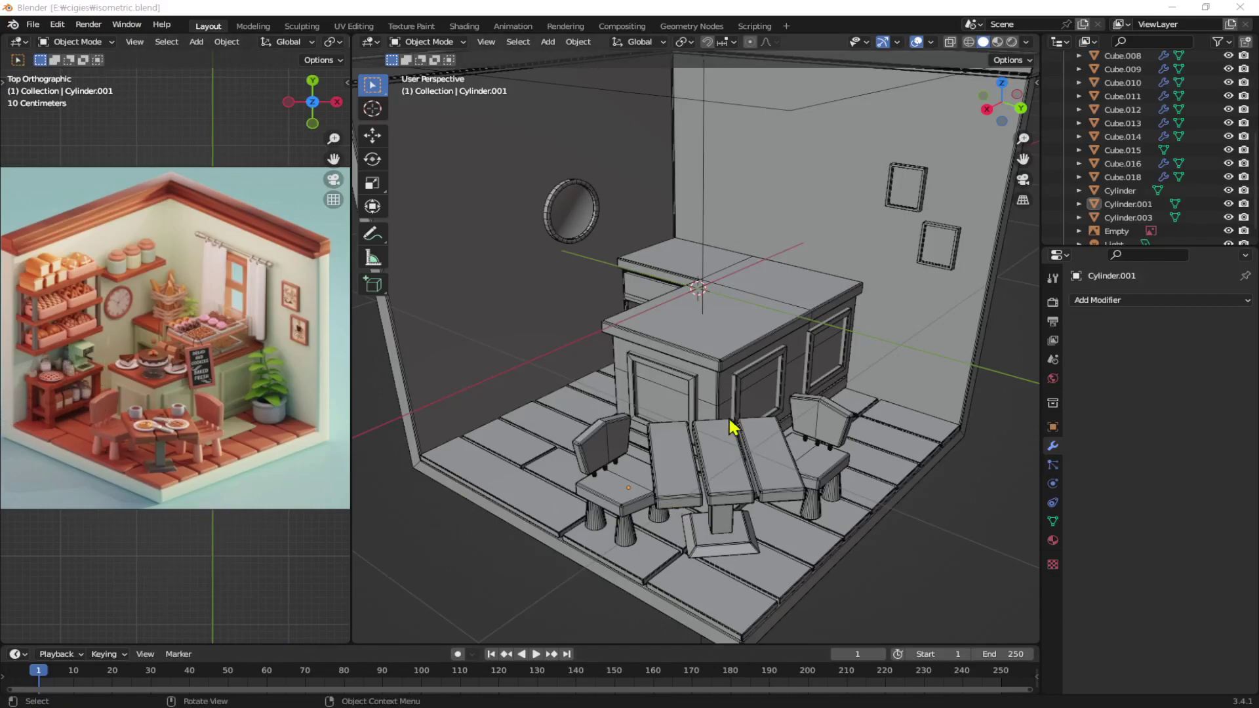
Add a new cube above the bakery counter and scale it down
{"action": "scroll", "coordinate": [733, 426], "scroll_direction": "up", "scroll_amount": 3}
{"action": "middle_click_drag", "start_coordinate": [736, 402], "coordinate": [881, 439], "text": "shift"}
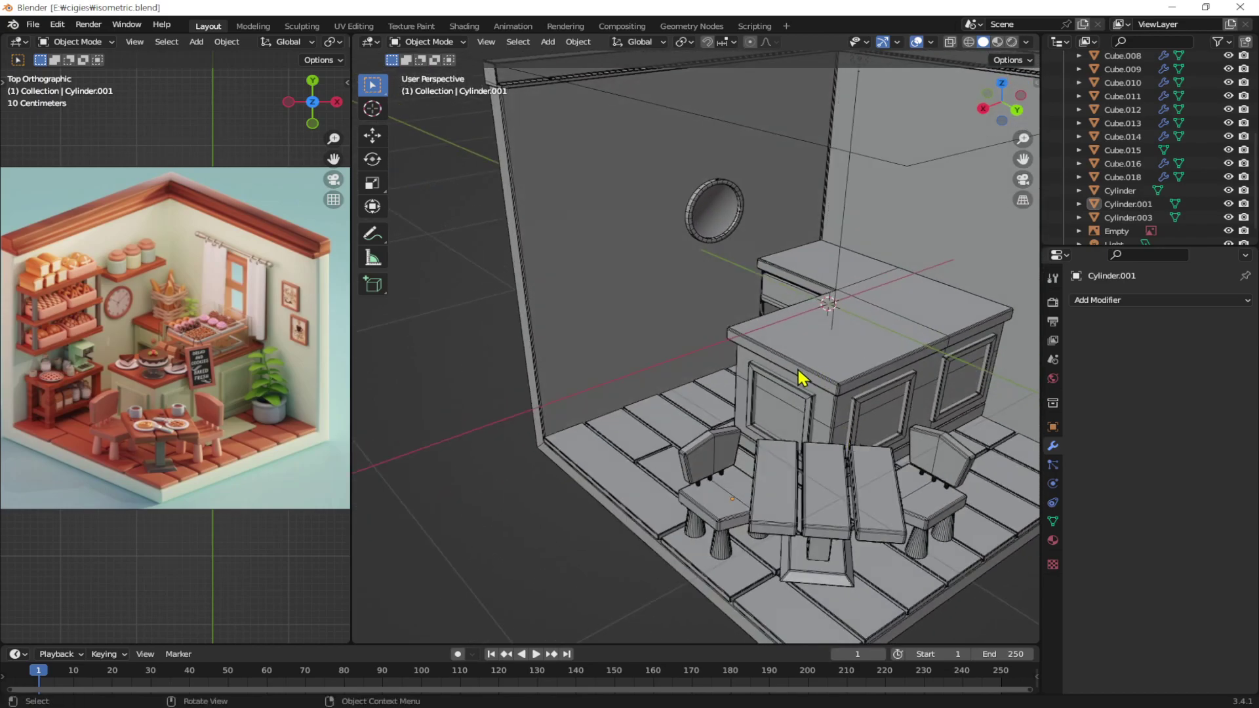
{"action": "key", "text": "shift+a"}
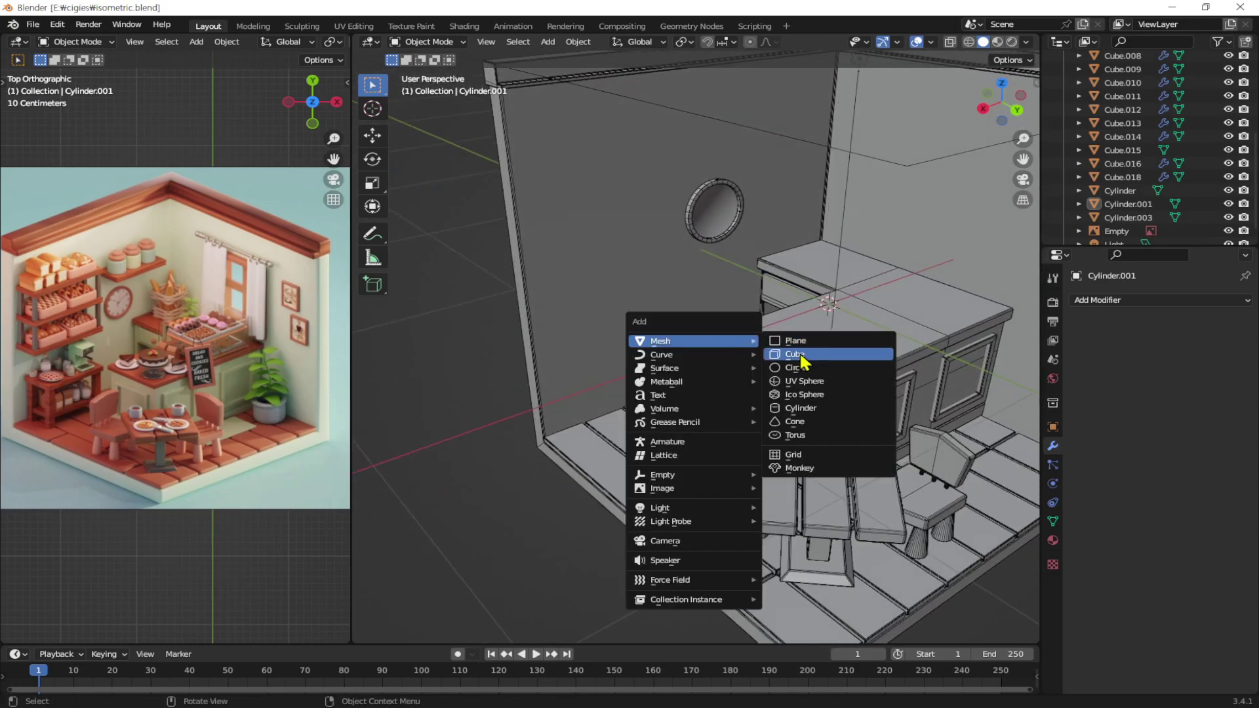
{"action": "left_click", "coordinate": [801, 355]}
{"action": "key", "text": "s"}
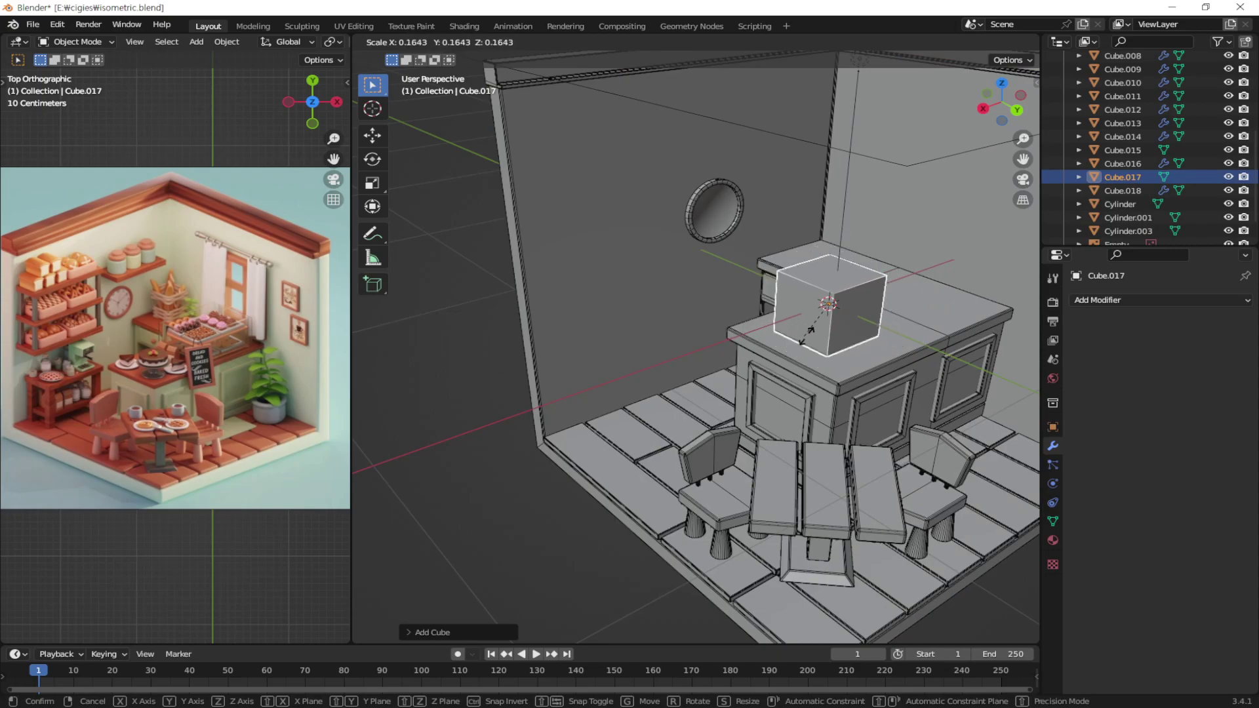
{"action": "left_click", "coordinate": [825, 328]}
Switch to the right-side view and begin flattening the cube along Z
{"action": "middle_click_drag", "start_coordinate": [779, 405], "coordinate": [874, 369]}
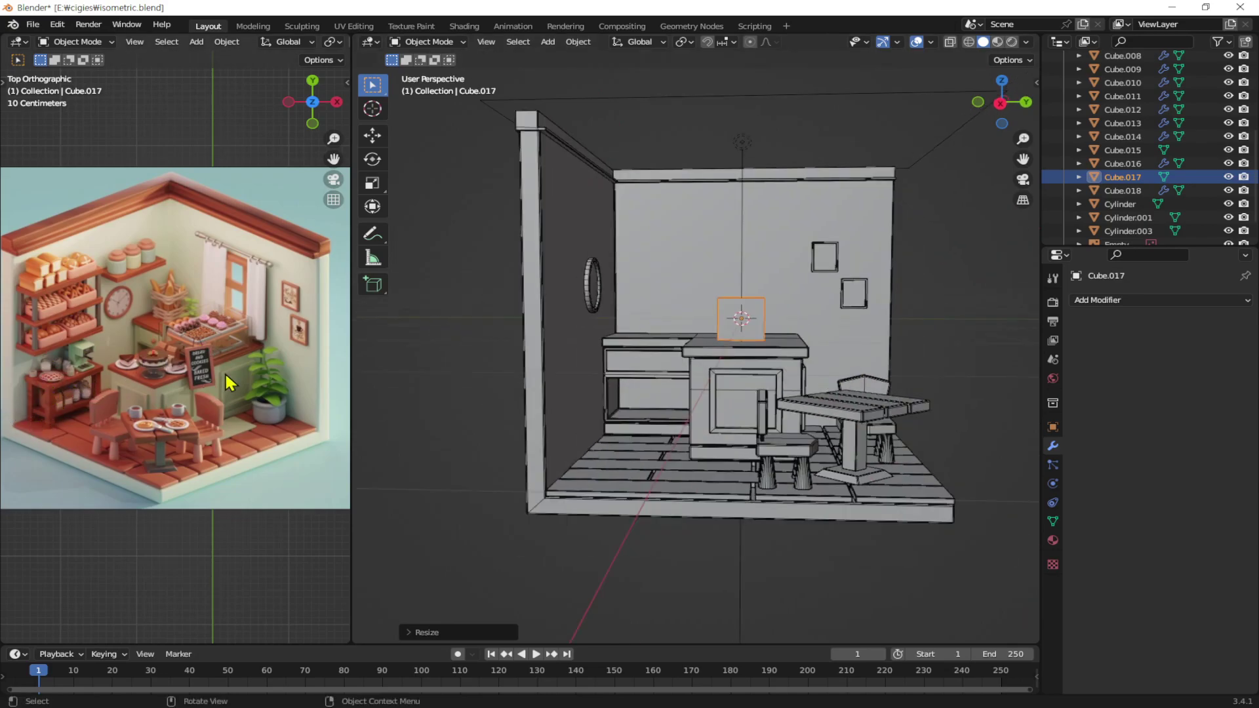
{"action": "mouse_move", "coordinate": [679, 376]}
{"action": "middle_mouse_down"}
{"action": "mouse_move", "coordinate": [683, 365]}
{"action": "mouse_move", "coordinate": [754, 372]}
{"action": "middle_mouse_up"}
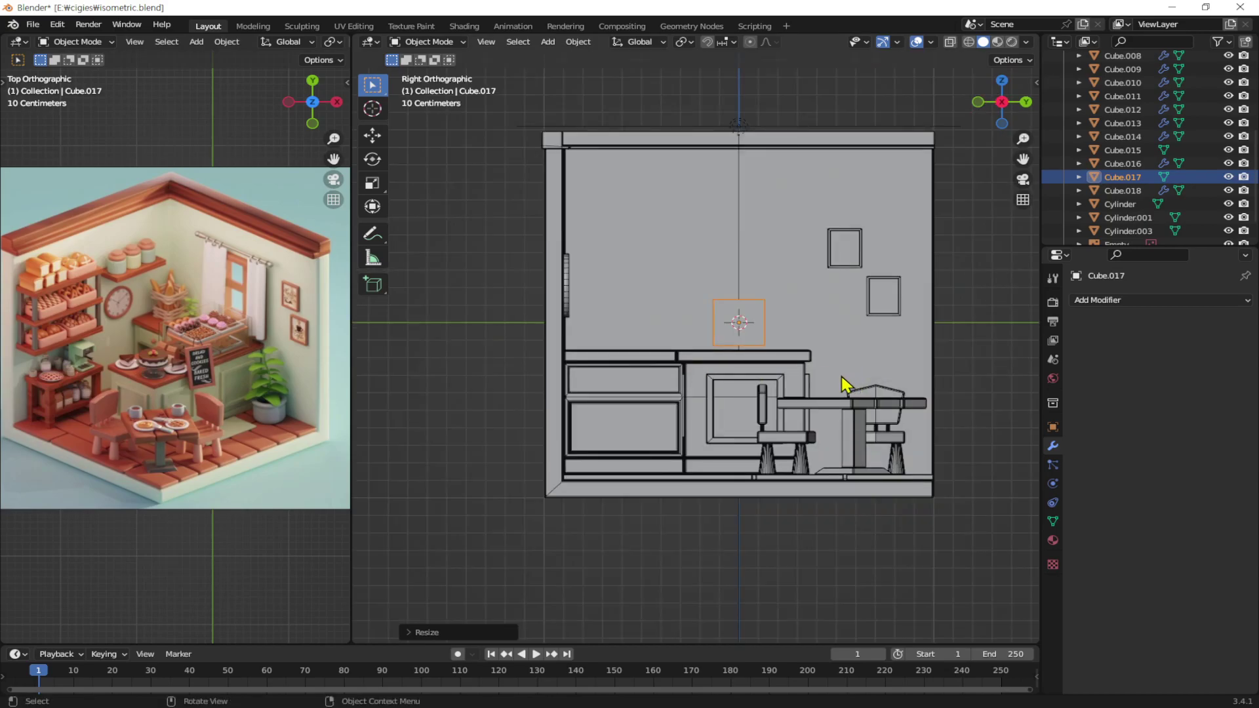
{"action": "key", "text": "s"}
{"action": "key", "text": "z"}
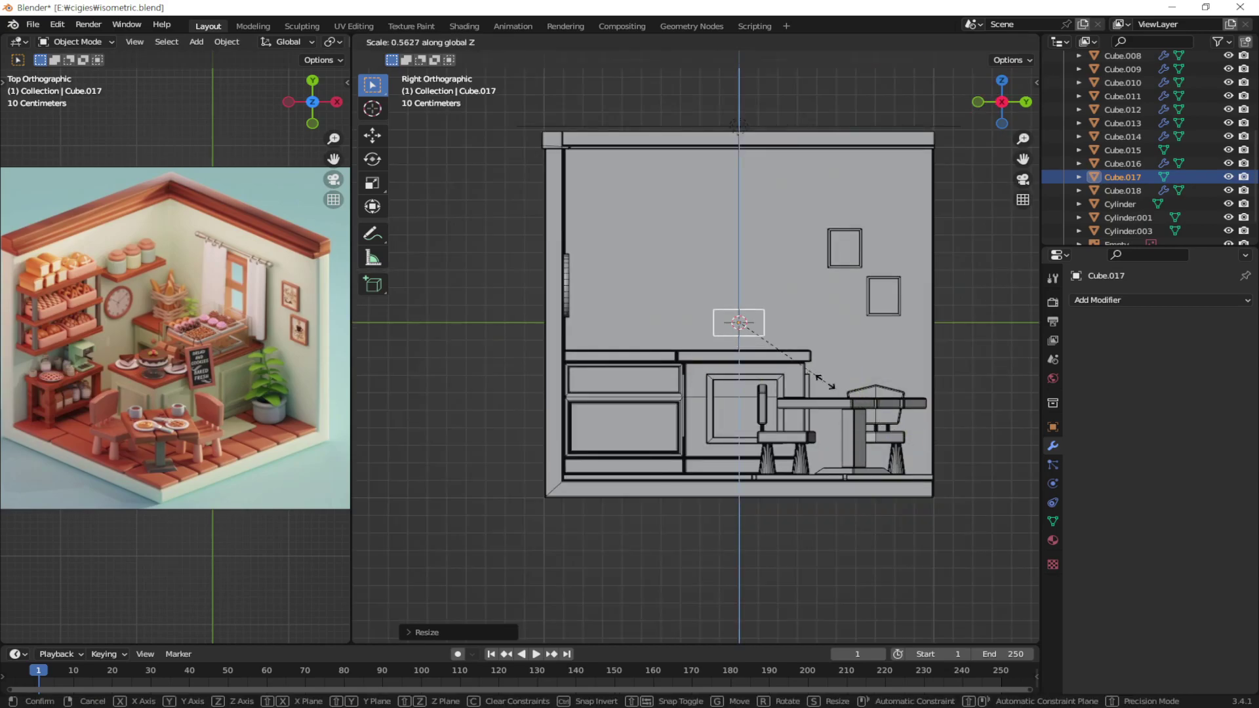
Finish flattening the slab and lower it to just above the left cabinet
{"action": "left_click", "coordinate": [782, 351]}
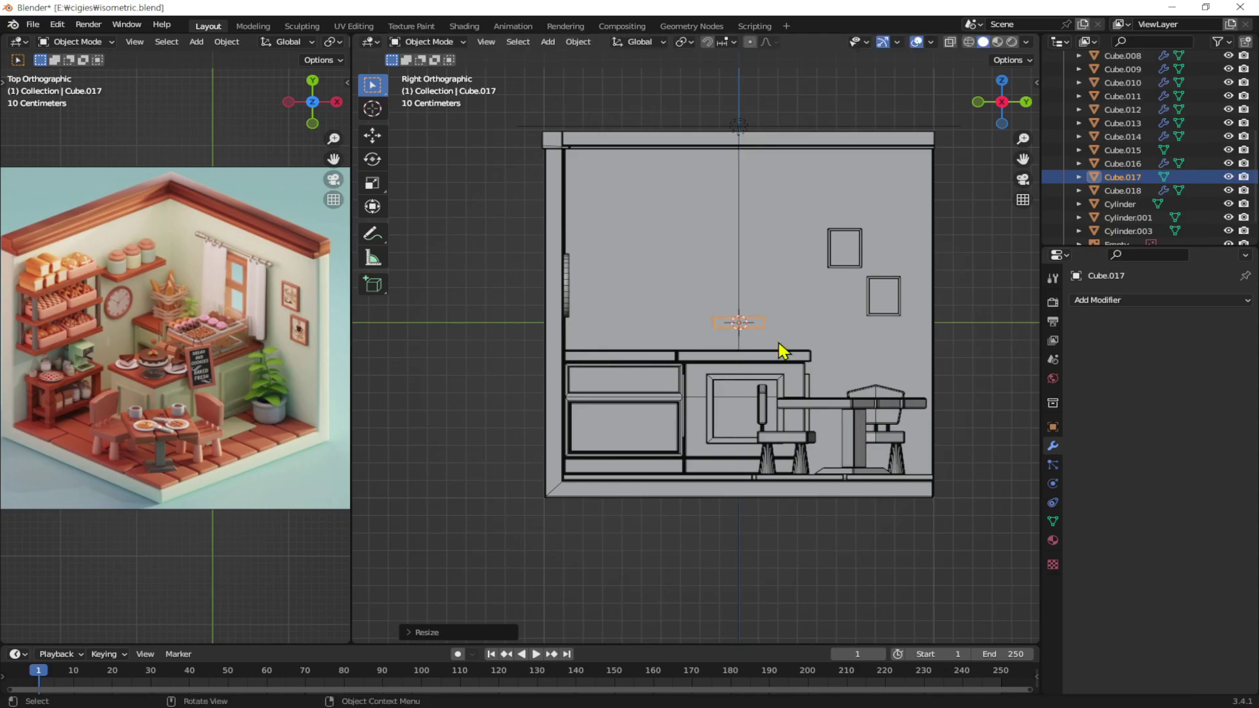
{"action": "key", "text": "g"}
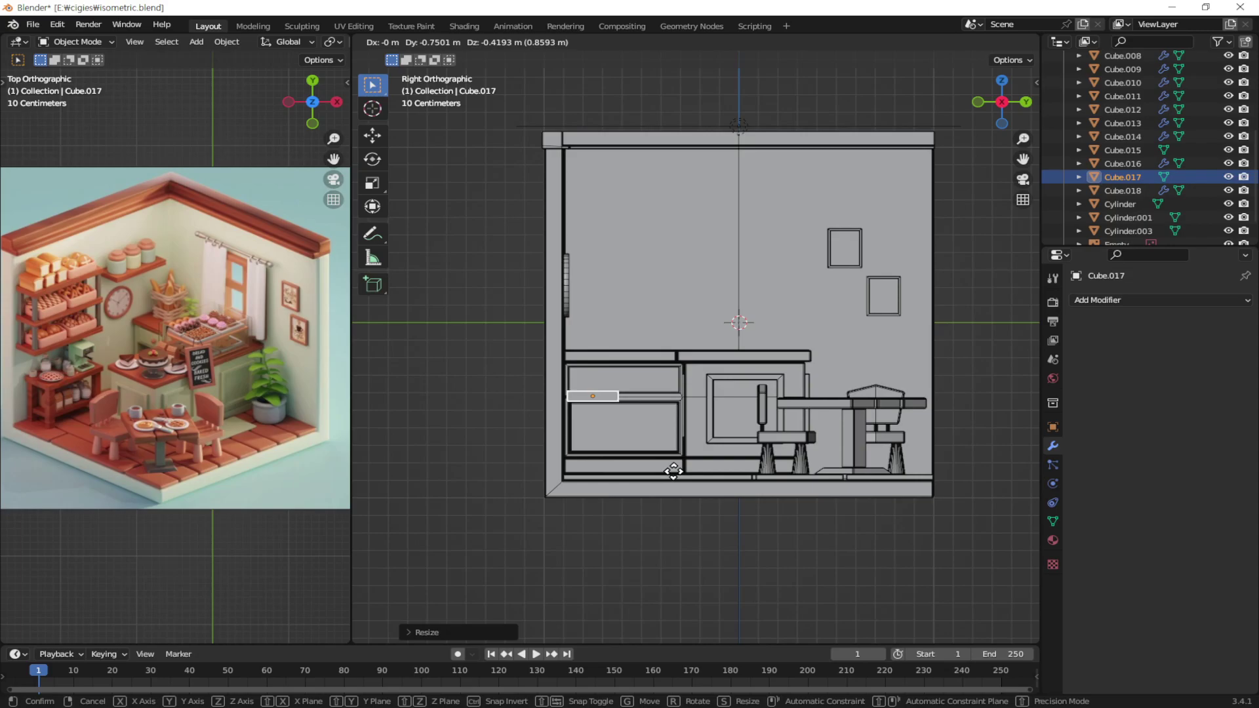
{"action": "left_click", "coordinate": [679, 482]}
{"action": "mouse_move", "coordinate": [679, 482]}
{"action": "middle_mouse_down"}
{"action": "mouse_move", "coordinate": [708, 422]}
{"action": "mouse_move", "coordinate": [663, 478]}
{"action": "mouse_move", "coordinate": [740, 366]}
{"action": "mouse_move", "coordinate": [728, 433]}
{"action": "mouse_move", "coordinate": [705, 419]}
{"action": "mouse_move", "coordinate": [713, 428]}
{"action": "mouse_move", "coordinate": [713, 412]}
{"action": "mouse_move", "coordinate": [719, 457]}
{"action": "middle_mouse_up"}
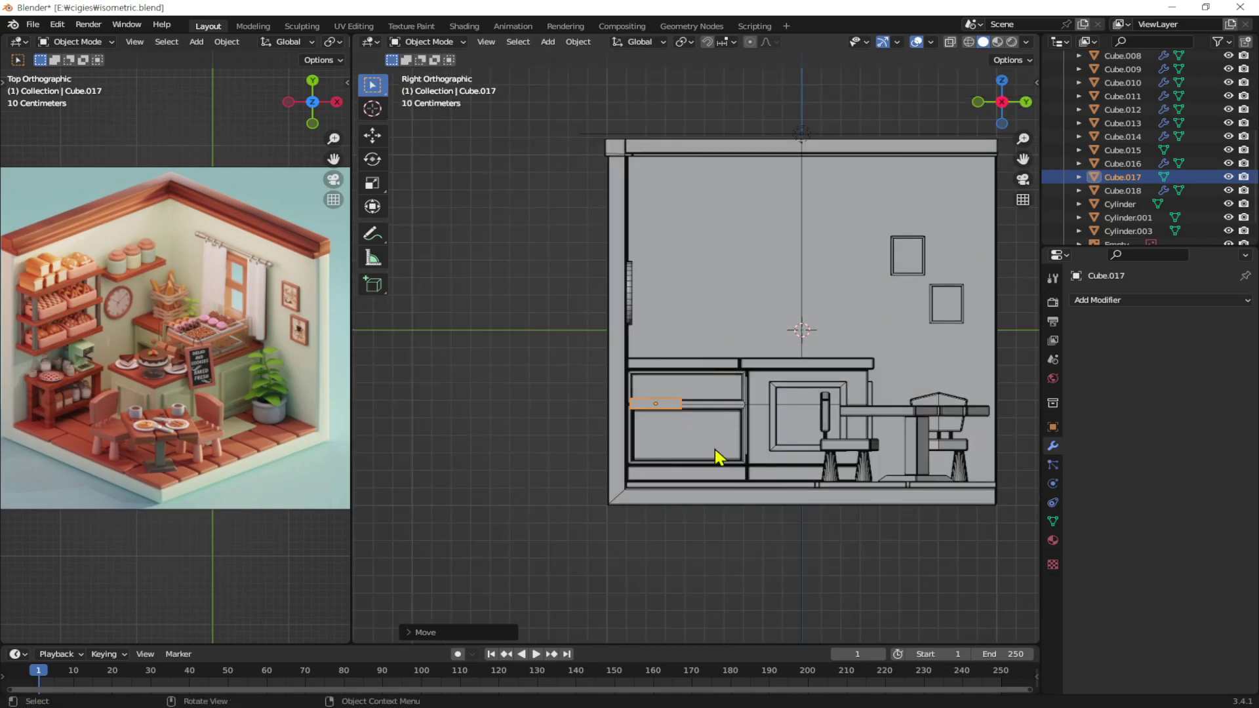
{"action": "key", "text": "g"}
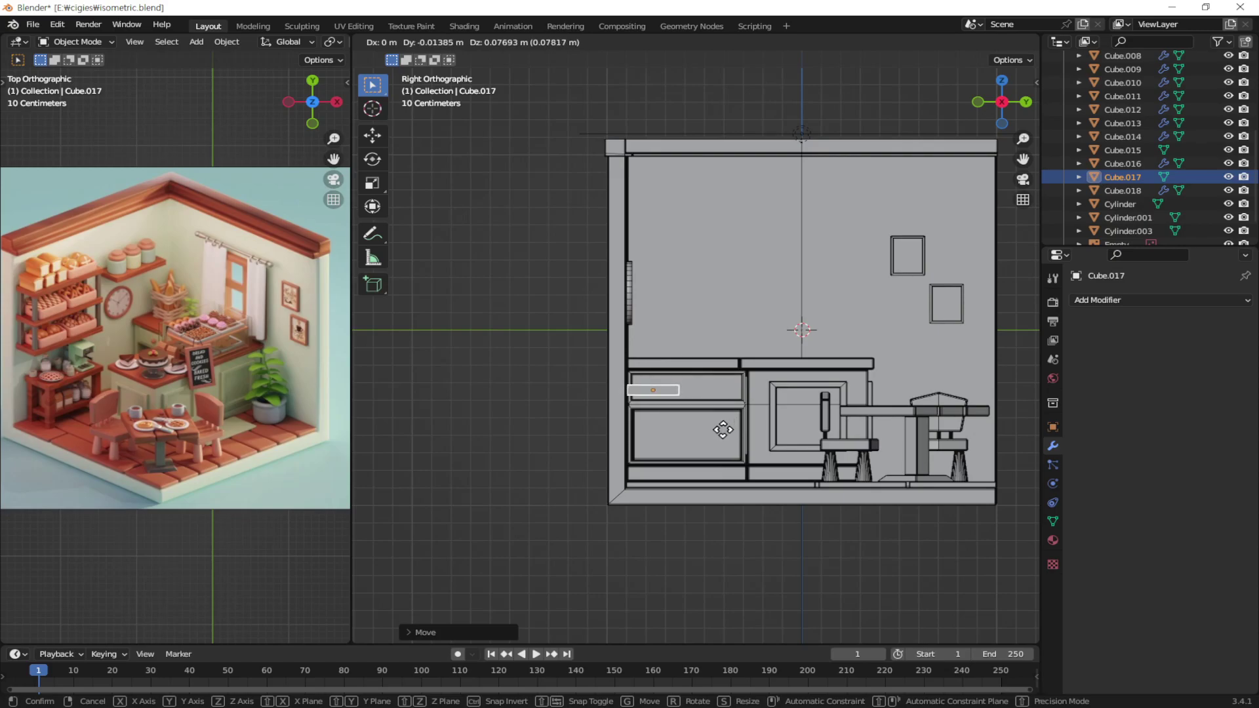
{"action": "left_click", "coordinate": [724, 429]}
{"action": "middle_click_drag", "start_coordinate": [725, 385], "coordinate": [577, 486]}
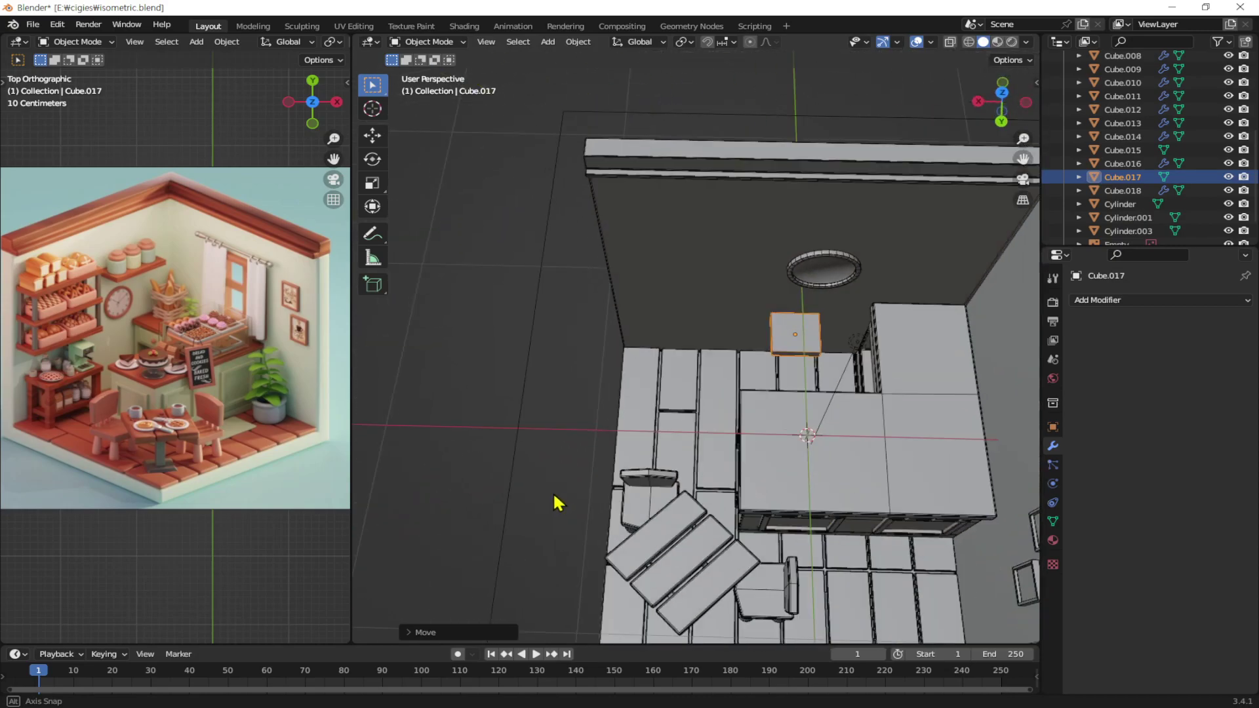
Slide the slab along X to the left end of the back wall
{"action": "middle_click_drag", "start_coordinate": [794, 367], "coordinate": [792, 380]}
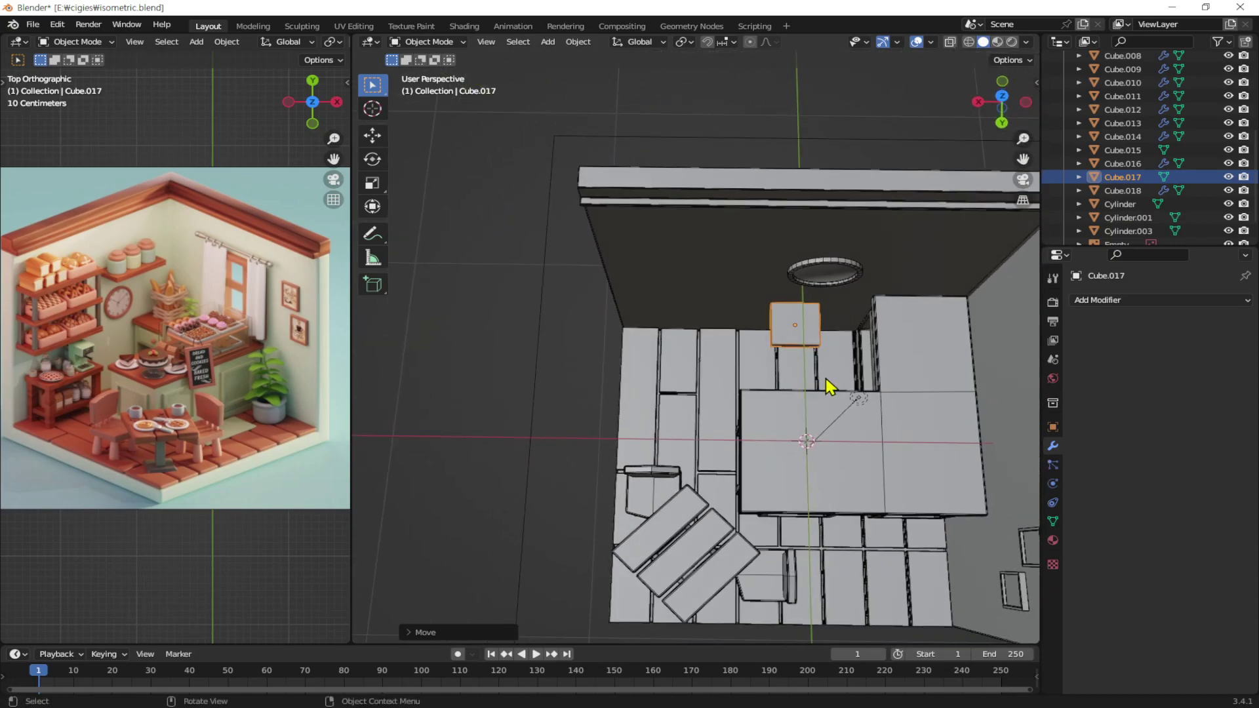
{"action": "key", "text": "g"}
{"action": "key", "text": "x"}
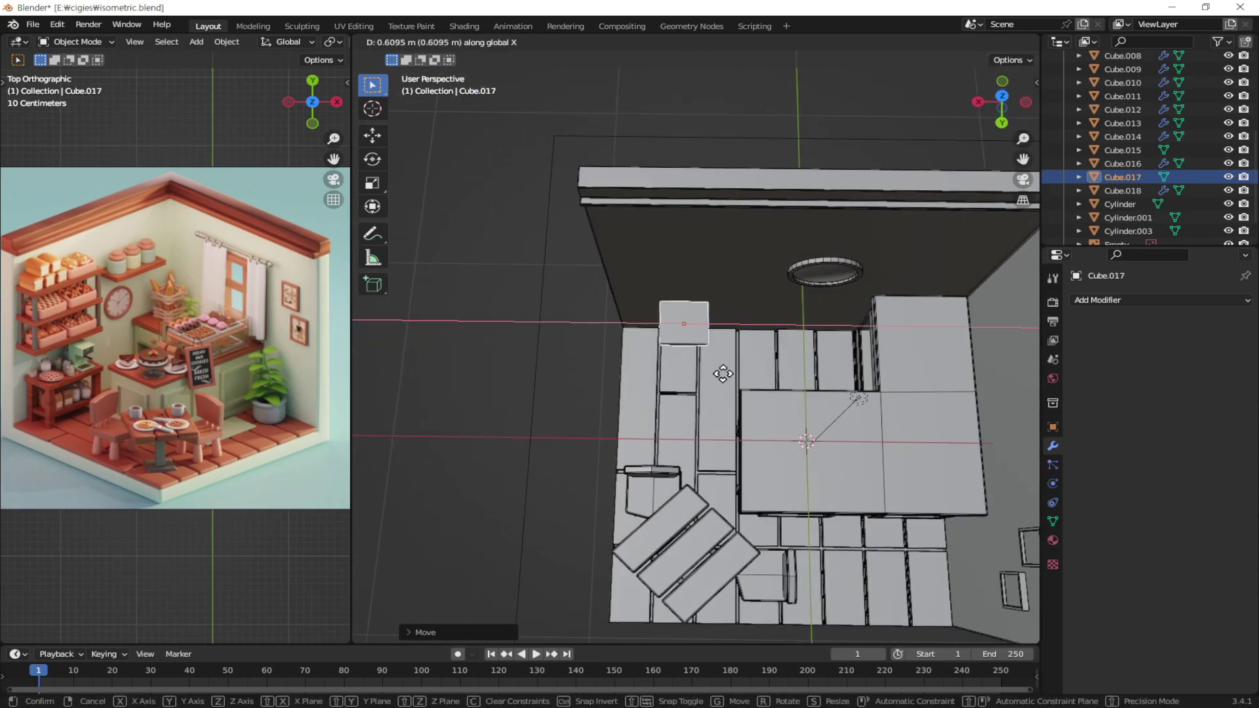
{"action": "left_click", "coordinate": [686, 382]}
{"action": "mouse_move", "coordinate": [686, 383]}
{"action": "middle_mouse_down"}
{"action": "mouse_move", "coordinate": [821, 234]}
{"action": "mouse_move", "coordinate": [795, 387]}
{"action": "middle_mouse_up"}
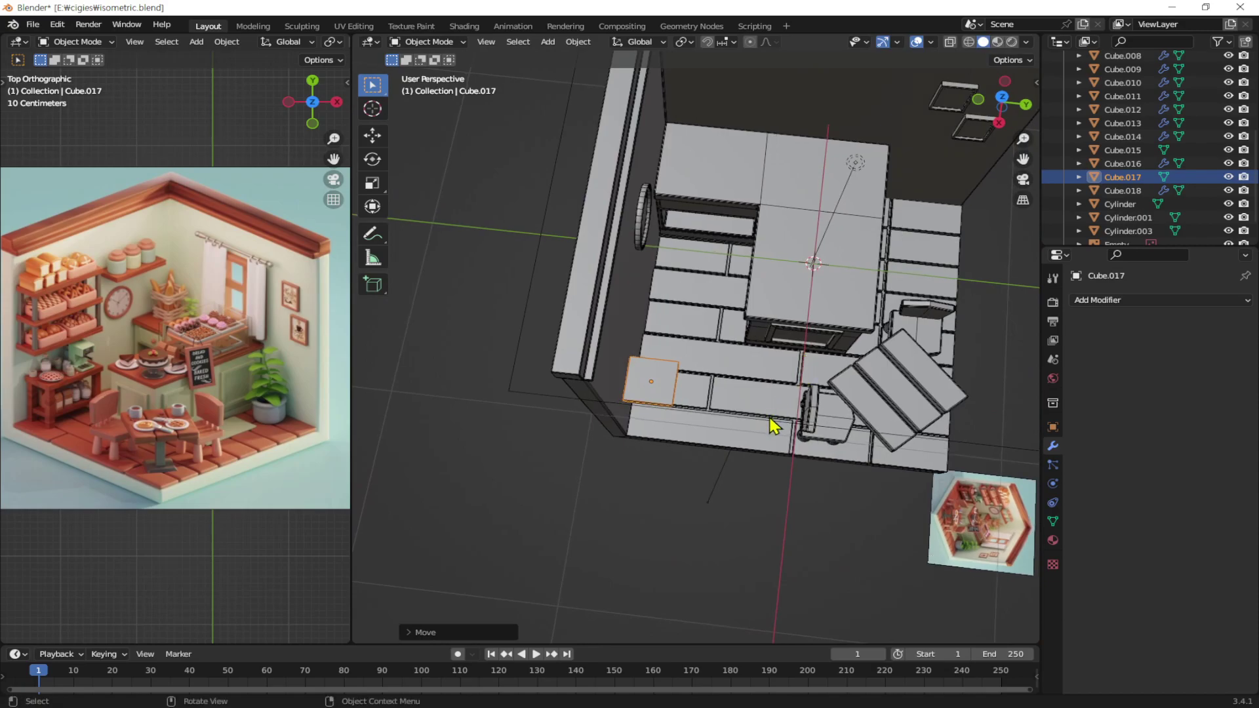
{"action": "key", "text": "g"}
{"action": "key", "text": "x"}
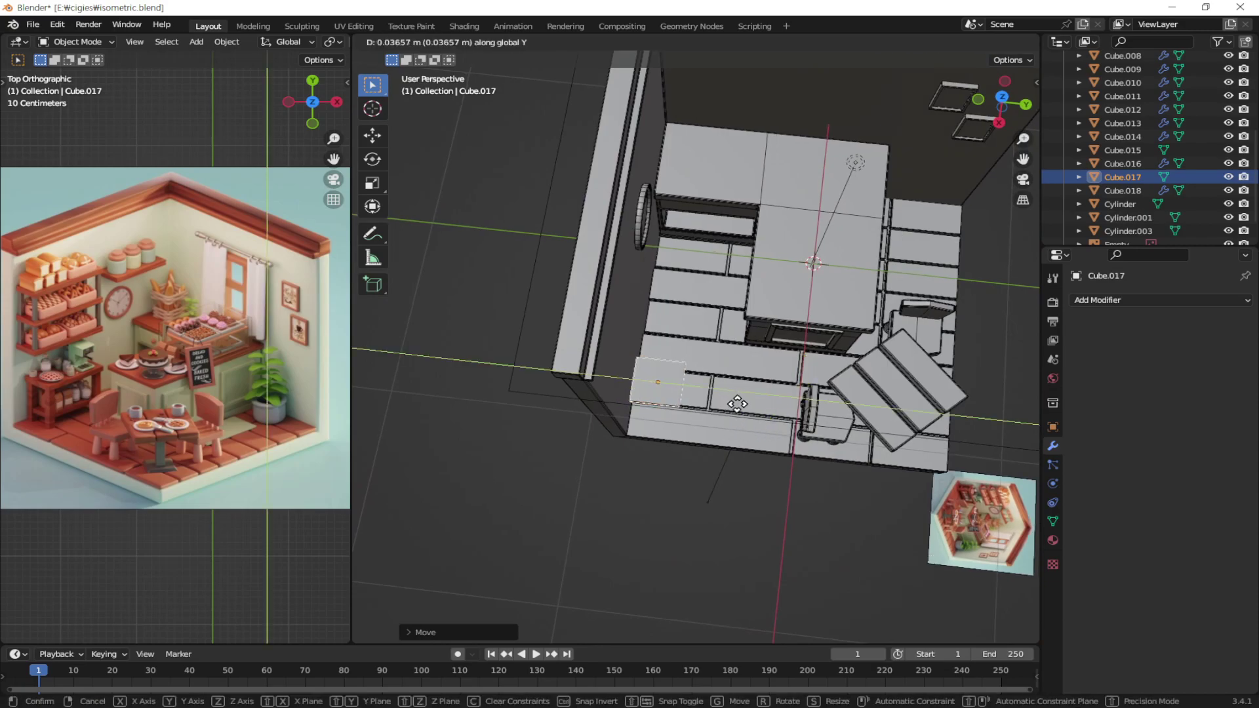
{"action": "left_click", "coordinate": [746, 415]}
Enlarge the slab's width and depth while keeping its thickness fixed
{"action": "key", "text": "s"}
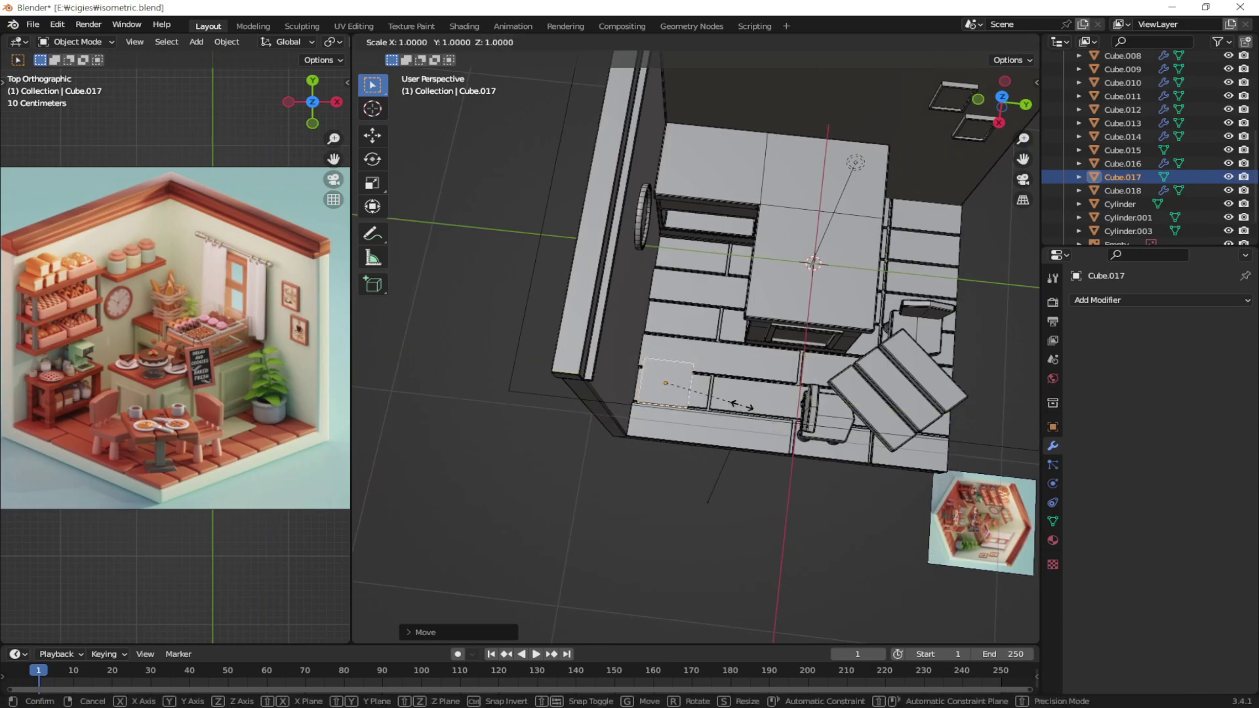
{"action": "key", "text": "shift+z"}
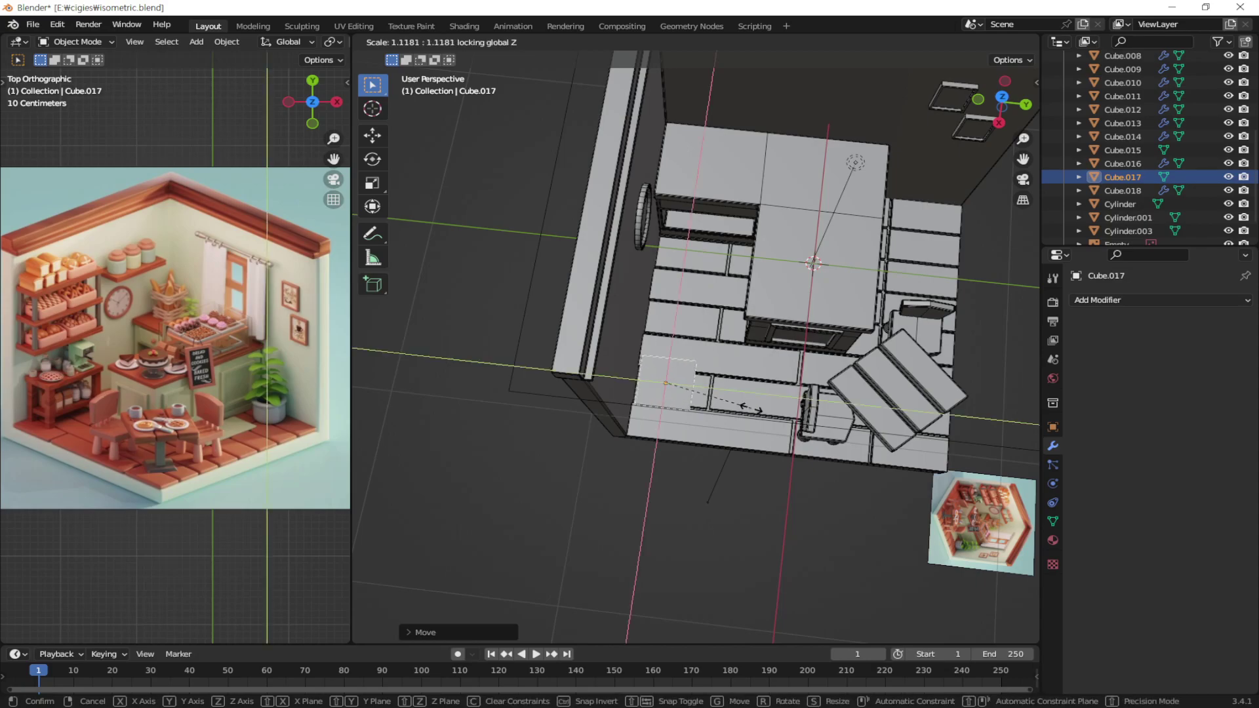
{"action": "left_click", "coordinate": [754, 411]}
{"action": "mouse_move", "coordinate": [737, 472]}
{"action": "middle_mouse_down"}
{"action": "mouse_move", "coordinate": [746, 316]}
{"action": "mouse_move", "coordinate": [739, 332]}
{"action": "middle_mouse_up"}
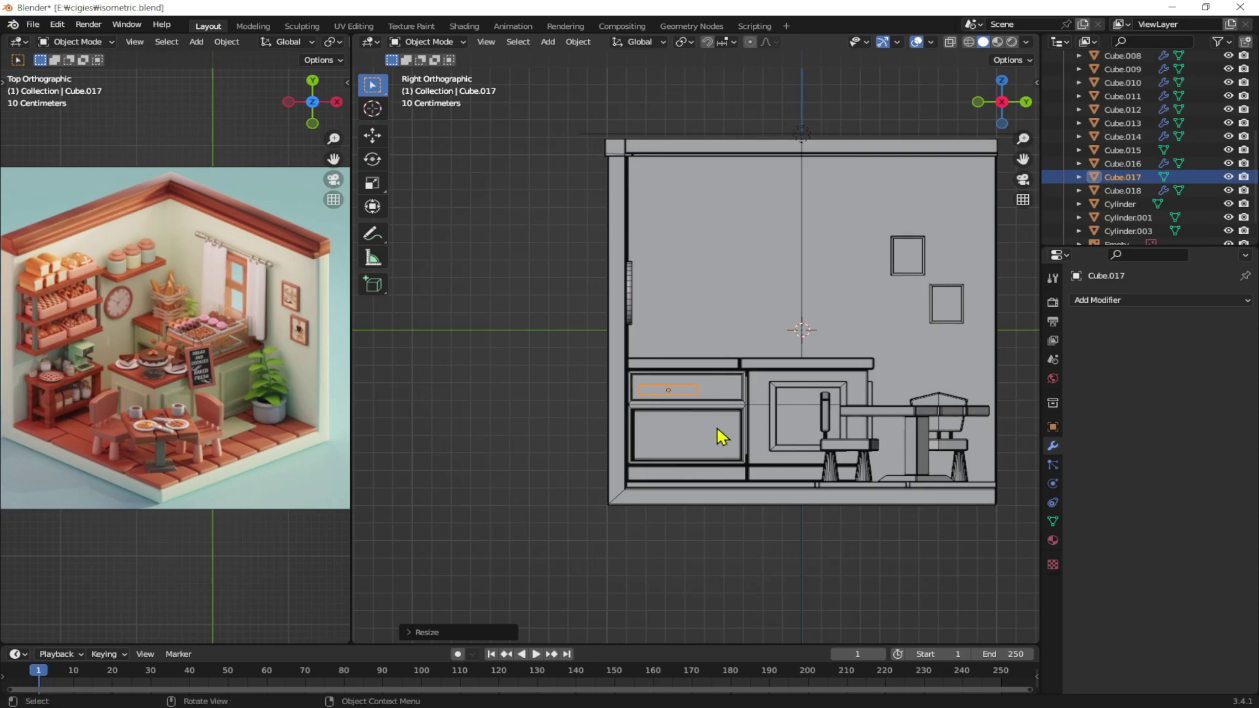
Nudge the slab sideways along Y into the corner
{"action": "key", "text": "g"}
{"action": "key", "text": "Escape"}
{"action": "key", "text": "g"}
{"action": "key", "text": "y"}
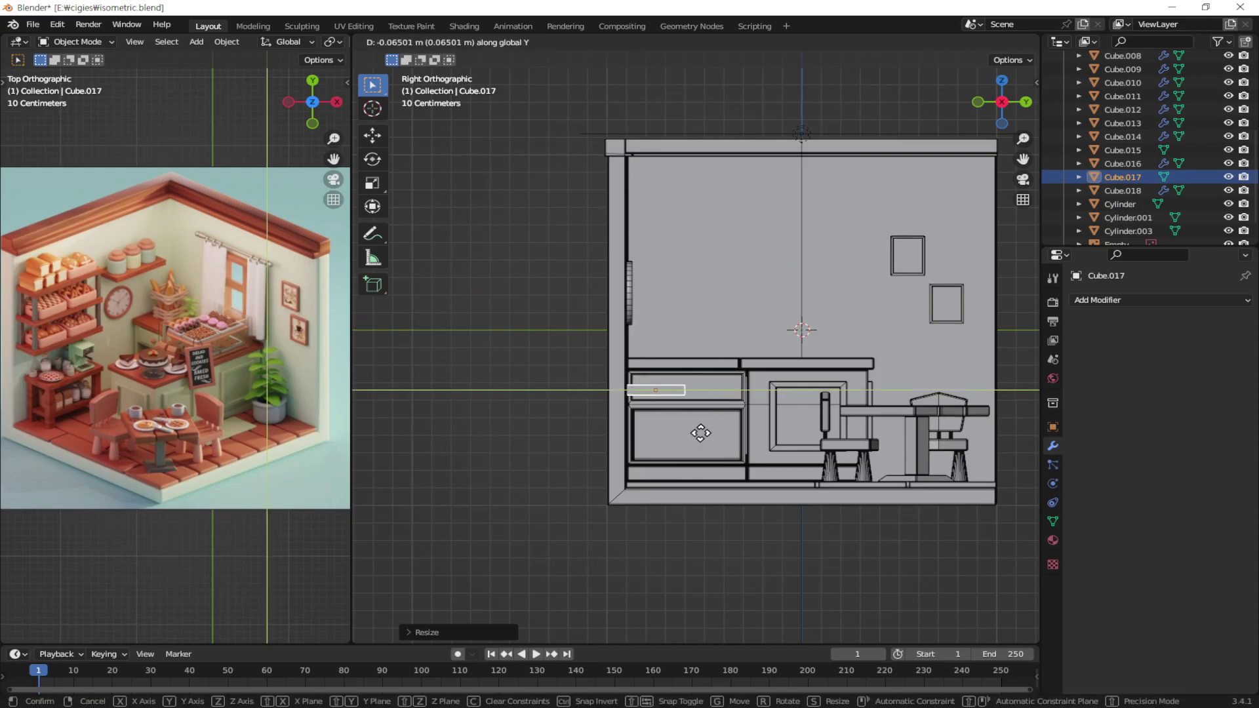
{"action": "left_click", "coordinate": [702, 435]}
{"action": "mouse_move", "coordinate": [692, 526]}
{"action": "middle_mouse_down"}
{"action": "mouse_move", "coordinate": [589, 459]}
{"action": "mouse_move", "coordinate": [531, 478]}
{"action": "middle_mouse_up"}
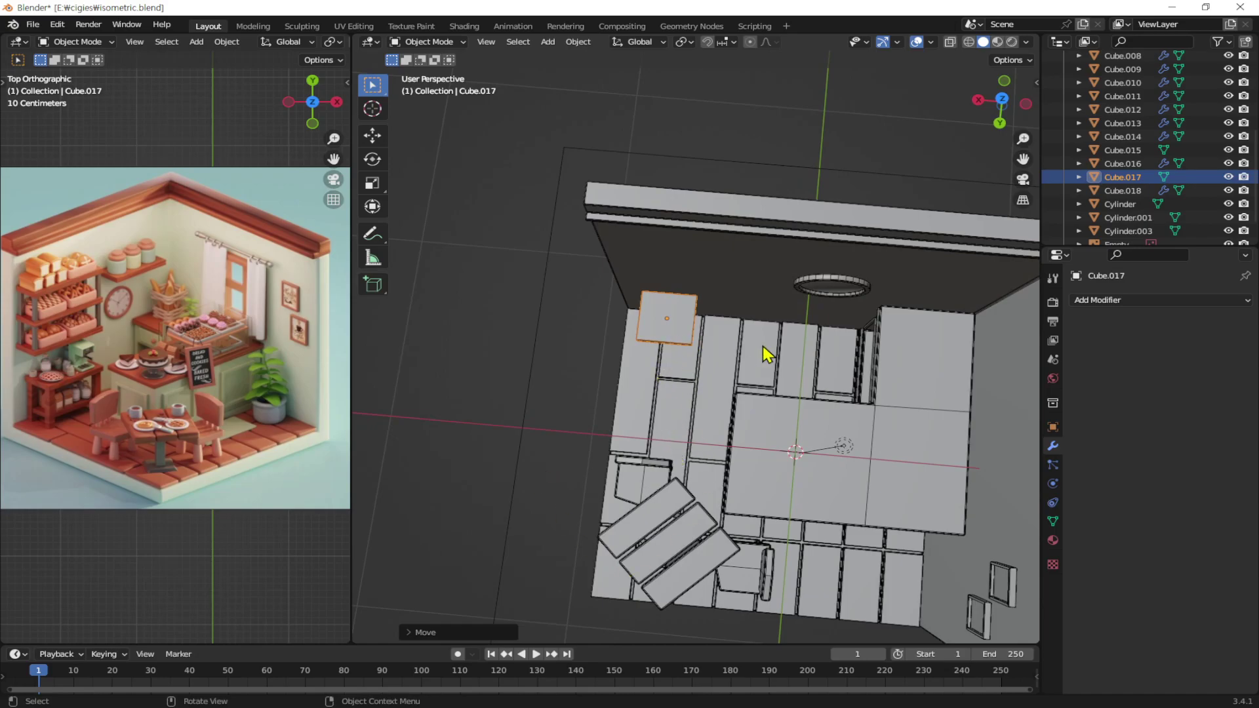
Lower the slab along Z to just above the floor
{"action": "mouse_move", "coordinate": [765, 354]}
{"action": "middle_mouse_down"}
{"action": "mouse_move", "coordinate": [753, 365]}
{"action": "mouse_move", "coordinate": [754, 314]}
{"action": "mouse_move", "coordinate": [834, 269]}
{"action": "mouse_move", "coordinate": [705, 484]}
{"action": "middle_mouse_up"}
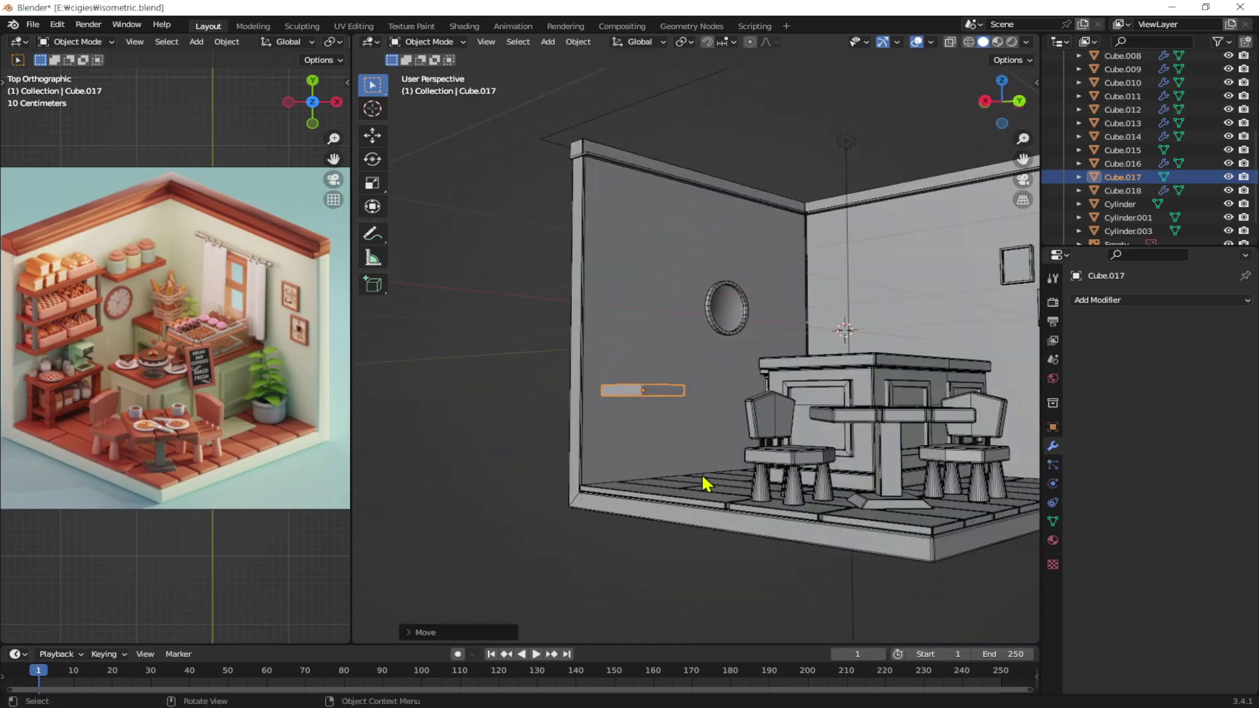
{"action": "key", "text": "g"}
{"action": "key", "text": "z"}
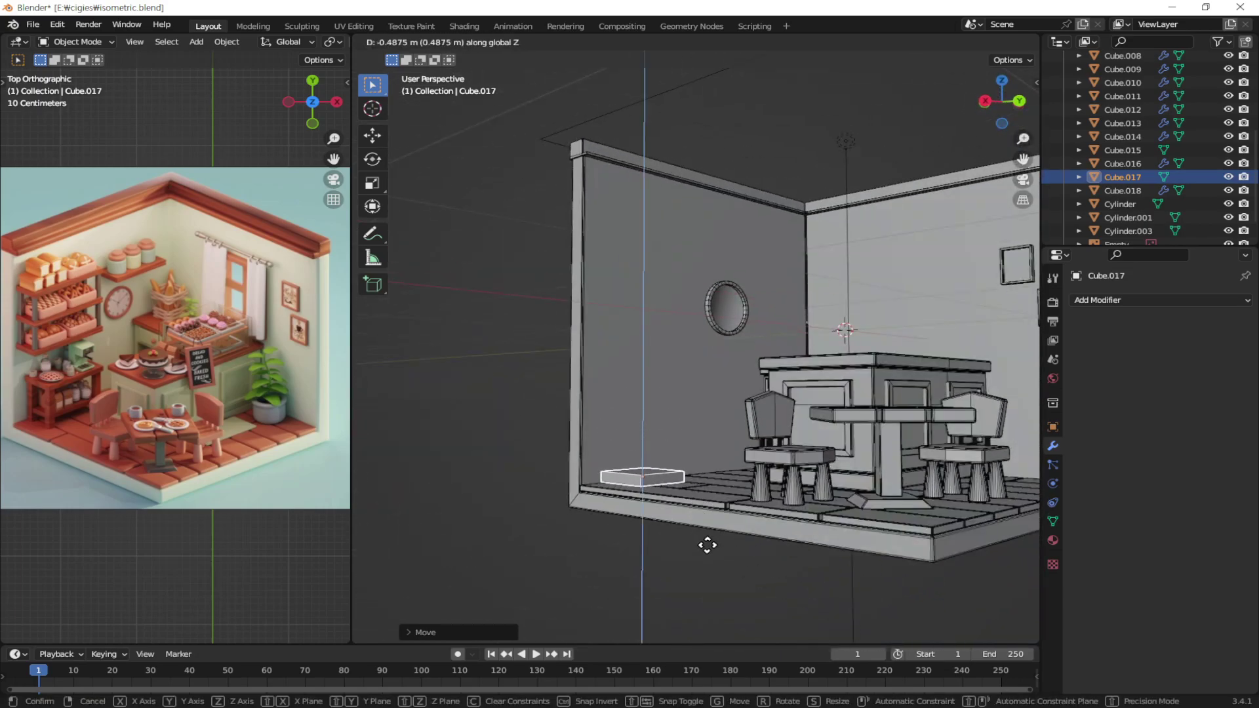
{"action": "left_click", "coordinate": [712, 538]}
{"action": "mouse_move", "coordinate": [712, 538]}
{"action": "middle_mouse_down"}
{"action": "mouse_move", "coordinate": [703, 525]}
{"action": "mouse_move", "coordinate": [627, 551]}
{"action": "mouse_move", "coordinate": [639, 562]}
{"action": "mouse_move", "coordinate": [685, 403]}
{"action": "middle_mouse_up"}
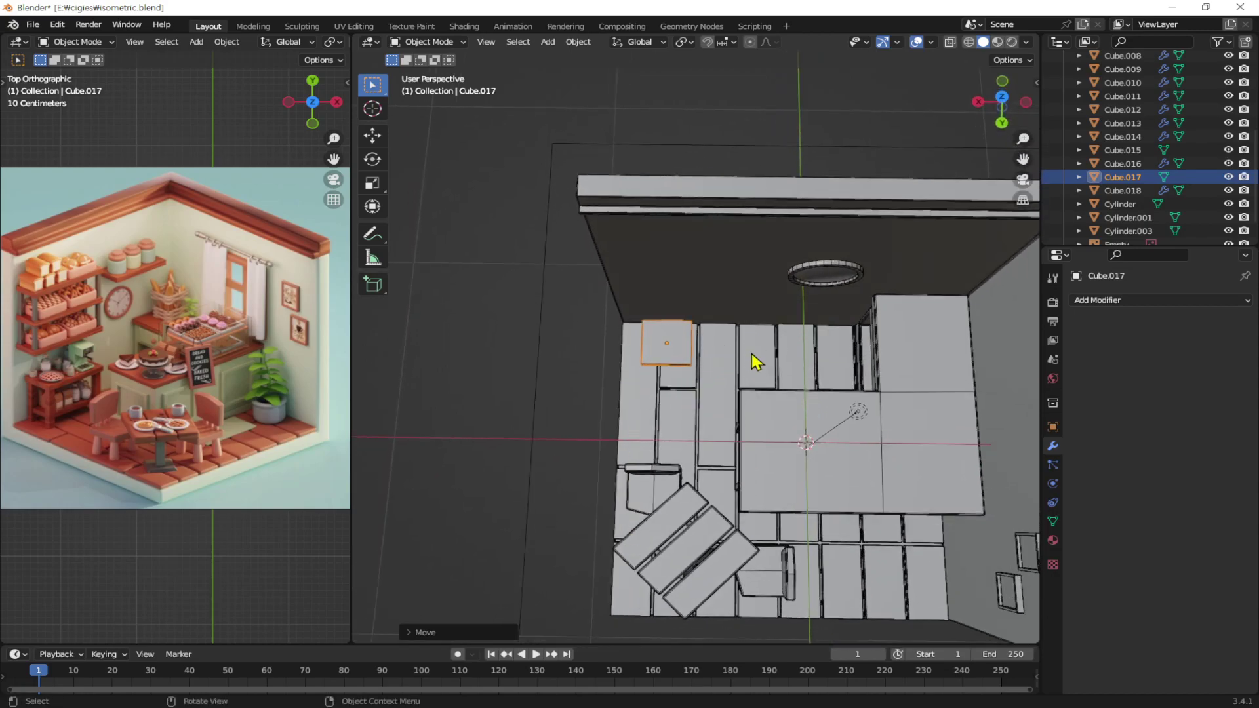
In Edit Mode with X-ray on, pull one slab edge along X to widen it
{"action": "key", "text": "Tab"}
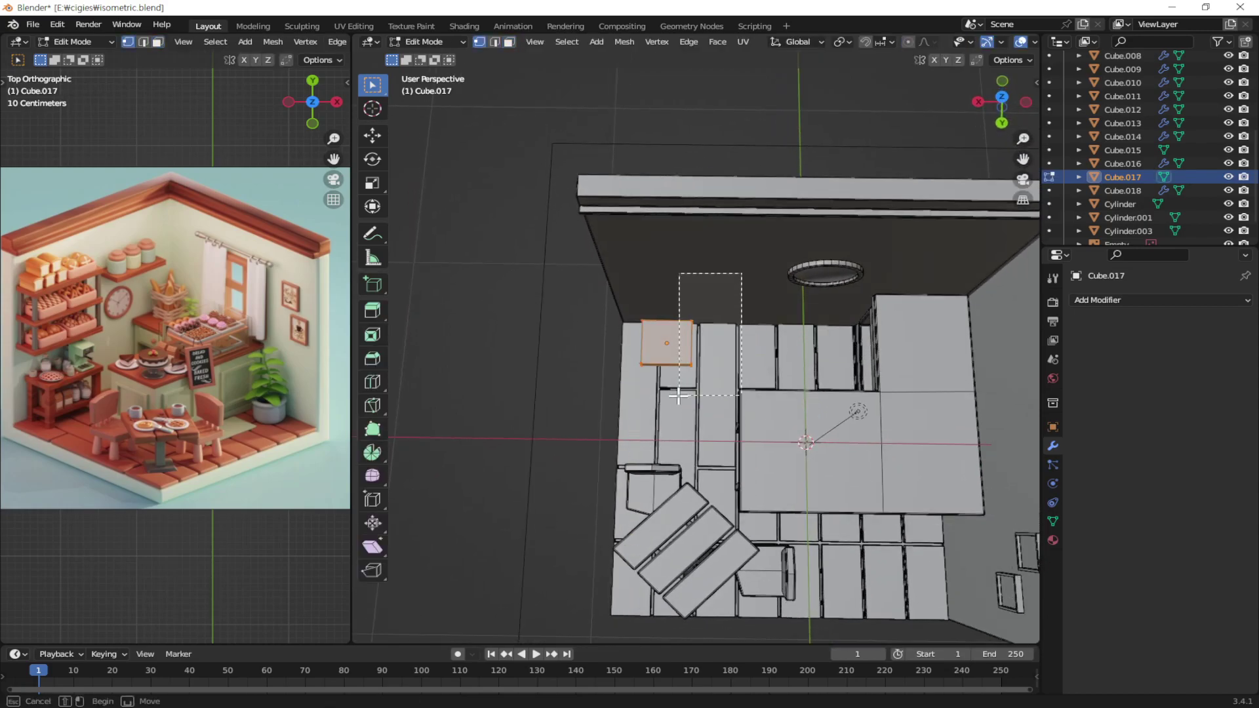
{"action": "key", "text": "alt+z"}
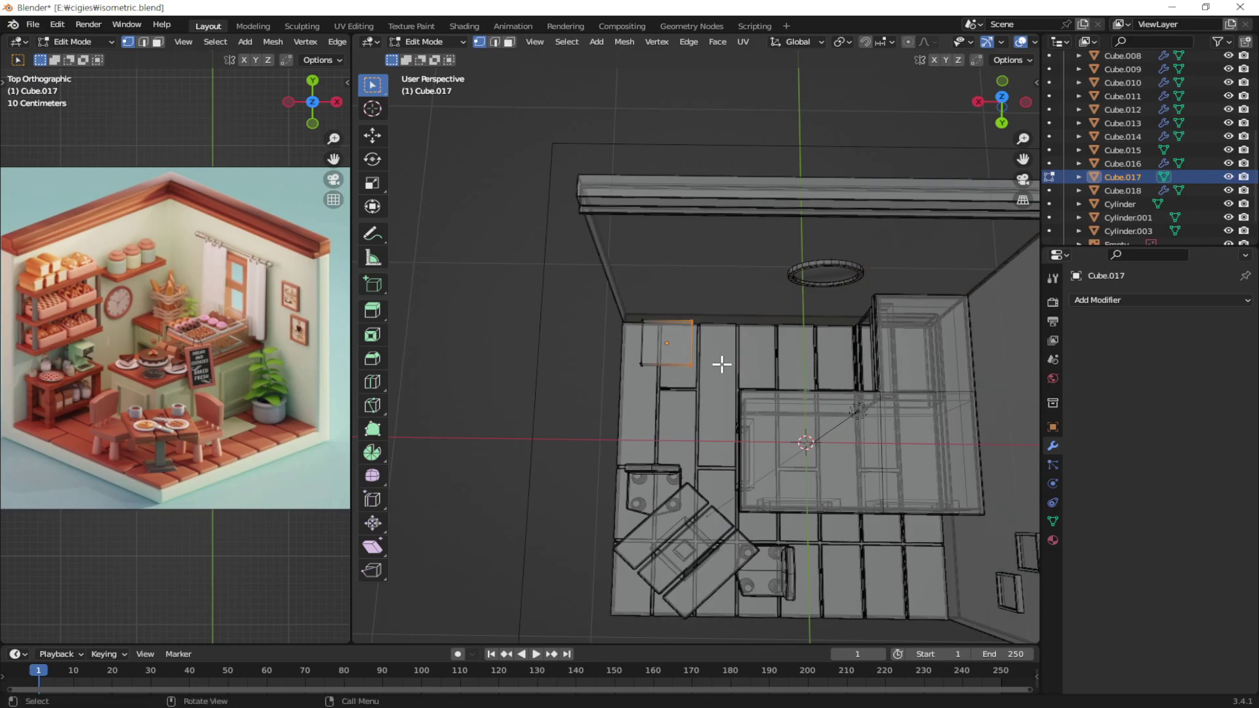
{"action": "key", "text": "g"}
{"action": "key", "text": "x"}
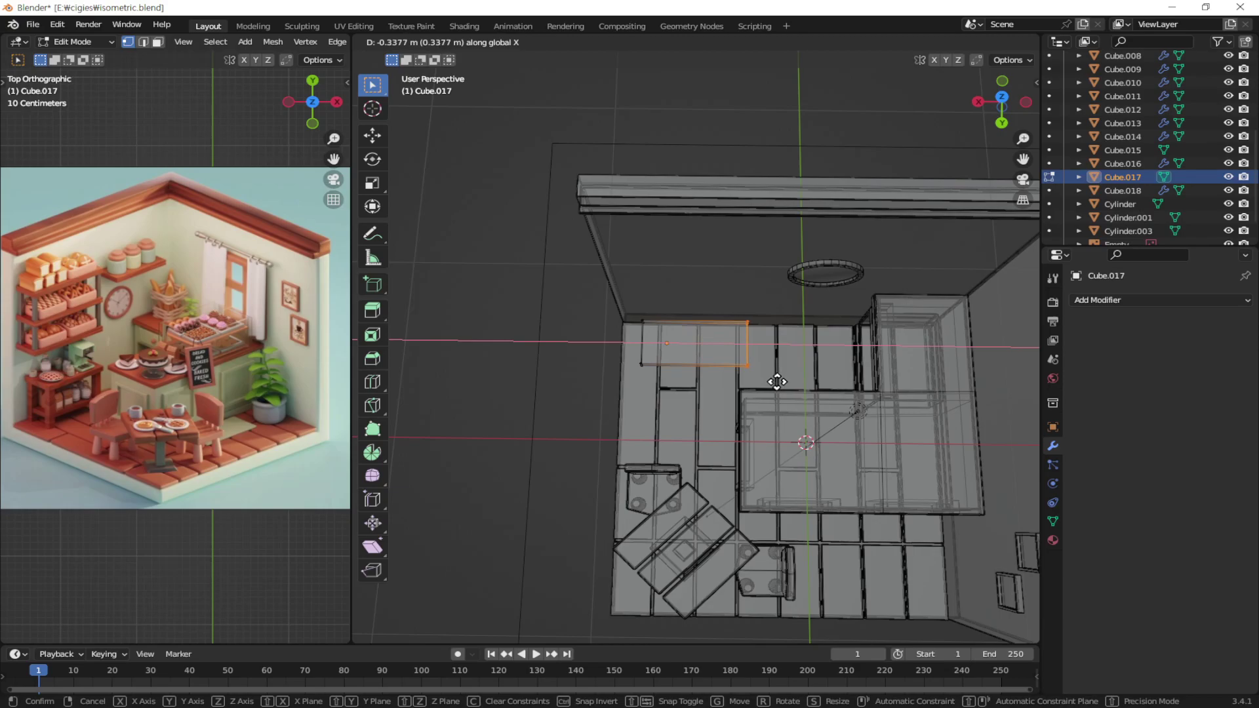
{"action": "left_click", "coordinate": [777, 381]}
{"action": "mouse_move", "coordinate": [703, 424]}
{"action": "middle_mouse_down"}
{"action": "mouse_move", "coordinate": [751, 466]}
{"action": "mouse_move", "coordinate": [850, 404]}
{"action": "middle_mouse_up"}
{"action": "key", "text": "Tab"}
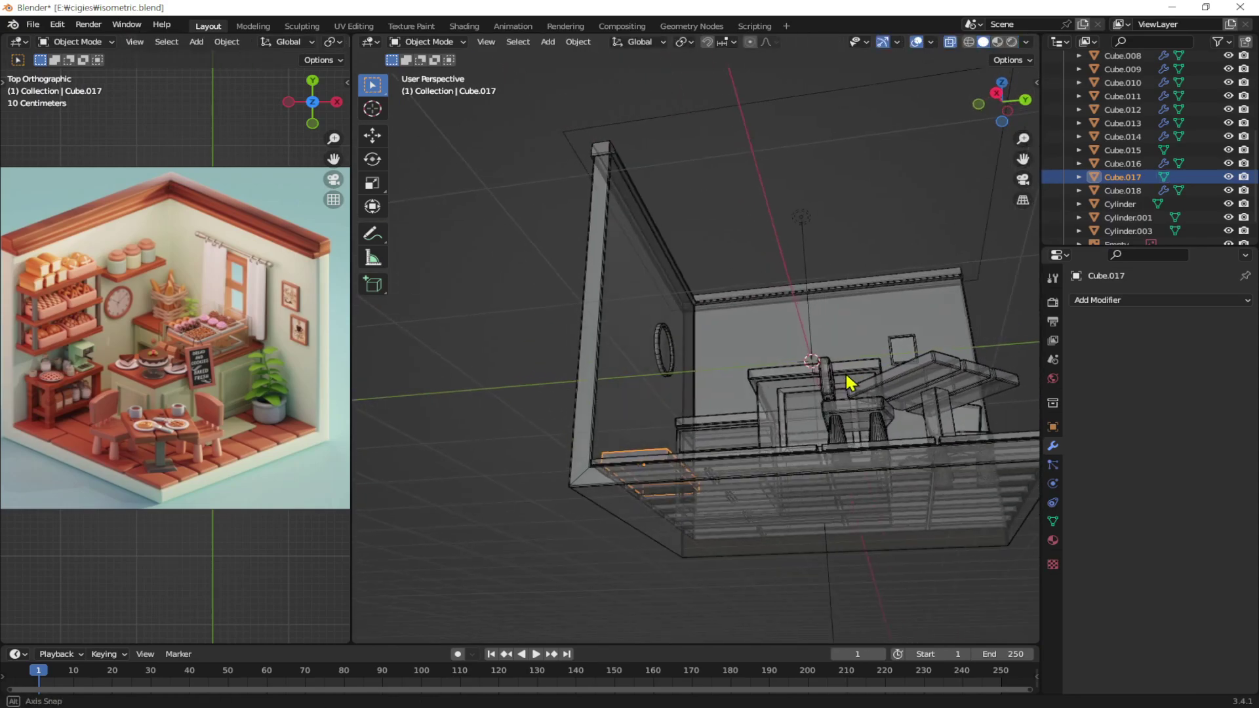
Raise the slab along Z up onto the wall
{"action": "key", "text": "g"}
{"action": "key", "text": "z"}
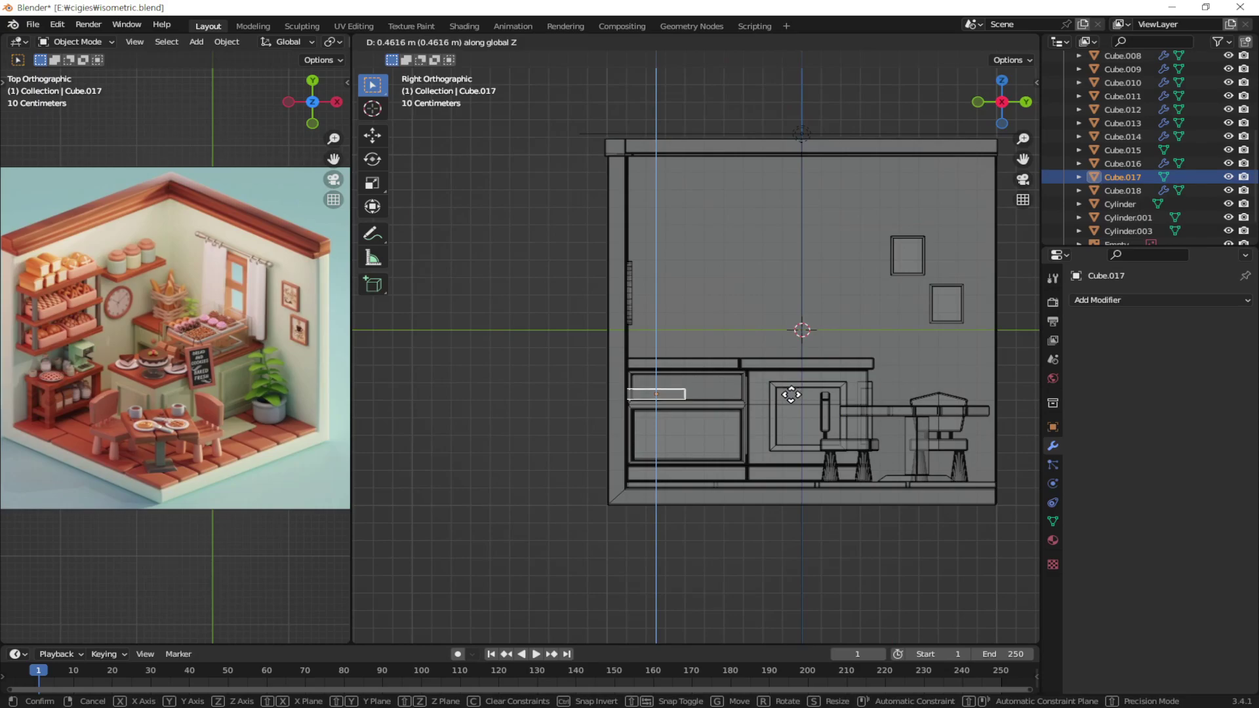
{"action": "left_click", "coordinate": [792, 394]}
{"action": "mouse_move", "coordinate": [792, 395]}
{"action": "middle_mouse_down"}
{"action": "mouse_move", "coordinate": [617, 508]}
{"action": "mouse_move", "coordinate": [683, 436]}
{"action": "middle_mouse_up"}
Turn off X-ray, zoom in close on the slab, and bring up the Apply menu
{"action": "scroll", "coordinate": [682, 422], "scroll_direction": "up", "scroll_amount": 3}
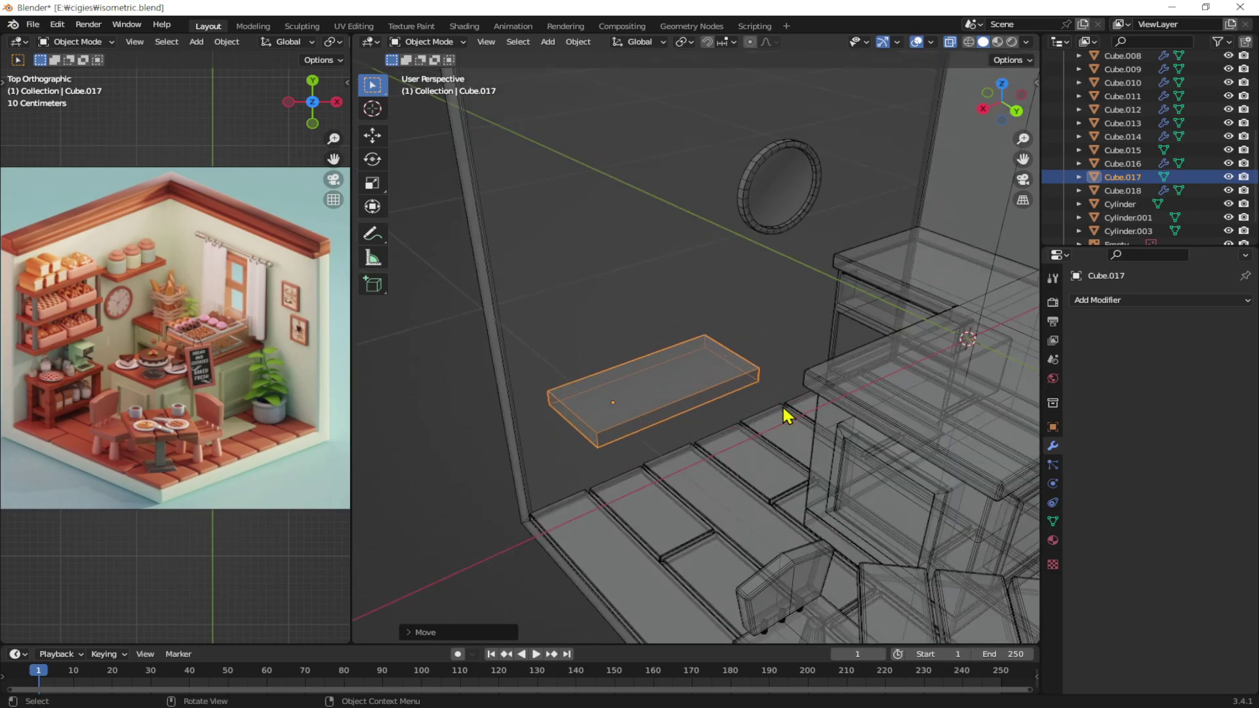
{"action": "scroll", "coordinate": [788, 415], "scroll_direction": "down", "scroll_amount": 2}
{"action": "key", "text": "alt+z"}
{"action": "scroll", "coordinate": [821, 470], "scroll_direction": "down", "scroll_amount": 3}
{"action": "mouse_move", "coordinate": [821, 469]}
{"action": "middle_mouse_down"}
{"action": "mouse_move", "coordinate": [667, 385]}
{"action": "mouse_move", "coordinate": [701, 391]}
{"action": "middle_mouse_up"}
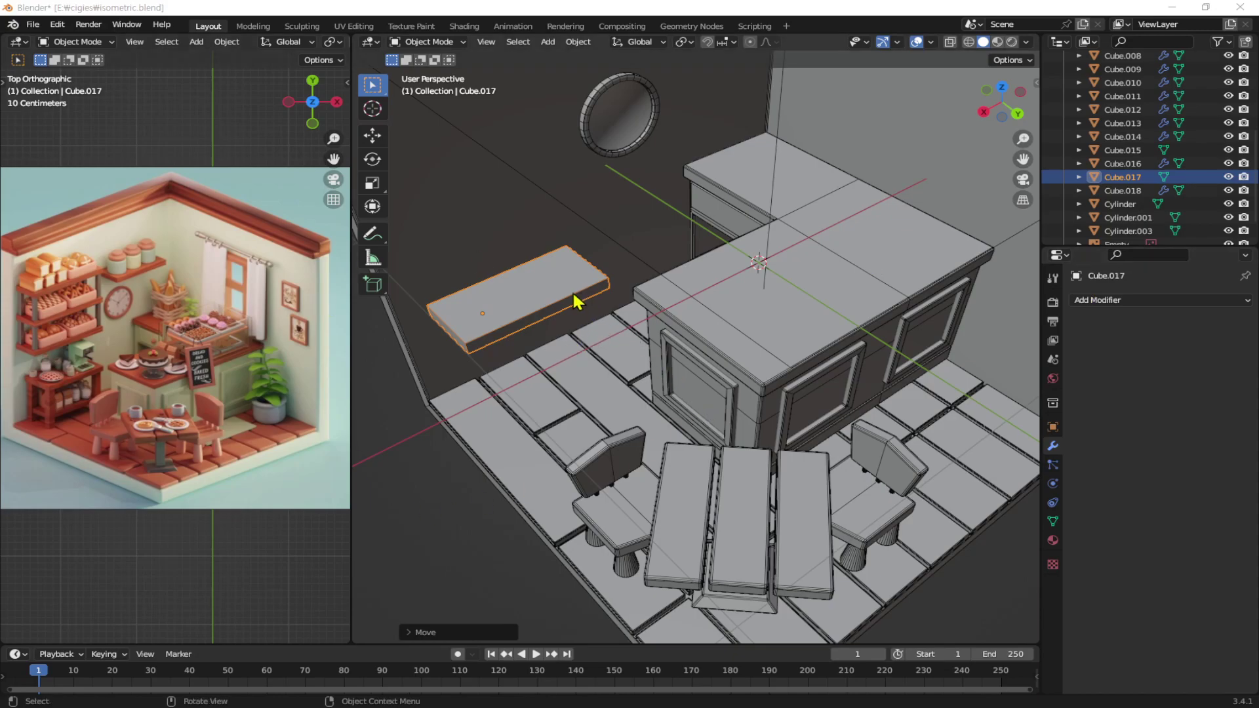
{"action": "mouse_move", "coordinate": [585, 341]}
{"action": "middle_mouse_down"}
{"action": "mouse_move", "coordinate": [722, 422]}
{"action": "mouse_move", "coordinate": [644, 442]}
{"action": "middle_mouse_up"}
{"action": "scroll", "coordinate": [803, 423], "scroll_direction": "up", "scroll_amount": 3}
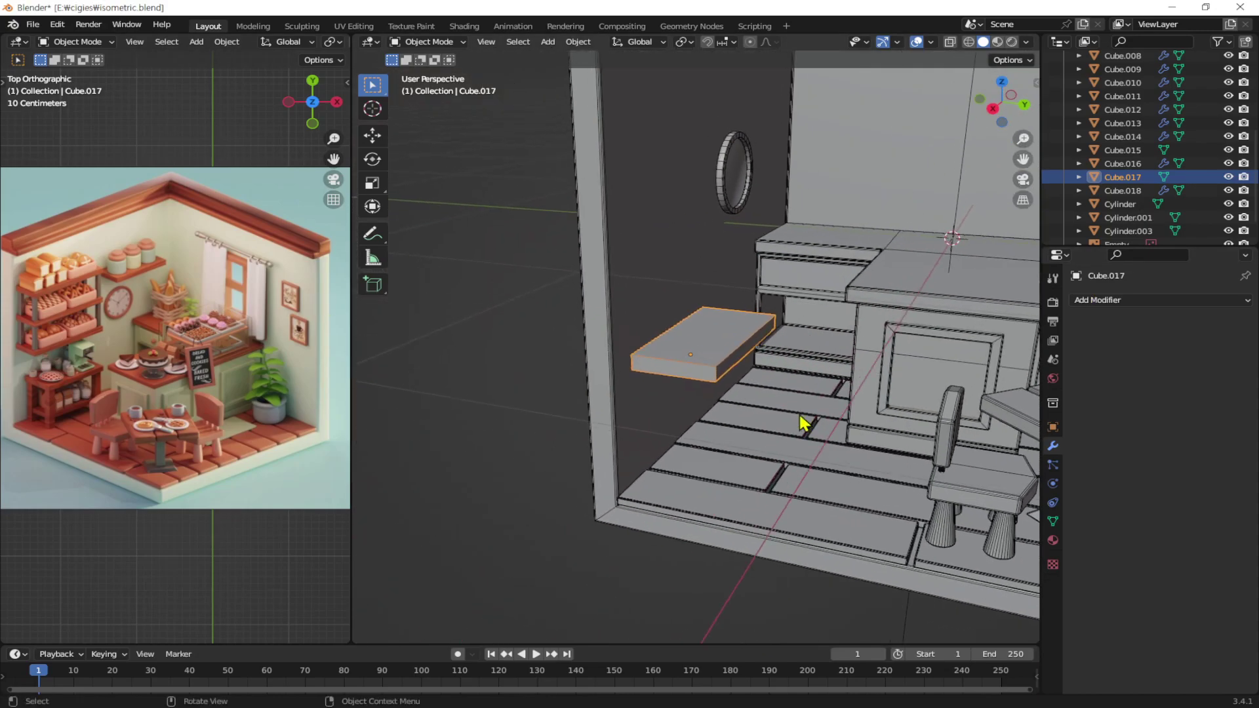
{"action": "scroll", "coordinate": [719, 357], "scroll_direction": "up", "scroll_amount": 3}
{"action": "middle_click_drag", "start_coordinate": [720, 357], "coordinate": [762, 385]}
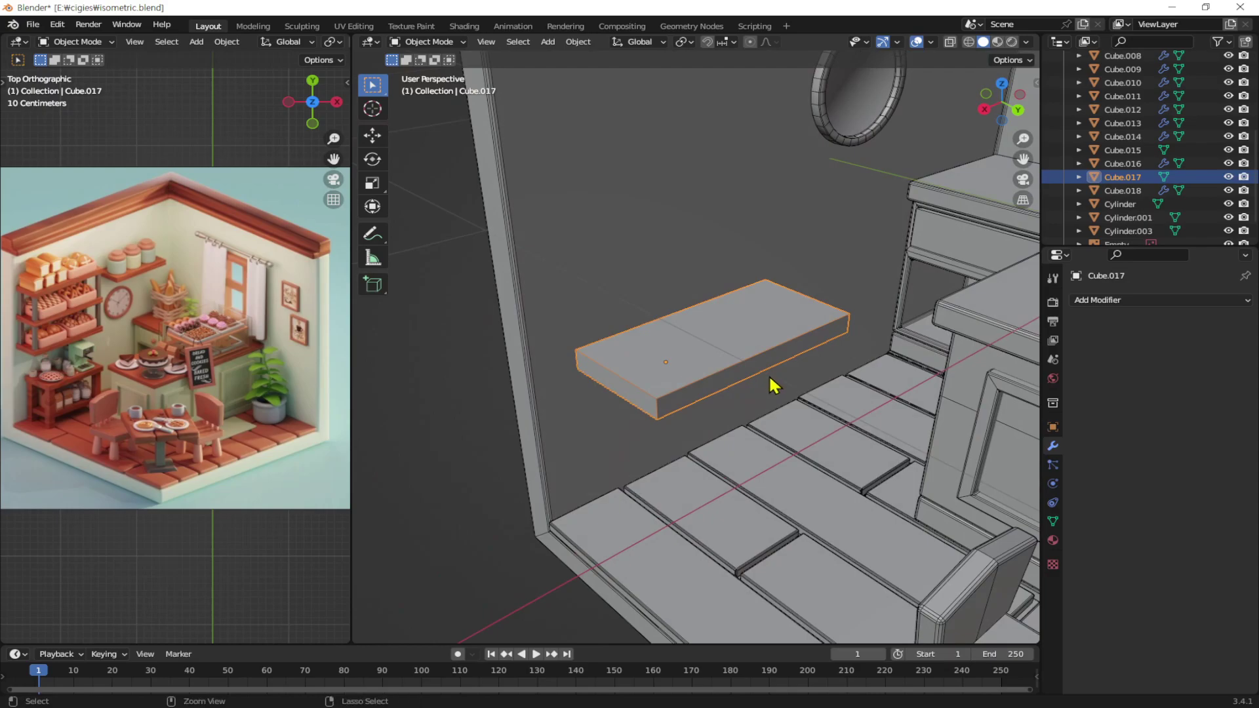
{"action": "key", "text": "ctrl+a"}
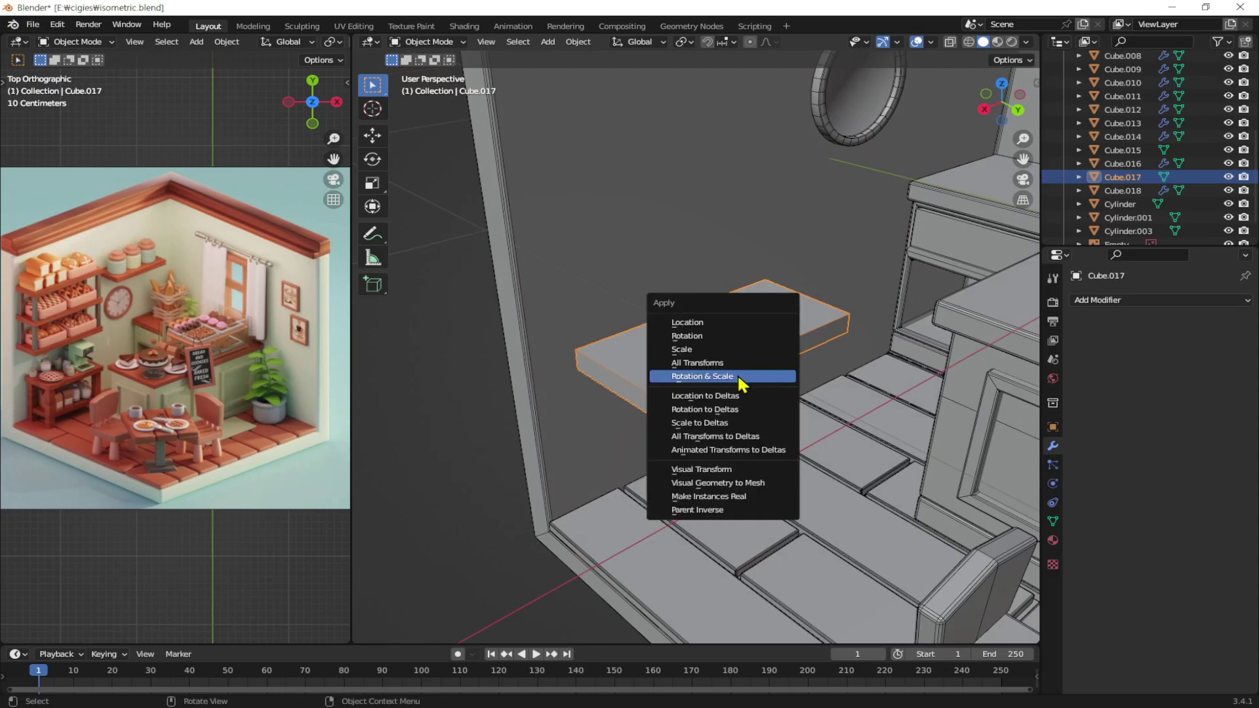
Apply rotation and scale, then add a Bevel of 0.01 m with 3 segments
{"action": "left_click", "coordinate": [737, 376]}
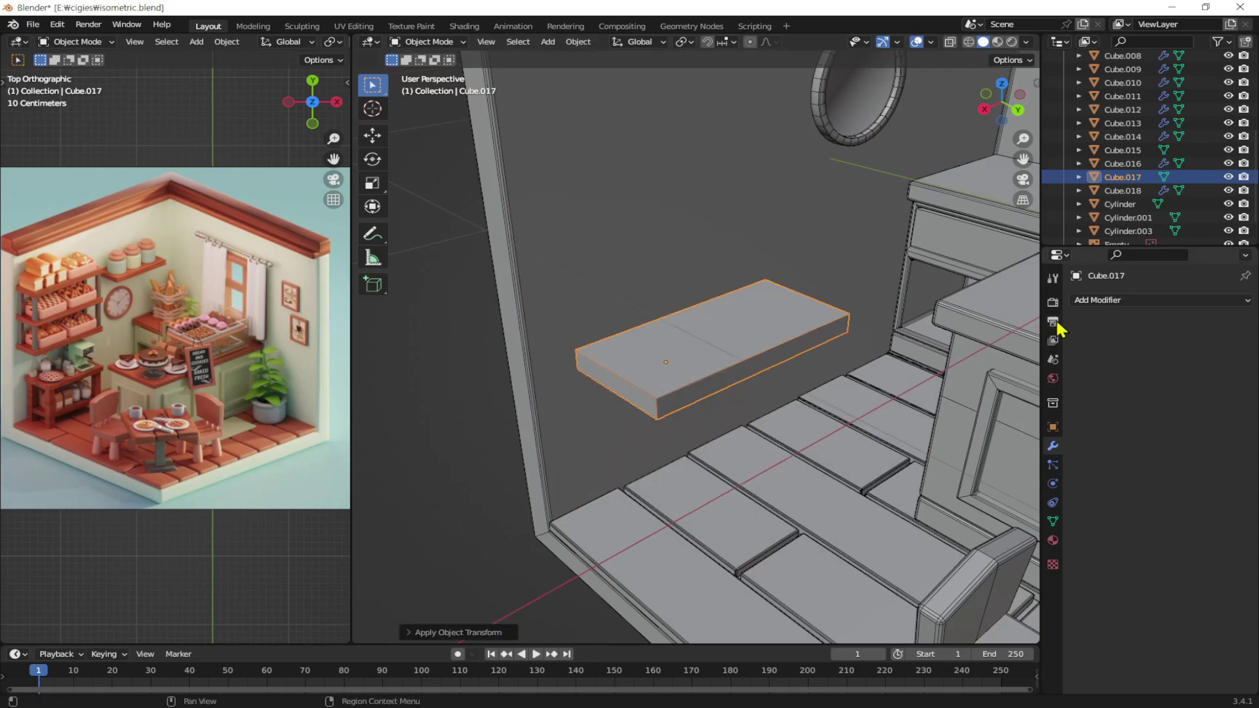
{"action": "left_click", "coordinate": [1115, 300]}
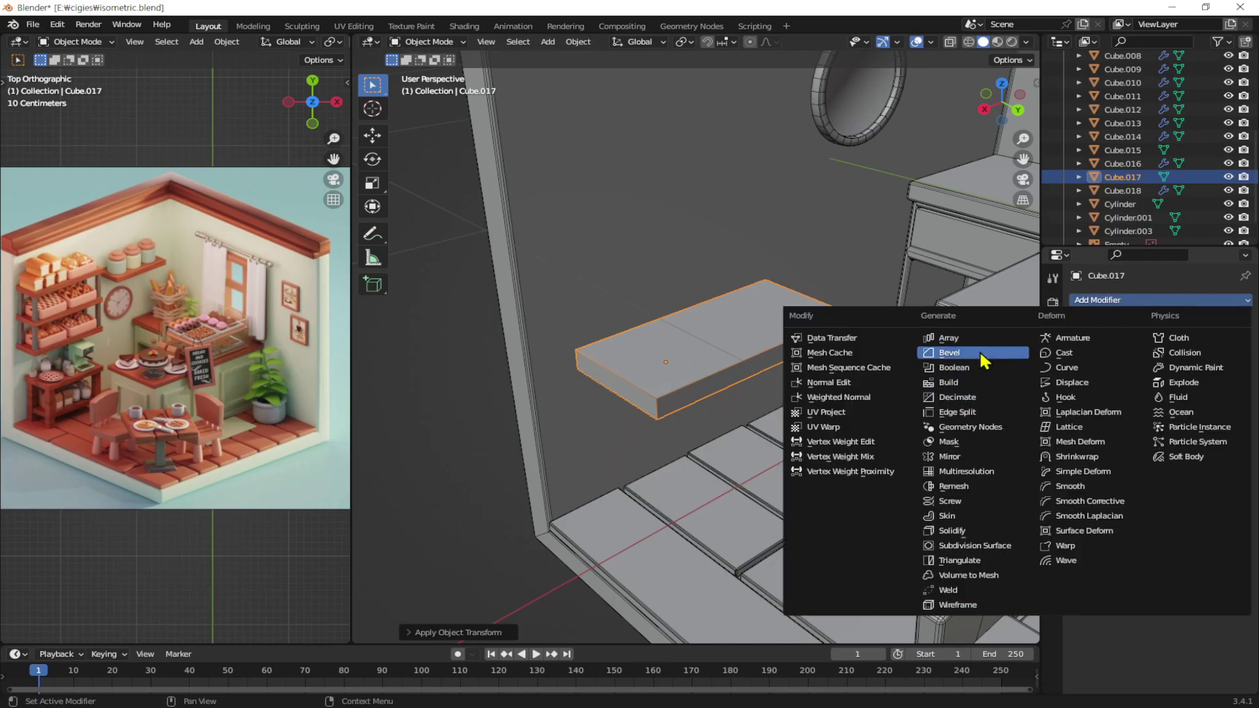
{"action": "left_click", "coordinate": [984, 354]}
{"action": "left_click", "coordinate": [1189, 374]}
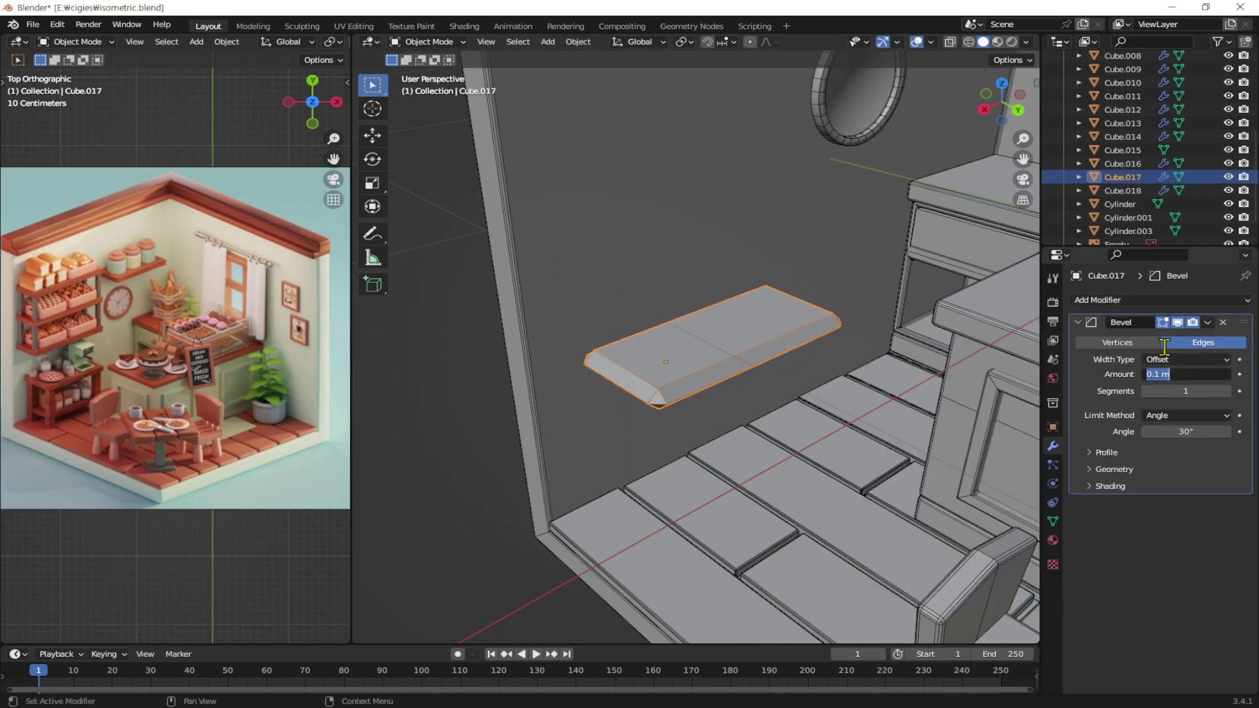
{"action": "key", "text": "Return"}
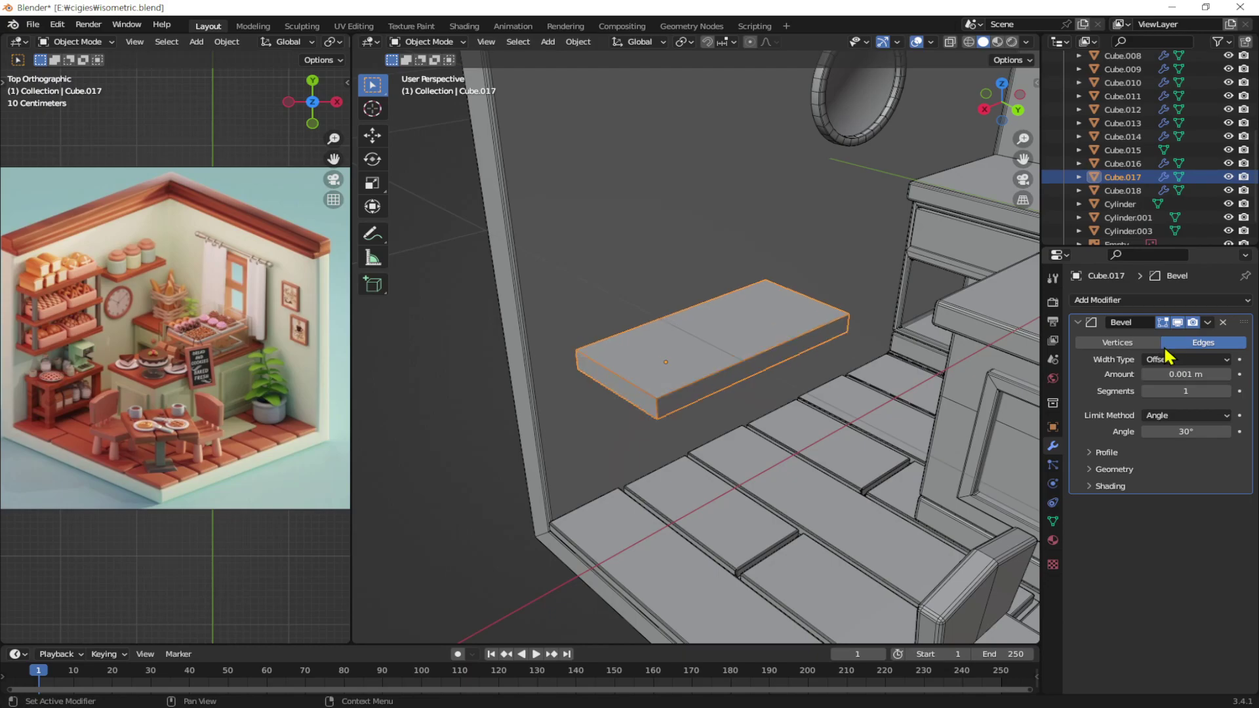
{"action": "left_click", "coordinate": [1161, 372]}
{"action": "type", "text": ".01"}
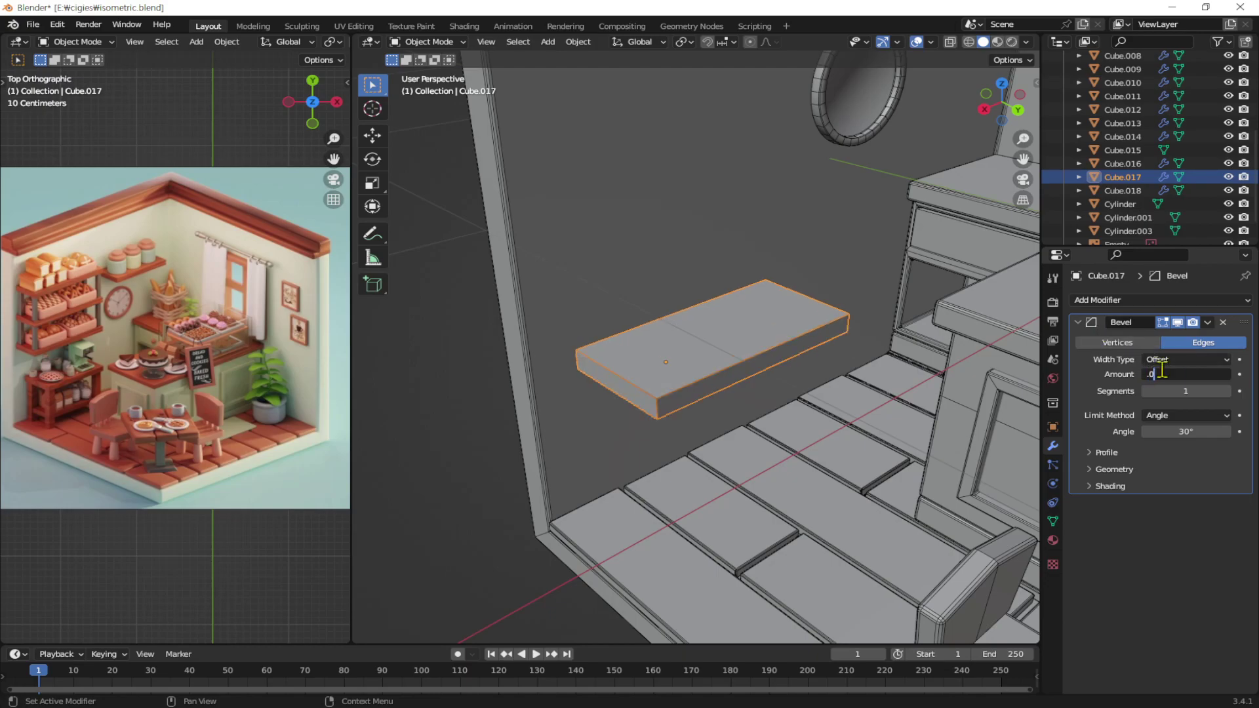
{"action": "key", "text": "Return"}
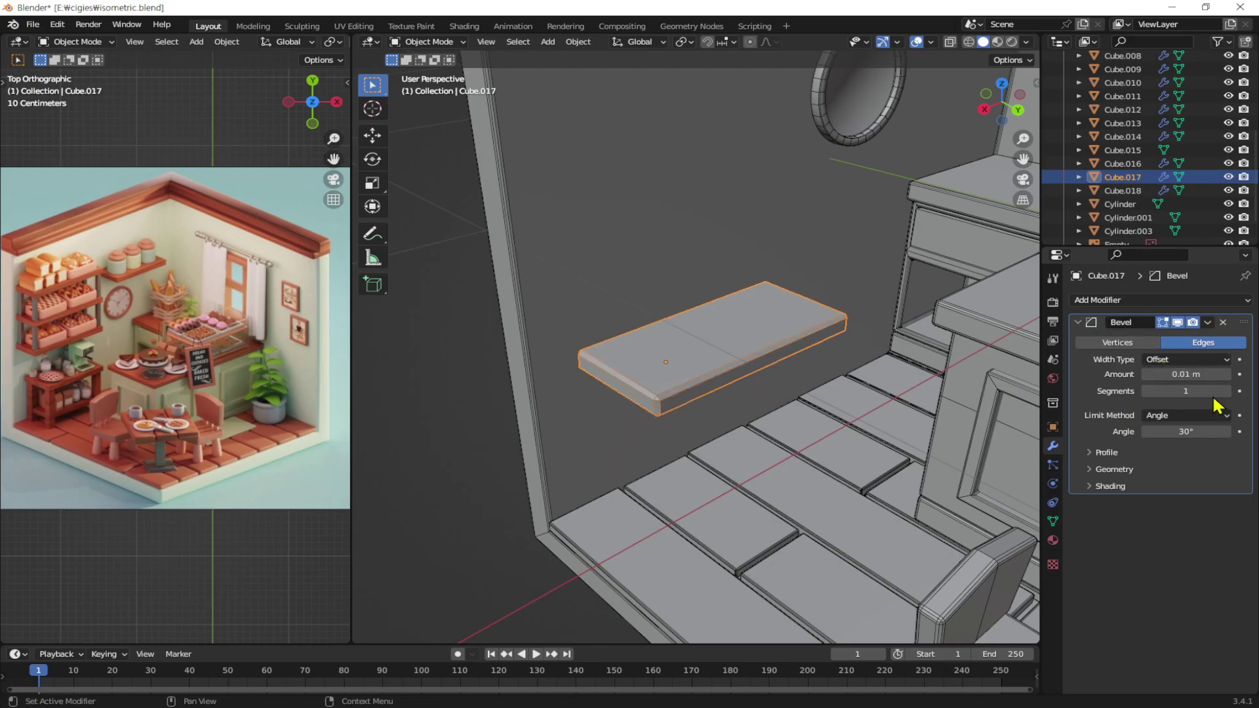
{"action": "left_click", "coordinate": [1227, 392]}
{"action": "left_click", "coordinate": [1226, 391]}
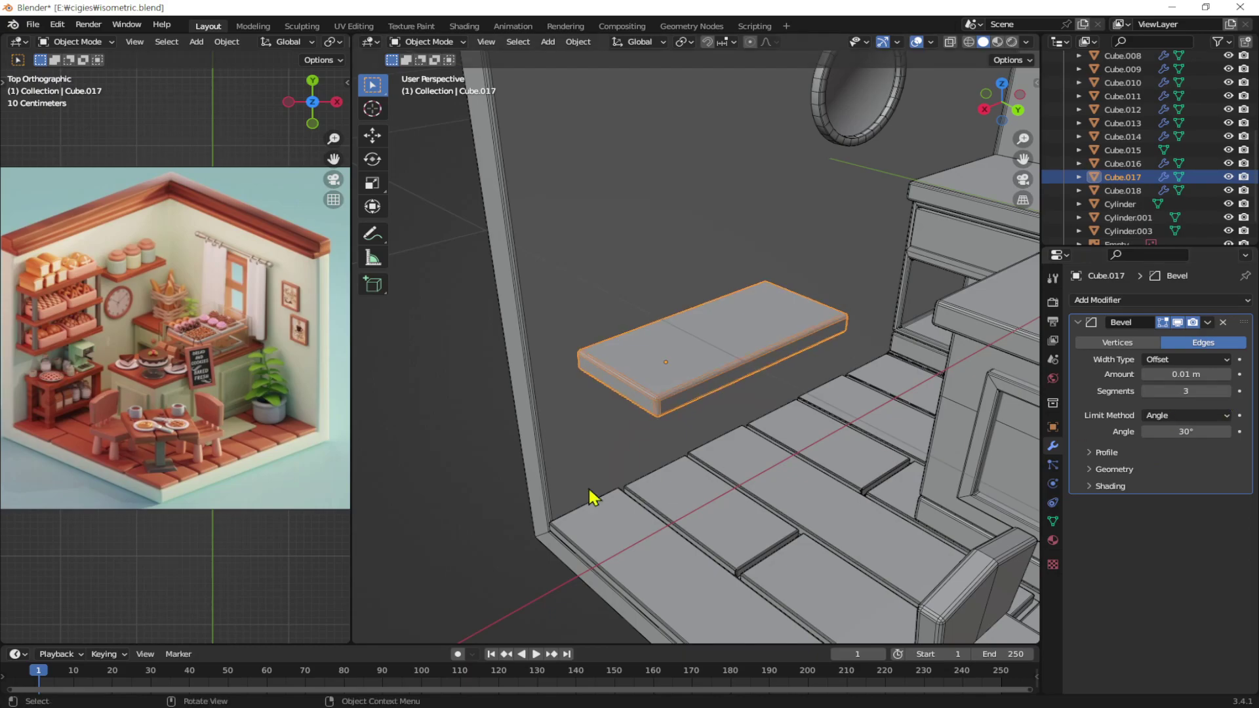
Deselect the slab, orbit around the room, and reselect the slab
{"action": "left_click", "coordinate": [492, 564]}
{"action": "mouse_move", "coordinate": [852, 387]}
{"action": "middle_mouse_down"}
{"action": "mouse_move", "coordinate": [826, 362]}
{"action": "mouse_move", "coordinate": [844, 360]}
{"action": "mouse_move", "coordinate": [728, 336]}
{"action": "mouse_move", "coordinate": [787, 360]}
{"action": "mouse_move", "coordinate": [788, 441]}
{"action": "mouse_move", "coordinate": [801, 387]}
{"action": "middle_mouse_up"}
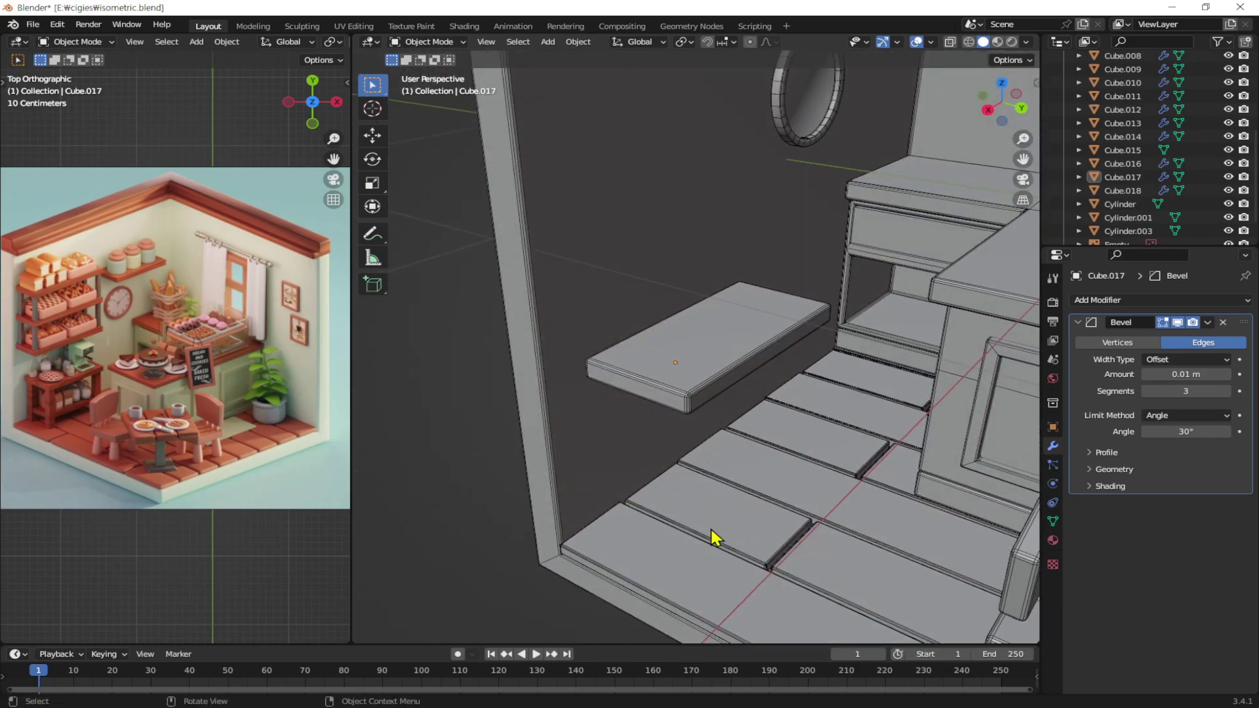
{"action": "left_click", "coordinate": [773, 359]}
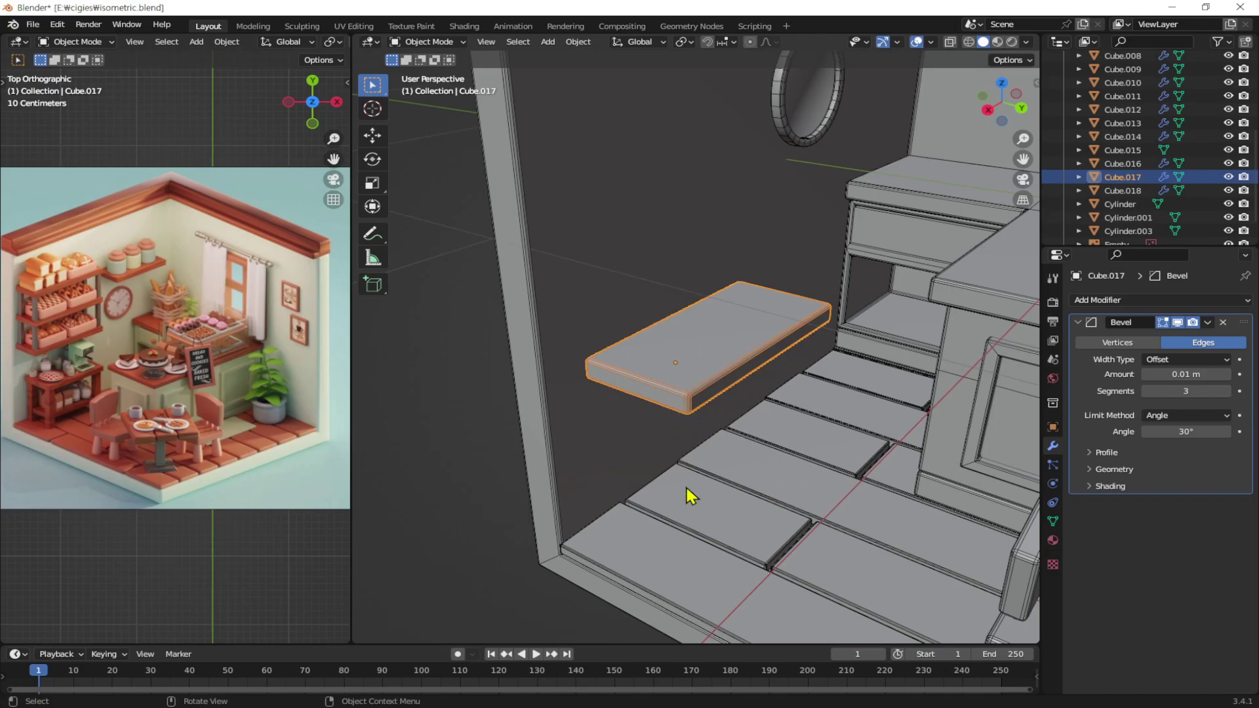
{"action": "mouse_move", "coordinate": [781, 408]}
{"action": "middle_mouse_down"}
{"action": "mouse_move", "coordinate": [835, 442]}
{"action": "mouse_move", "coordinate": [848, 391]}
{"action": "mouse_move", "coordinate": [754, 375]}
{"action": "mouse_move", "coordinate": [766, 388]}
{"action": "middle_mouse_up"}
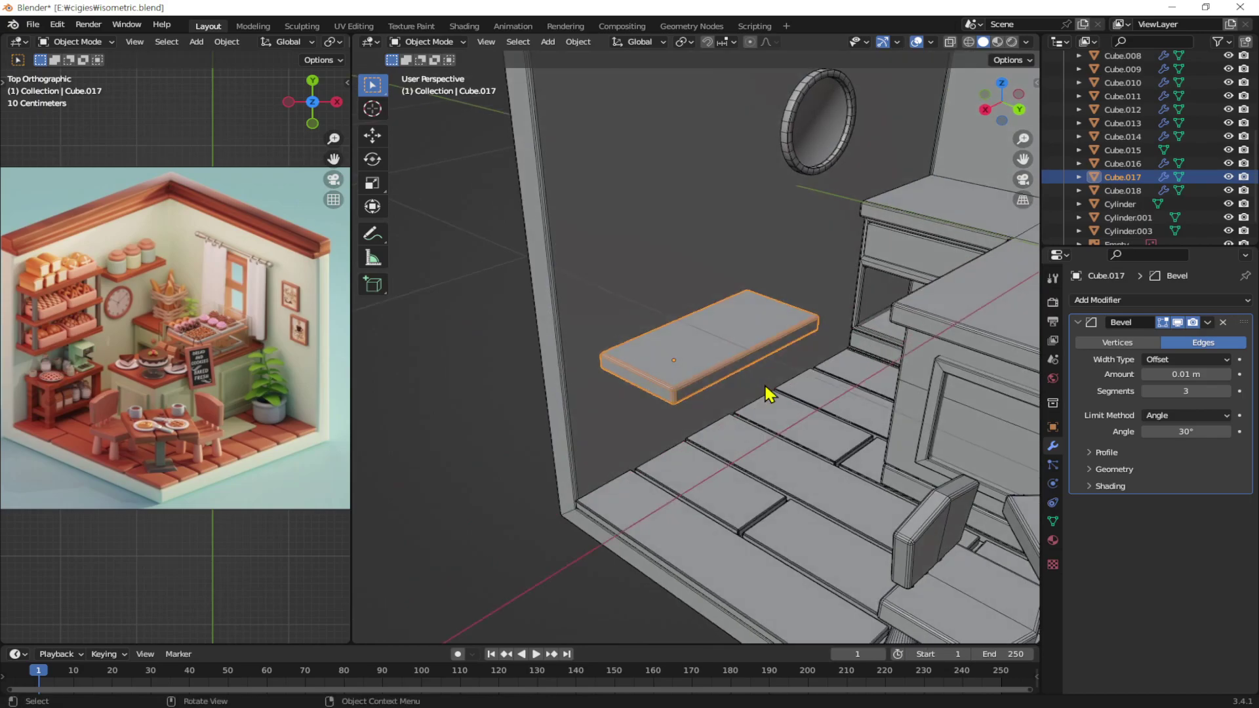
{"action": "scroll", "coordinate": [810, 408], "scroll_direction": "down", "scroll_amount": 3}
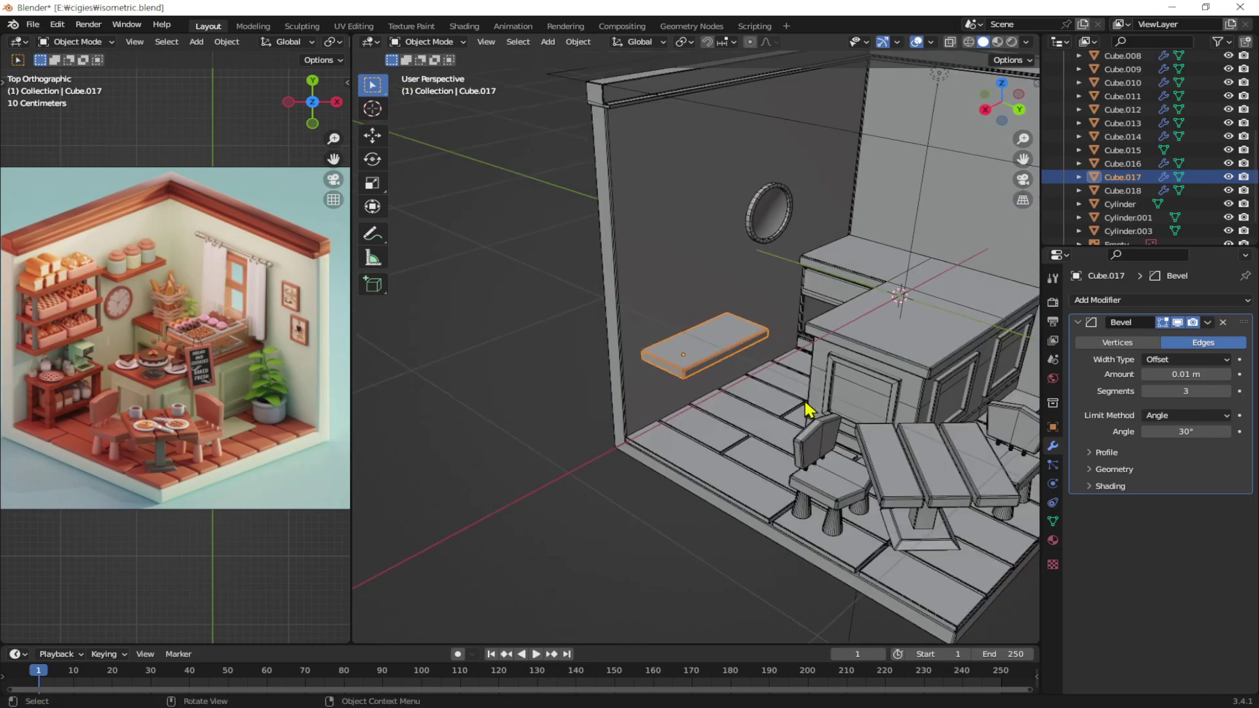
{"action": "key", "text": "shift+a"}
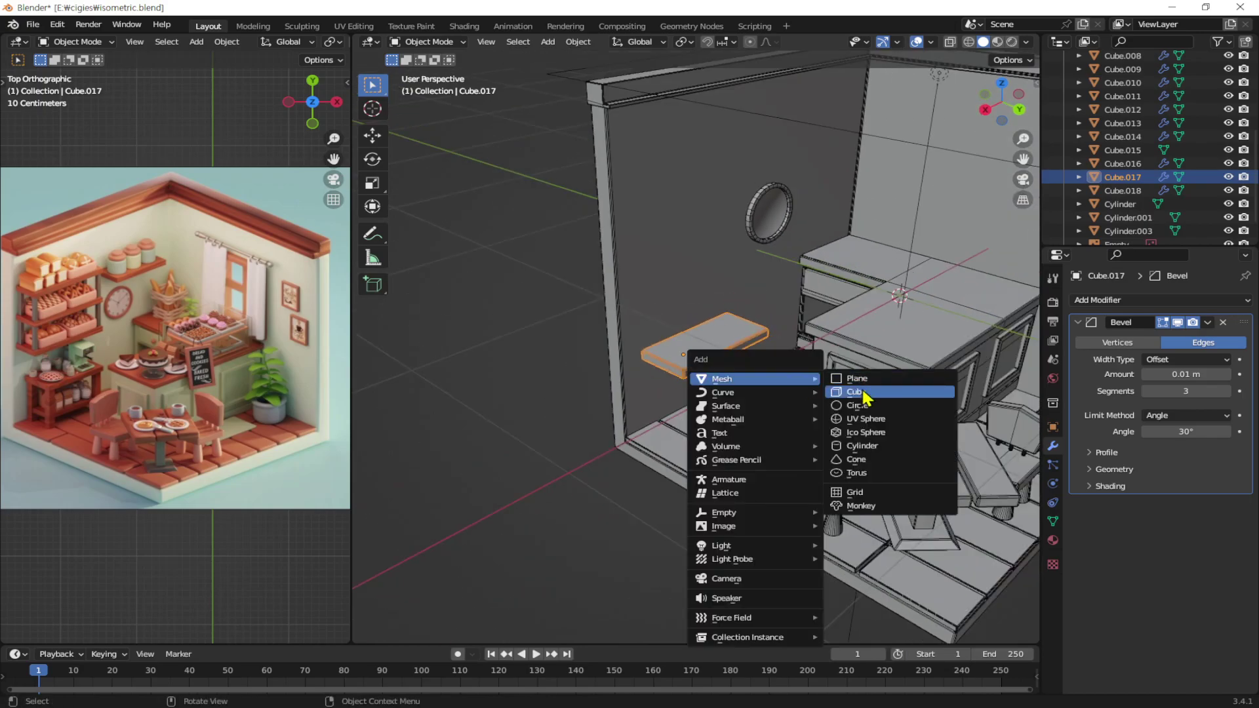
Add a new cube in top view and shrink it toward the slab's corner
{"action": "left_click", "coordinate": [864, 395]}
{"action": "mouse_move", "coordinate": [816, 352]}
{"action": "middle_mouse_down", "text": "alt"}
{"action": "mouse_move", "coordinate": [878, 413]}
{"action": "mouse_move", "coordinate": [820, 416]}
{"action": "middle_mouse_up", "text": "alt"}
{"action": "key", "text": "s"}
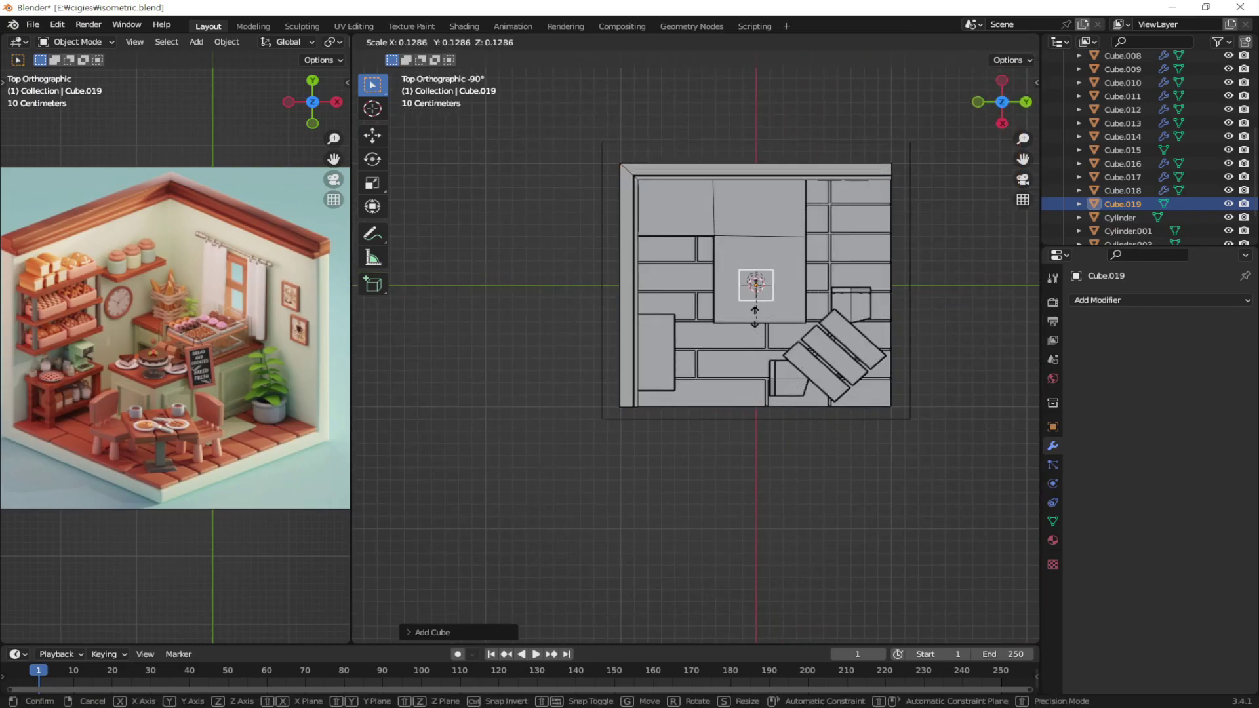
{"action": "left_click", "coordinate": [759, 297]}
{"action": "scroll", "coordinate": [787, 380], "scroll_direction": "up", "scroll_amount": 5}
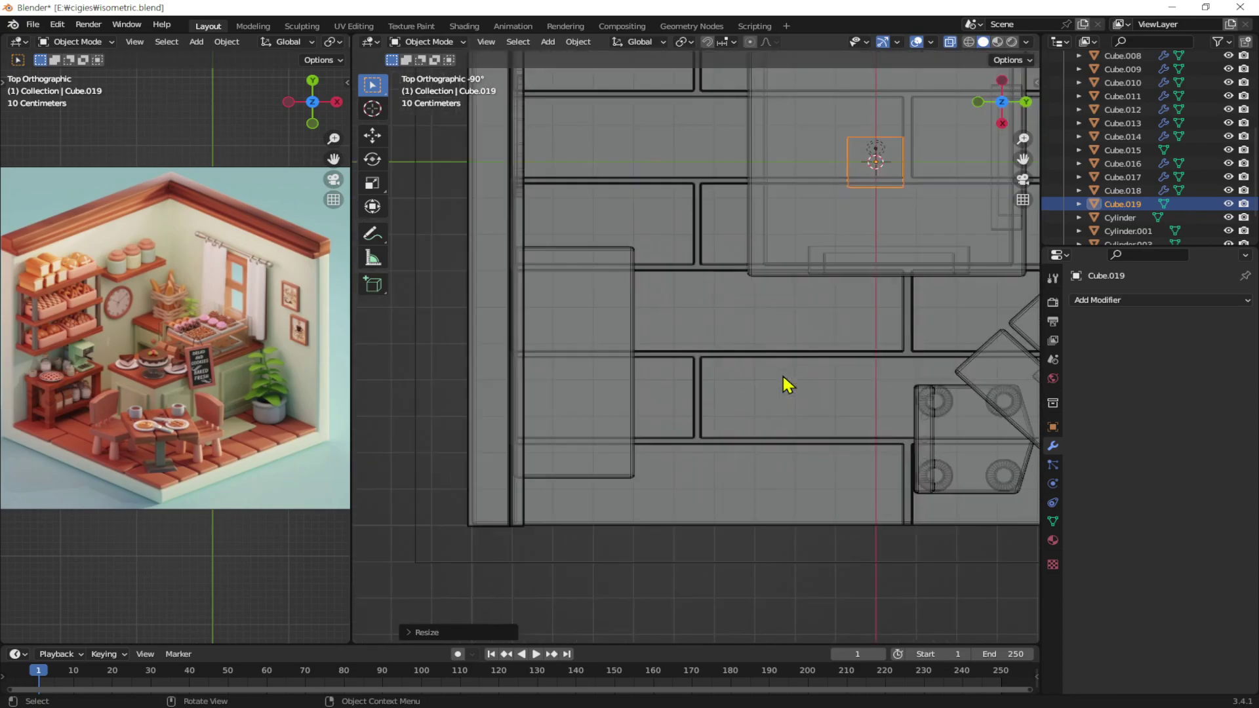
{"action": "key", "text": "g"}
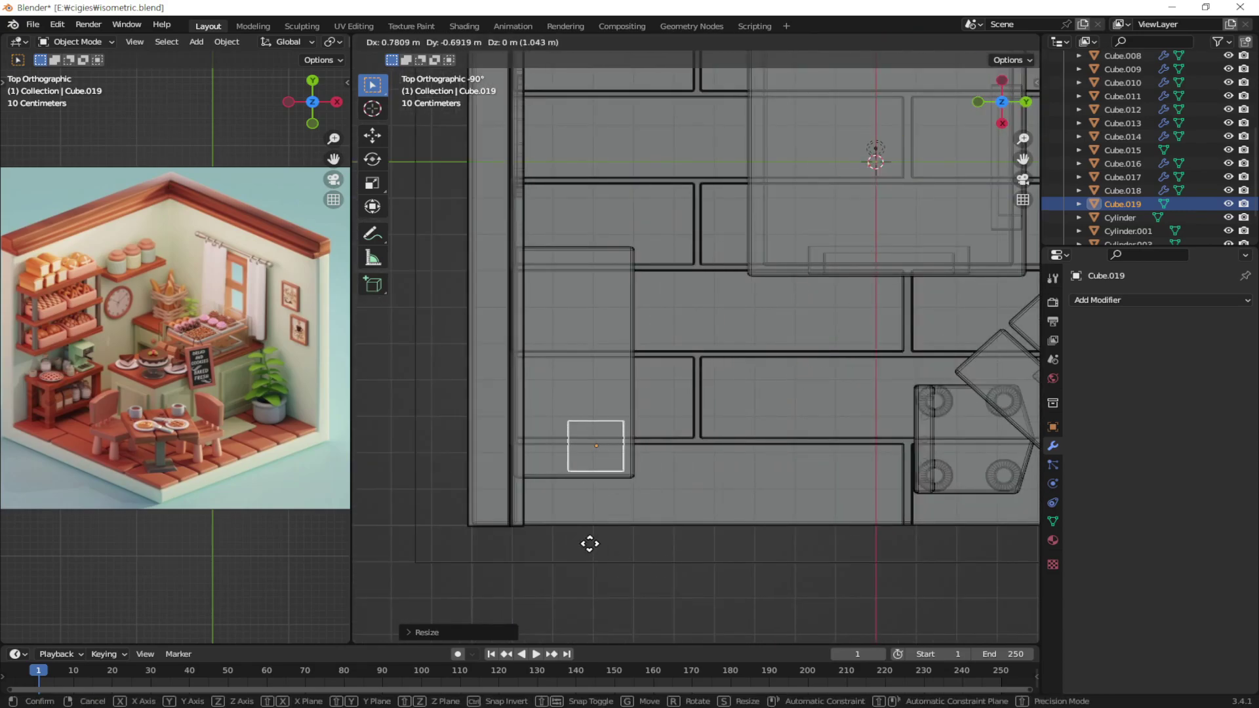
{"action": "left_click", "coordinate": [598, 557]}
{"action": "key", "text": "s"}
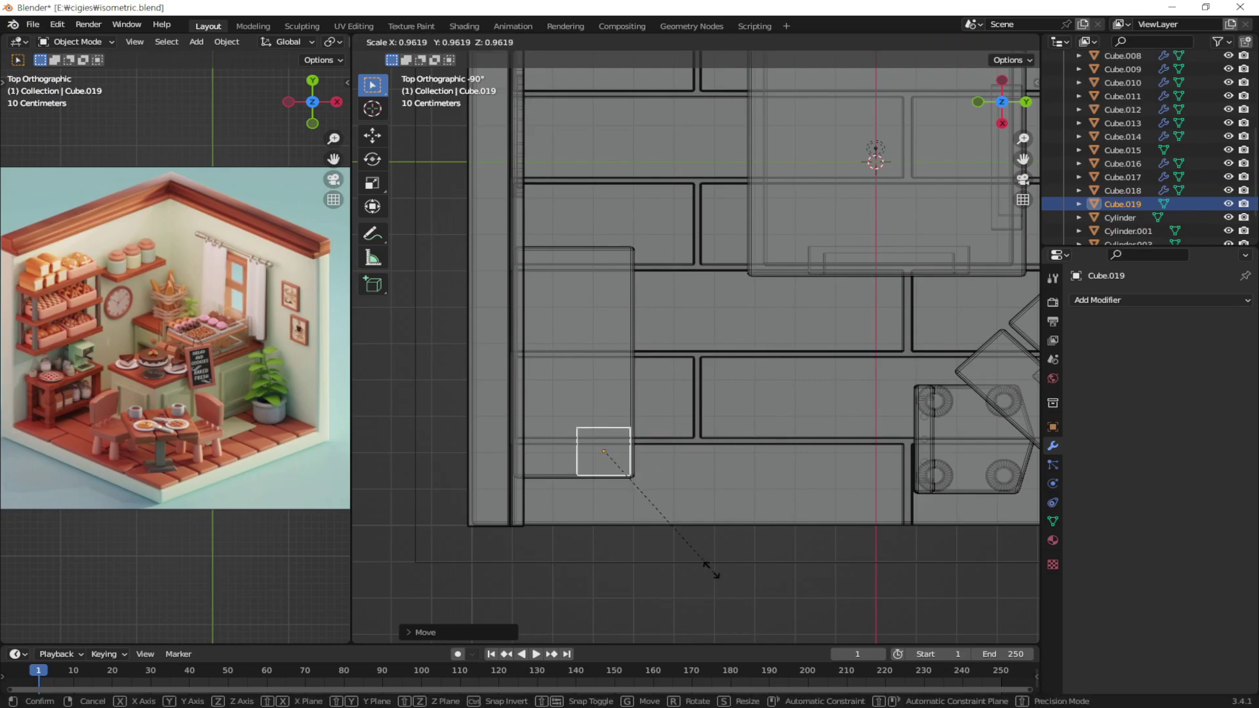
{"action": "left_click", "coordinate": [663, 525]}
Position the small cube precisely under the slab's corner
{"action": "key", "text": "g"}
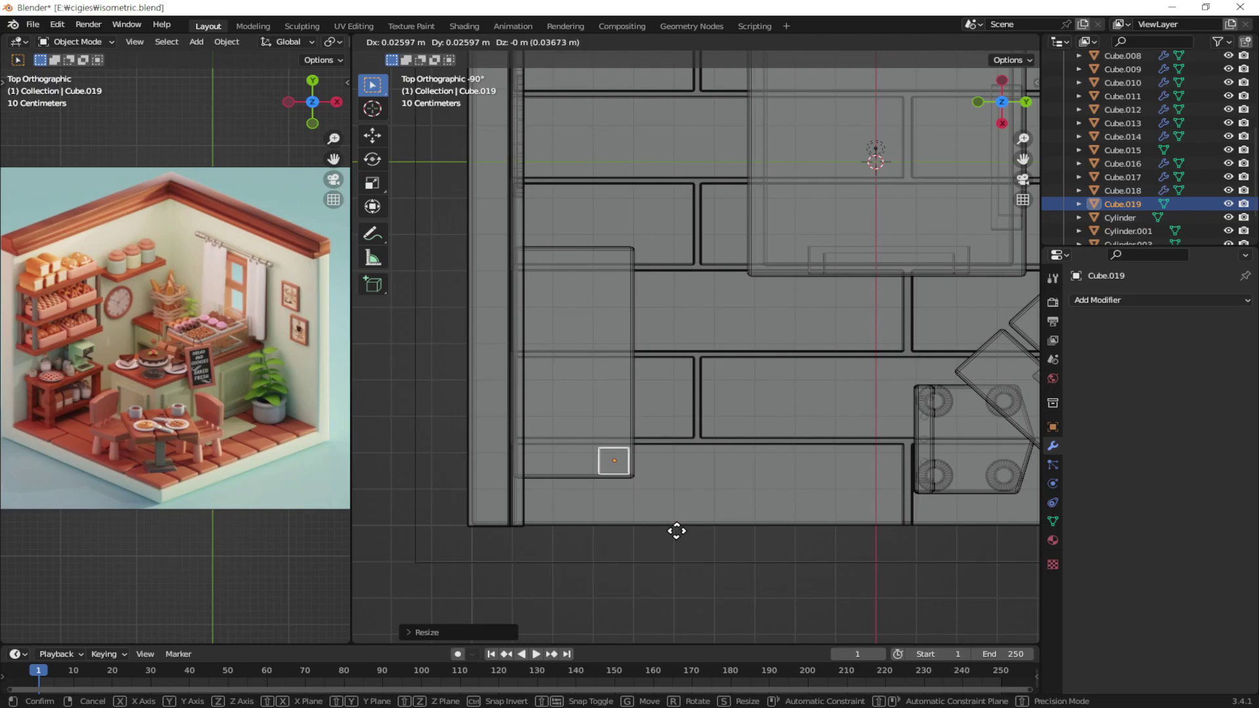
{"action": "left_click", "coordinate": [678, 530]}
{"action": "scroll", "coordinate": [674, 540], "scroll_direction": "up", "scroll_amount": 5}
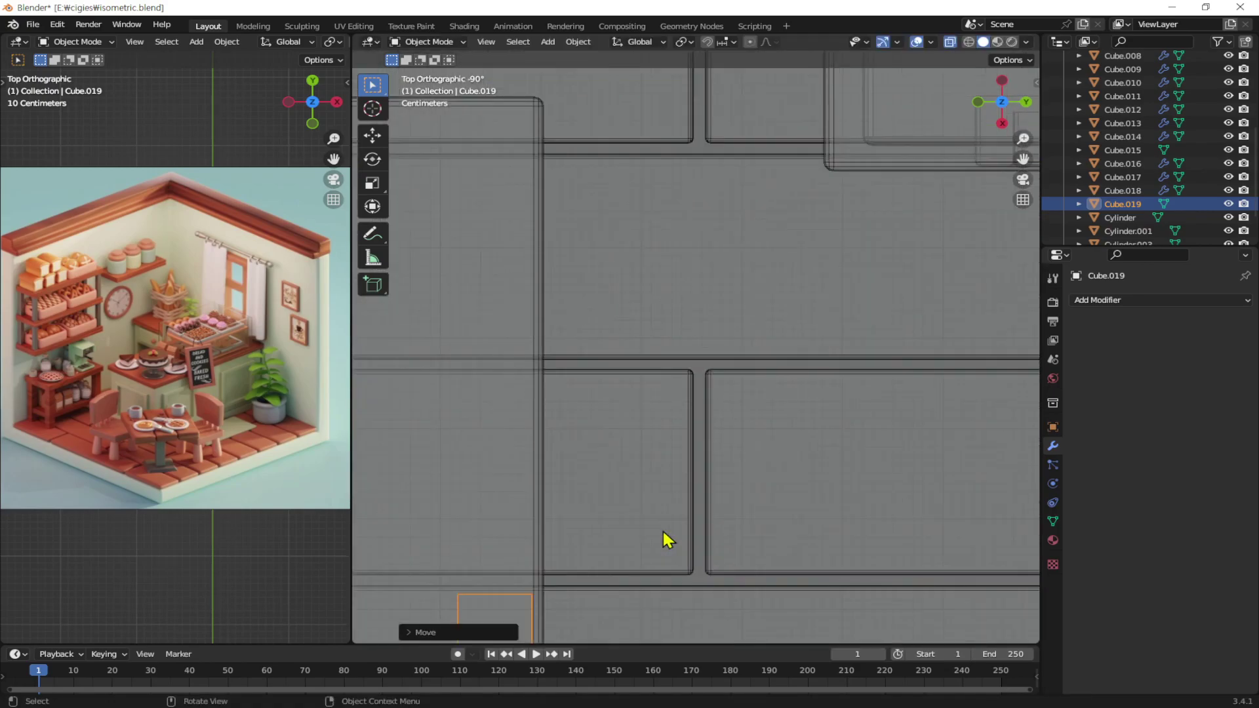
{"action": "scroll", "coordinate": [686, 454], "scroll_direction": "up", "scroll_amount": 3}
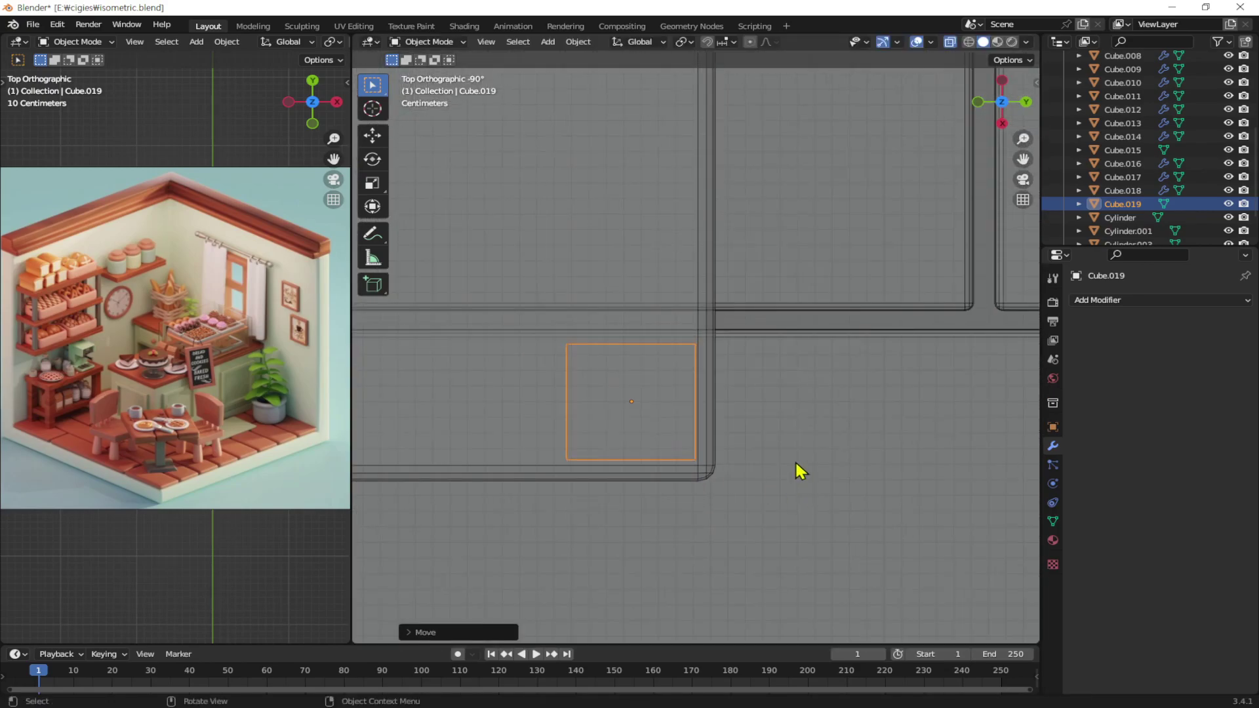
{"action": "key", "text": "g"}
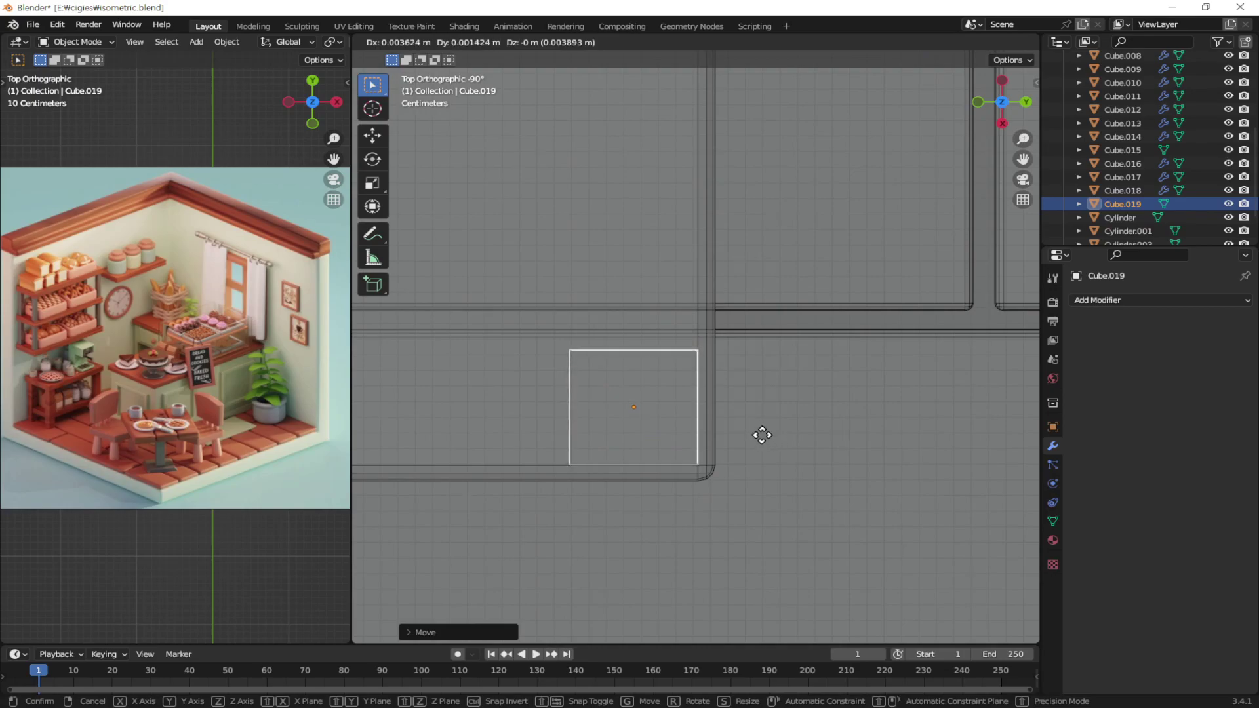
{"action": "left_click", "coordinate": [763, 435]}
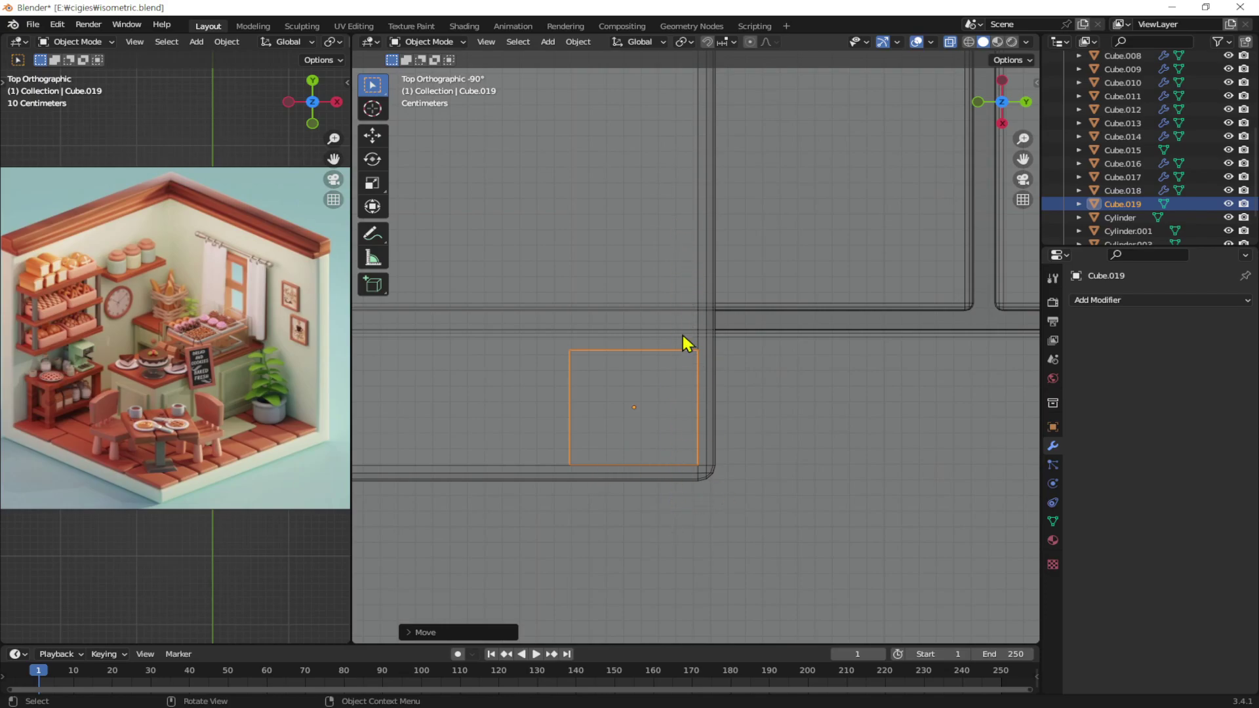
{"action": "scroll", "coordinate": [684, 338], "scroll_direction": "down", "scroll_amount": 4}
{"action": "mouse_move", "coordinate": [689, 427]}
{"action": "middle_mouse_down"}
{"action": "mouse_move", "coordinate": [658, 317]}
{"action": "mouse_move", "coordinate": [690, 329]}
{"action": "mouse_move", "coordinate": [728, 282]}
{"action": "mouse_move", "coordinate": [746, 314]}
{"action": "mouse_move", "coordinate": [775, 289]}
{"action": "middle_mouse_up"}
Lower the small cube along Z to sit just under the slab
{"action": "key", "text": "g"}
{"action": "key", "text": "z"}
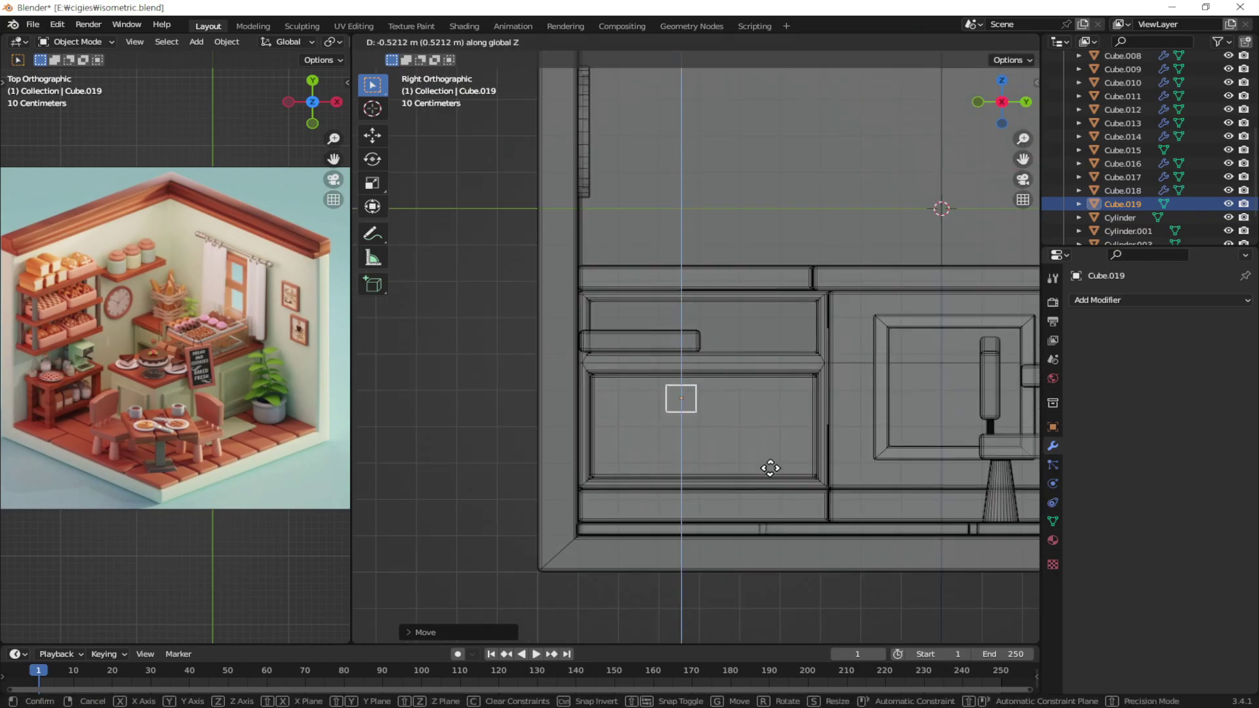
{"action": "left_click", "coordinate": [776, 435]}
{"action": "scroll", "coordinate": [739, 450], "scroll_direction": "up", "scroll_amount": 5}
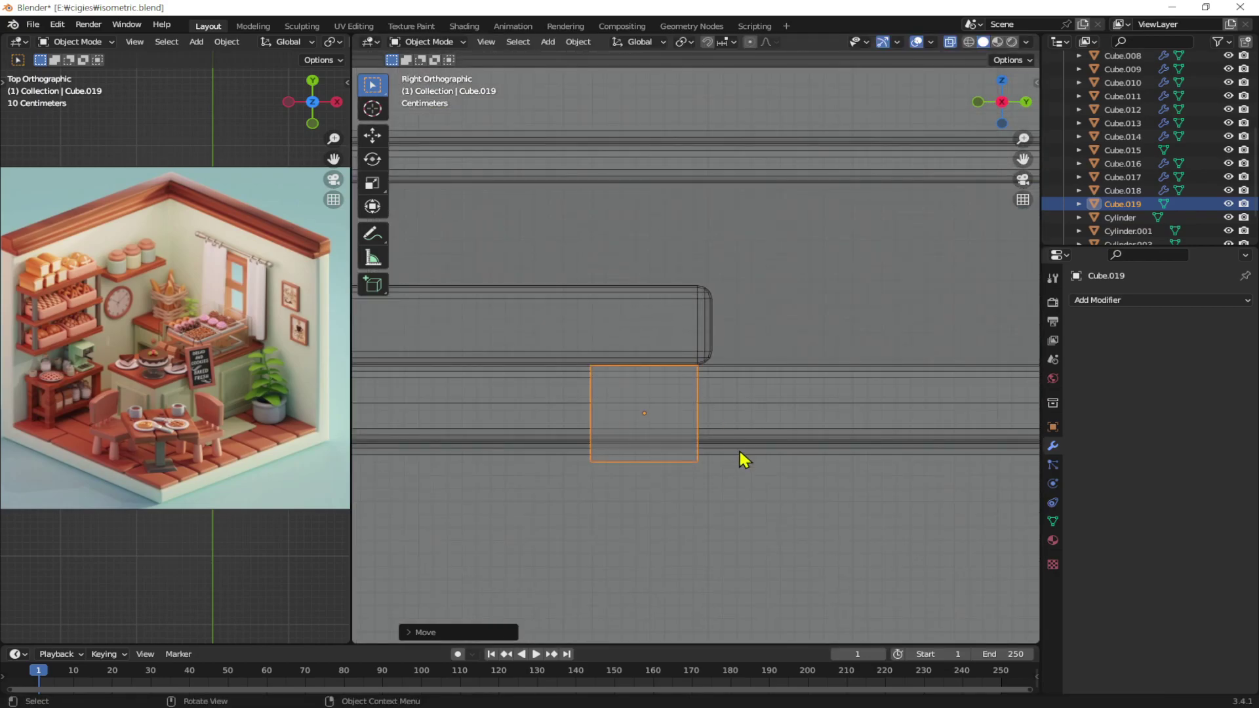
{"action": "scroll", "coordinate": [753, 471], "scroll_direction": "up", "scroll_amount": 3}
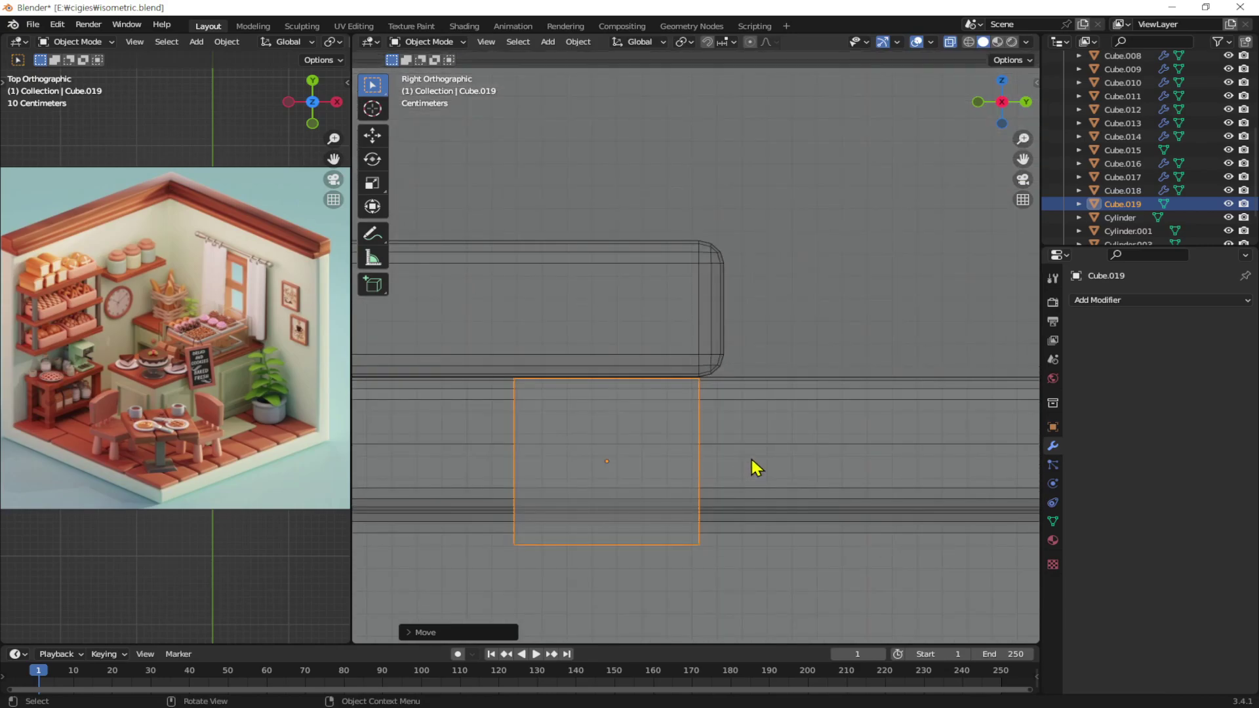
{"action": "key", "text": "g"}
{"action": "key", "text": "z"}
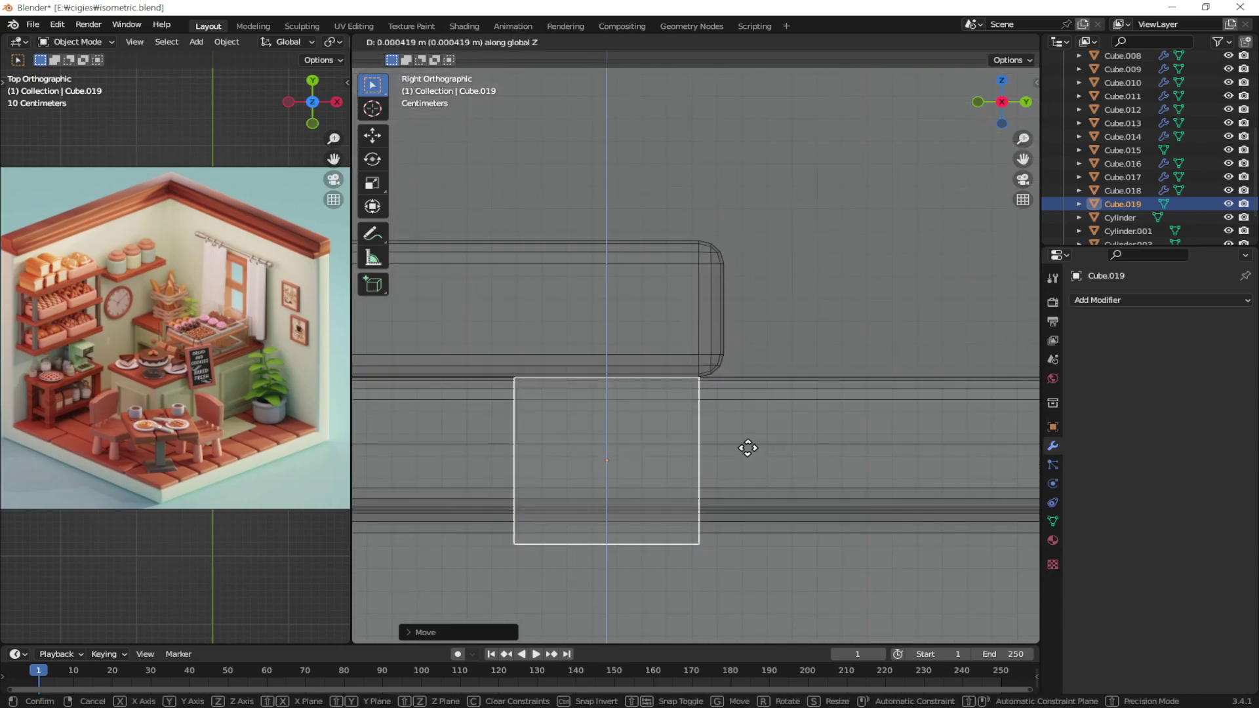
{"action": "left_click", "coordinate": [747, 446]}
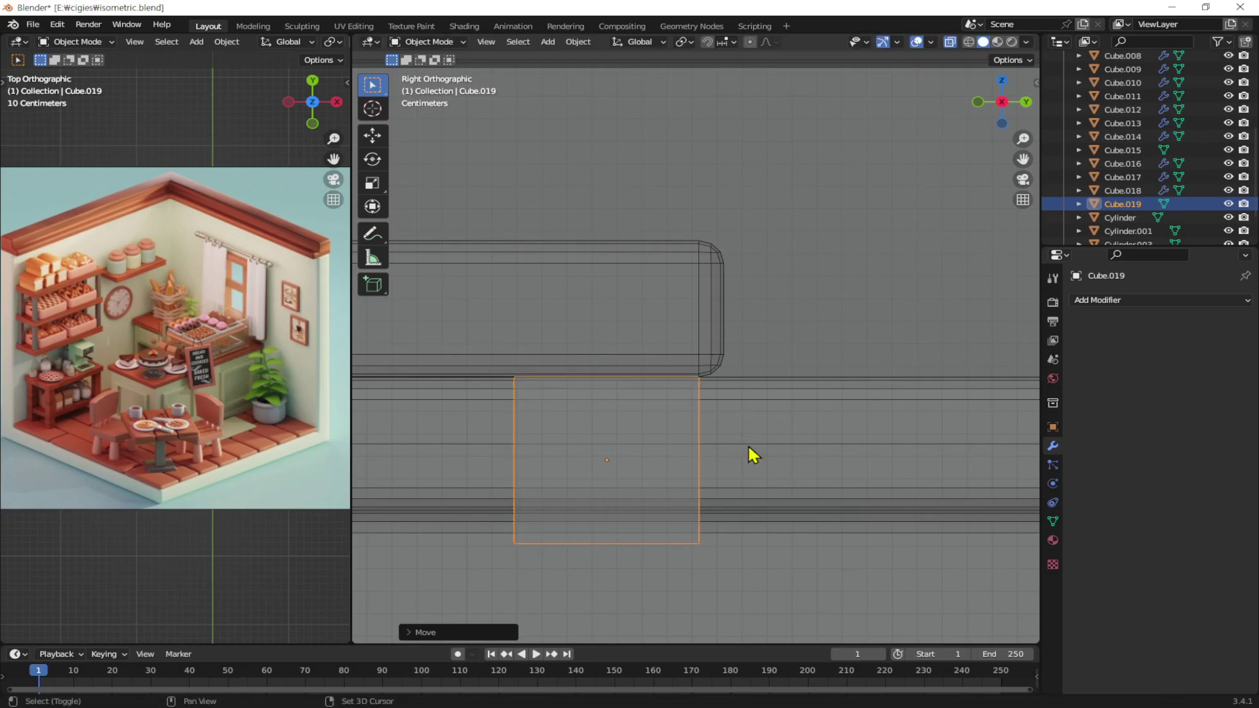
{"action": "scroll", "coordinate": [748, 446], "scroll_direction": "down", "scroll_amount": 5}
{"action": "scroll", "coordinate": [748, 446], "scroll_direction": "down", "scroll_amount": 1}
Extrude the cube's bottom straight down along Z toward the floor
{"action": "key", "text": "Tab"}
{"action": "scroll", "coordinate": [748, 420], "scroll_direction": "down", "scroll_amount": 2}
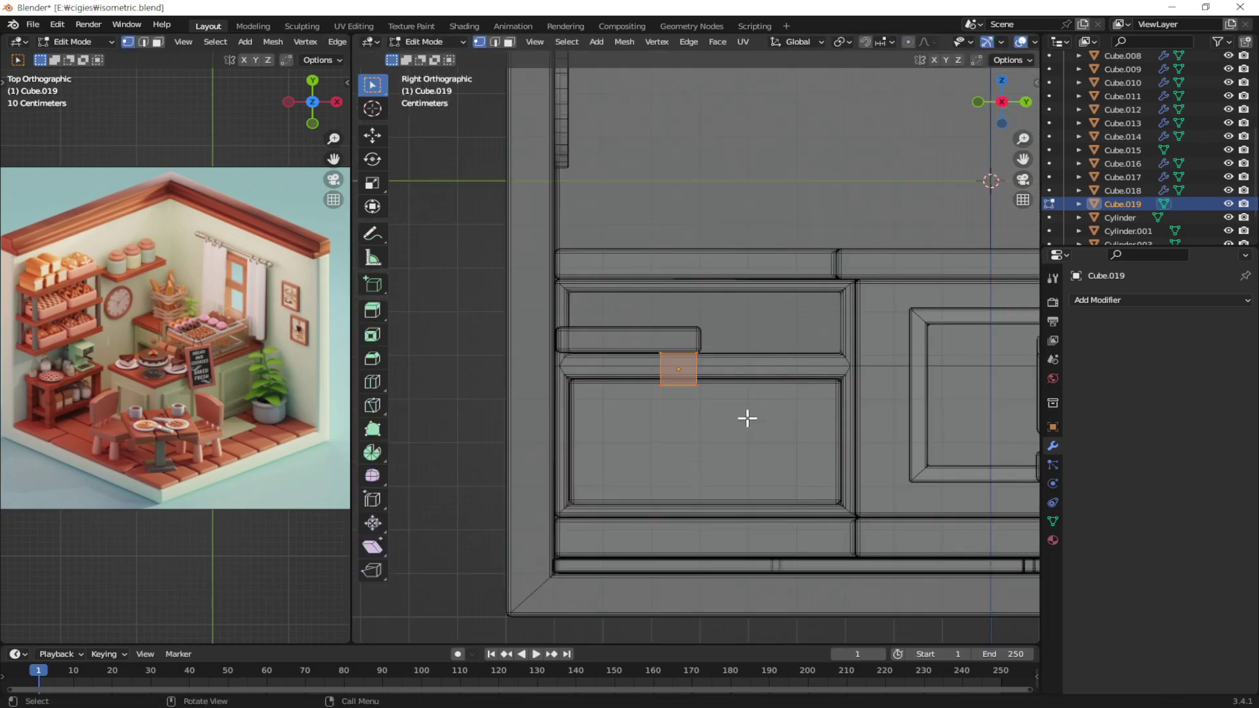
{"action": "scroll", "coordinate": [721, 387], "scroll_direction": "down", "scroll_amount": 1}
{"action": "left_click", "coordinate": [755, 413]}
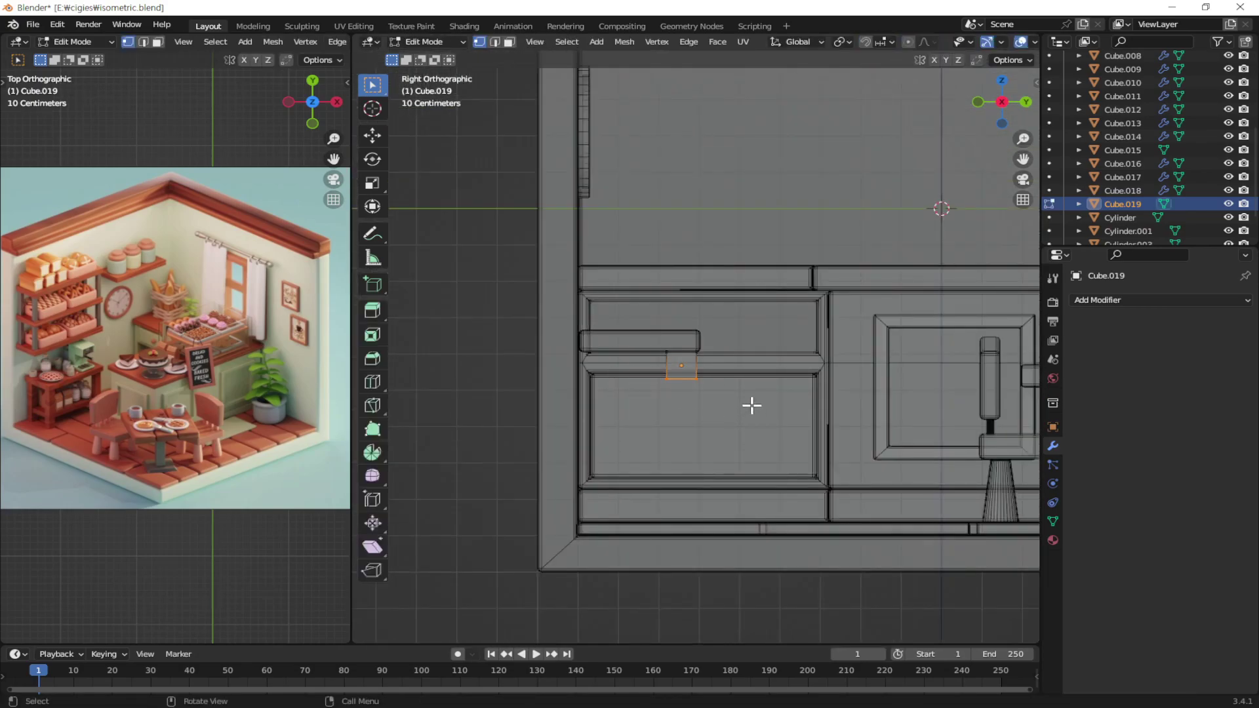
{"action": "key", "text": "e"}
{"action": "key", "text": "z"}
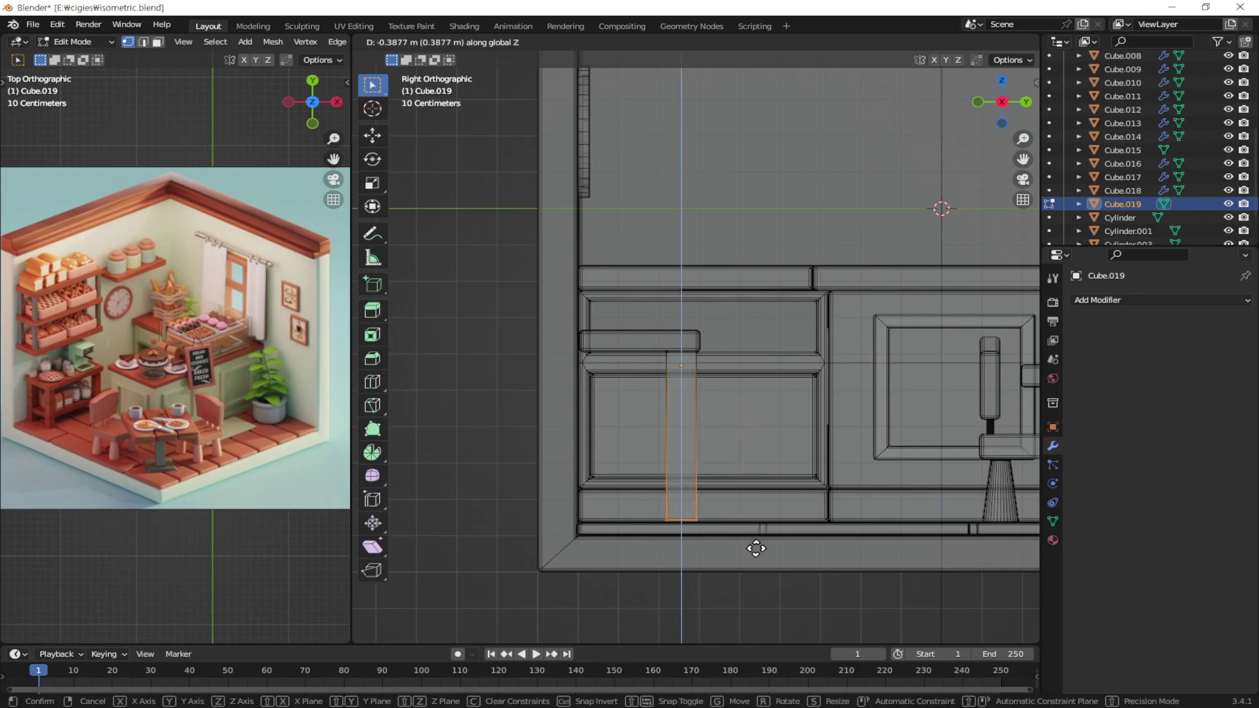
{"action": "left_click", "coordinate": [756, 549]}
Inspect the new post from an angle and return to Object Mode
{"action": "scroll", "coordinate": [748, 556], "scroll_direction": "up", "scroll_amount": 2}
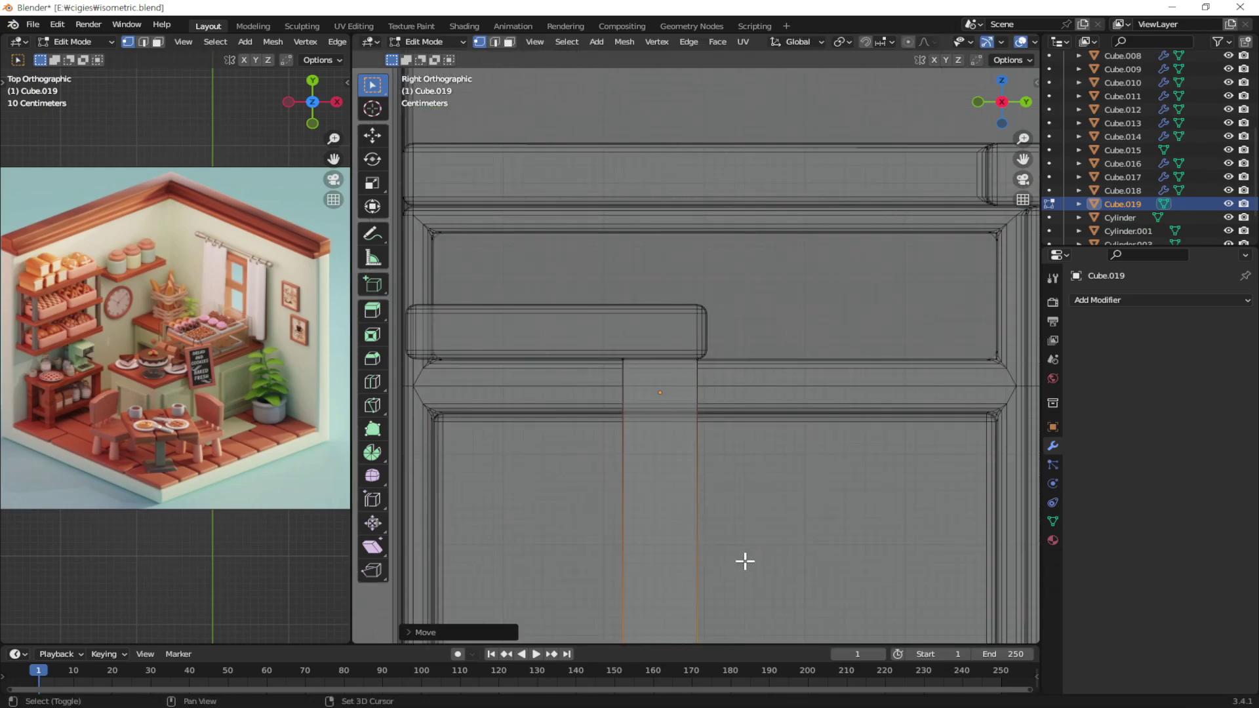
{"action": "scroll", "coordinate": [748, 551], "scroll_direction": "up", "scroll_amount": 2}
{"action": "scroll", "coordinate": [761, 478], "scroll_direction": "up", "scroll_amount": 1}
{"action": "scroll", "coordinate": [762, 477], "scroll_direction": "up", "scroll_amount": 3}
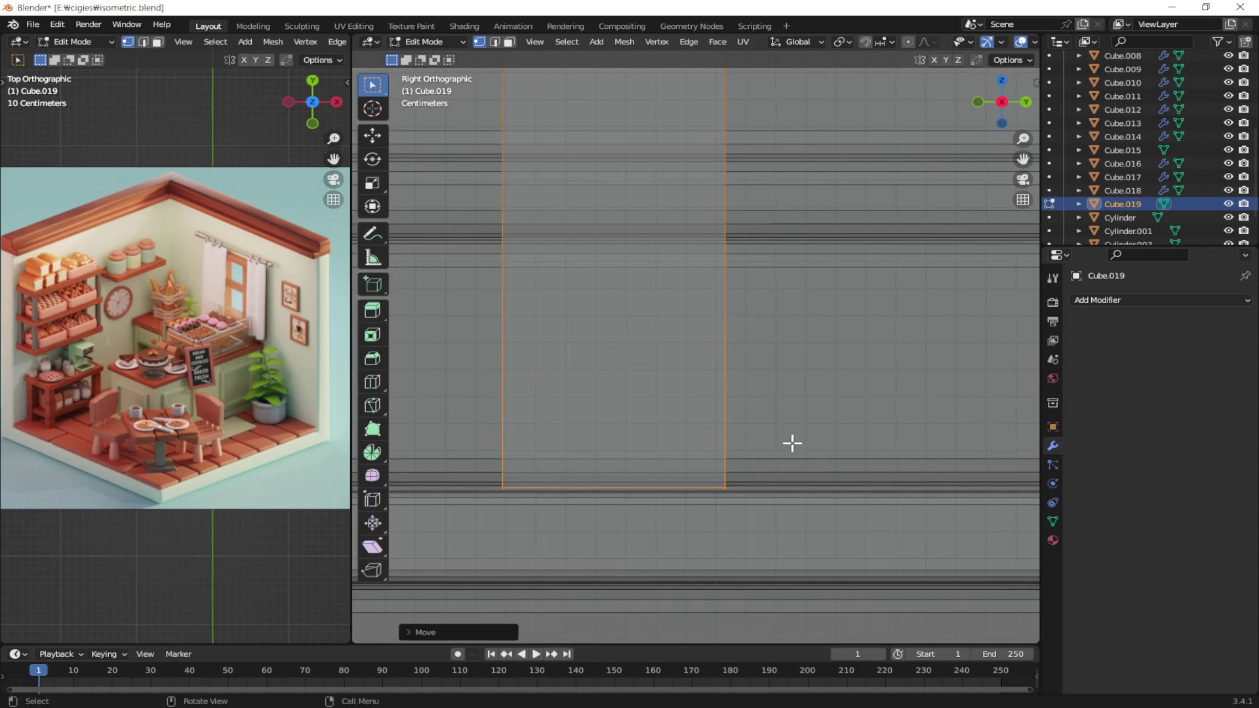
{"action": "scroll", "coordinate": [792, 443], "scroll_direction": "down", "scroll_amount": 5}
{"action": "scroll", "coordinate": [774, 394], "scroll_direction": "down", "scroll_amount": 1}
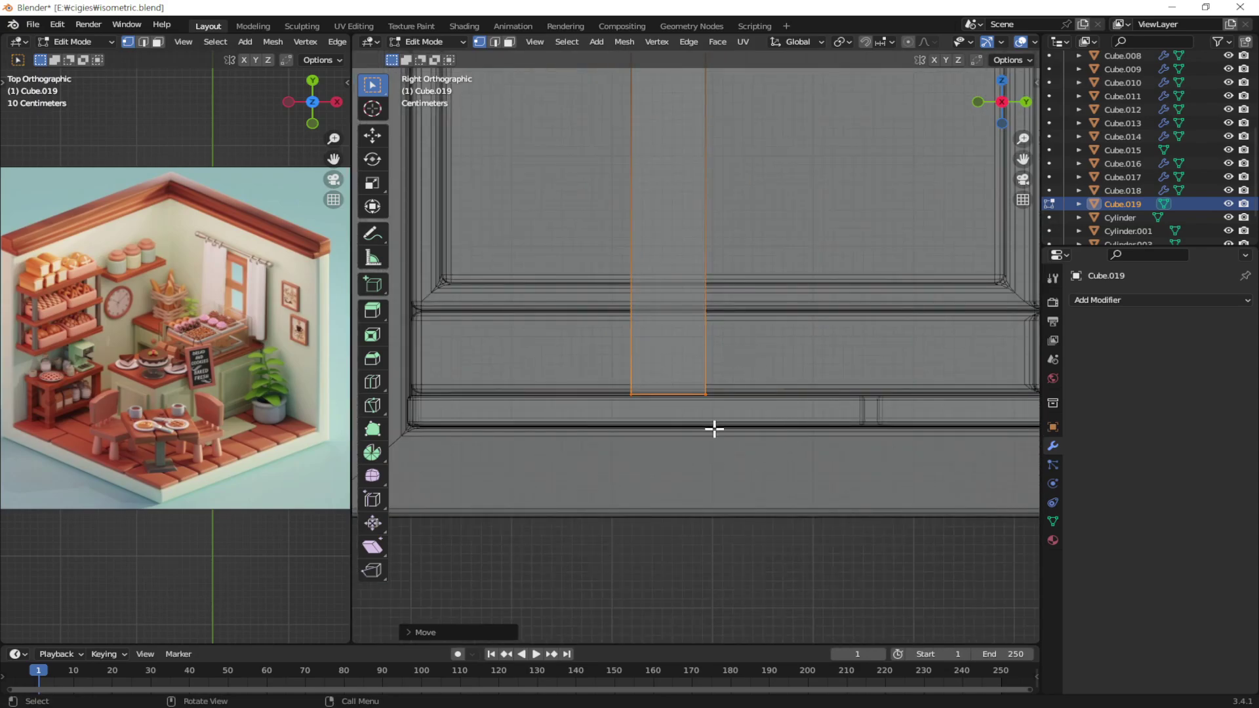
{"action": "scroll", "coordinate": [726, 381], "scroll_direction": "down", "scroll_amount": 3}
{"action": "mouse_move", "coordinate": [754, 249]}
{"action": "middle_mouse_down"}
{"action": "mouse_move", "coordinate": [655, 368]}
{"action": "mouse_move", "coordinate": [745, 346]}
{"action": "mouse_move", "coordinate": [759, 415]}
{"action": "mouse_move", "coordinate": [737, 393]}
{"action": "middle_mouse_up"}
{"action": "scroll", "coordinate": [737, 394], "scroll_direction": "up", "scroll_amount": 3}
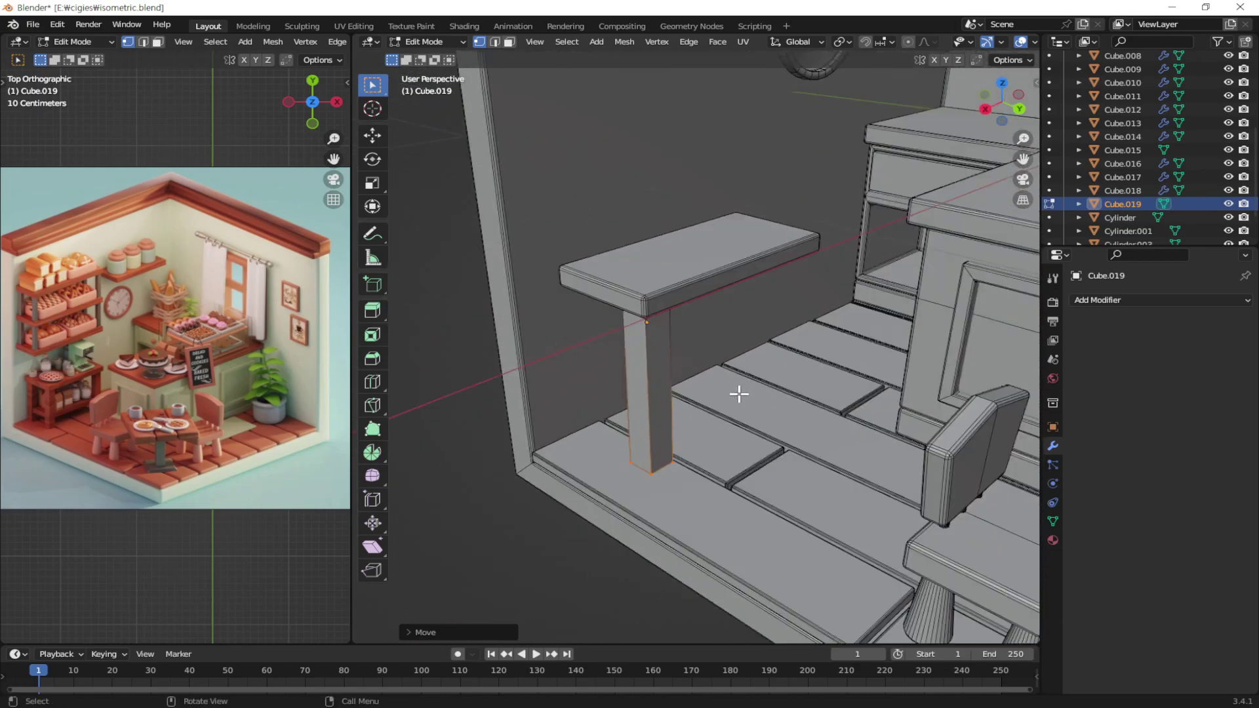
{"action": "key", "text": "Tab"}
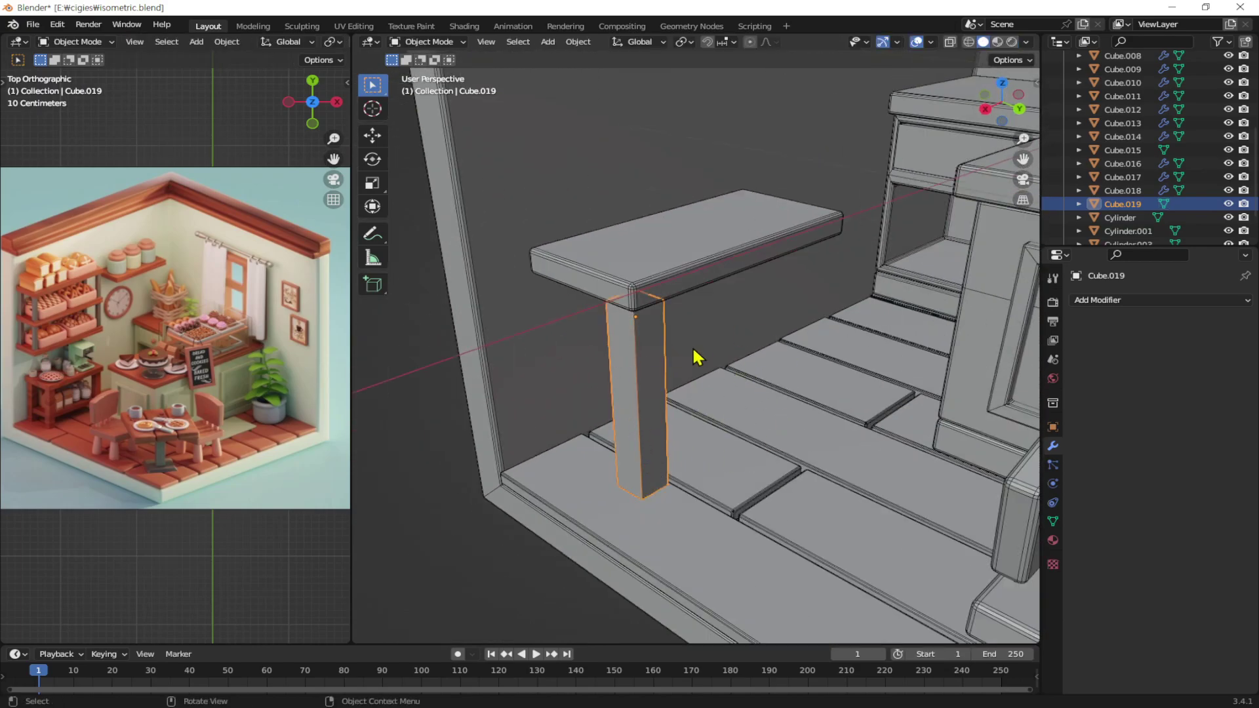
Apply the post's rotation and scale and add a 0.01 m, 3-segment Bevel
{"action": "key", "text": "ctrl+a"}
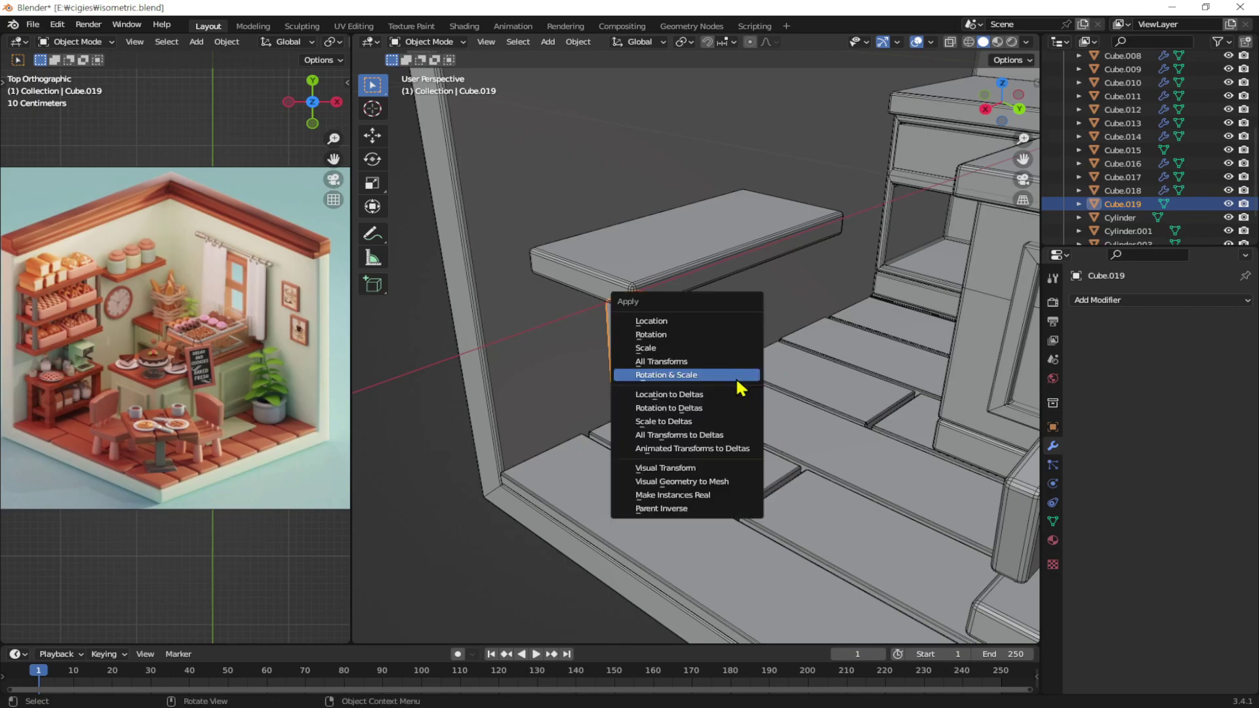
{"action": "left_click", "coordinate": [732, 373]}
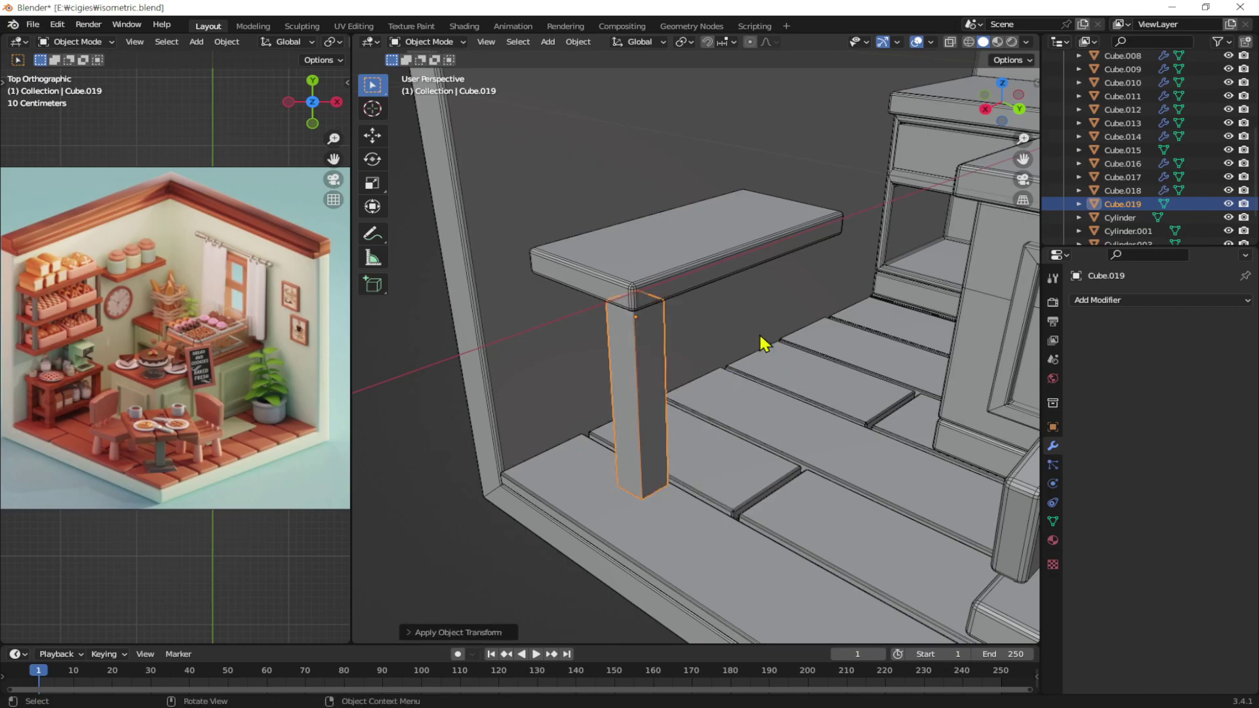
{"action": "left_click", "coordinate": [1106, 301]}
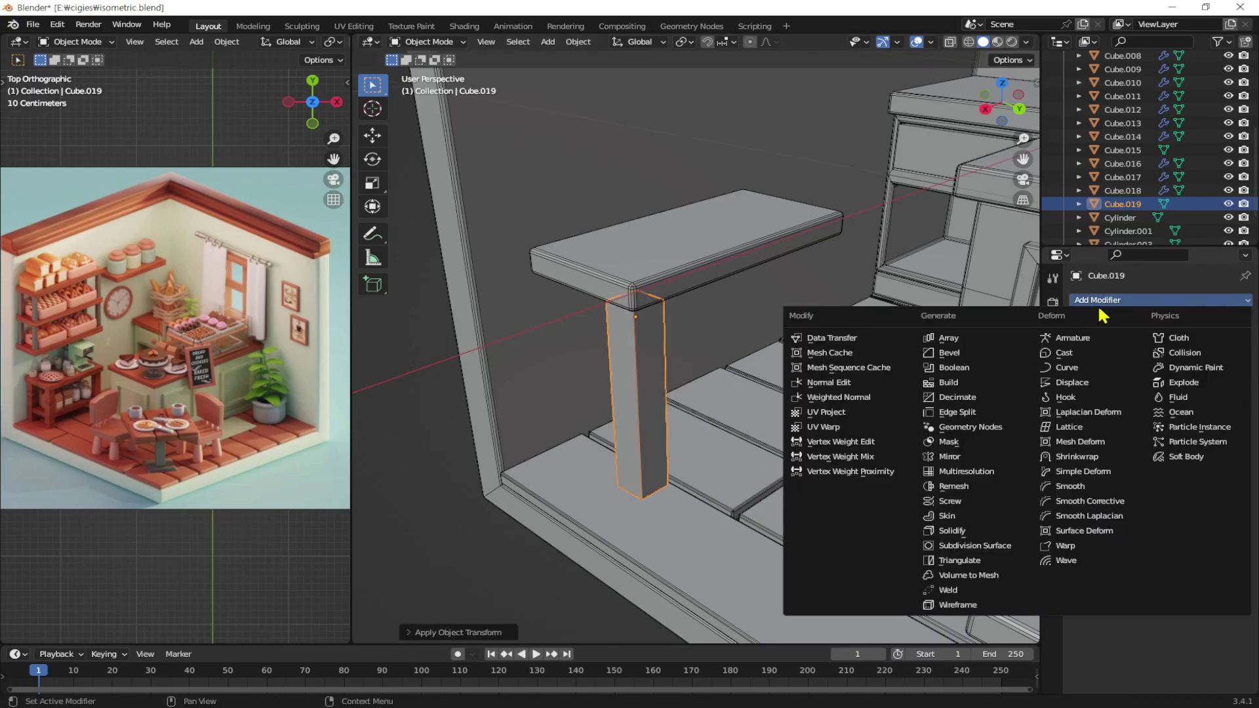
{"action": "left_click", "coordinate": [944, 359]}
{"action": "left_click", "coordinate": [1181, 374]}
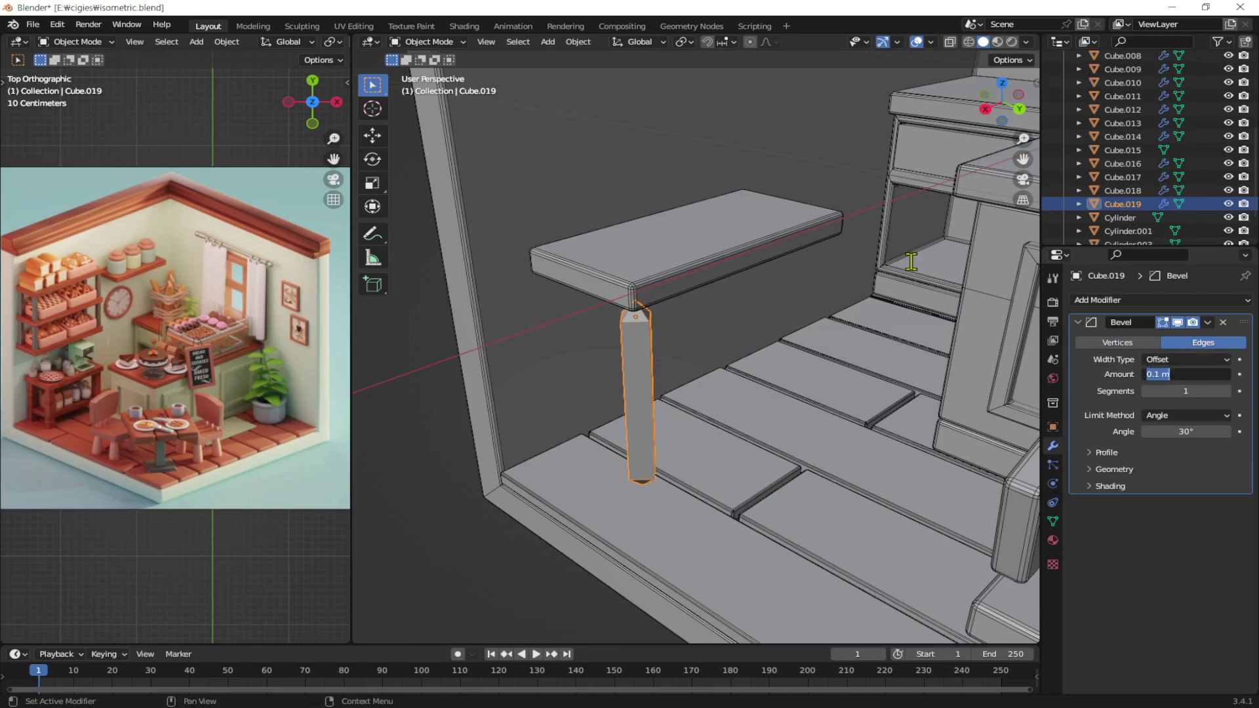
{"action": "key", "text": "Return"}
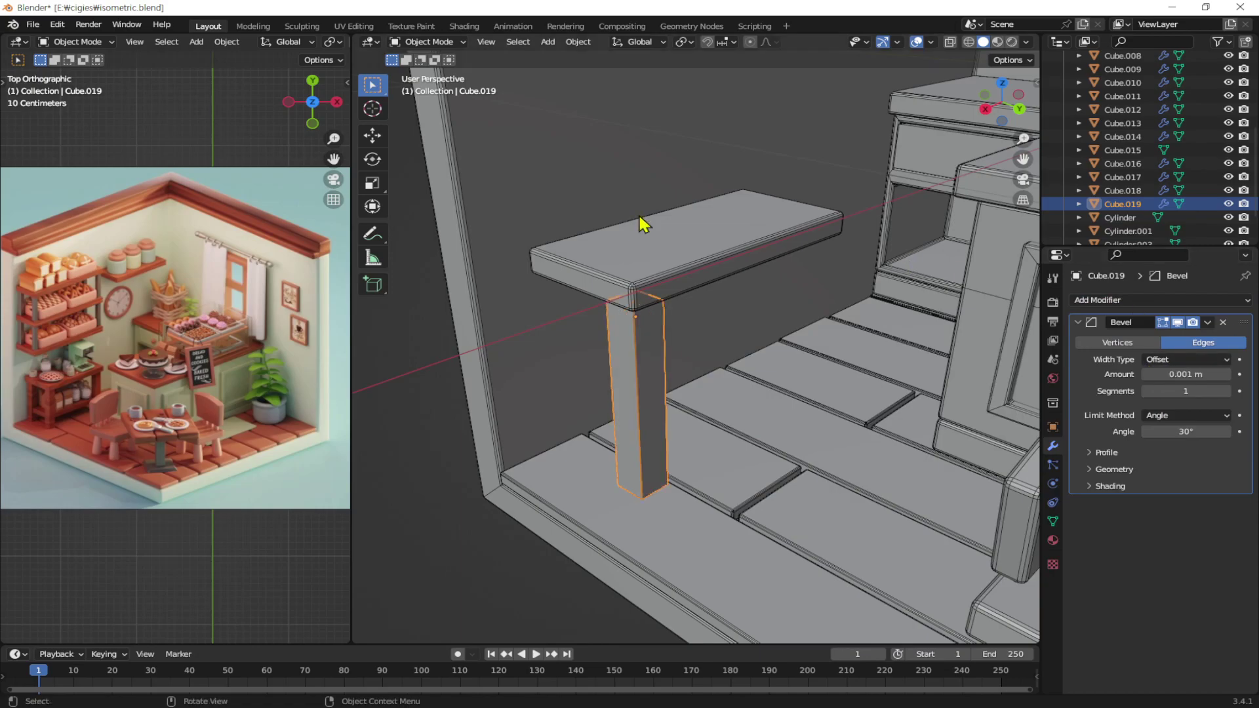
{"action": "left_click", "coordinate": [1175, 375]}
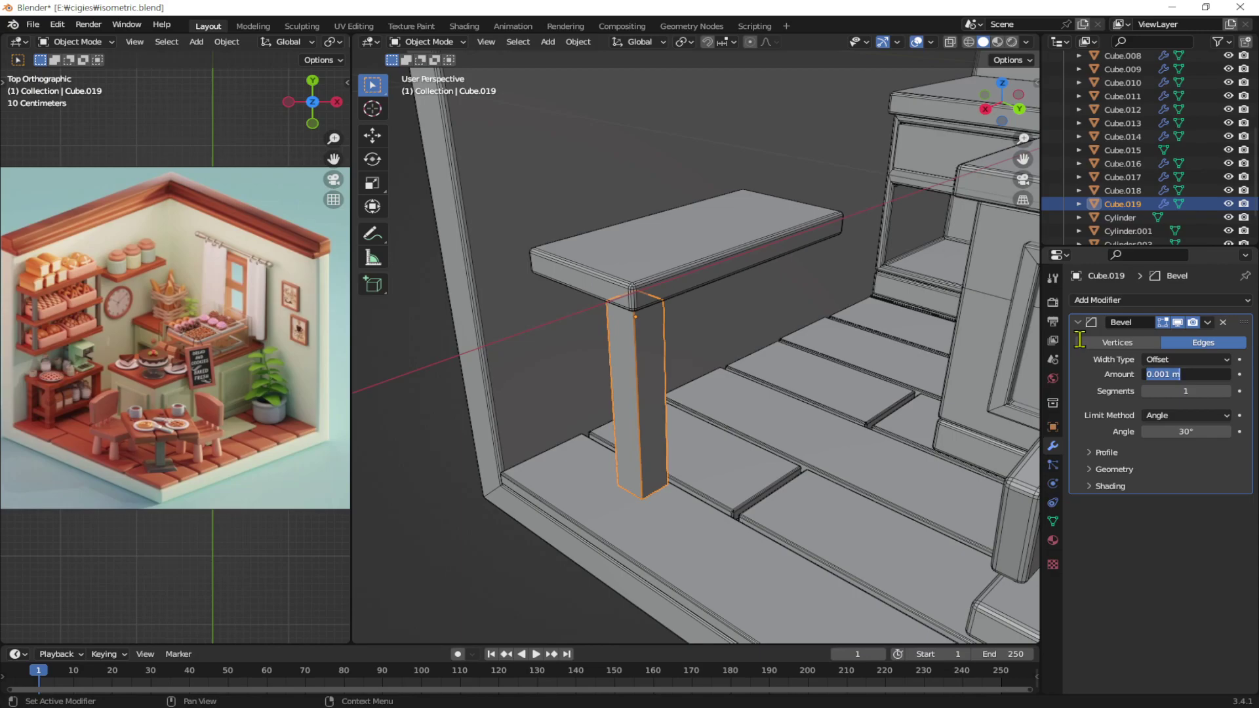
{"action": "type", "text": "1"}
{"action": "key", "text": "Return"}
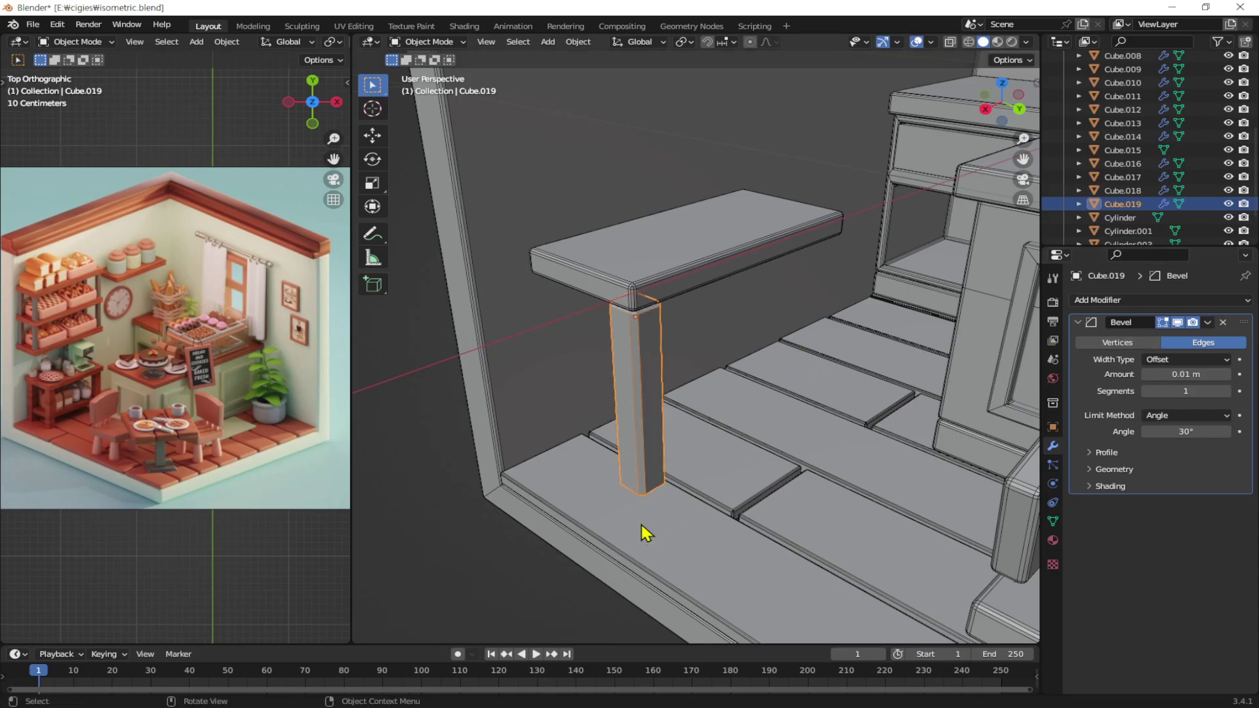
{"action": "left_click", "coordinate": [1228, 391]}
{"action": "left_click", "coordinate": [1228, 391]}
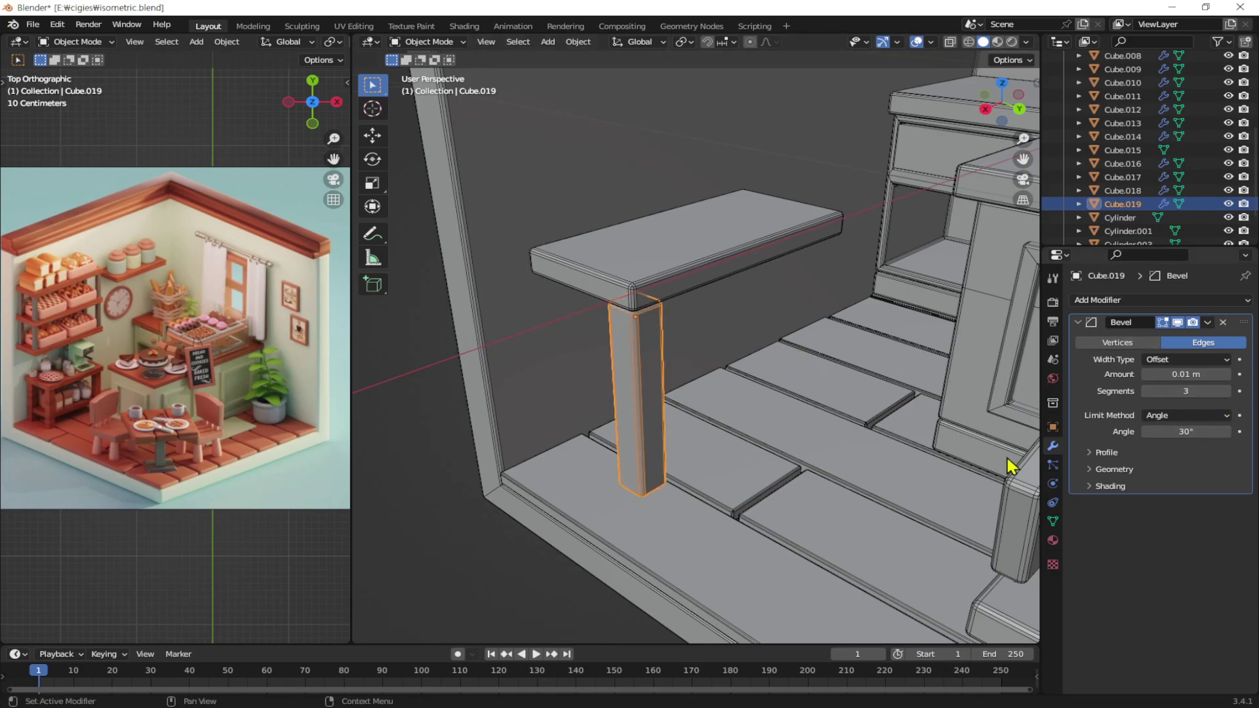
{"action": "key", "text": "alt+a"}
Orbit around the plank, select the post, then deselect everything
{"action": "middle_click_drag", "start_coordinate": [674, 427], "coordinate": [710, 429]}
{"action": "left_click", "coordinate": [668, 436]}
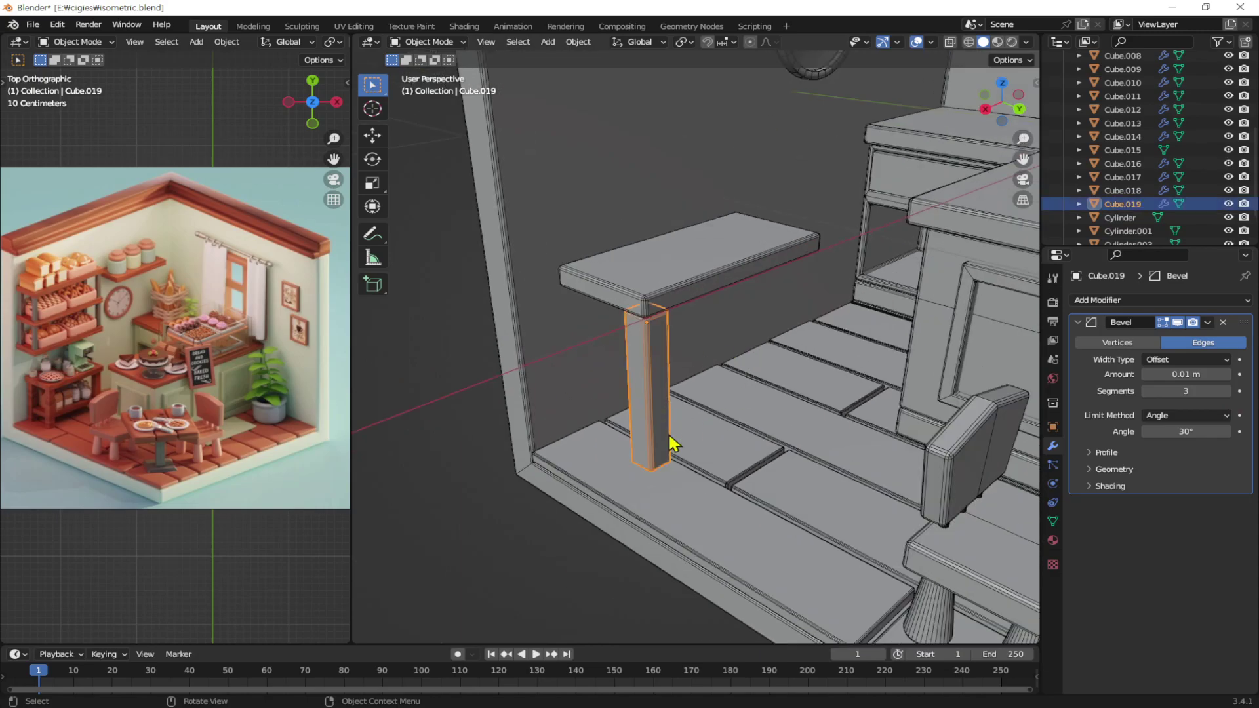
{"action": "key", "text": "alt+a"}
Reselect the post and orbit and pan to bring the counter and table into view
{"action": "left_click", "coordinate": [658, 388]}
{"action": "scroll", "coordinate": [780, 403], "scroll_direction": "down", "scroll_amount": 2}
{"action": "scroll", "coordinate": [781, 403], "scroll_direction": "up", "scroll_amount": 3}
{"action": "scroll", "coordinate": [793, 397], "scroll_direction": "down", "scroll_amount": 2}
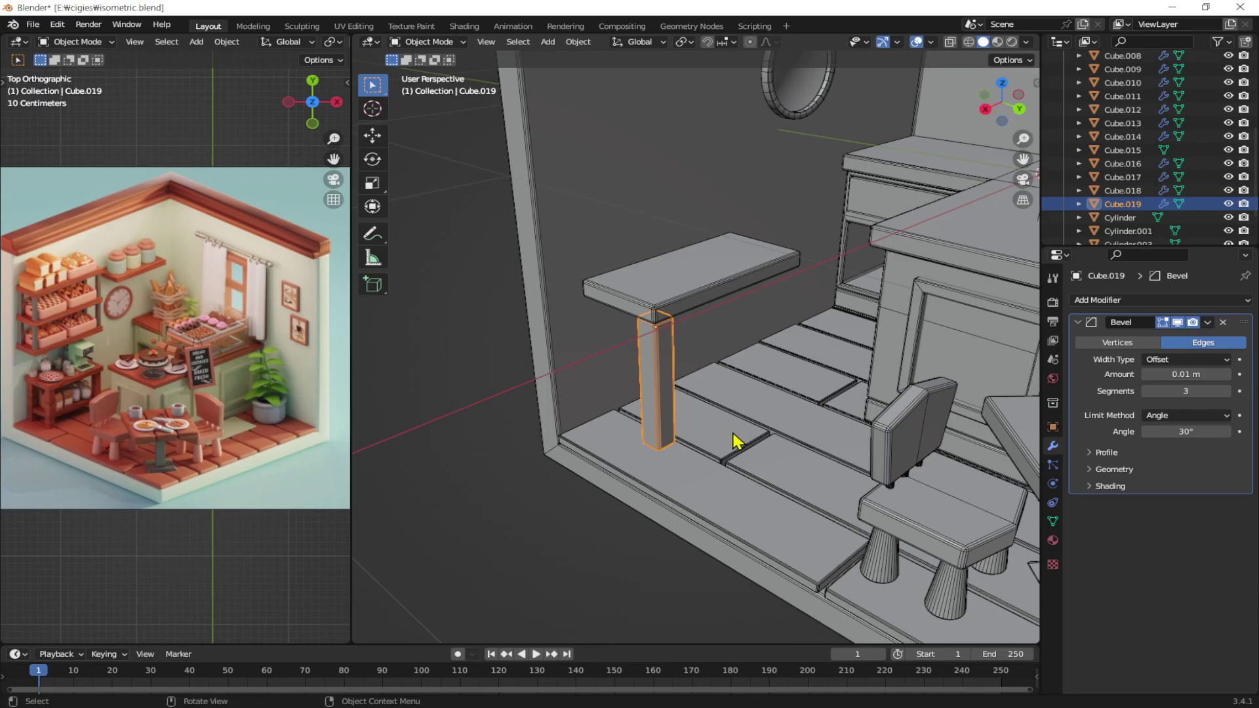
{"action": "scroll", "coordinate": [737, 442], "scroll_direction": "down", "scroll_amount": 2}
{"action": "mouse_move", "coordinate": [837, 436]}
{"action": "middle_mouse_down"}
{"action": "mouse_move", "coordinate": [872, 427]}
{"action": "mouse_move", "coordinate": [748, 478]}
{"action": "mouse_move", "coordinate": [708, 423]}
{"action": "middle_mouse_up"}
{"action": "scroll", "coordinate": [576, 472], "scroll_direction": "up", "scroll_amount": 1}
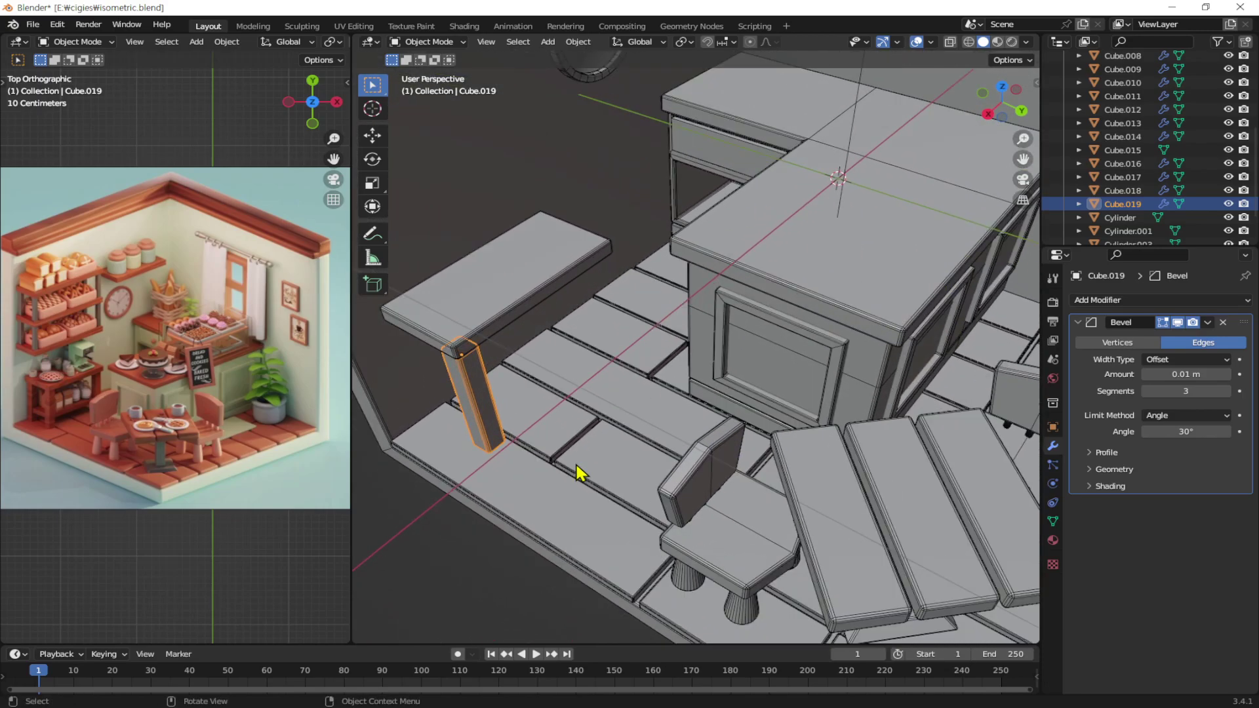
{"action": "mouse_move", "coordinate": [577, 472]}
{"action": "middle_mouse_down", "text": "shift"}
{"action": "mouse_move", "coordinate": [720, 494]}
{"action": "mouse_move", "coordinate": [770, 408]}
{"action": "mouse_move", "coordinate": [785, 414]}
{"action": "mouse_move", "coordinate": [644, 450]}
{"action": "mouse_move", "coordinate": [700, 297]}
{"action": "middle_mouse_up", "text": "shift"}
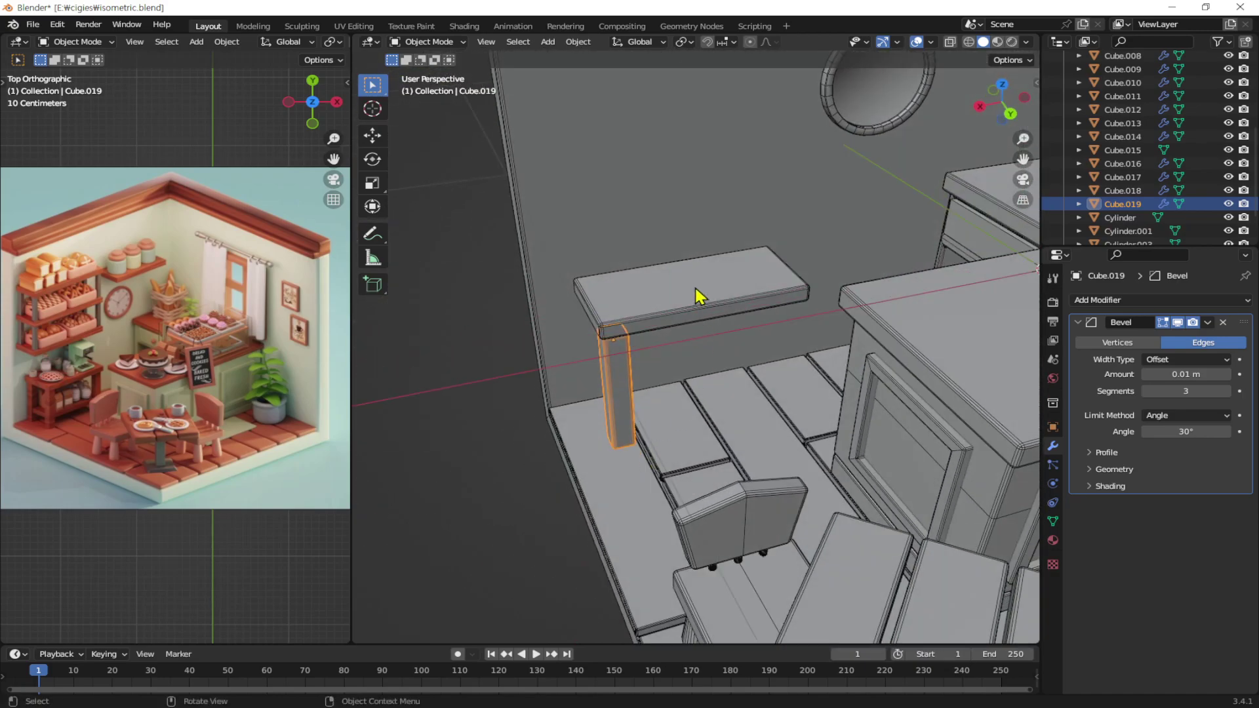
Select the raised plank, inspect it with its post, and show it in the UV Editing workspace
{"action": "left_click", "coordinate": [694, 289]}
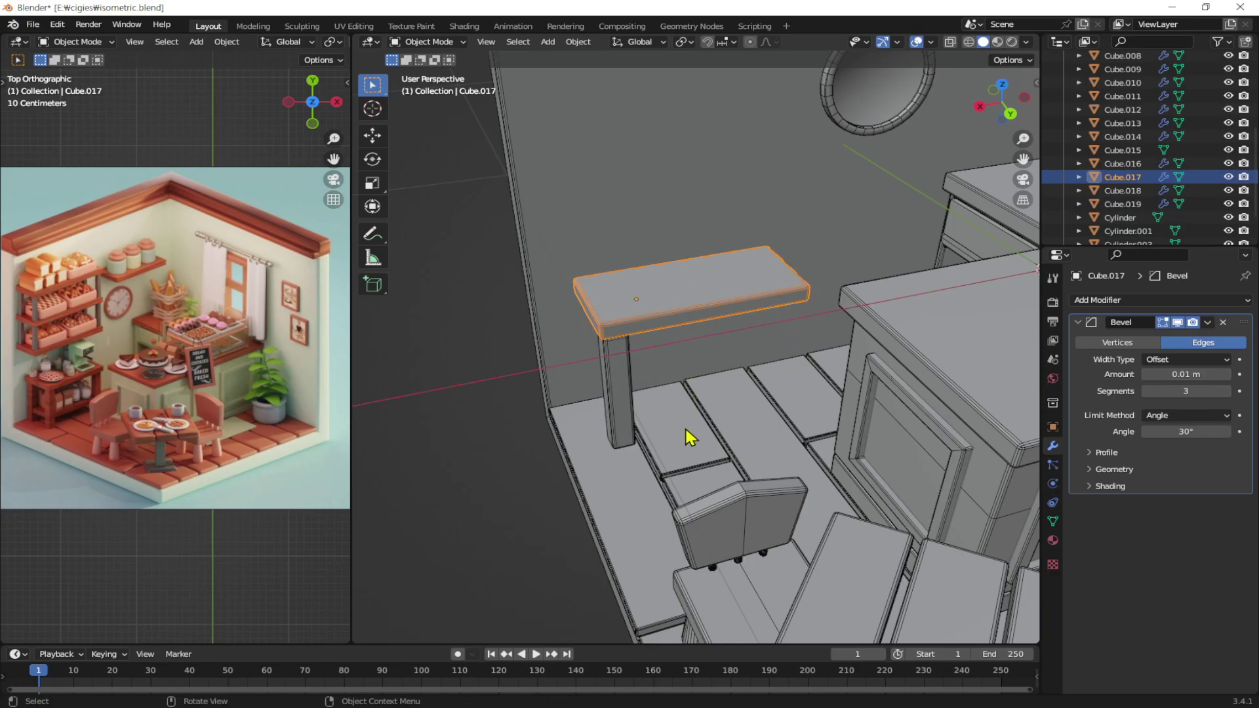
{"action": "mouse_move", "coordinate": [689, 439]}
{"action": "middle_mouse_down"}
{"action": "mouse_move", "coordinate": [815, 385]}
{"action": "mouse_move", "coordinate": [709, 374]}
{"action": "mouse_move", "coordinate": [682, 430]}
{"action": "mouse_move", "coordinate": [765, 427]}
{"action": "mouse_move", "coordinate": [709, 442]}
{"action": "mouse_move", "coordinate": [754, 380]}
{"action": "mouse_move", "coordinate": [745, 402]}
{"action": "mouse_move", "coordinate": [750, 366]}
{"action": "mouse_move", "coordinate": [764, 380]}
{"action": "mouse_move", "coordinate": [737, 394]}
{"action": "mouse_move", "coordinate": [751, 356]}
{"action": "mouse_move", "coordinate": [762, 363]}
{"action": "mouse_move", "coordinate": [748, 411]}
{"action": "mouse_move", "coordinate": [742, 376]}
{"action": "mouse_move", "coordinate": [736, 409]}
{"action": "middle_mouse_up"}
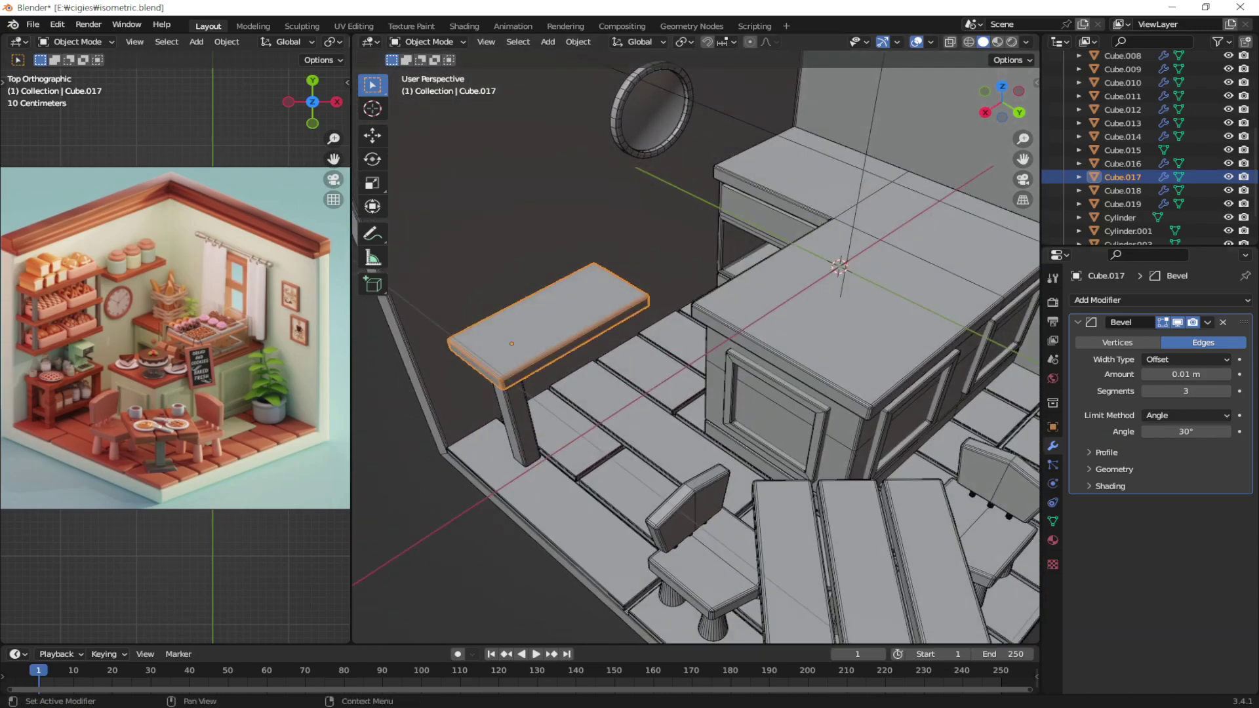
{"action": "mouse_move", "coordinate": [570, 448]}
{"action": "middle_mouse_down"}
{"action": "mouse_move", "coordinate": [616, 436]}
{"action": "mouse_move", "coordinate": [663, 453]}
{"action": "mouse_move", "coordinate": [751, 394]}
{"action": "mouse_move", "coordinate": [783, 265]}
{"action": "middle_mouse_up"}
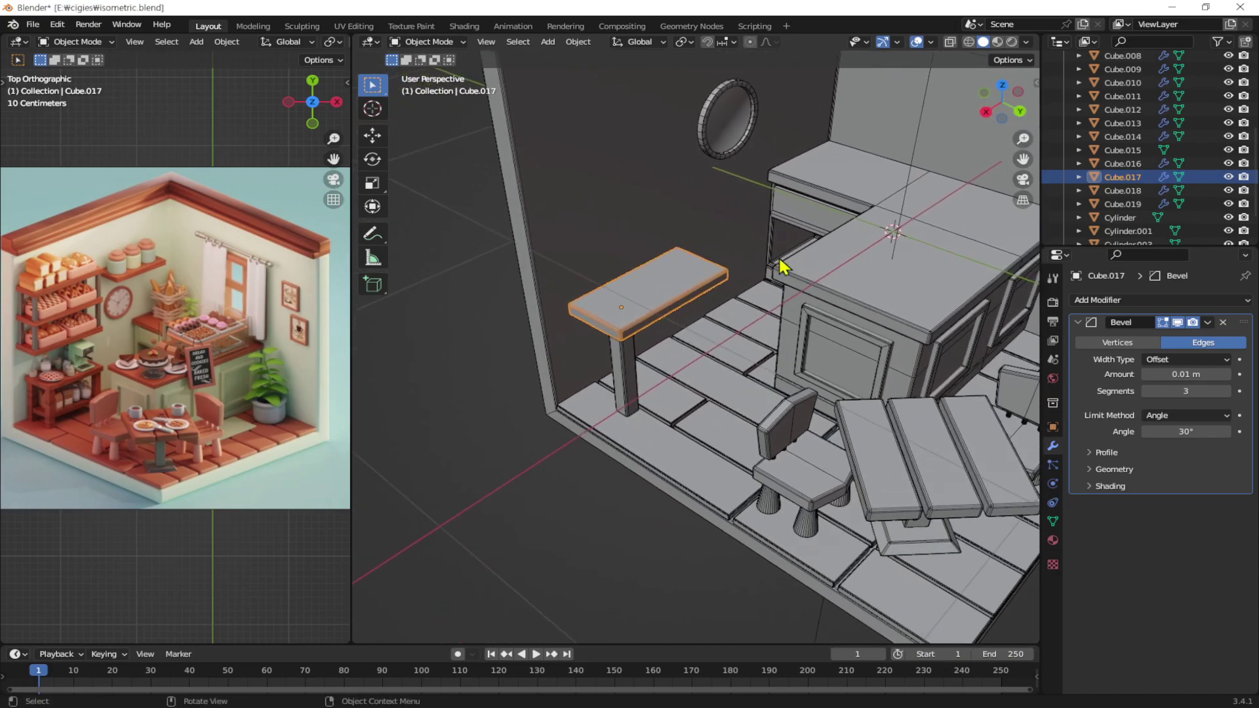
{"action": "left_click", "coordinate": [349, 26]}
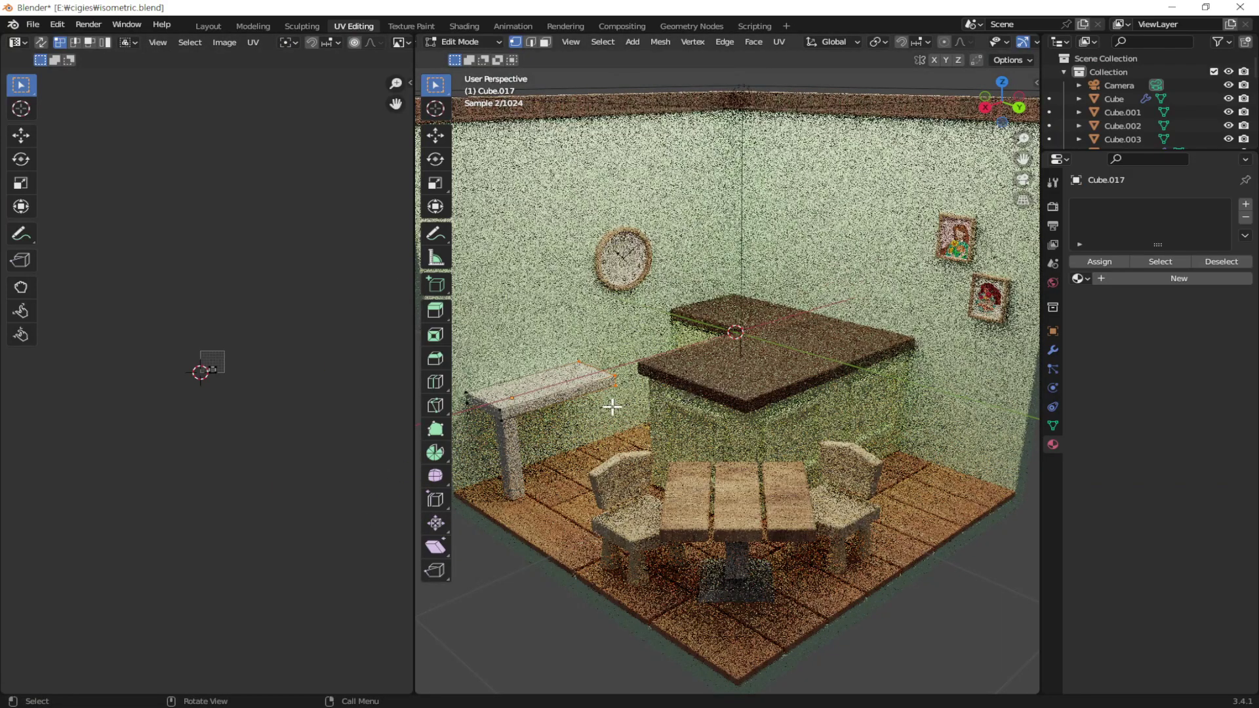
Give both the plank and the post the existing isometric material
{"action": "key", "text": "Tab"}
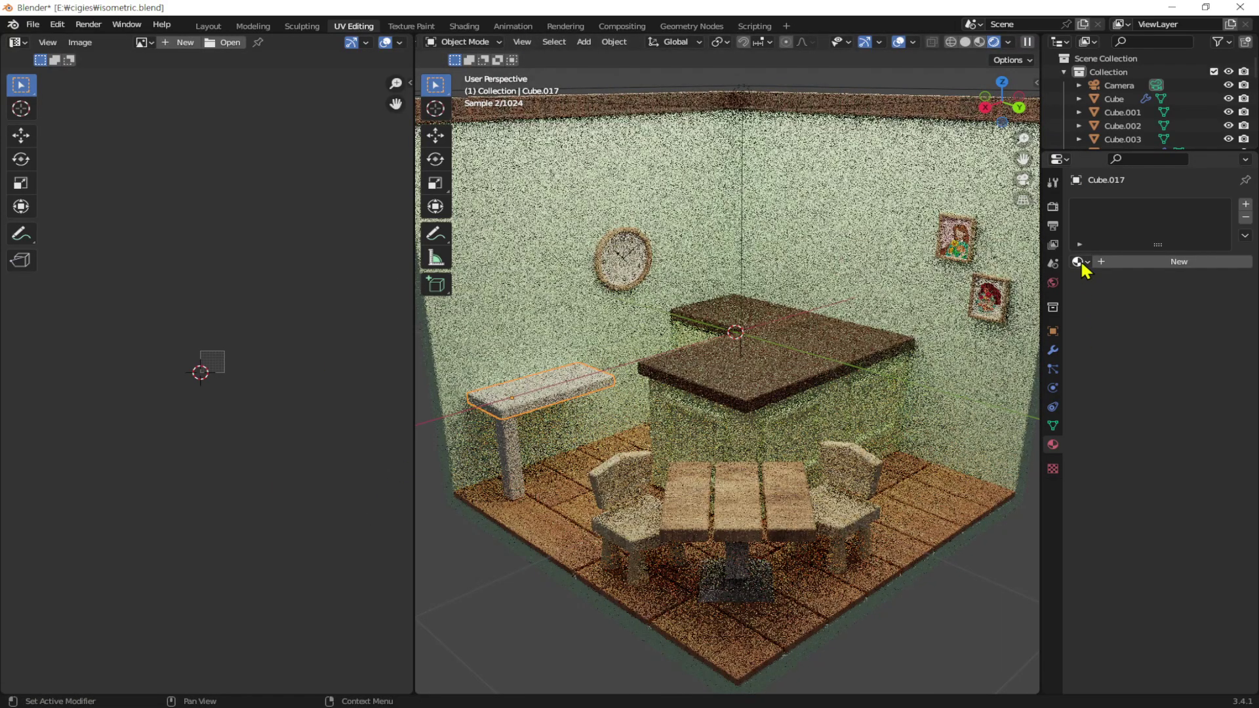
{"action": "left_click", "coordinate": [1079, 261]}
{"action": "left_click", "coordinate": [1046, 284]}
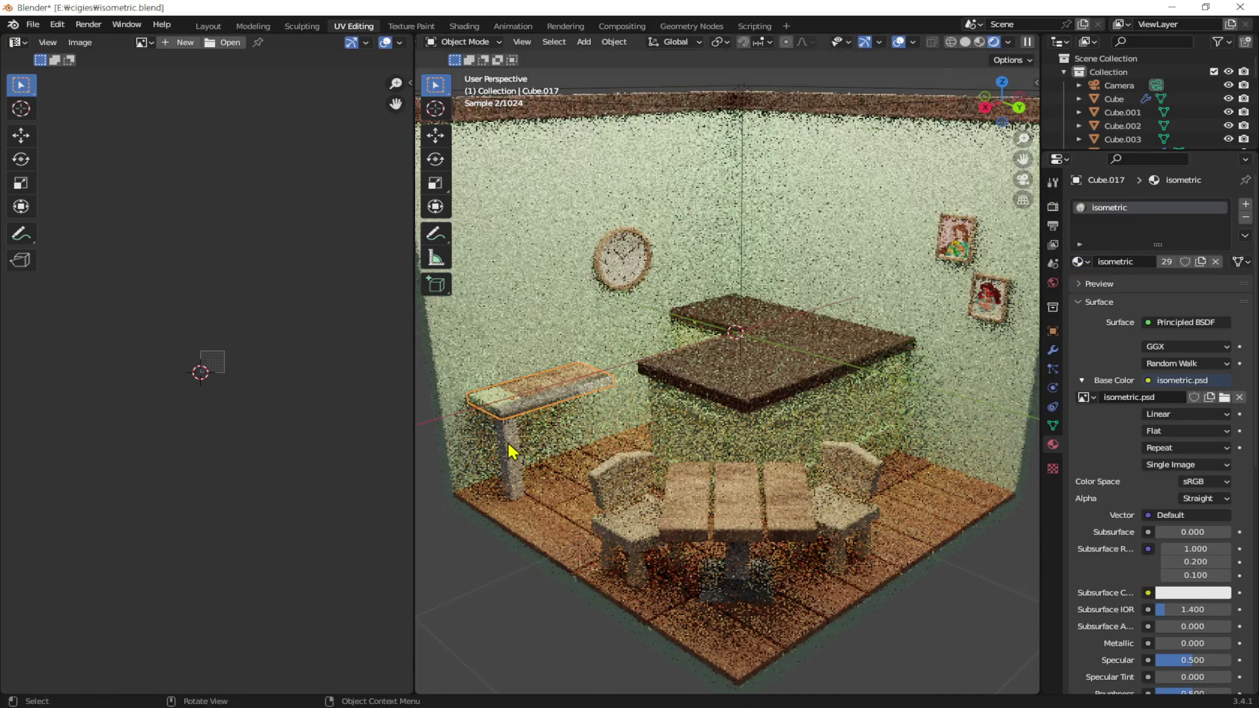
{"action": "left_click", "coordinate": [515, 452]}
{"action": "left_click", "coordinate": [1080, 263]}
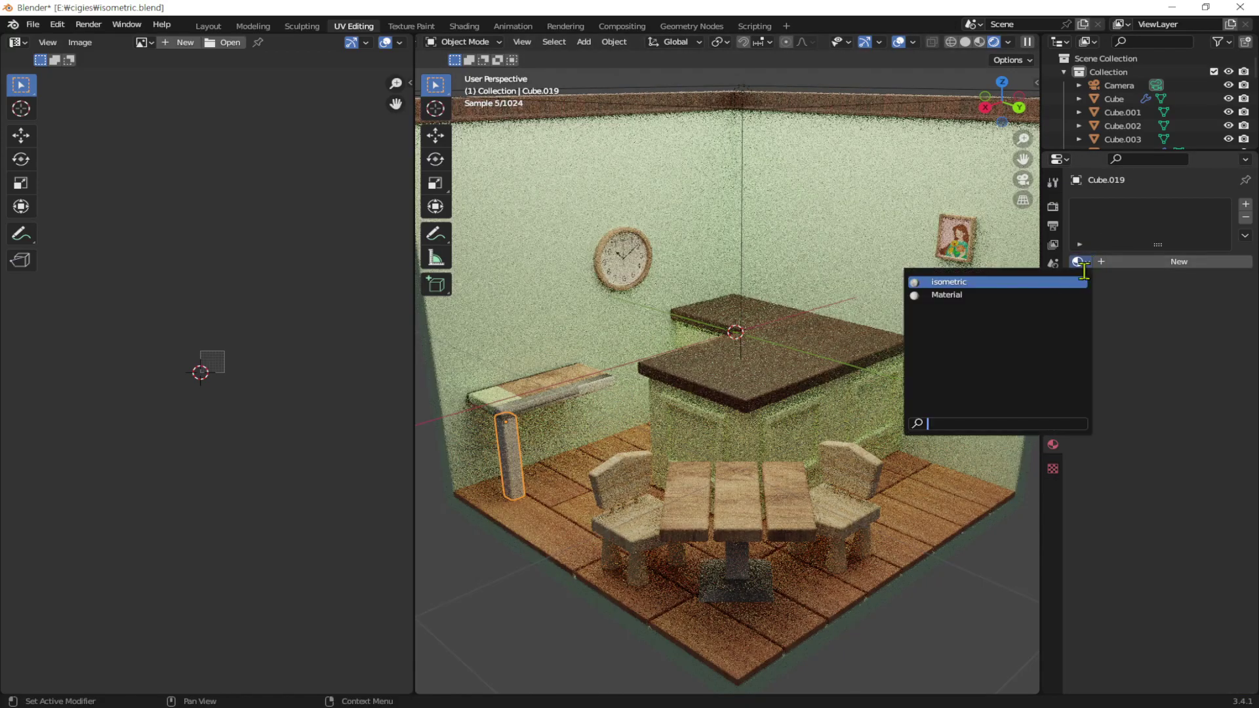
{"action": "left_click", "coordinate": [1051, 282]}
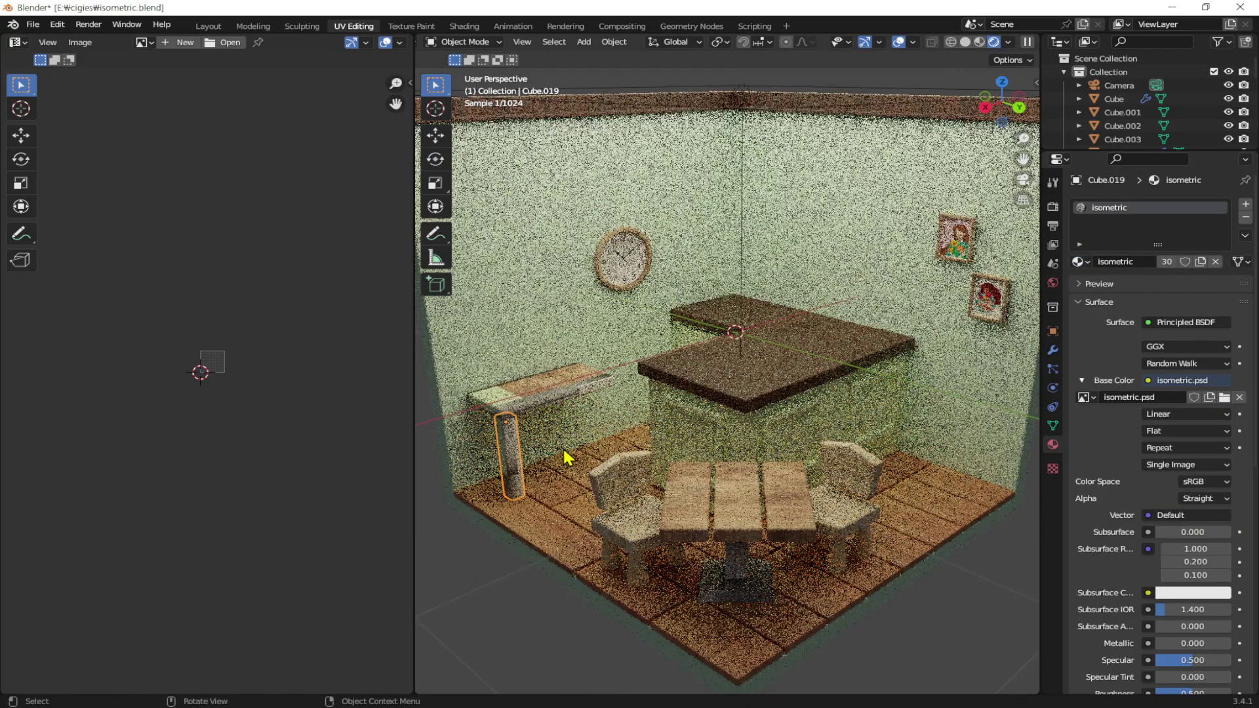
Cube-project the plank's UVs with all faces selected and shrink the UV islands
{"action": "left_click", "coordinate": [572, 393]}
{"action": "key", "text": "Tab"}
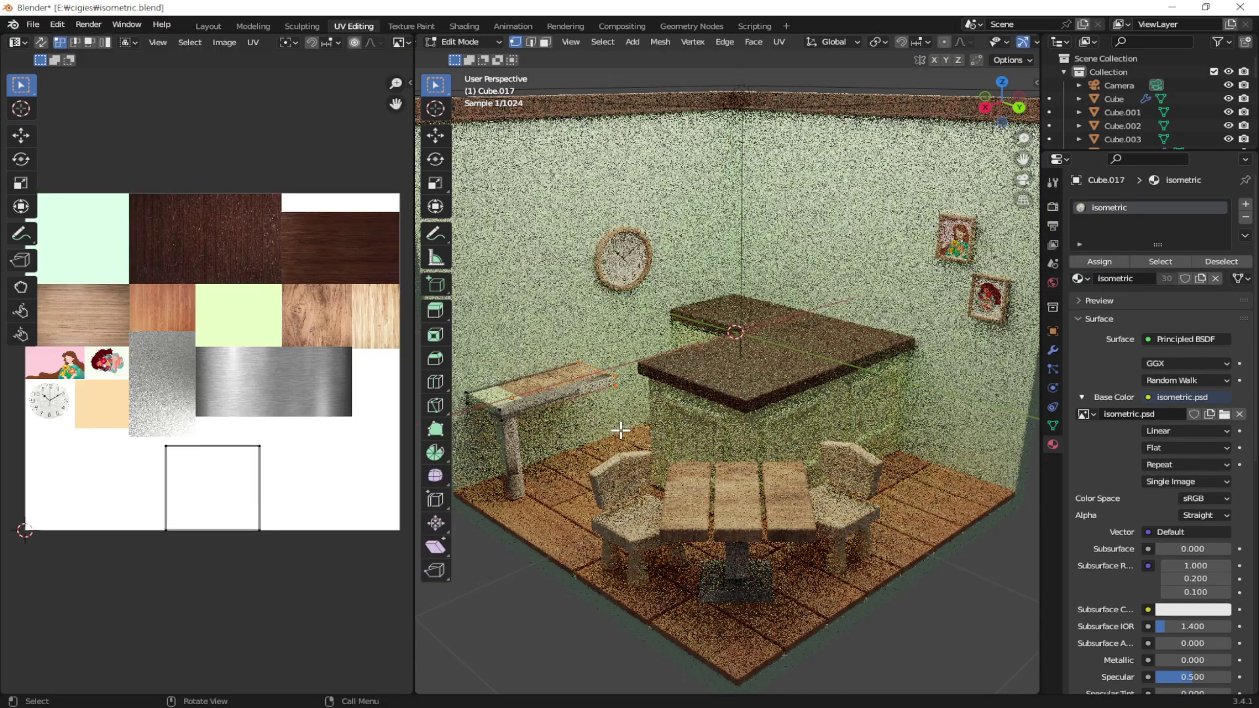
{"action": "key", "text": "3"}
{"action": "key", "text": "a"}
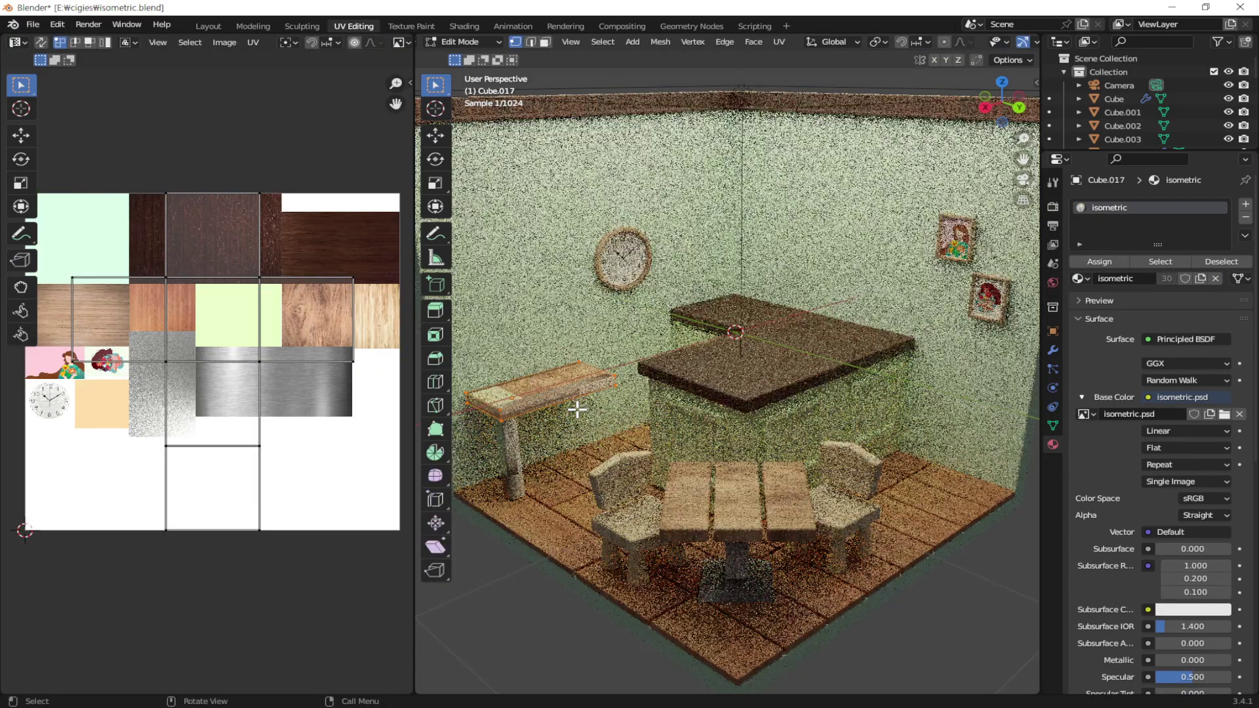
{"action": "key", "text": "a"}
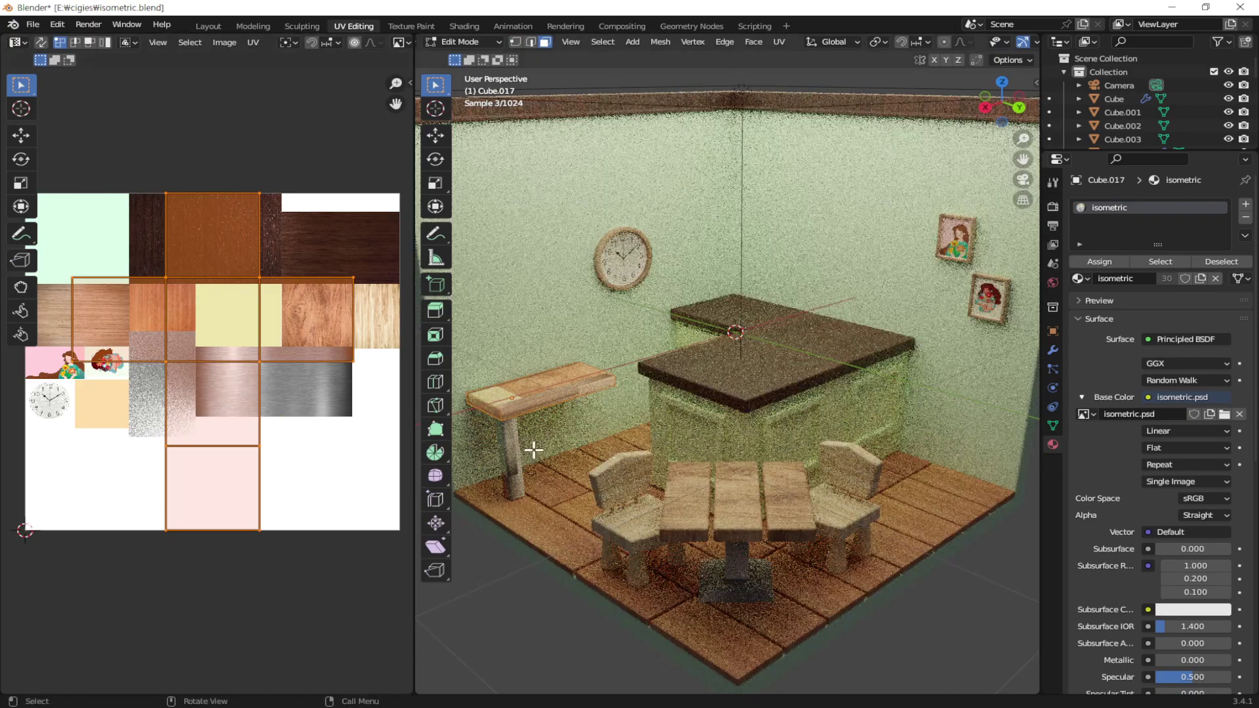
{"action": "key", "text": "u"}
{"action": "left_click", "coordinate": [755, 370]}
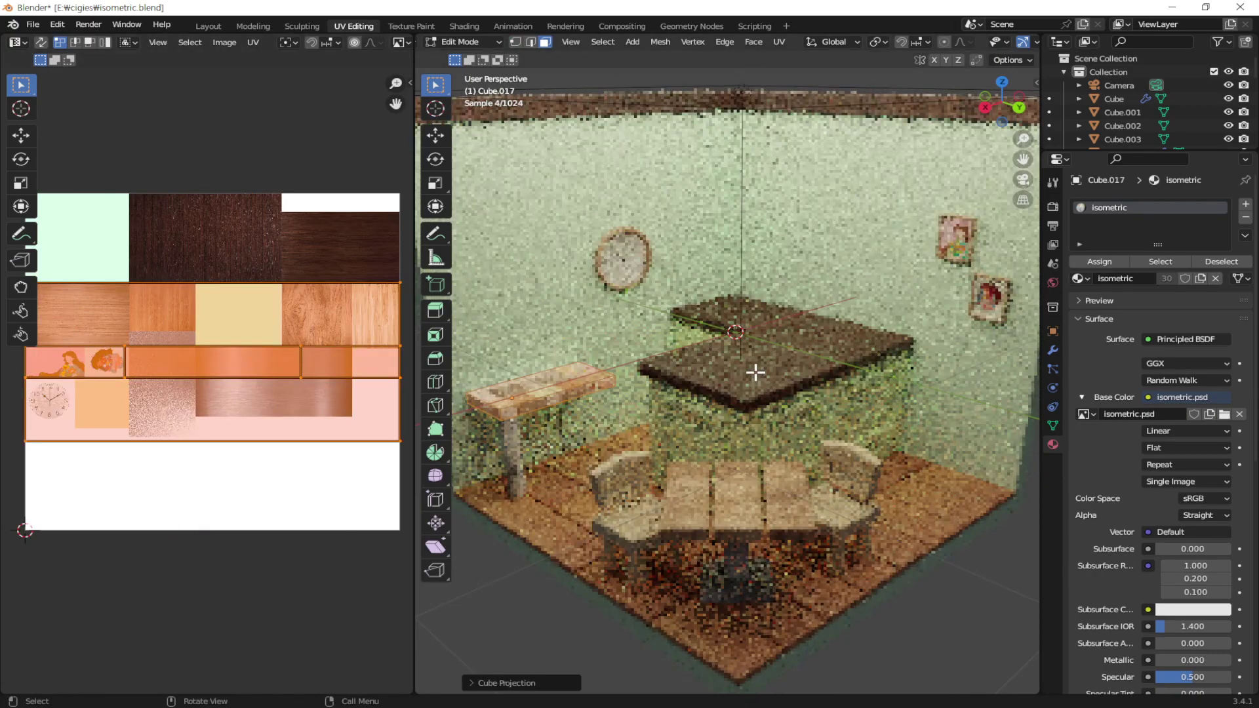
{"action": "scroll", "coordinate": [287, 463], "scroll_direction": "down", "scroll_amount": 1}
{"action": "key", "text": "s"}
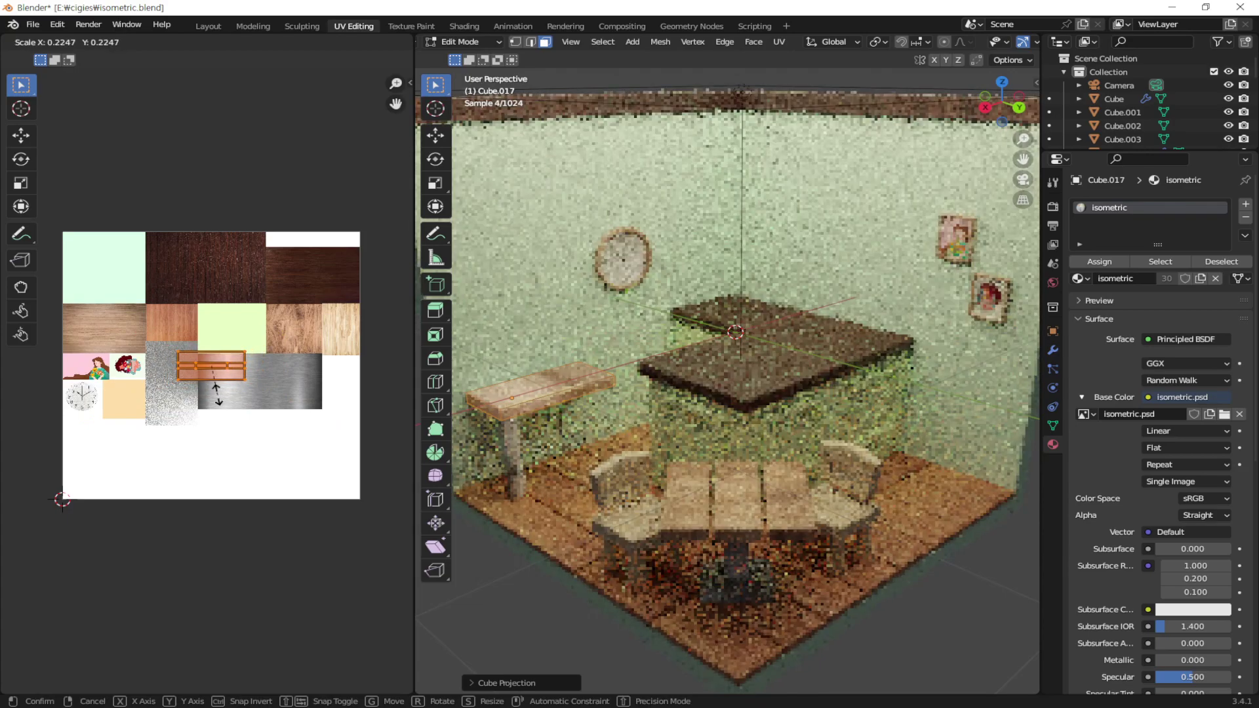
{"action": "left_click", "coordinate": [220, 394]}
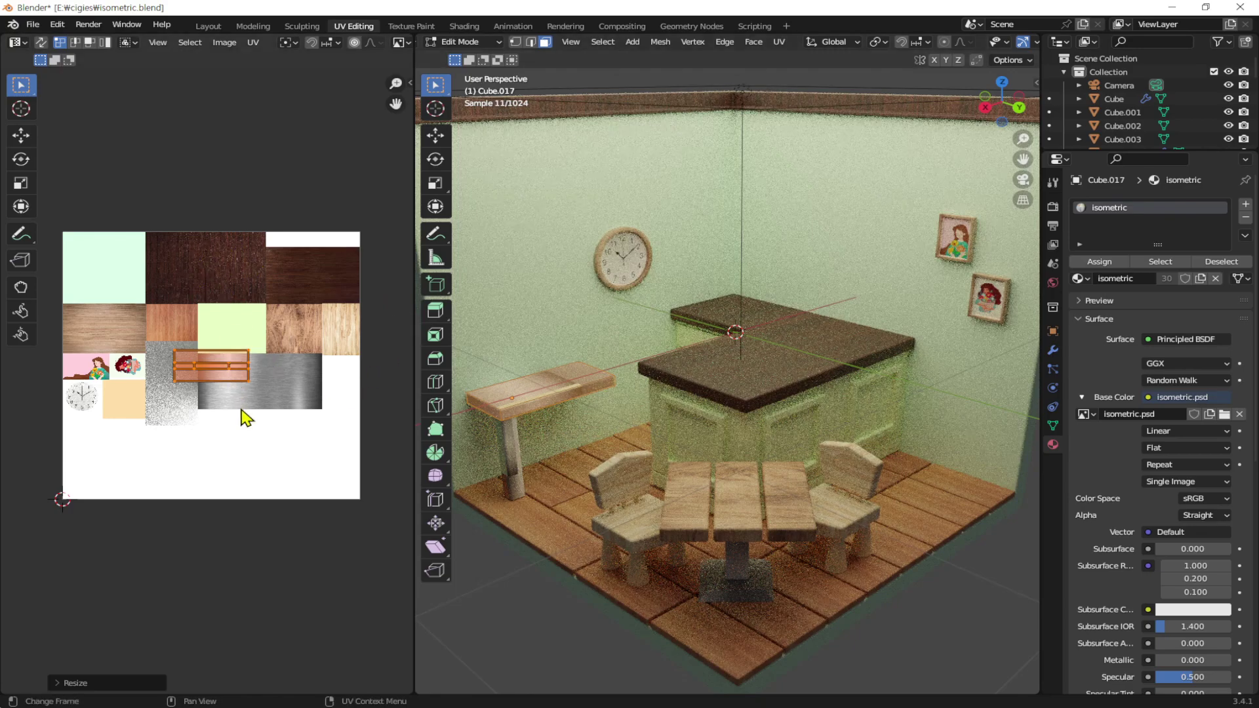
Move and scale the tabletop UVs over the dark wood area of isometric.psd, back in Object Mode
{"action": "key", "text": "g"}
{"action": "left_click", "coordinate": [239, 320]}
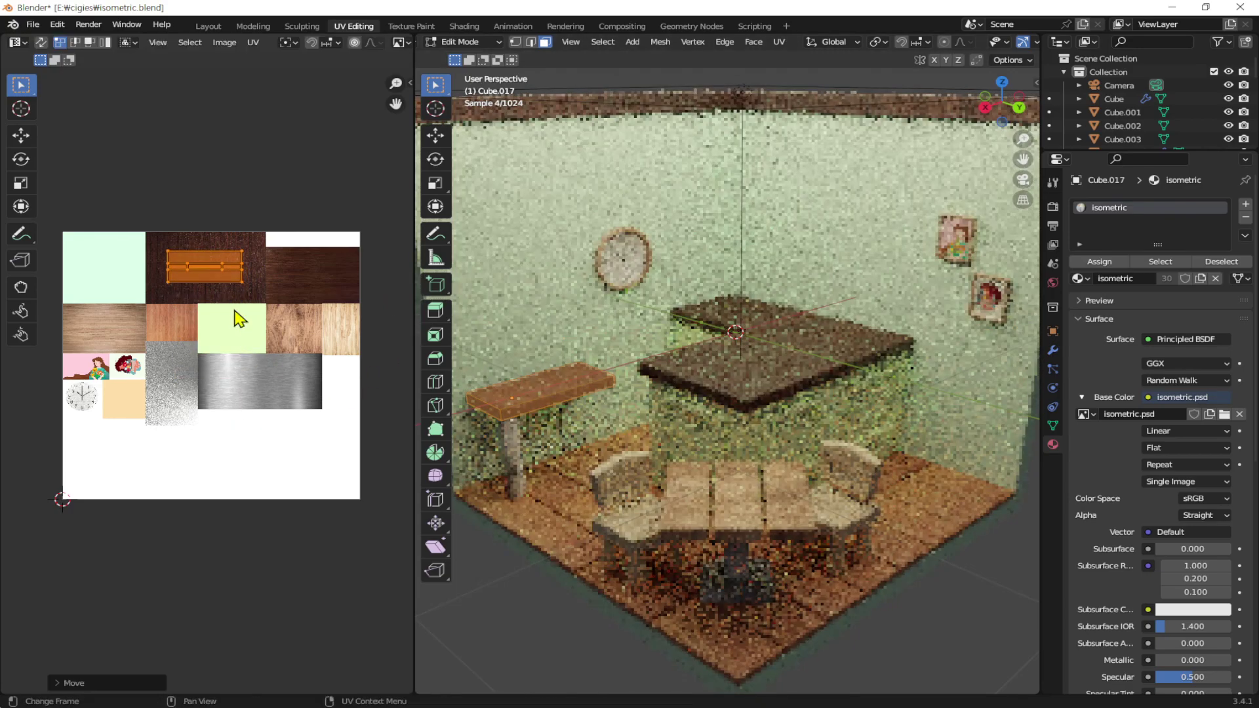
{"action": "key", "text": "s"}
{"action": "left_click", "coordinate": [287, 361]}
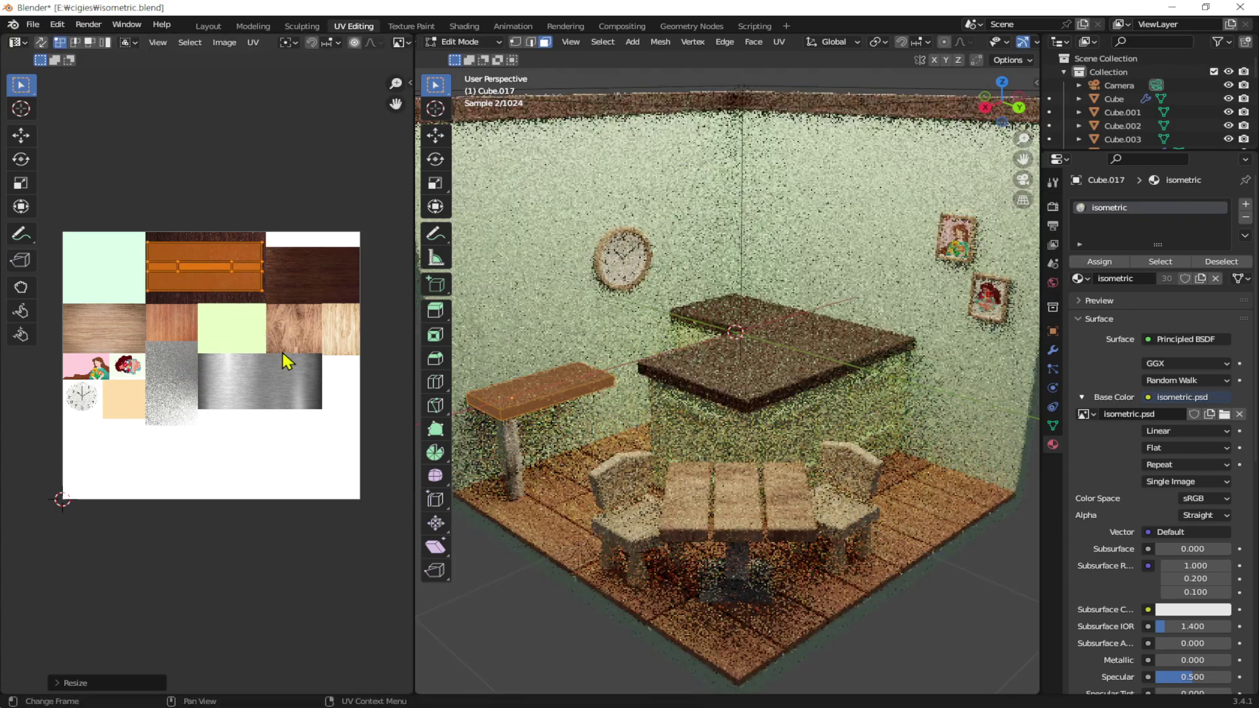
{"action": "scroll", "coordinate": [197, 262], "scroll_direction": "up", "scroll_amount": 1}
{"action": "scroll", "coordinate": [190, 256], "scroll_direction": "up", "scroll_amount": 2}
{"action": "scroll", "coordinate": [240, 328], "scroll_direction": "up", "scroll_amount": 3, "text": "shift"}
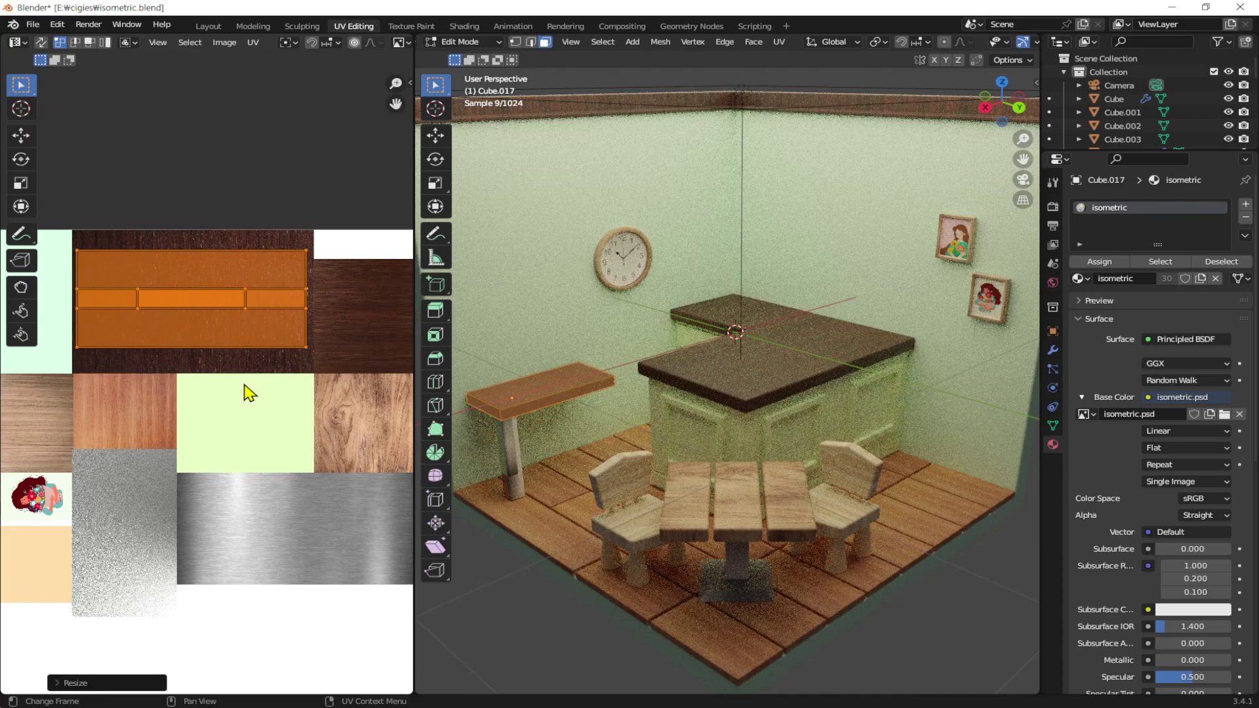
{"action": "key", "text": "g"}
{"action": "left_click", "coordinate": [259, 392]}
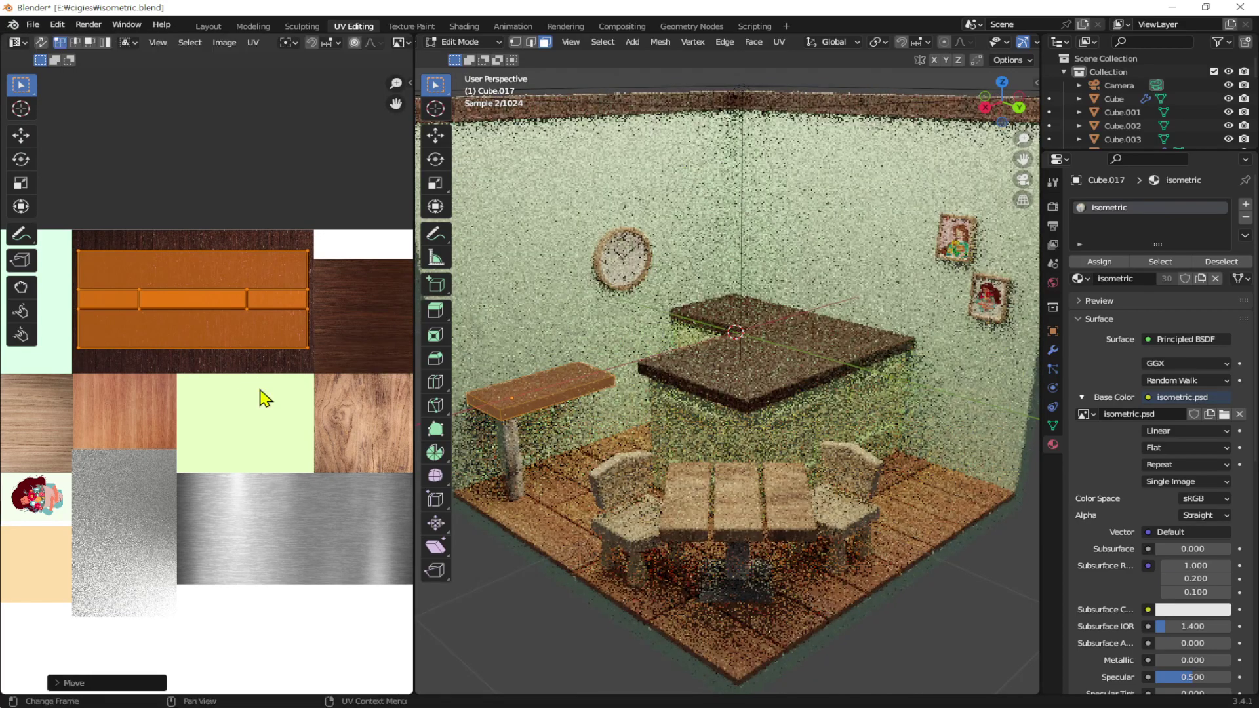
{"action": "key", "text": "s"}
{"action": "left_click", "coordinate": [261, 390]}
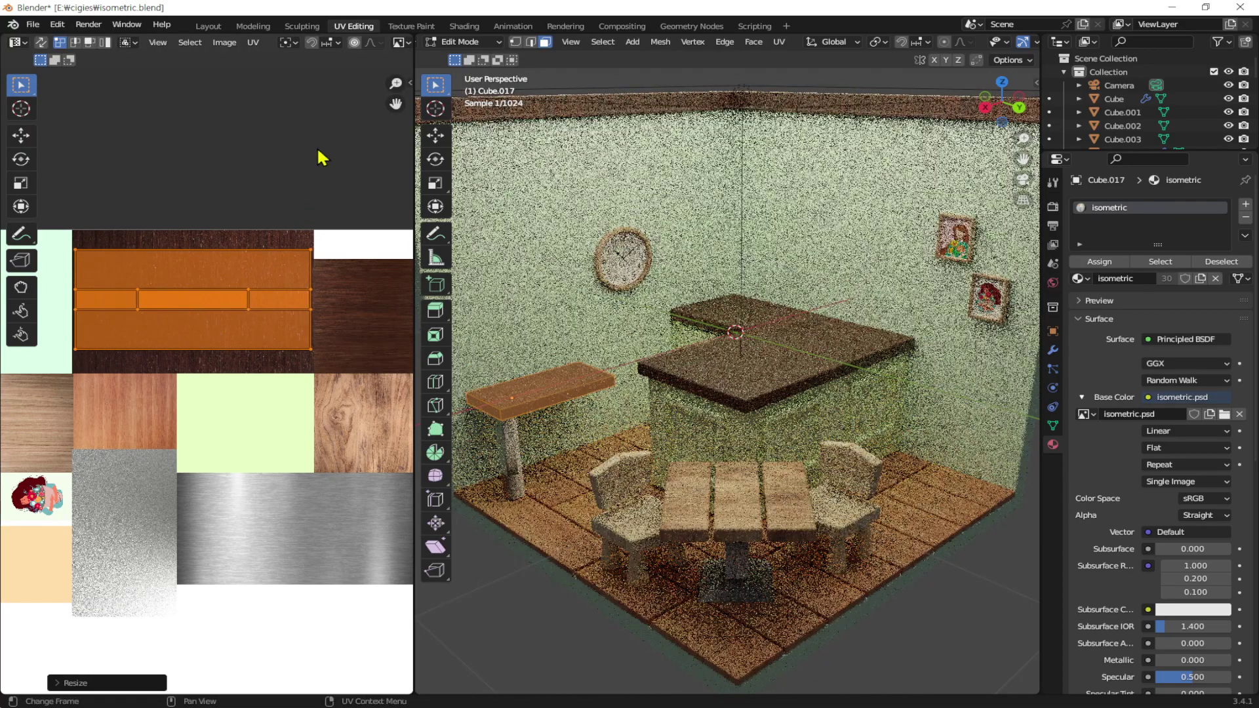
{"action": "key", "text": "Tab"}
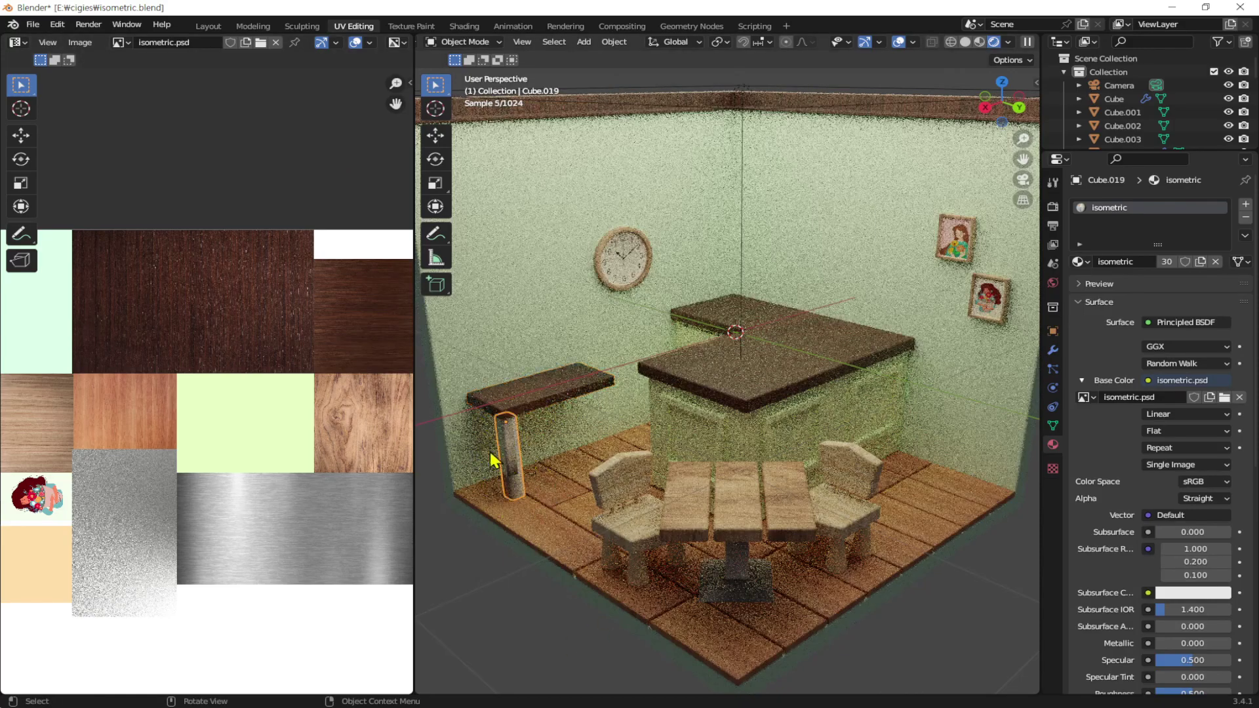
Cube-project the leg's UVs, rotate the strip 90 degrees and shrink it
{"action": "key", "text": "Tab"}
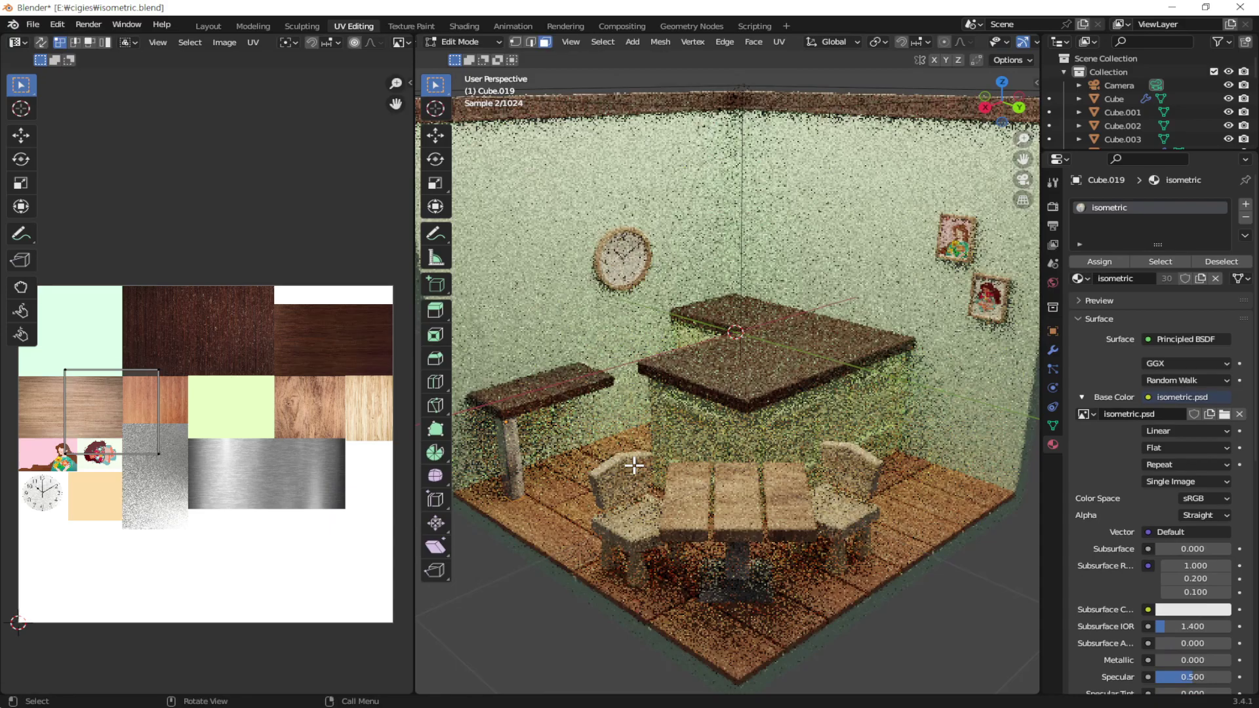
{"action": "key", "text": "u"}
{"action": "left_click", "coordinate": [594, 519]}
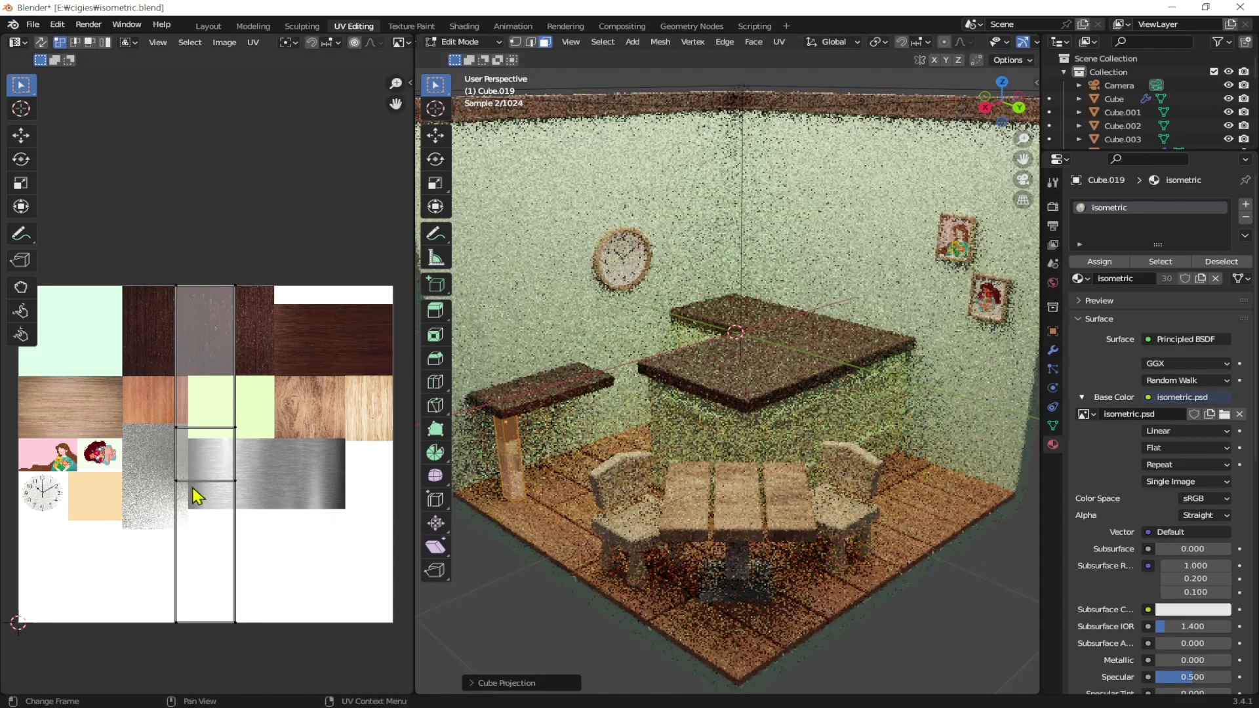
{"action": "type", "text": "a"}
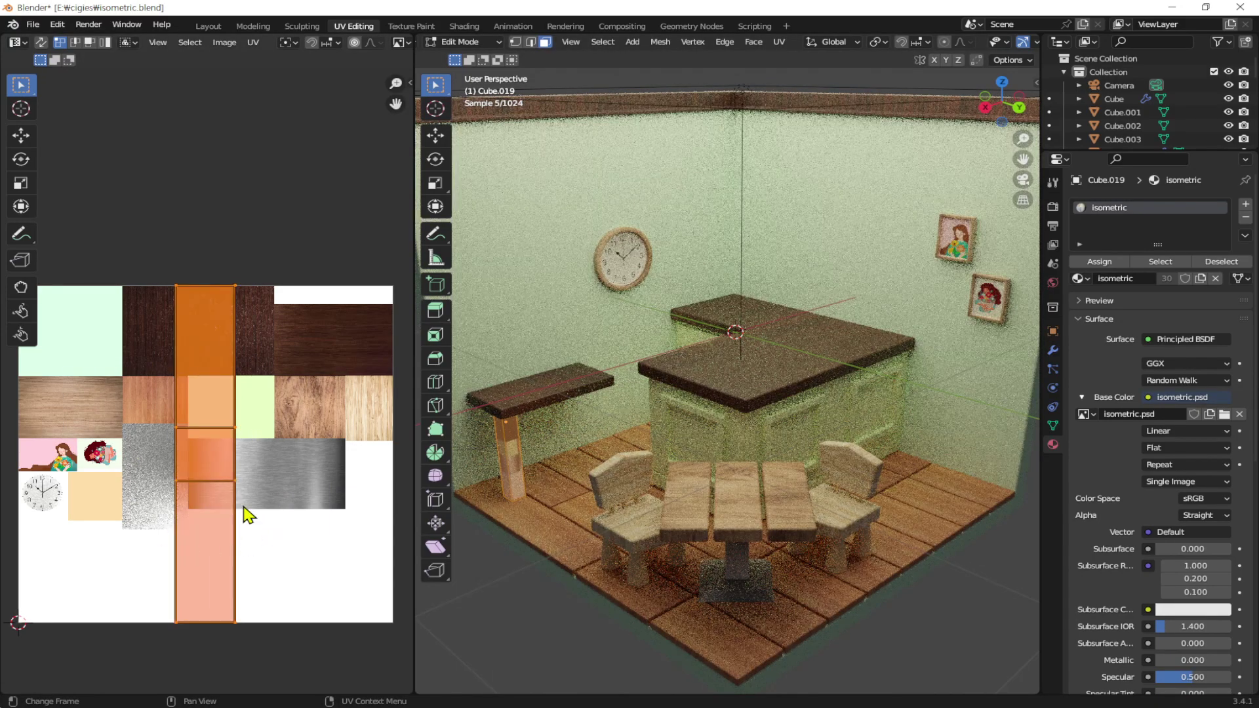
{"action": "type", "text": "r90"}
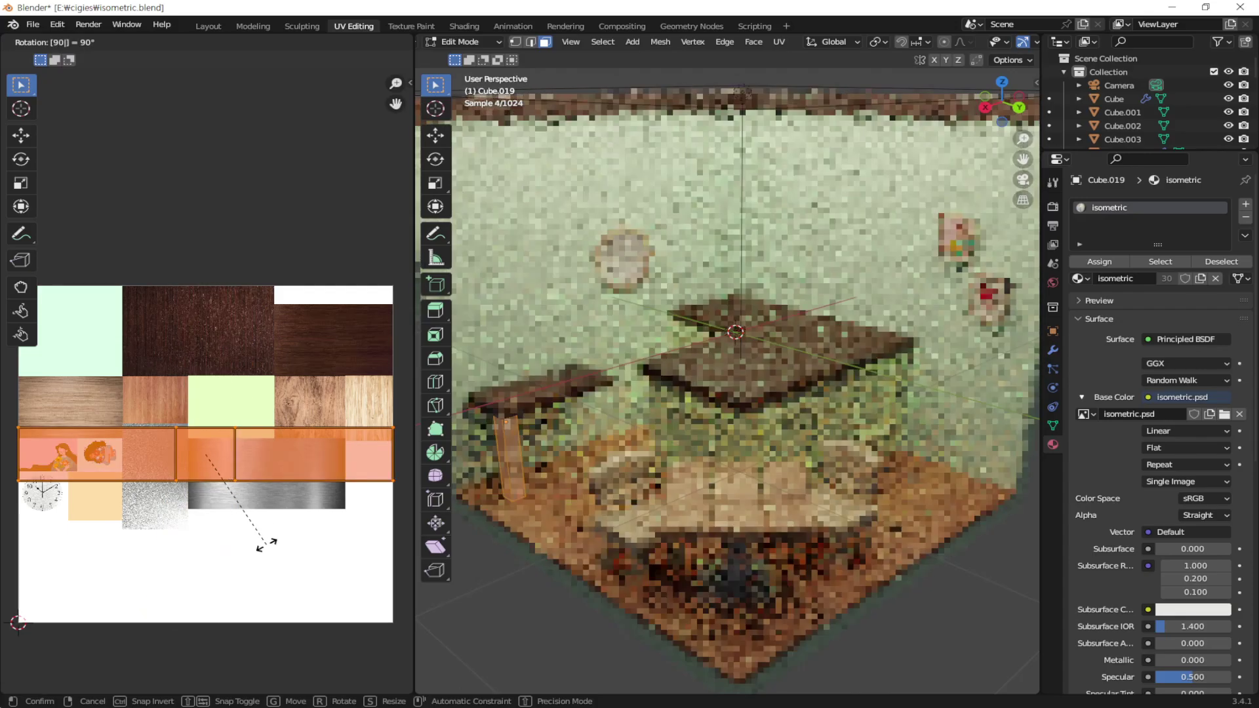
{"action": "key", "text": "Return"}
{"action": "key", "text": "s"}
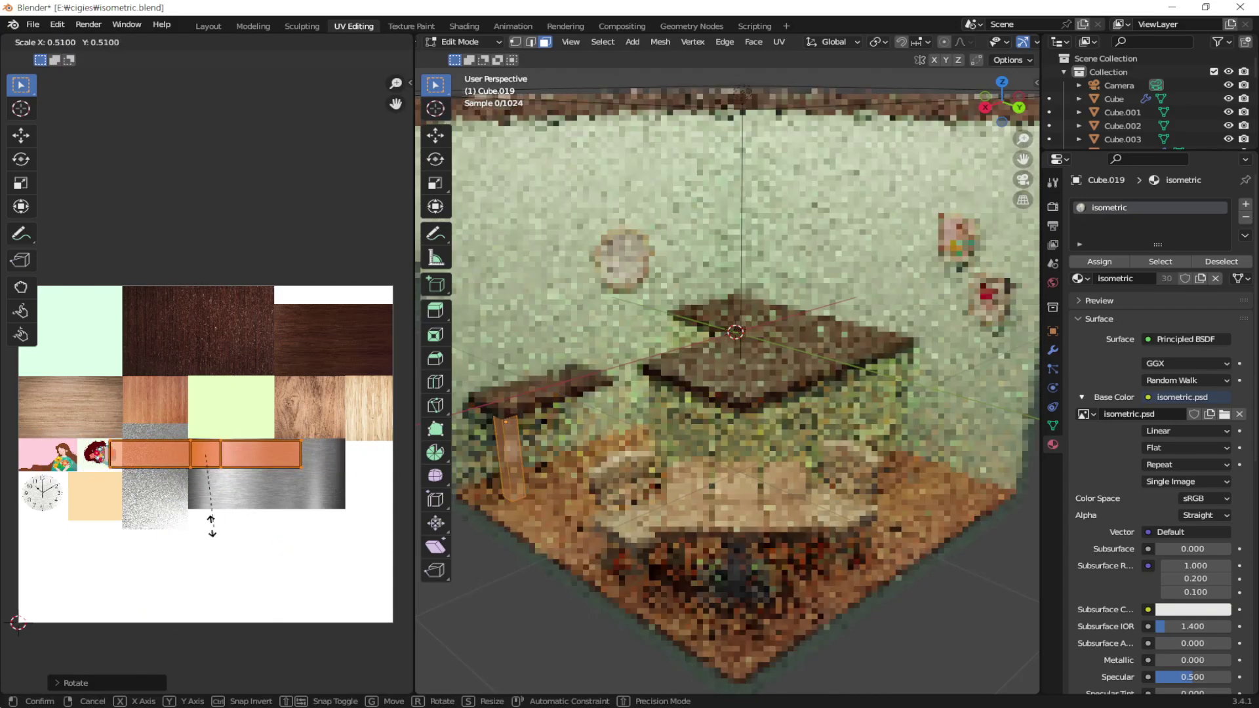
{"action": "key", "text": "Return"}
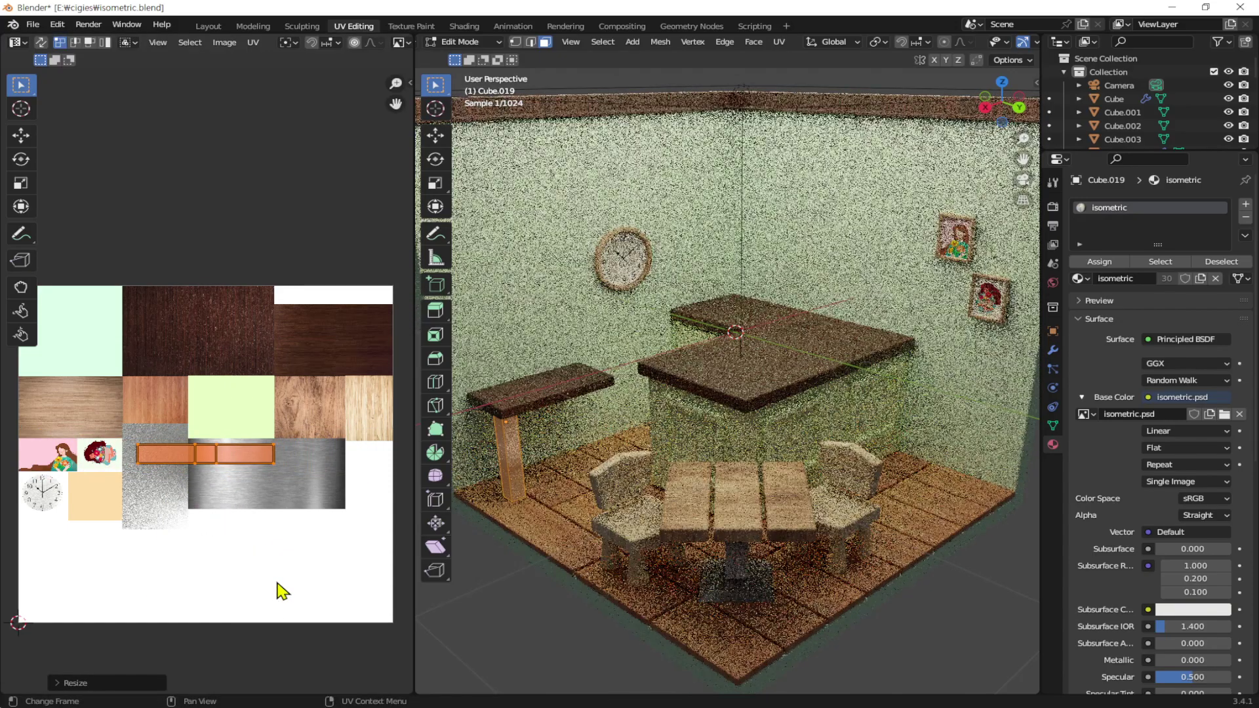
Place the leg's UV strip on the dark wood, widen it to fit, and return to Object Mode
{"action": "key", "text": "g"}
{"action": "key", "text": "Return"}
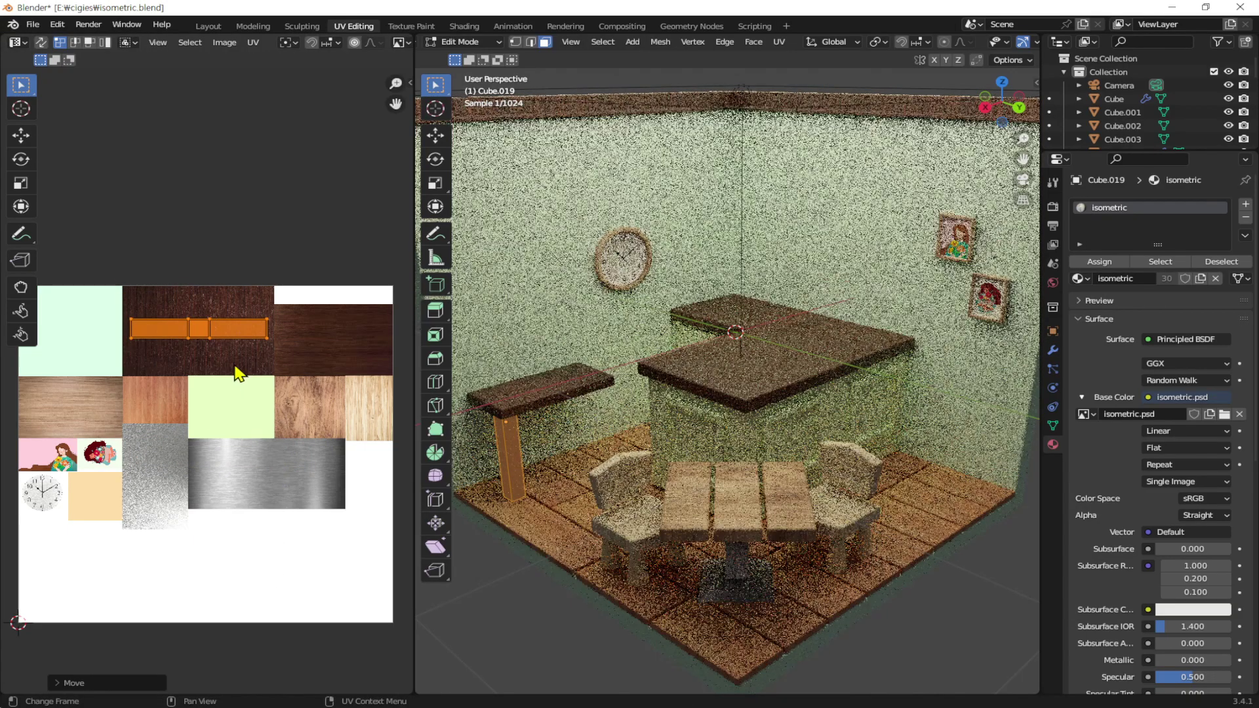
{"action": "scroll", "coordinate": [239, 372], "scroll_direction": "up", "scroll_amount": 2}
{"action": "scroll", "coordinate": [240, 371], "scroll_direction": "up", "scroll_amount": 1}
{"action": "key", "text": "s"}
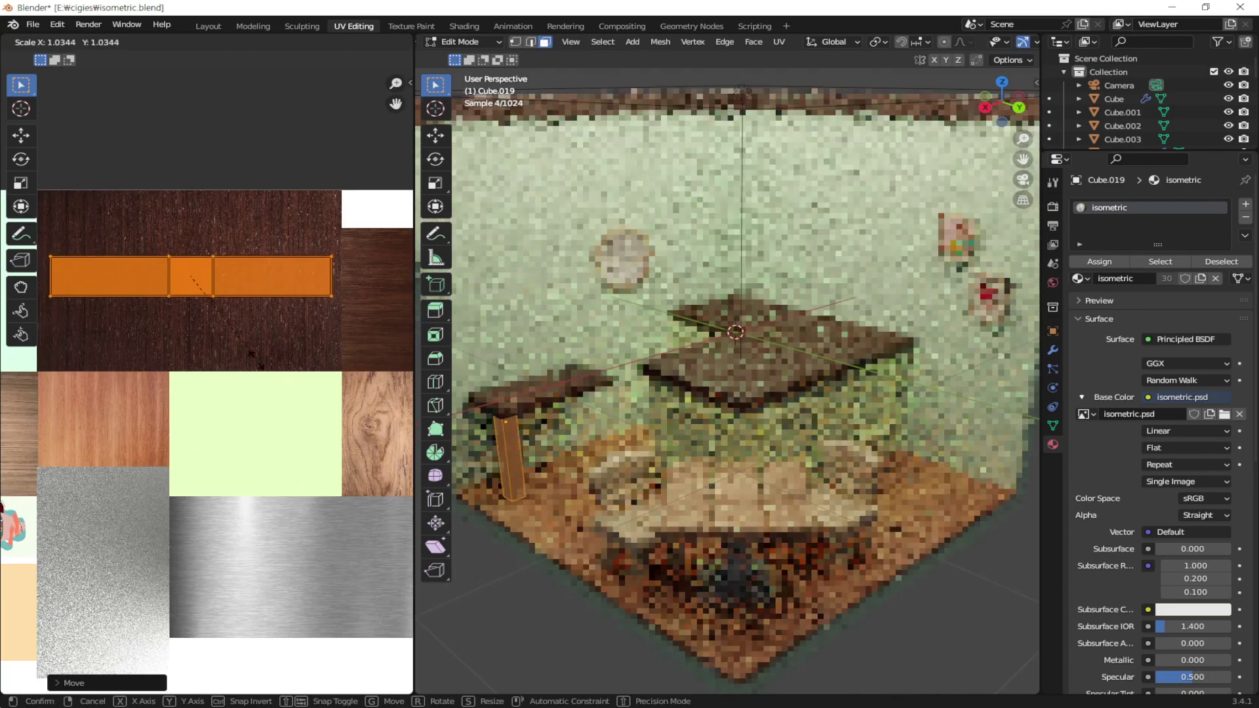
{"action": "key", "text": "Return"}
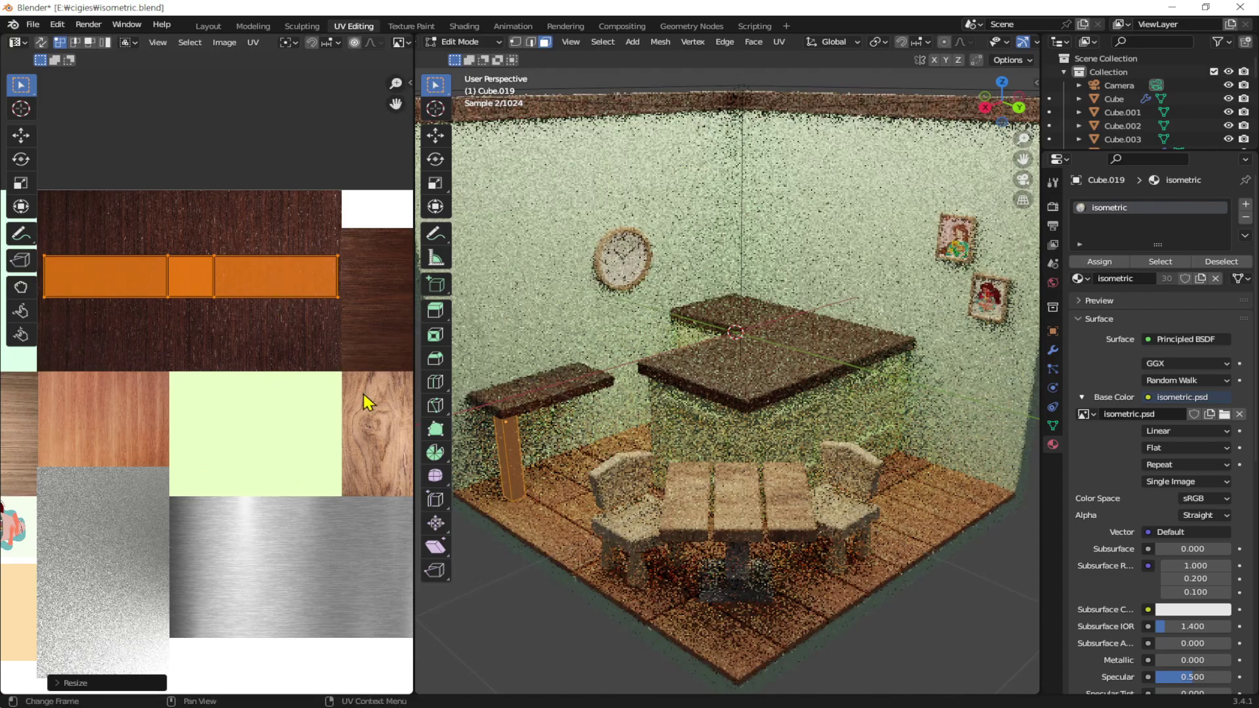
{"action": "scroll", "coordinate": [602, 450], "scroll_direction": "up", "scroll_amount": 3}
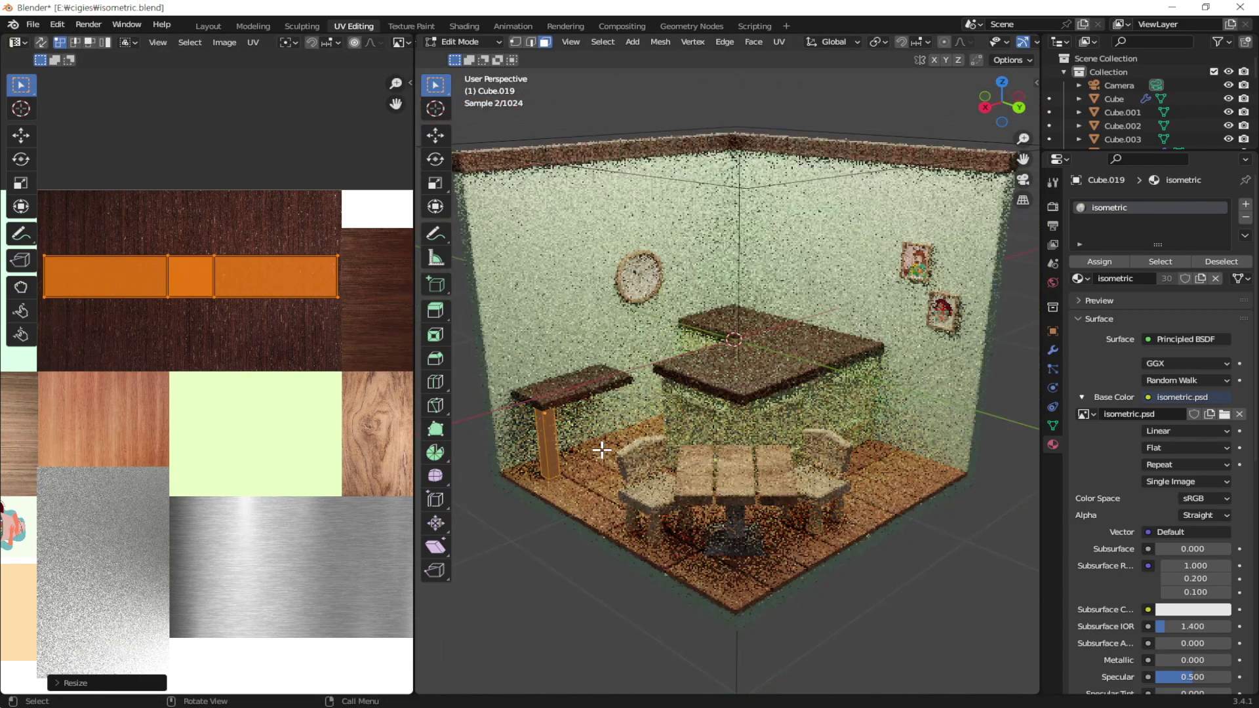
{"action": "scroll", "coordinate": [616, 443], "scroll_direction": "up", "scroll_amount": 2}
{"action": "key", "text": "Tab"}
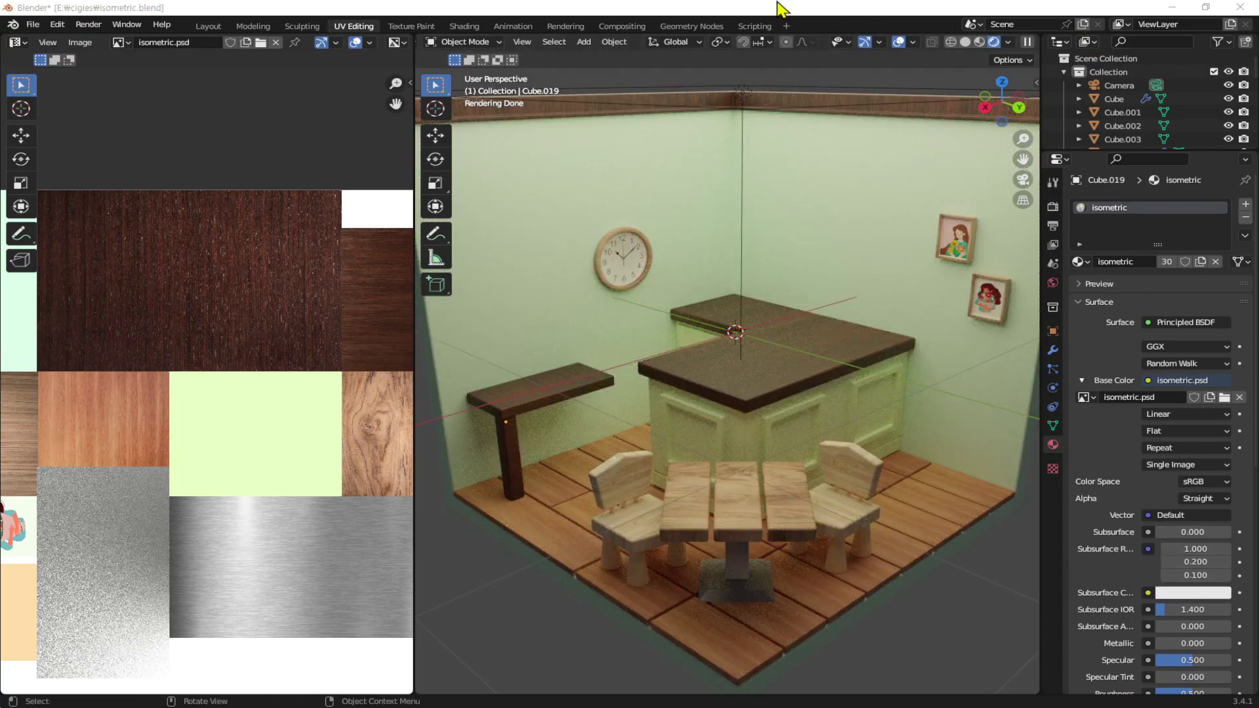
In Layout with a top X-ray view, copy the leg along X to the table's other end
{"action": "left_click", "coordinate": [208, 26]}
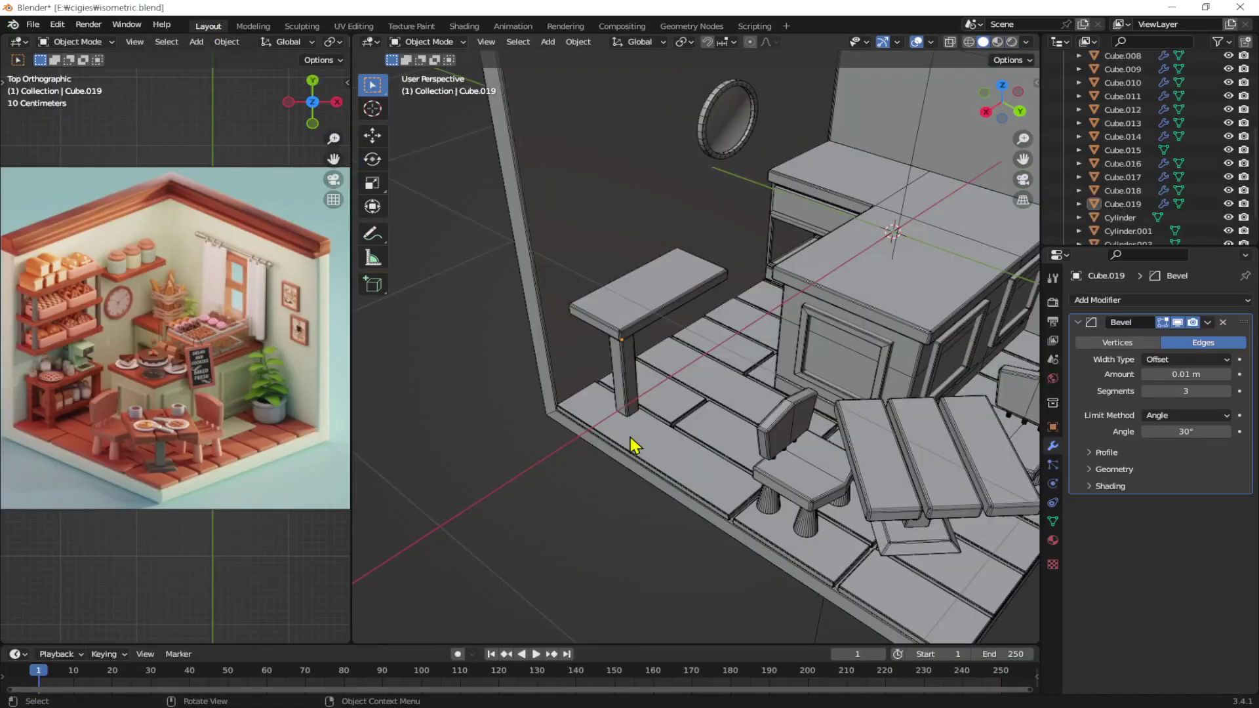
{"action": "left_click", "coordinate": [627, 397]}
{"action": "middle_click_drag", "start_coordinate": [629, 394], "coordinate": [741, 459], "text": "alt"}
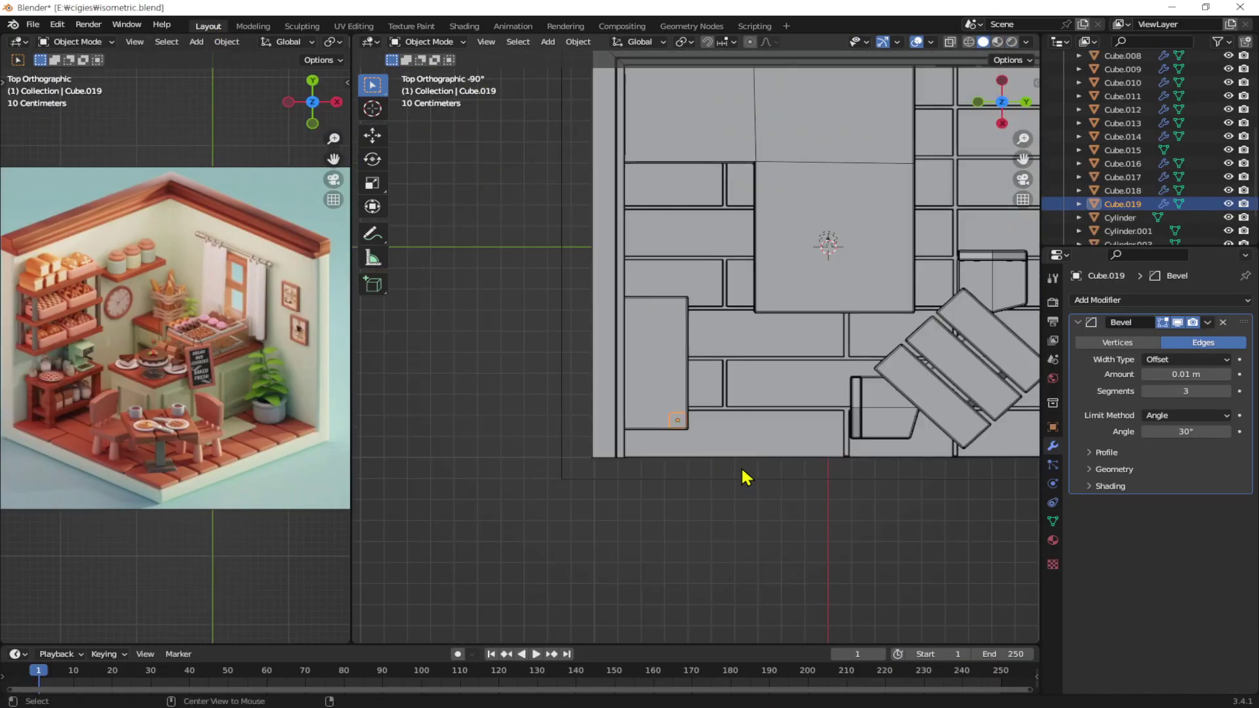
{"action": "key", "text": "alt+z"}
{"action": "scroll", "coordinate": [739, 459], "scroll_direction": "up", "scroll_amount": 5}
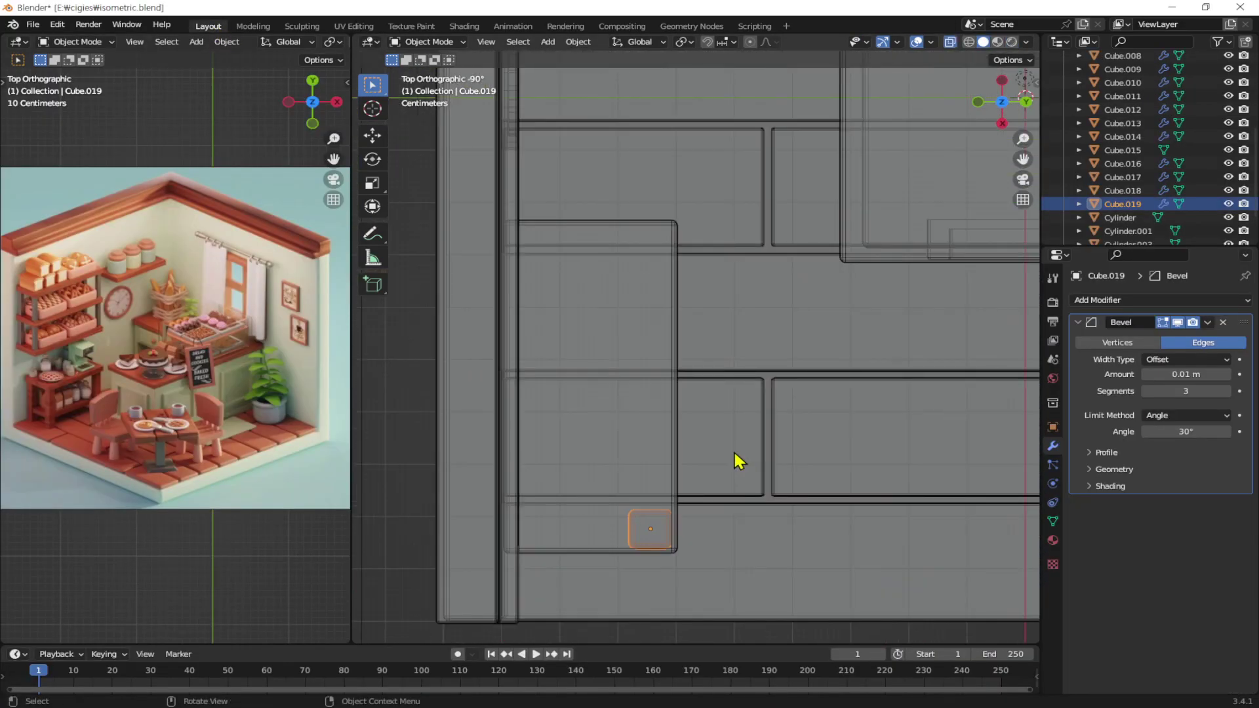
{"action": "key", "text": "shift+d"}
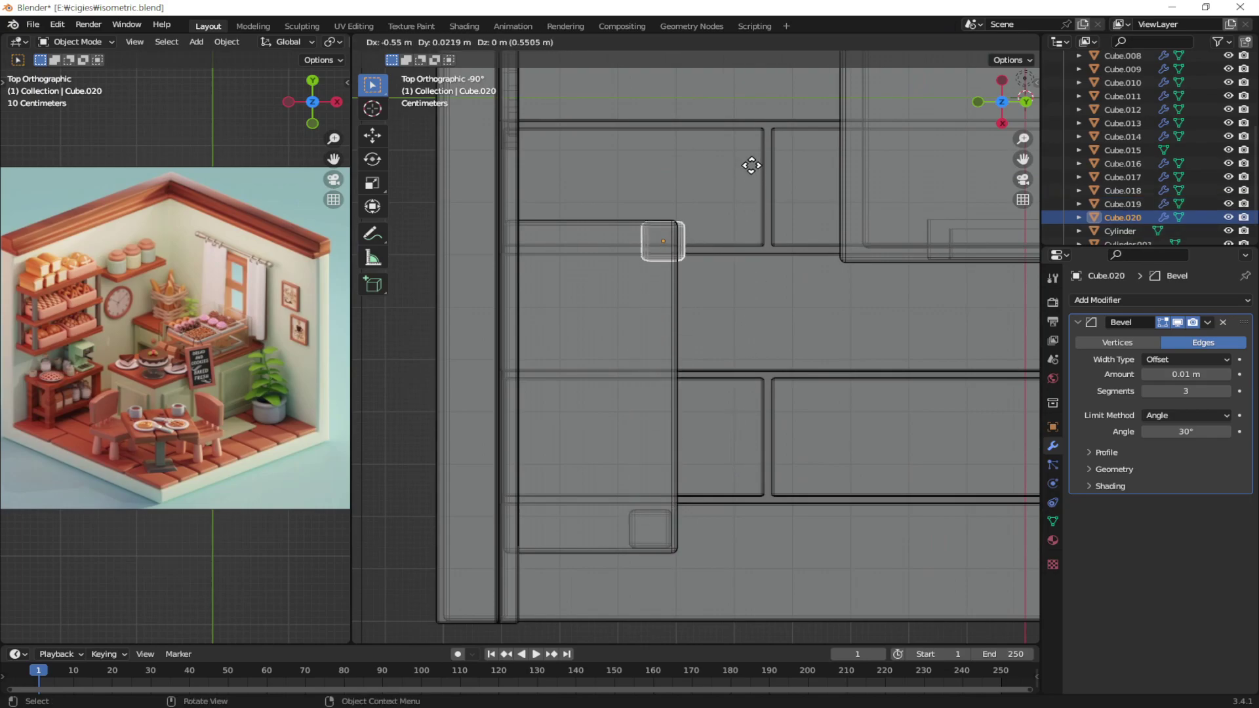
{"action": "key", "text": "x"}
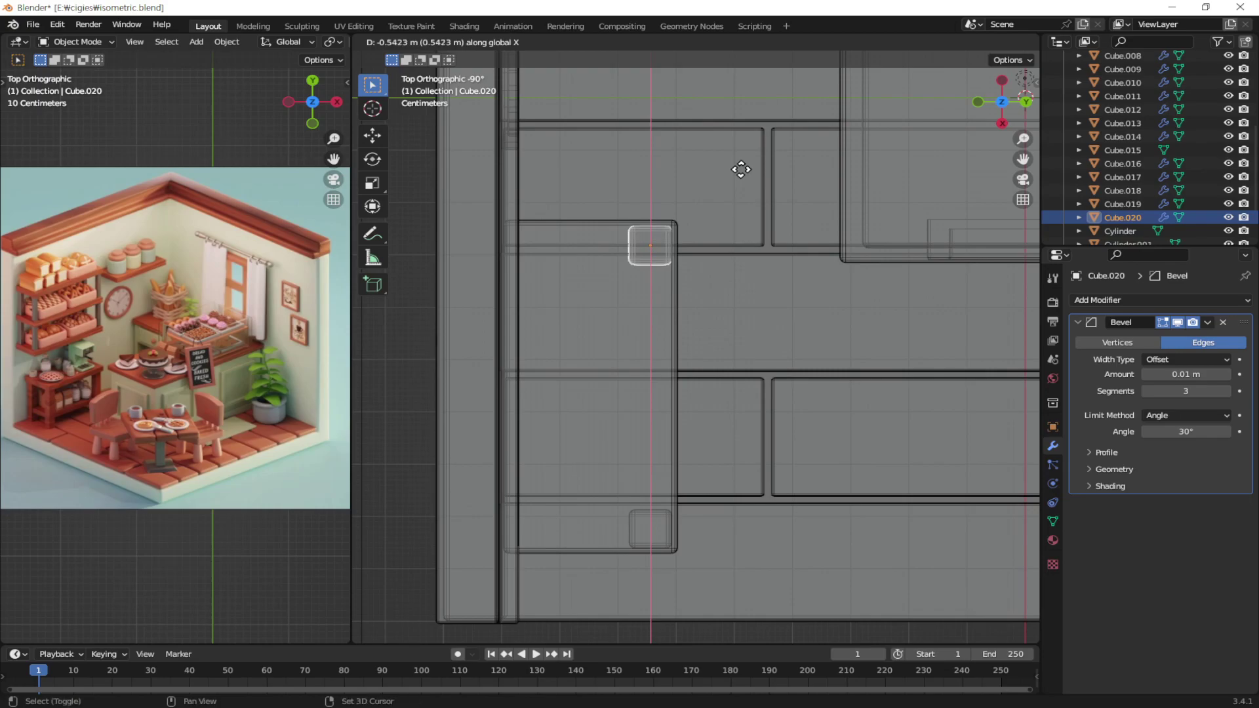
{"action": "left_click", "coordinate": [740, 163]}
Copy both legs along Y to fill the remaining two corners
{"action": "mouse_move", "coordinate": [723, 328]}
{"action": "middle_mouse_down"}
{"action": "mouse_move", "coordinate": [711, 482]}
{"action": "mouse_move", "coordinate": [663, 352]}
{"action": "mouse_move", "coordinate": [543, 357]}
{"action": "middle_mouse_up"}
{"action": "left_click", "coordinate": [542, 356], "text": "shift"}
{"action": "mouse_move", "coordinate": [672, 286]}
{"action": "middle_mouse_down"}
{"action": "mouse_move", "coordinate": [725, 402]}
{"action": "mouse_move", "coordinate": [725, 449]}
{"action": "mouse_move", "coordinate": [776, 407]}
{"action": "mouse_move", "coordinate": [831, 416]}
{"action": "middle_mouse_up"}
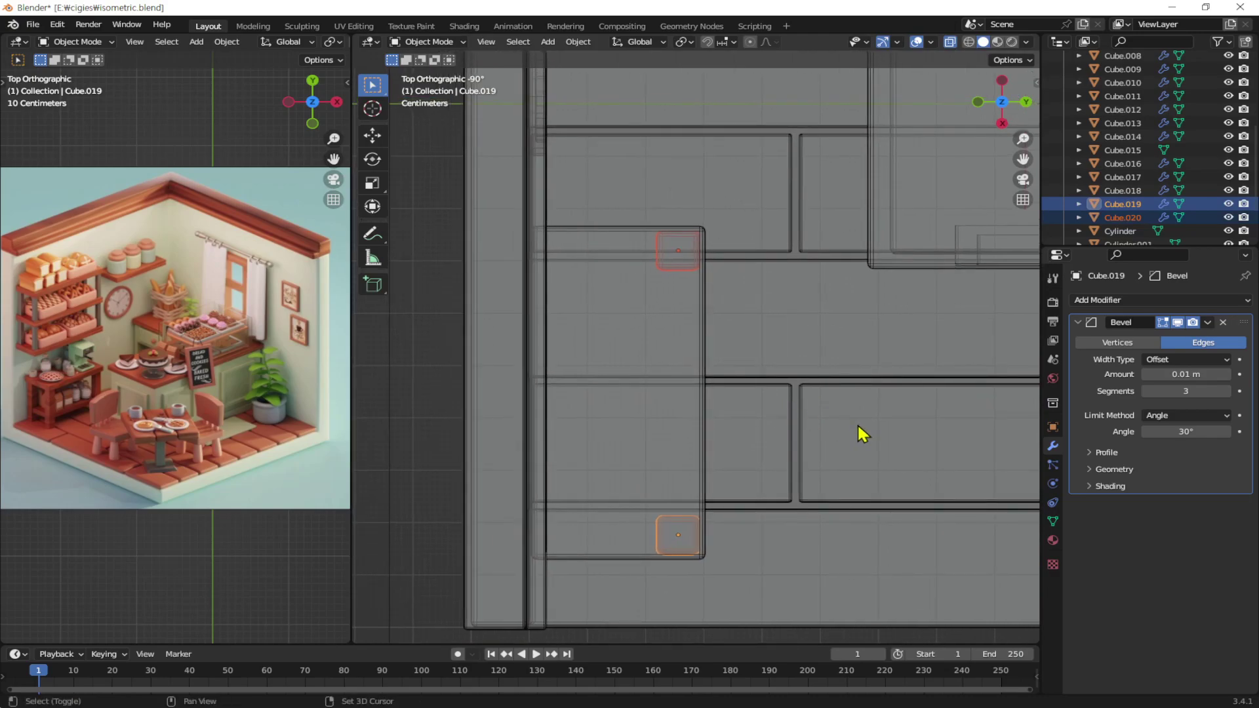
{"action": "key", "text": "shift+d"}
{"action": "key", "text": "y"}
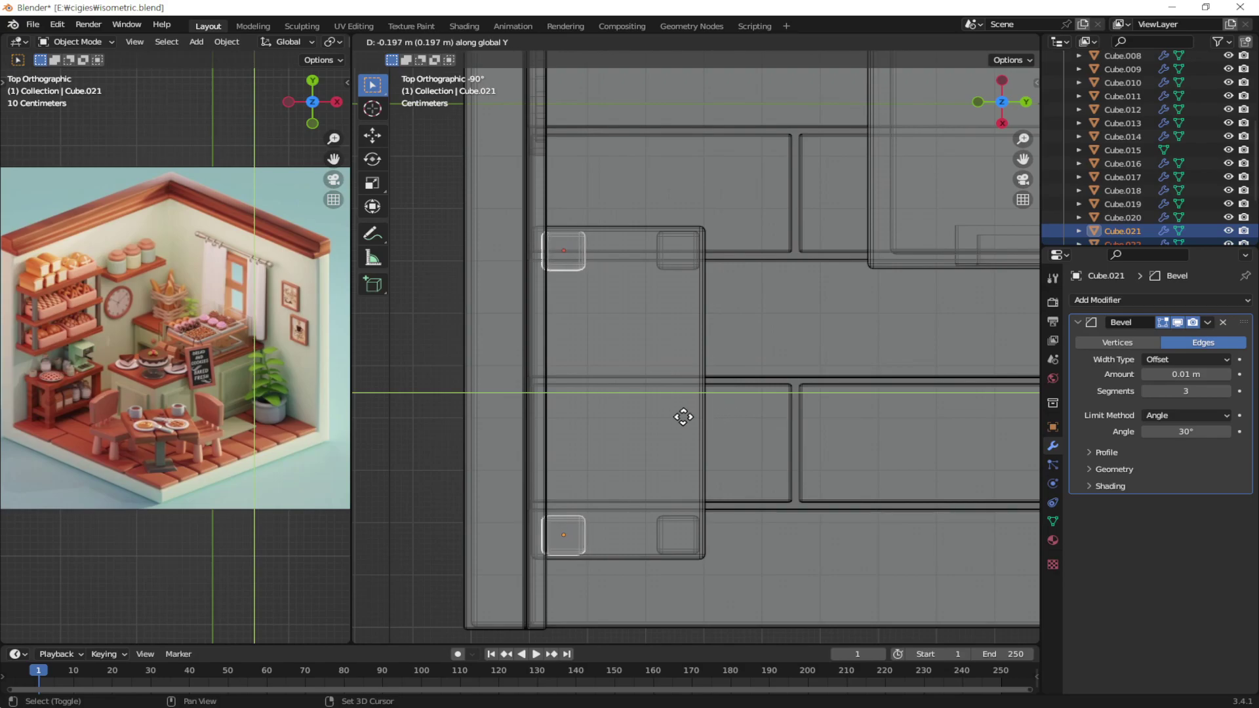
{"action": "left_click", "coordinate": [636, 421]}
{"action": "middle_click_drag", "start_coordinate": [641, 430], "coordinate": [692, 407]}
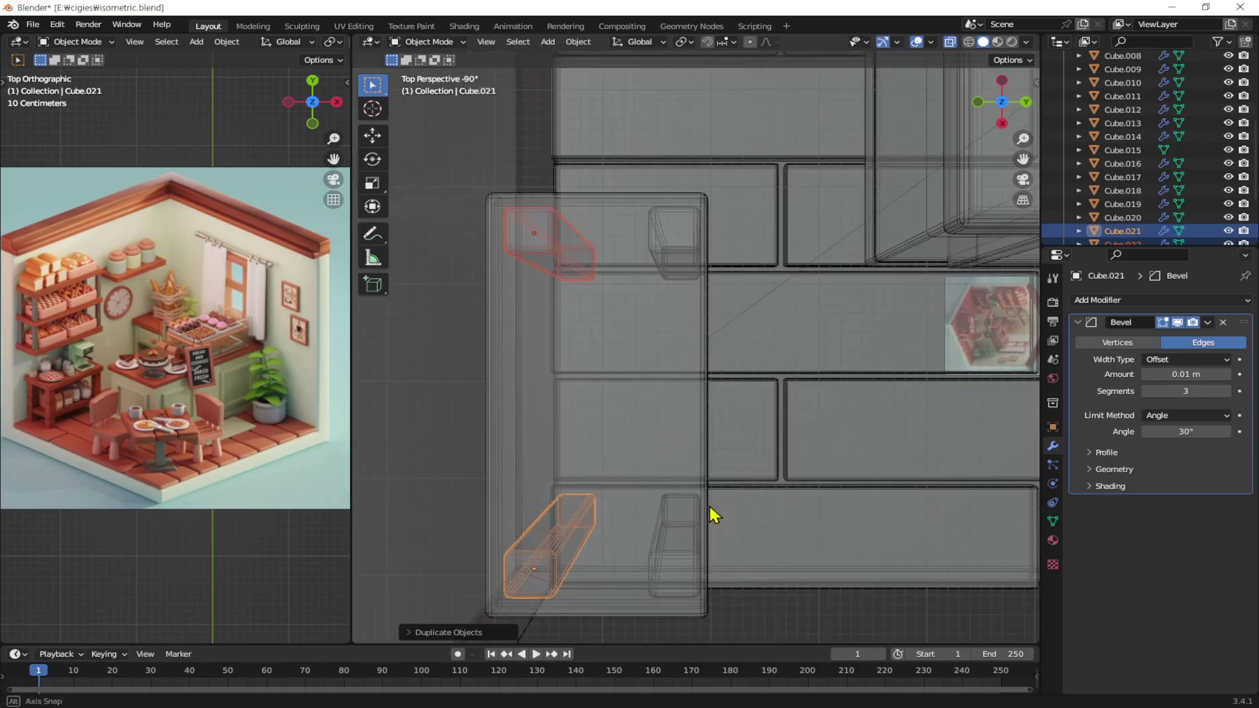
Duplicate the tabletop and lower it along Z as a shelf between the legs
{"action": "left_click", "coordinate": [679, 270]}
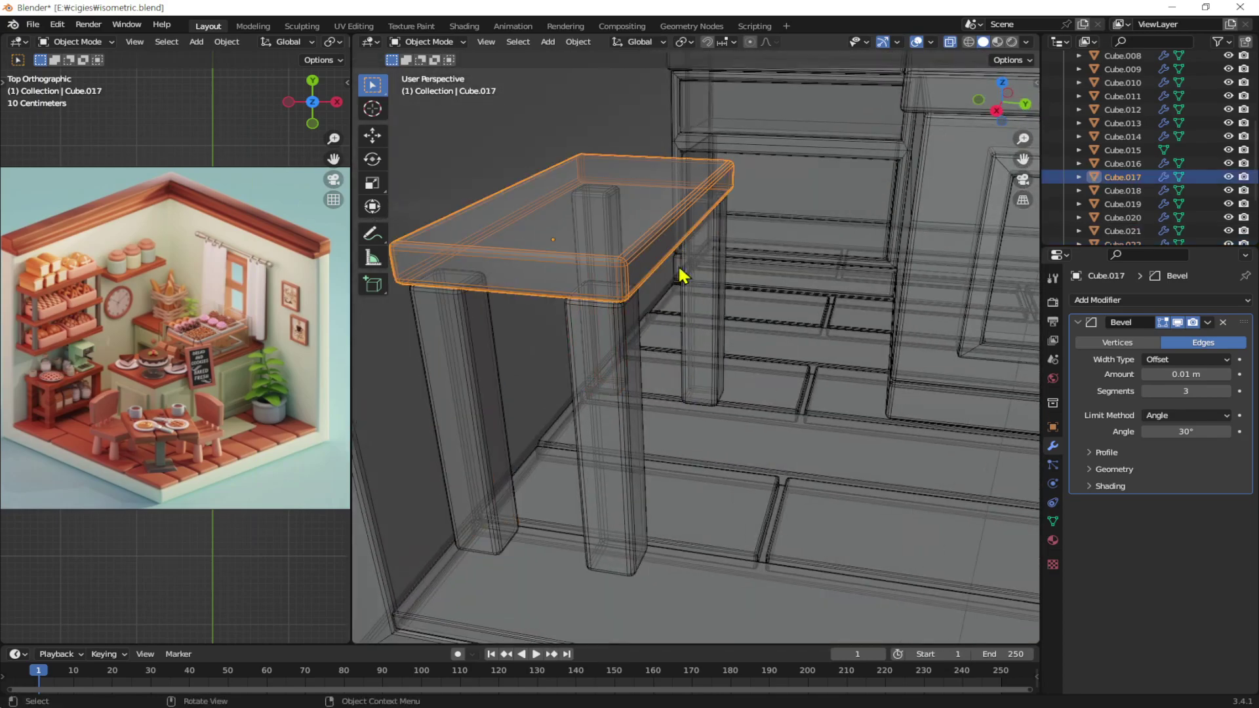
{"action": "mouse_move", "coordinate": [680, 273]}
{"action": "middle_mouse_down"}
{"action": "mouse_move", "coordinate": [773, 345]}
{"action": "mouse_move", "coordinate": [740, 363]}
{"action": "mouse_move", "coordinate": [876, 339]}
{"action": "middle_mouse_up"}
{"action": "key", "text": "shift+d"}
{"action": "key", "text": "z"}
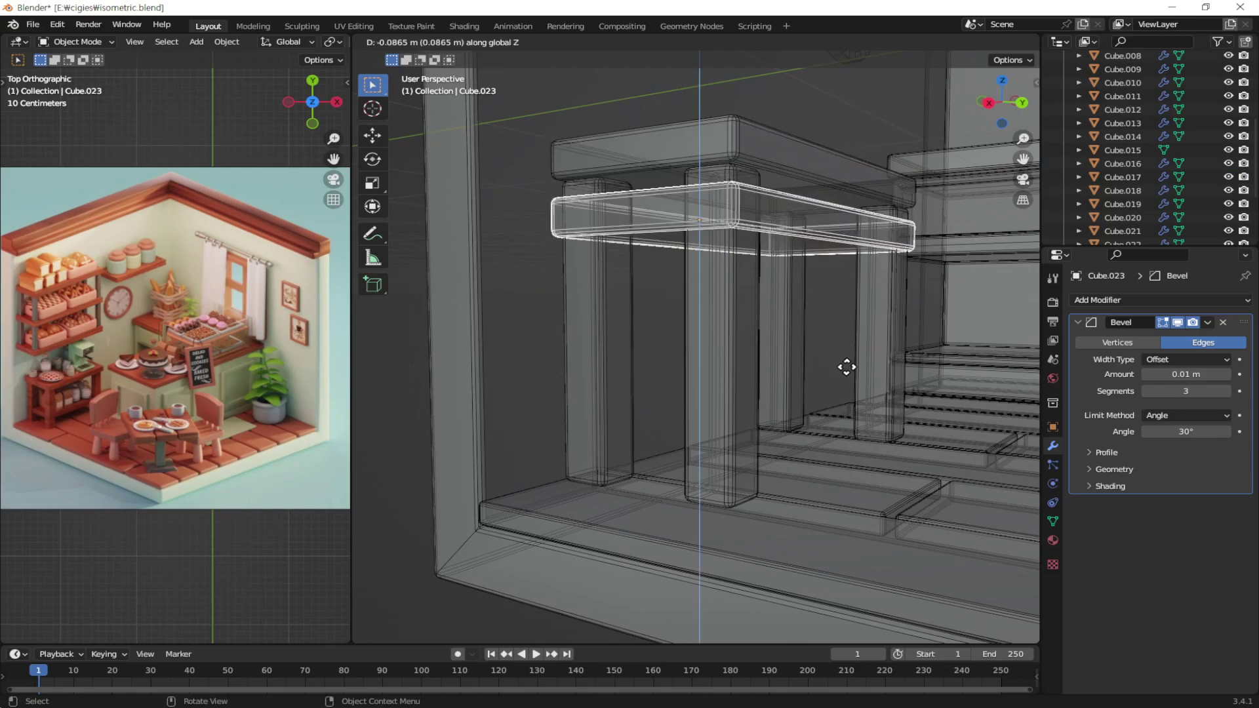
{"action": "left_click", "coordinate": [860, 524]}
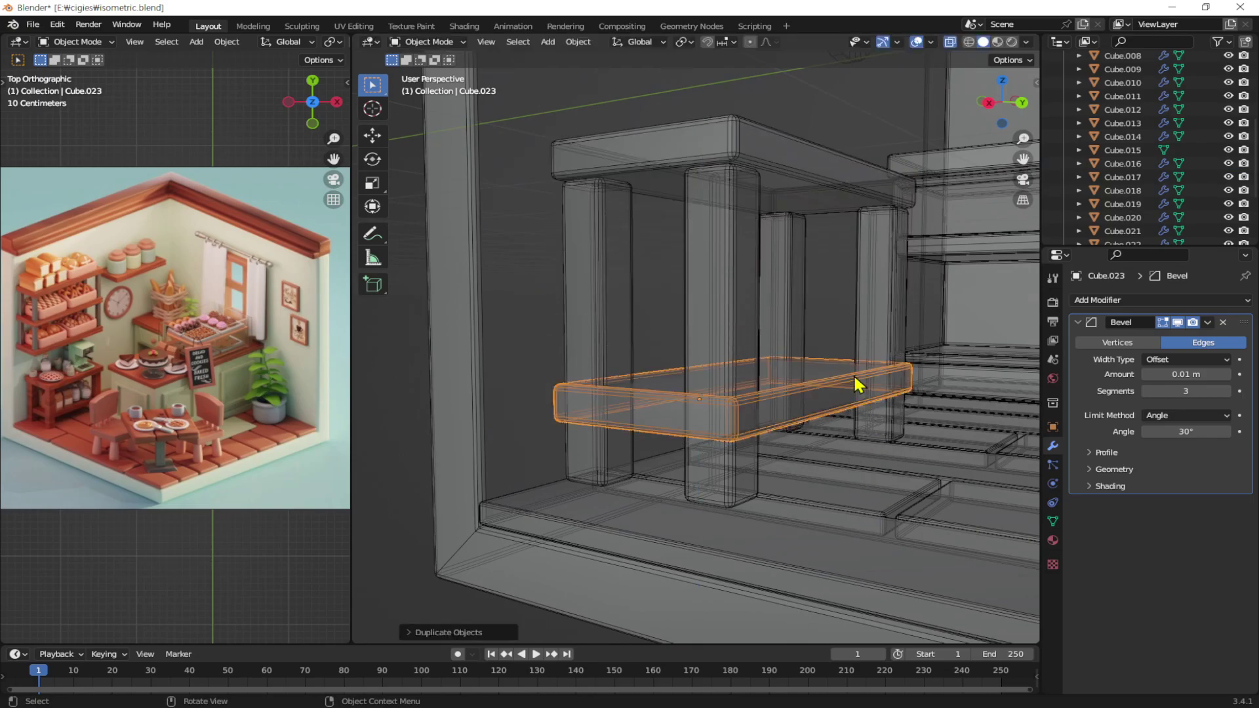
{"action": "mouse_move", "coordinate": [864, 385]}
{"action": "middle_mouse_down"}
{"action": "mouse_move", "coordinate": [892, 518]}
{"action": "mouse_move", "coordinate": [911, 525]}
{"action": "middle_mouse_up"}
{"action": "mouse_move", "coordinate": [900, 458]}
{"action": "middle_mouse_down", "text": "shift"}
{"action": "mouse_move", "coordinate": [770, 427]}
{"action": "mouse_move", "coordinate": [780, 429]}
{"action": "middle_mouse_up", "text": "shift"}
Select all the lower shelf's vertices in Edit Mode and narrow it along Y
{"action": "key", "text": "Tab"}
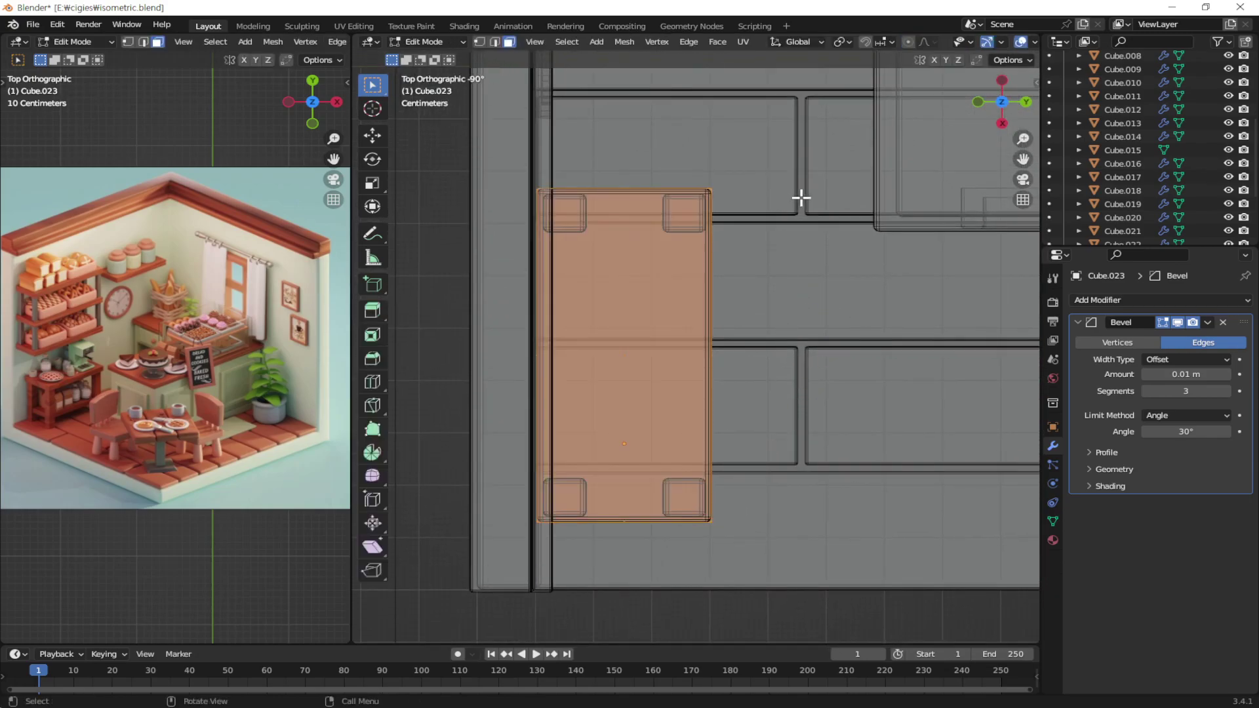
{"action": "key", "text": "1"}
{"action": "left_click_drag", "start_coordinate": [797, 127], "coordinate": [676, 566]}
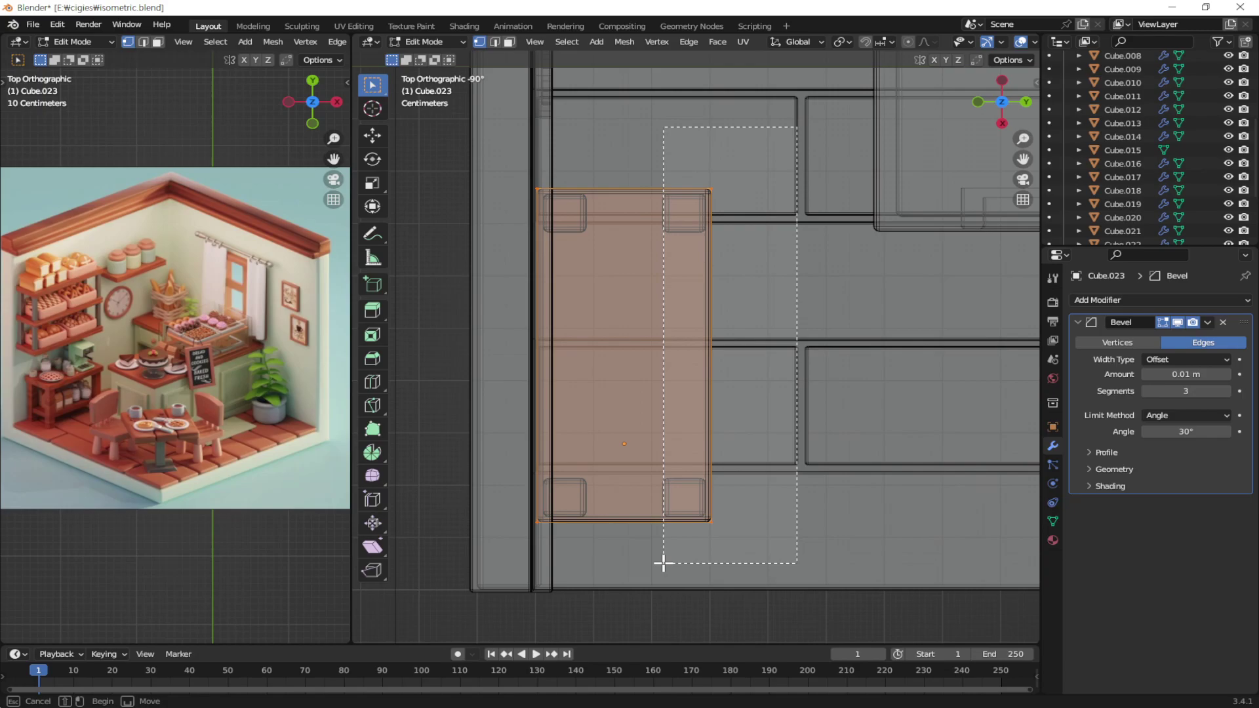
{"action": "left_click_drag", "start_coordinate": [663, 563], "coordinate": [520, 554]}
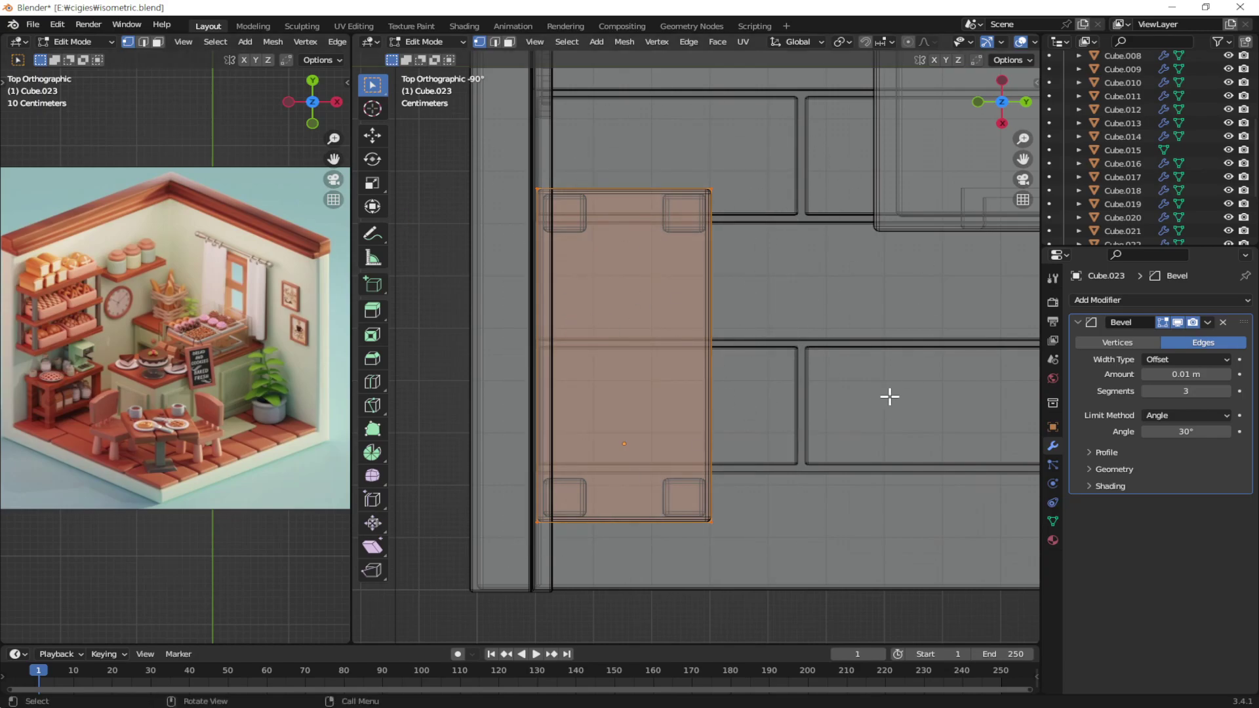
{"action": "key", "text": "s"}
{"action": "key", "text": "y"}
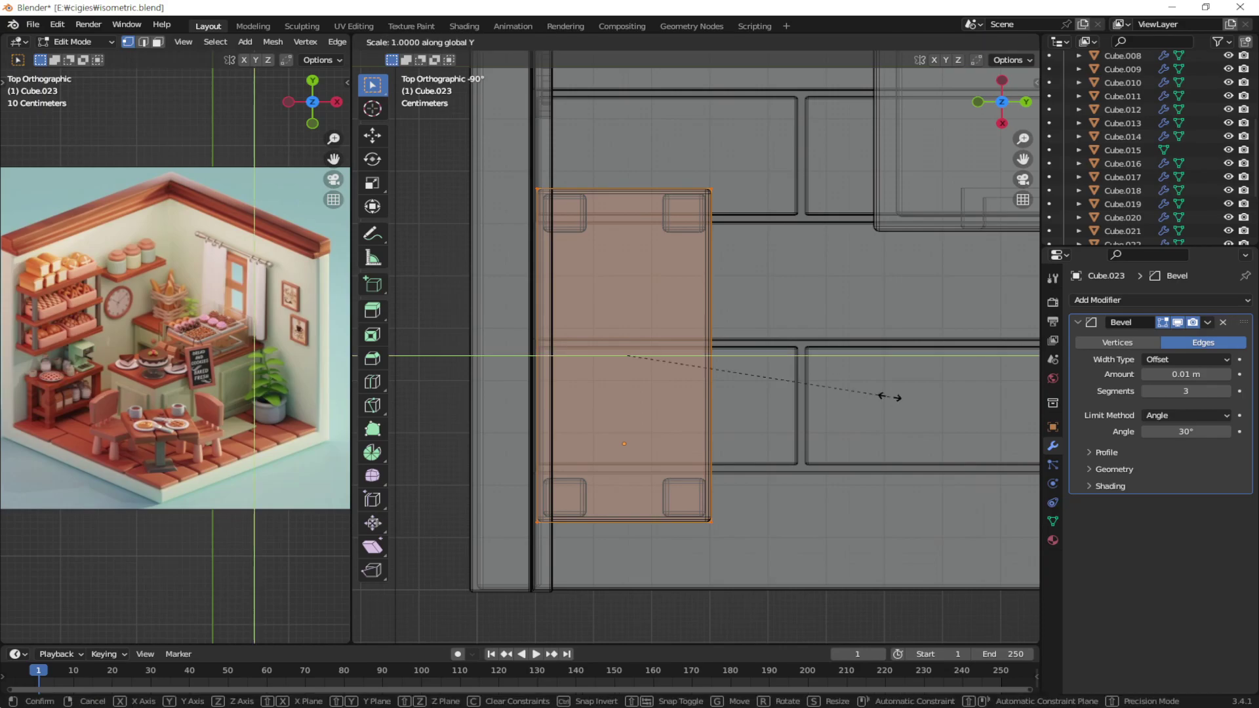
{"action": "left_click", "coordinate": [815, 385]}
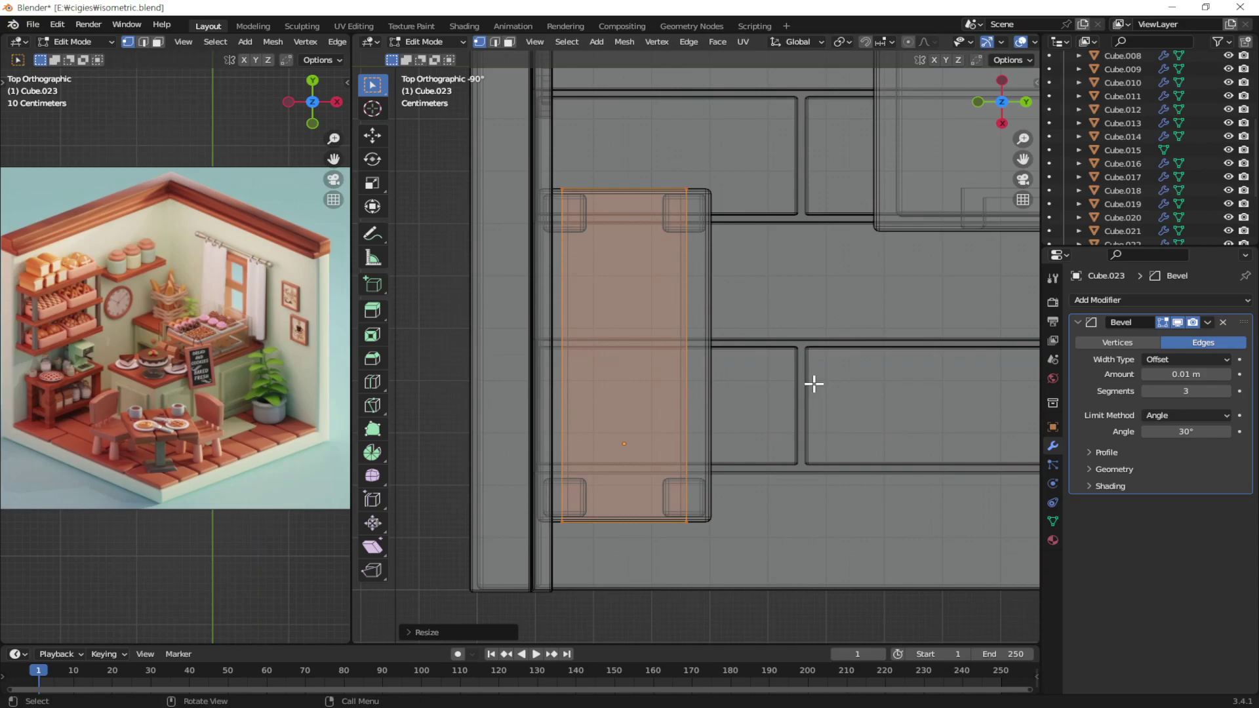
Readjust the shelf's Y width and shrink it to about 0.92 along X inside the legs
{"action": "key", "text": "s"}
{"action": "key", "text": "y"}
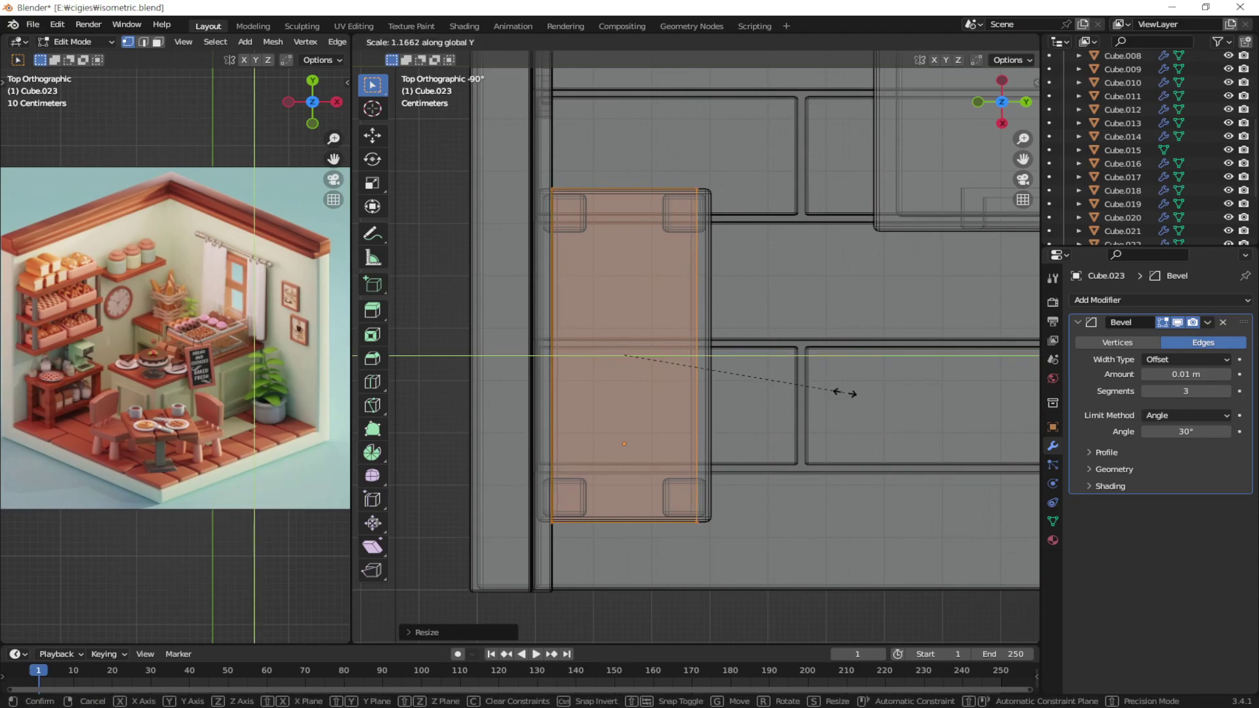
{"action": "left_click", "coordinate": [844, 393]}
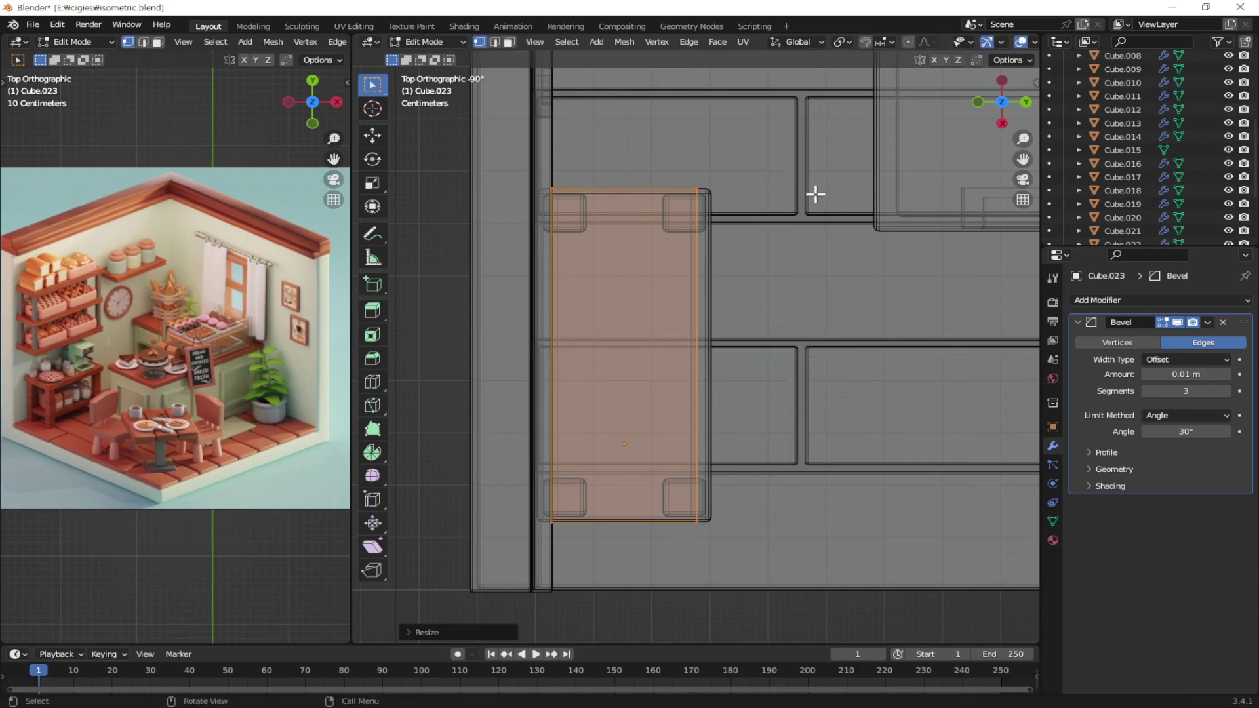
{"action": "key", "text": "s"}
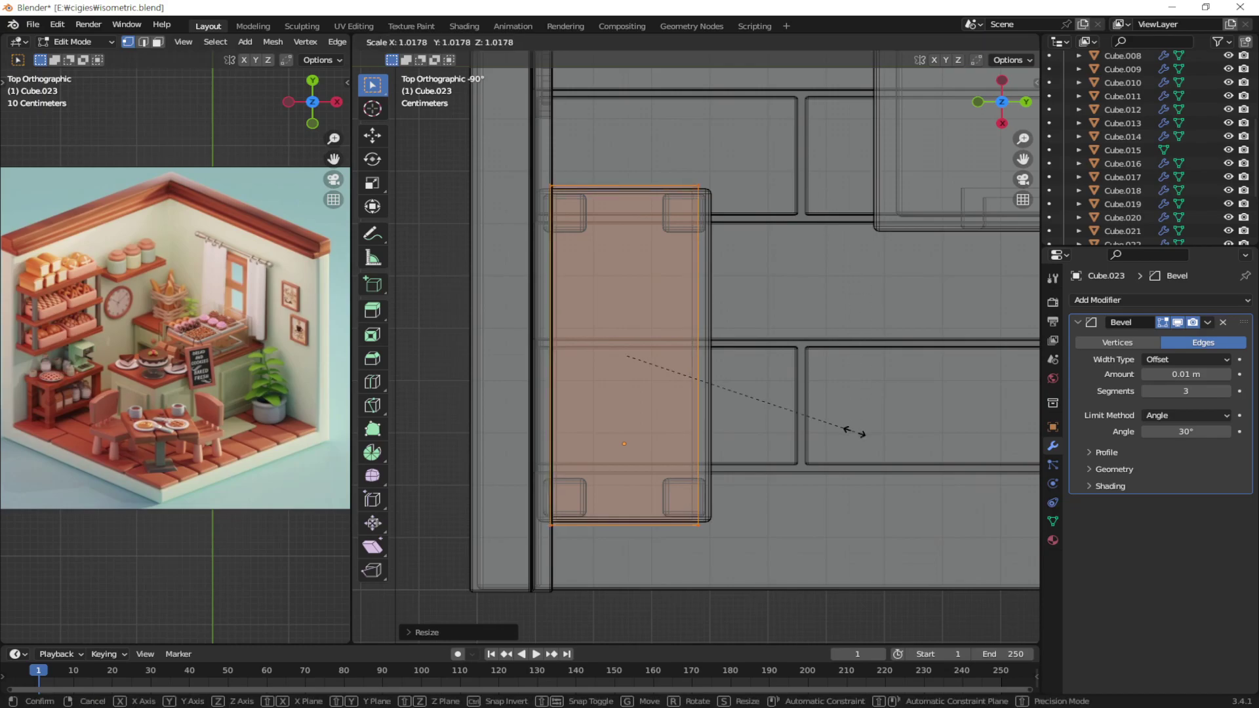
{"action": "key", "text": "x"}
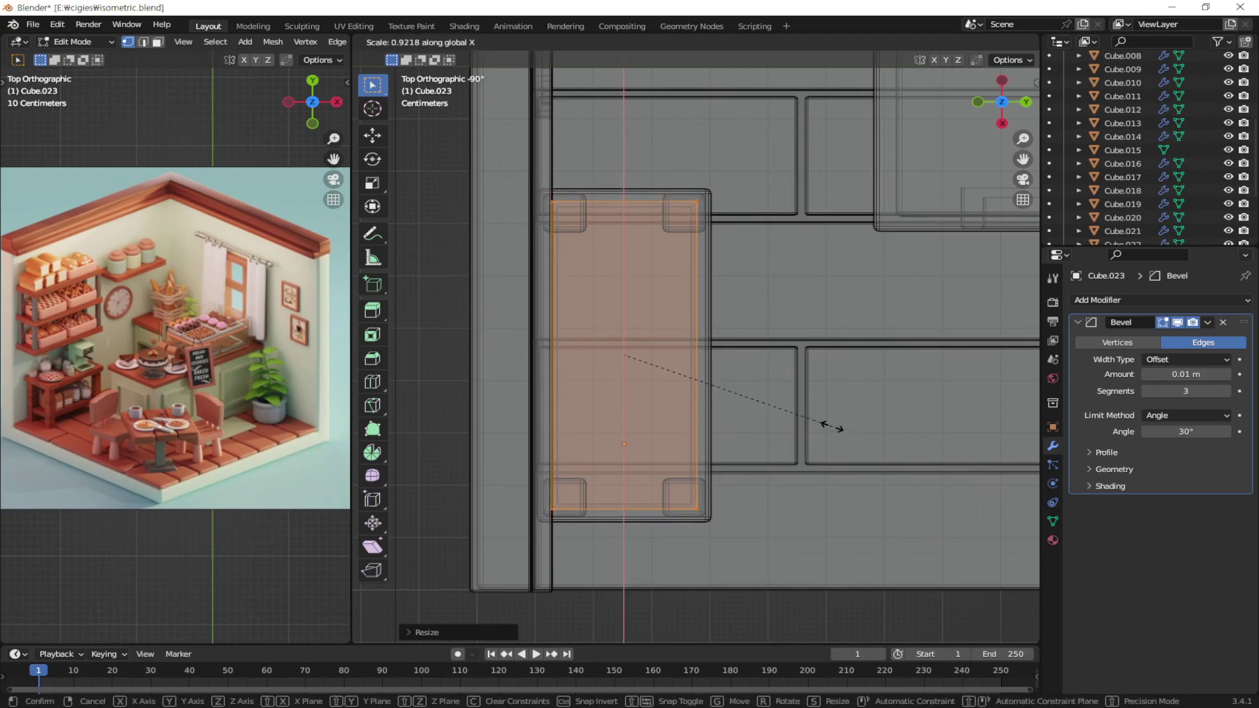
{"action": "left_click", "coordinate": [836, 427]}
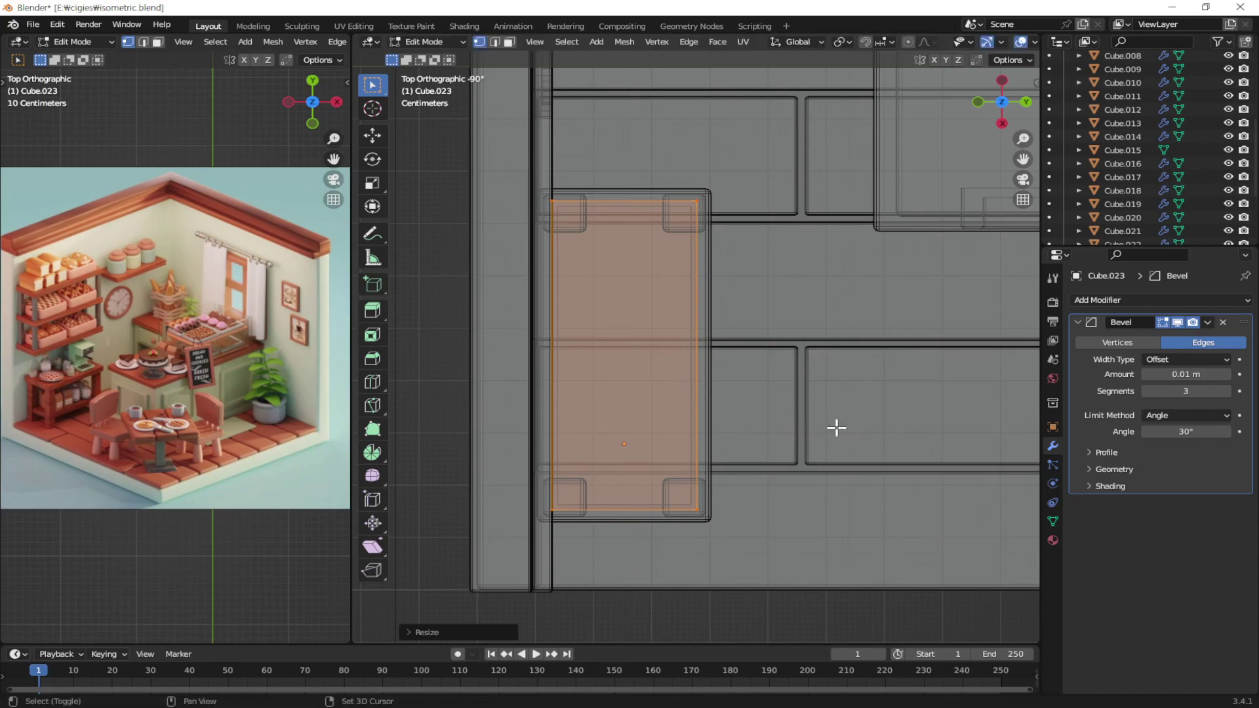
{"action": "key", "text": "Tab"}
{"action": "scroll", "coordinate": [794, 451], "scroll_direction": "down", "scroll_amount": 2}
Turn X-ray off, switch to Material Preview, and select the lower shelf board
{"action": "mouse_move", "coordinate": [710, 466]}
{"action": "middle_mouse_down"}
{"action": "mouse_move", "coordinate": [622, 360]}
{"action": "mouse_move", "coordinate": [734, 437]}
{"action": "middle_mouse_up"}
{"action": "key", "text": "alt+z"}
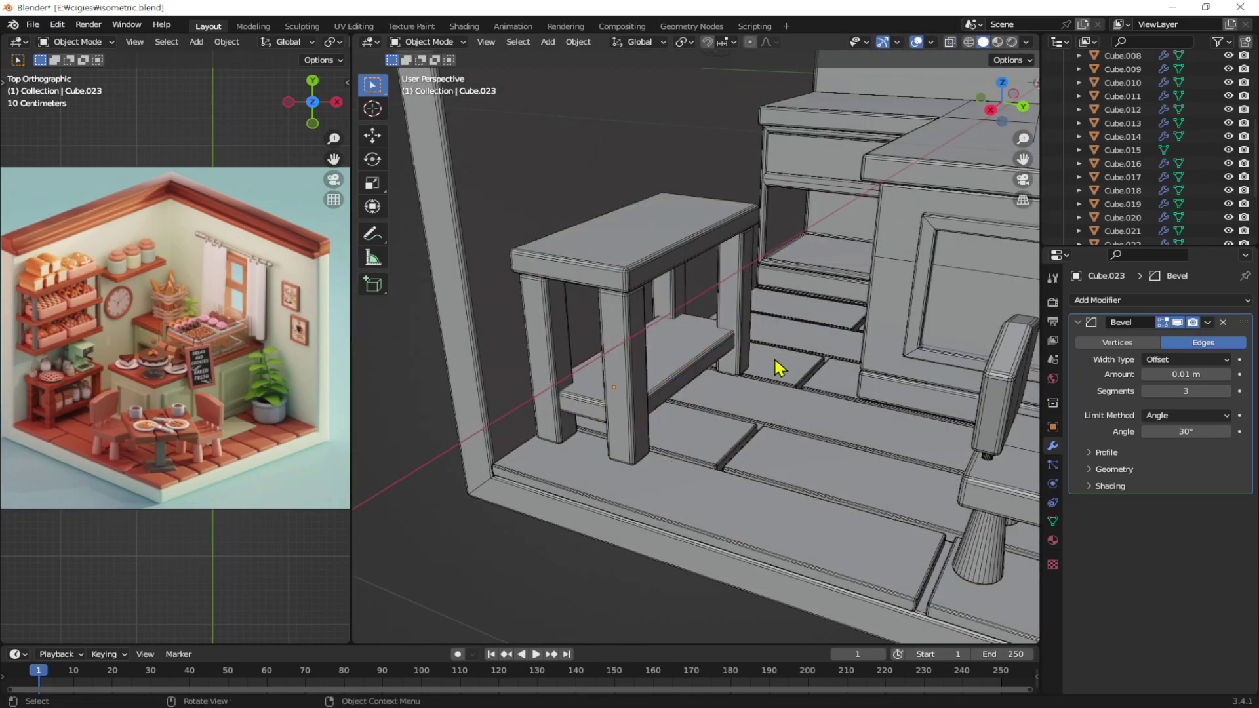
{"action": "mouse_move", "coordinate": [779, 366]}
{"action": "middle_mouse_down"}
{"action": "mouse_move", "coordinate": [754, 386]}
{"action": "mouse_move", "coordinate": [753, 410]}
{"action": "mouse_move", "coordinate": [711, 405]}
{"action": "mouse_move", "coordinate": [716, 358]}
{"action": "middle_mouse_up"}
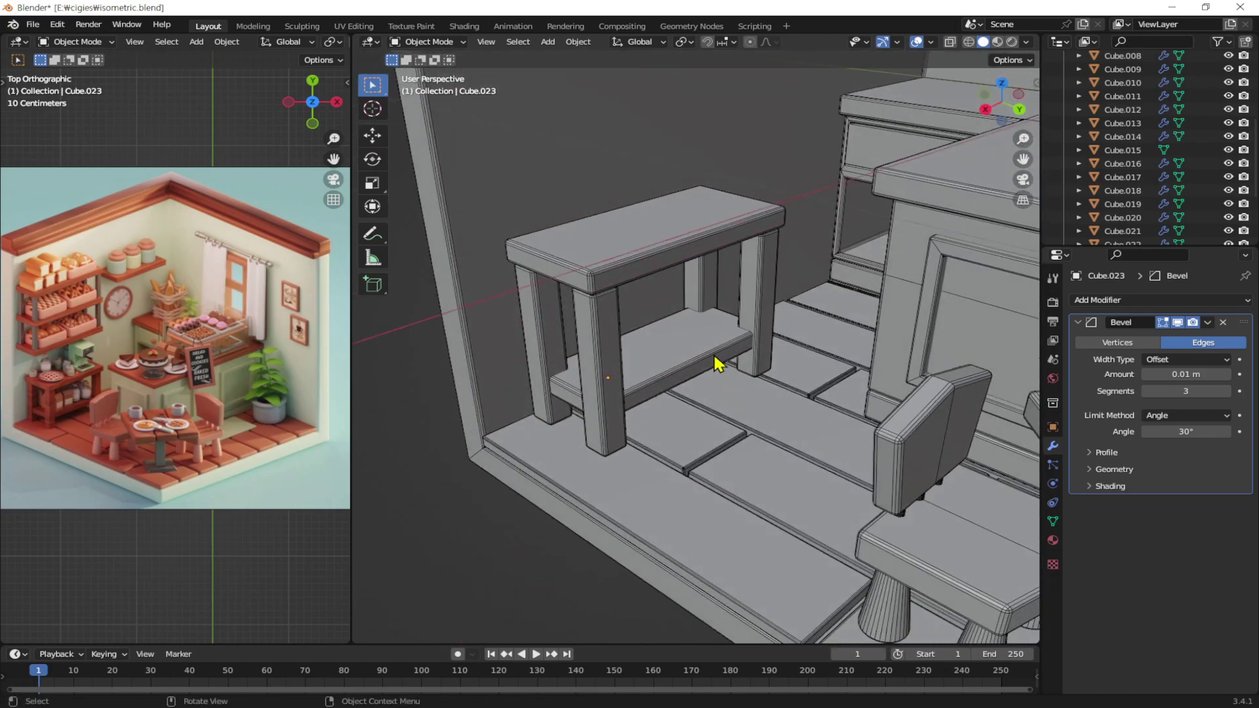
{"action": "left_click", "coordinate": [715, 360]}
{"action": "left_click", "coordinate": [998, 42]}
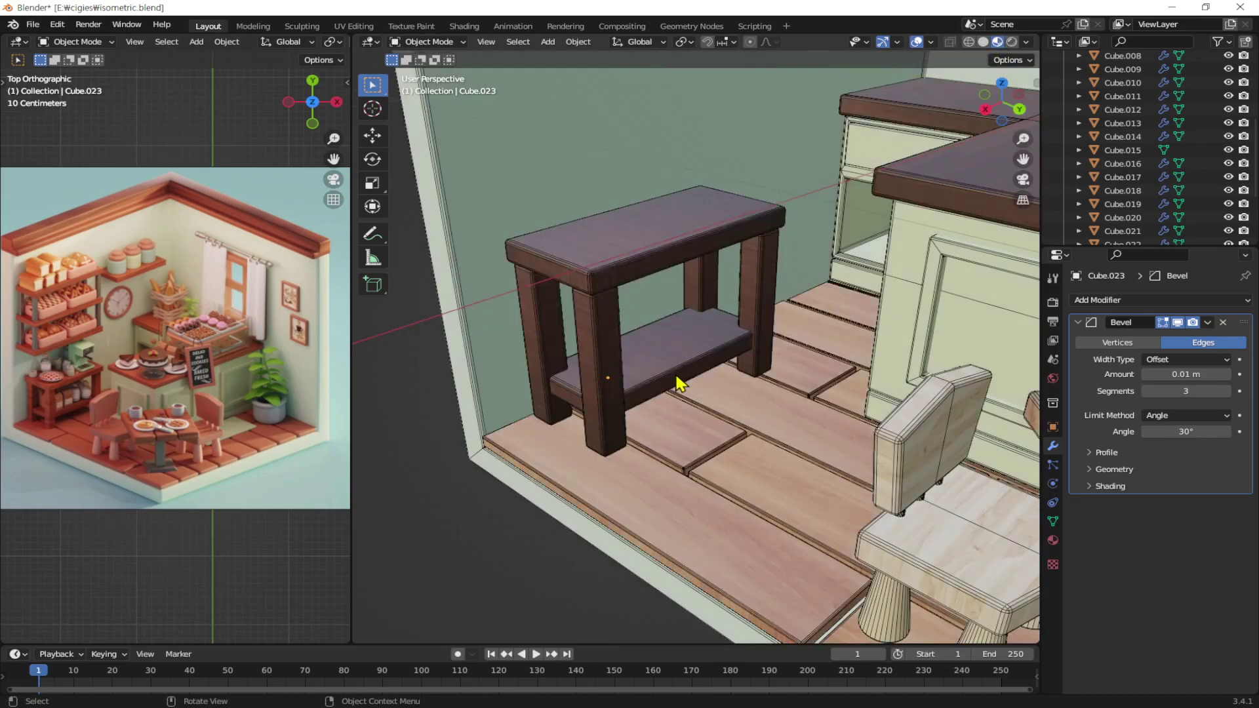
{"action": "middle_click_drag", "start_coordinate": [703, 315], "coordinate": [754, 428]}
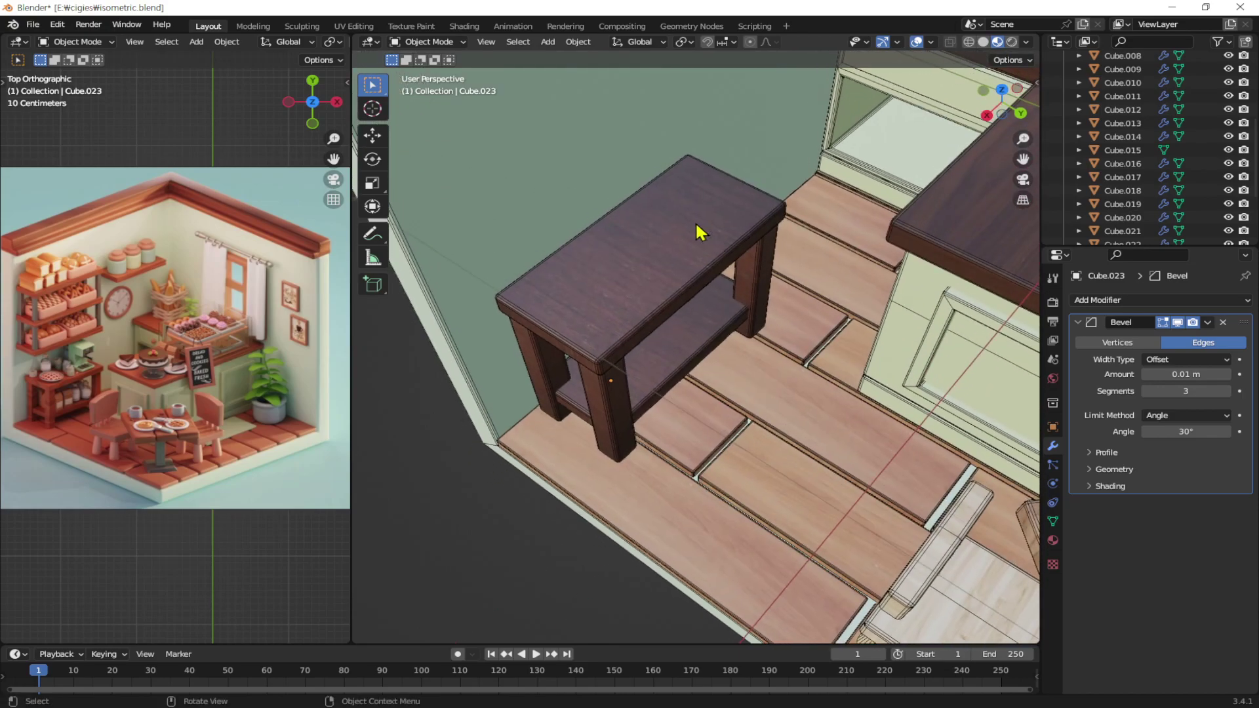
{"action": "left_click", "coordinate": [701, 275]}
{"action": "left_click", "coordinate": [695, 346]}
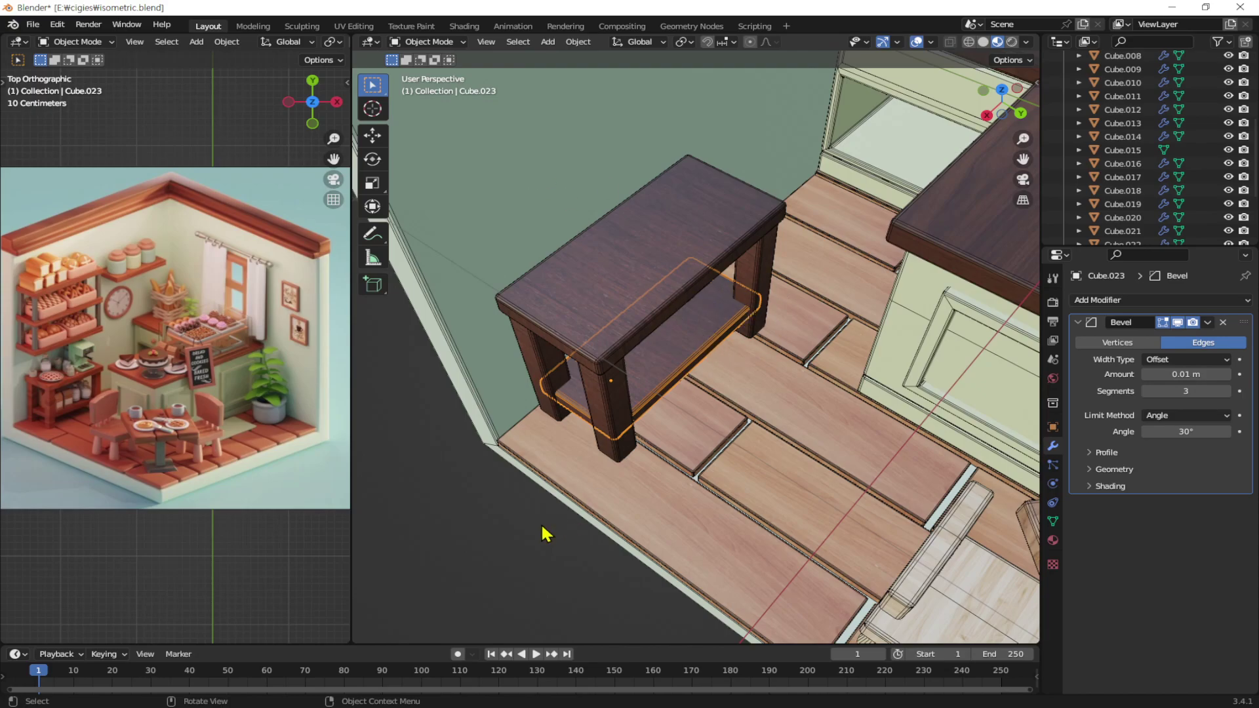
Mirror the lower shelf with scale Y -1 and view the whole room in Rendered shading
{"action": "mouse_move", "coordinate": [733, 463]}
{"action": "middle_mouse_down"}
{"action": "mouse_move", "coordinate": [763, 387]}
{"action": "mouse_move", "coordinate": [754, 396]}
{"action": "middle_mouse_up"}
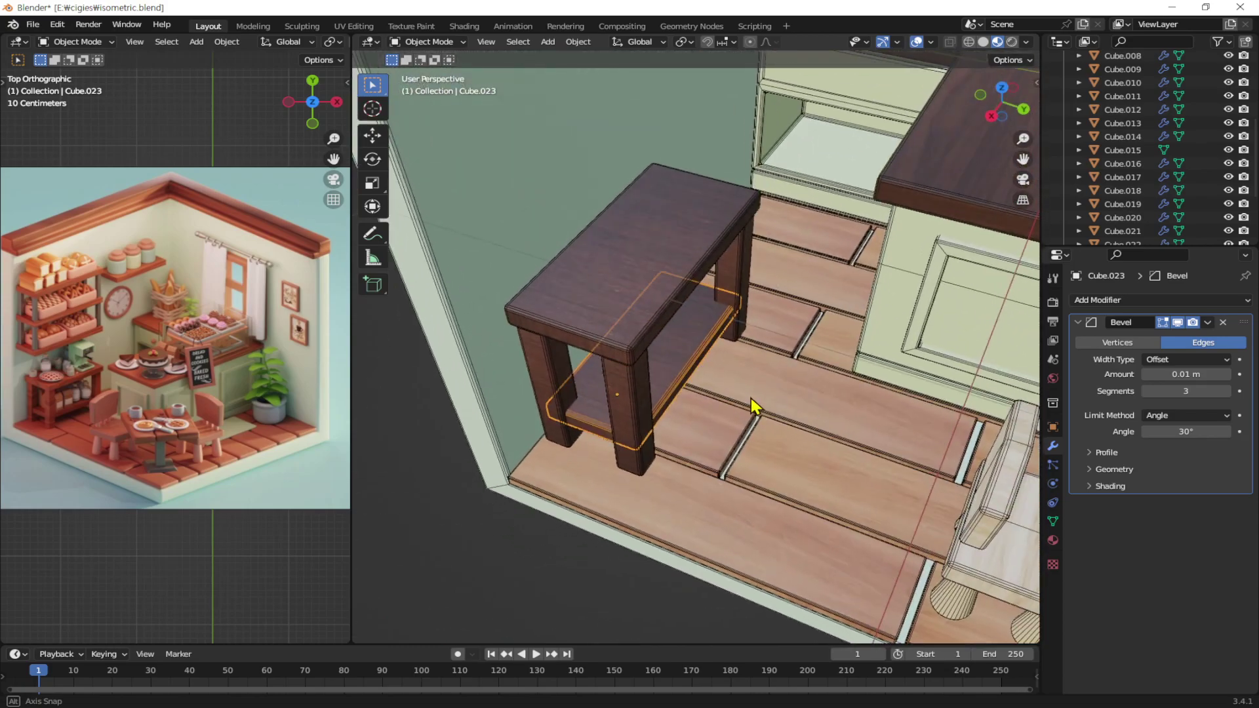
{"action": "type", "text": "sy"}
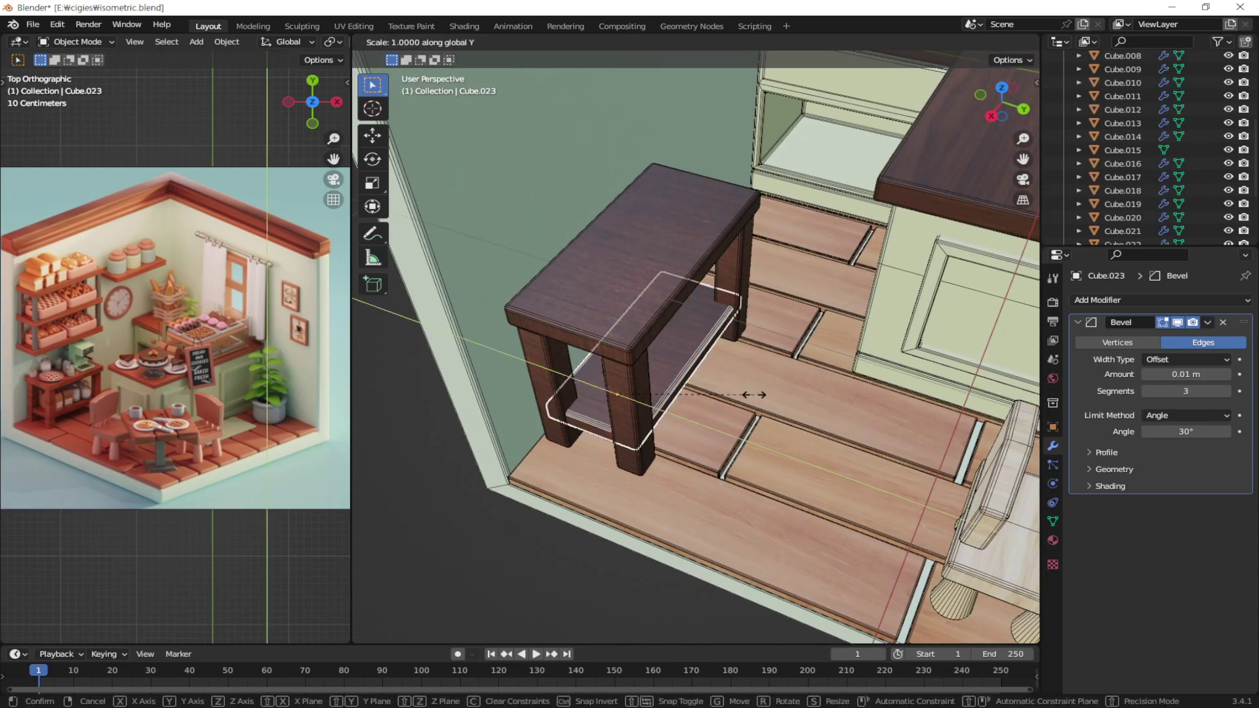
{"action": "type", "text": "-1"}
{"action": "key", "text": "Return"}
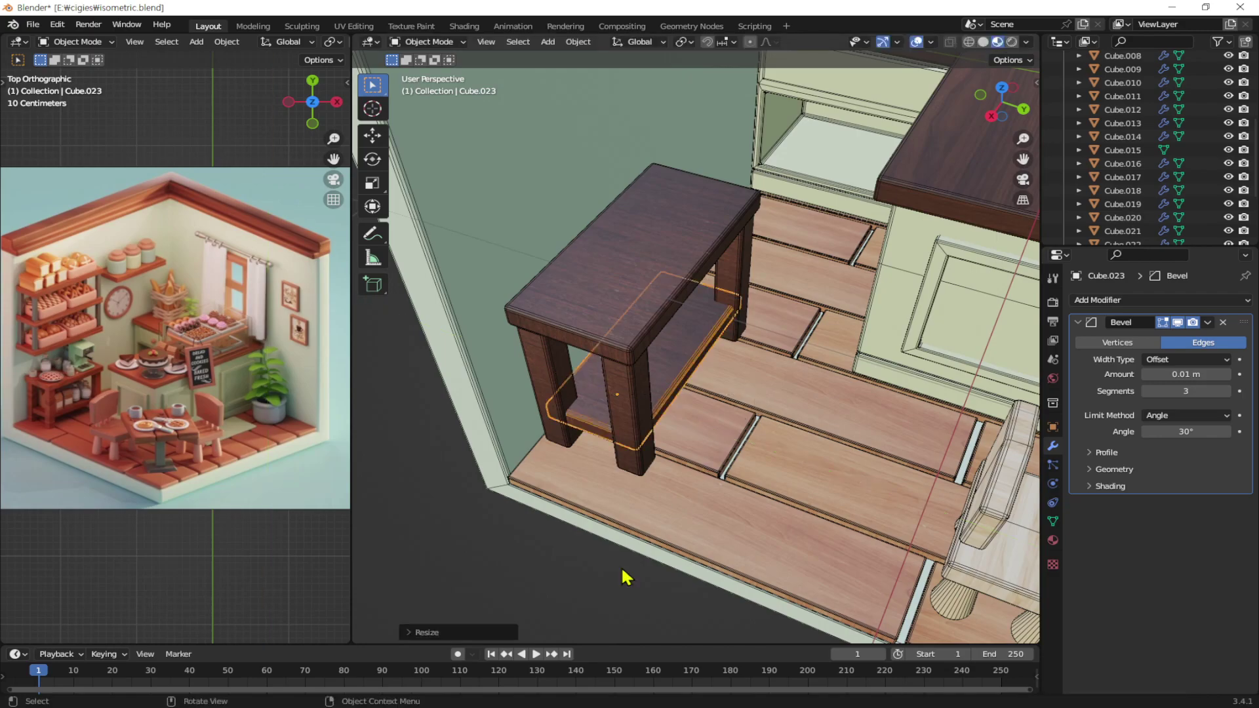
{"action": "middle_click_drag", "start_coordinate": [653, 551], "coordinate": [685, 463]}
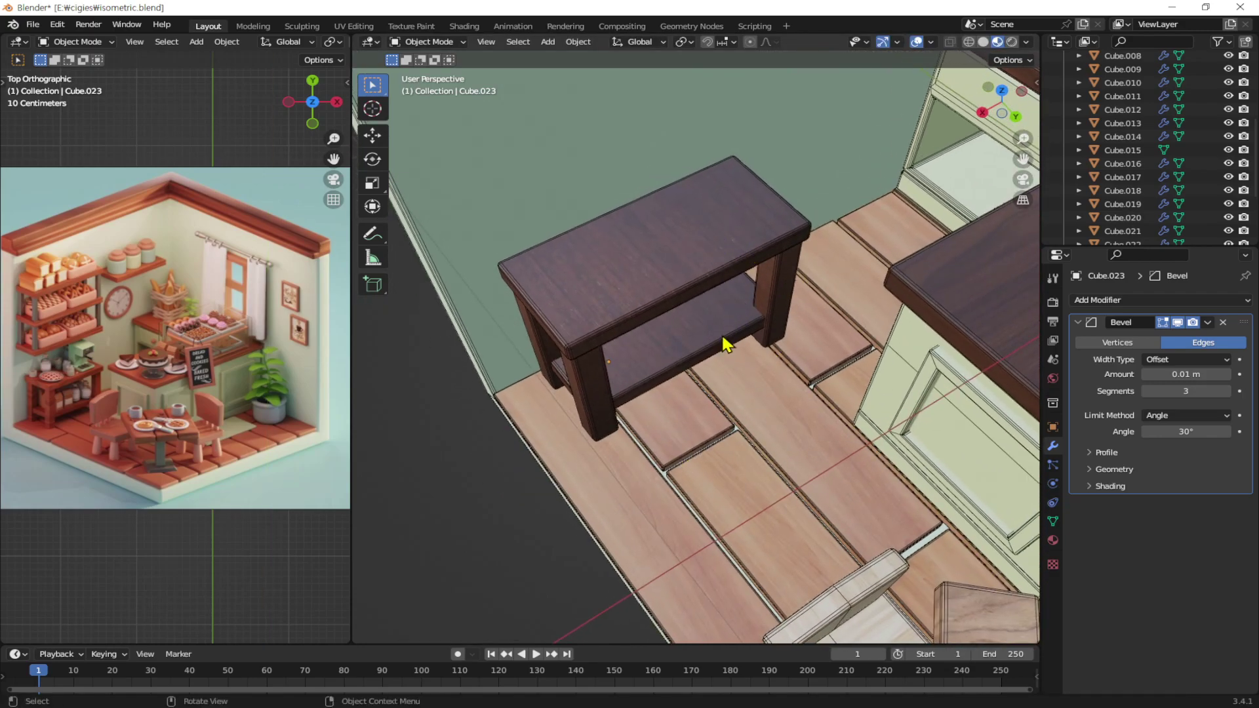
{"action": "scroll", "coordinate": [718, 457], "scroll_direction": "down", "scroll_amount": 3}
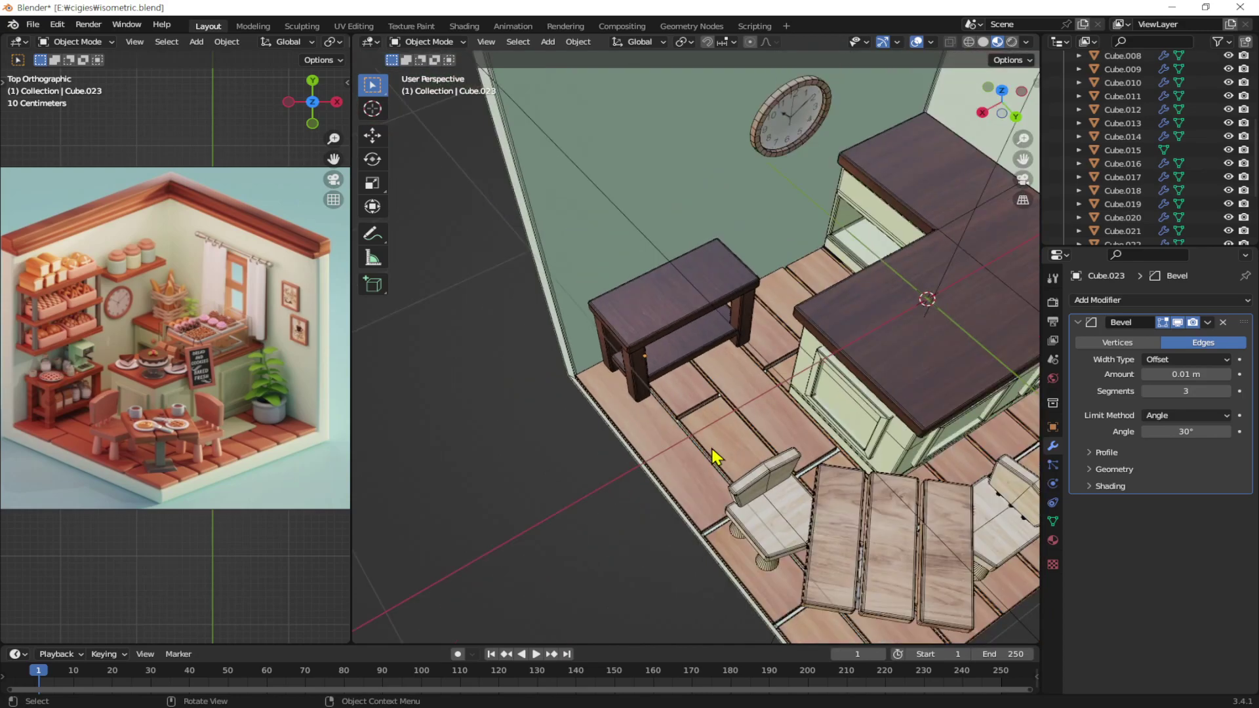
{"action": "mouse_move", "coordinate": [717, 455]}
{"action": "middle_mouse_down"}
{"action": "mouse_move", "coordinate": [846, 436]}
{"action": "mouse_move", "coordinate": [807, 474]}
{"action": "mouse_move", "coordinate": [822, 450]}
{"action": "mouse_move", "coordinate": [764, 445]}
{"action": "mouse_move", "coordinate": [763, 459]}
{"action": "mouse_move", "coordinate": [852, 455]}
{"action": "middle_mouse_up"}
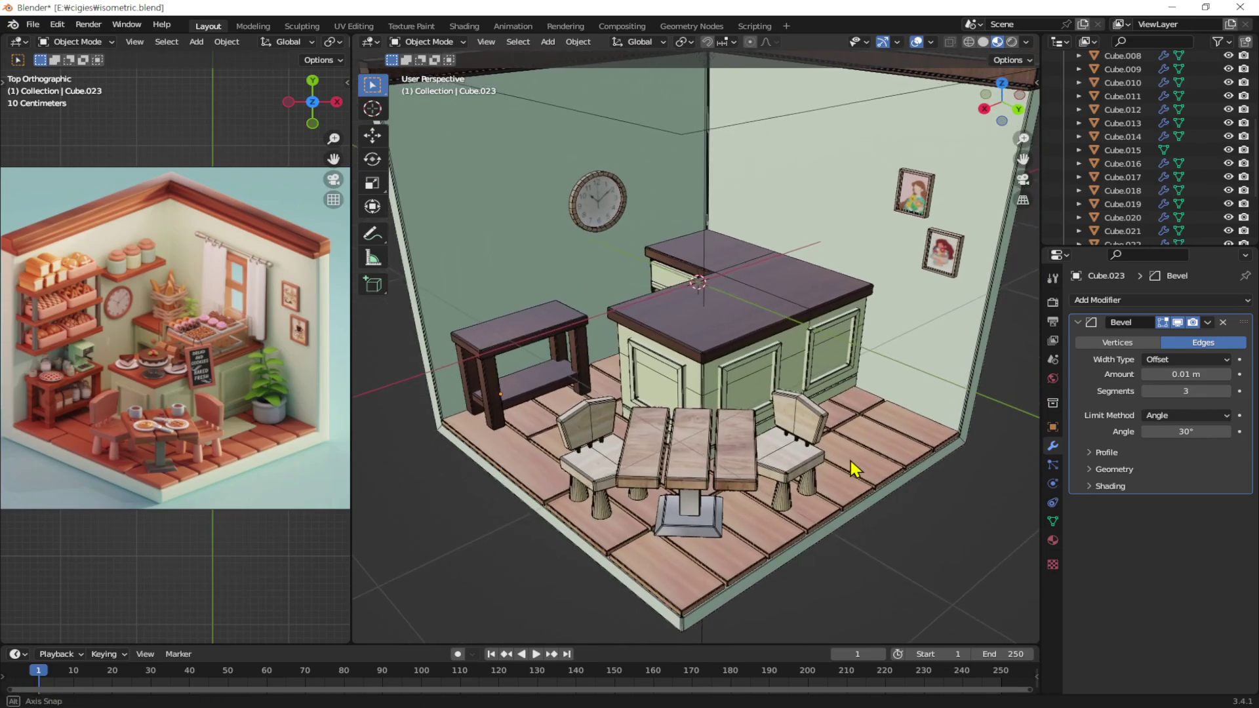
{"action": "left_click", "coordinate": [1013, 44]}
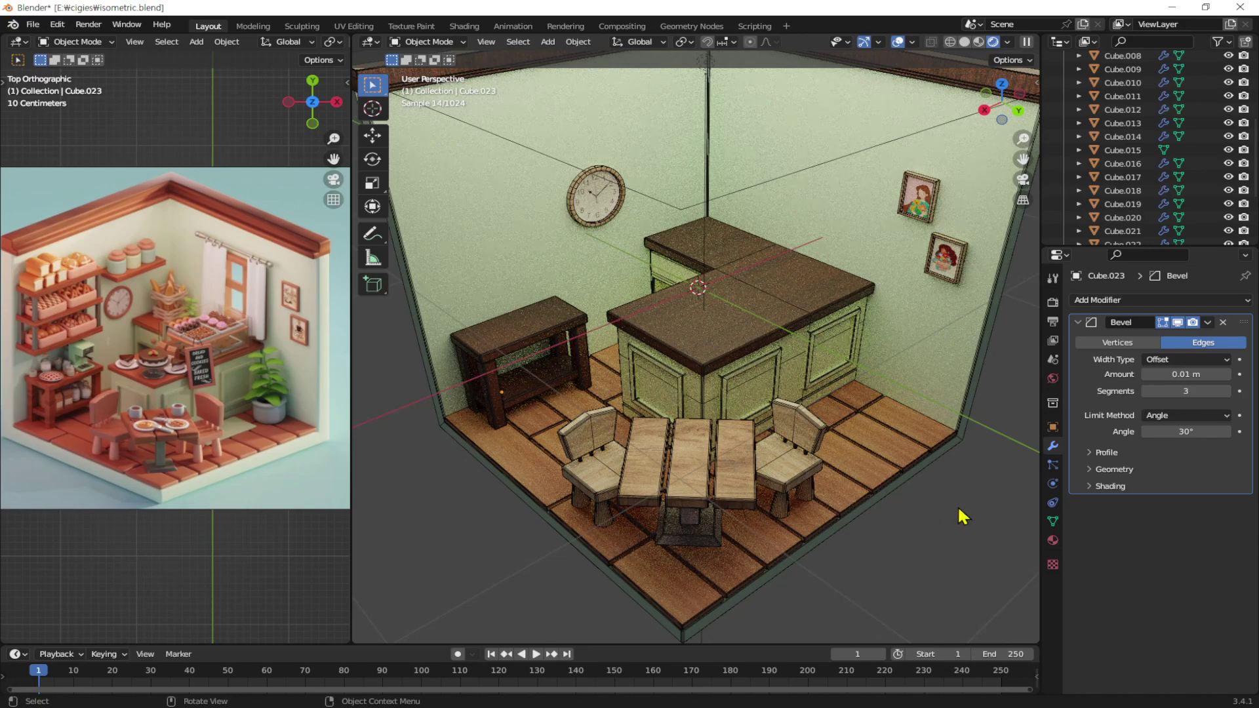
Save isometric.blend, then select the bench top board Cube.017 and recentre the view
{"action": "key", "text": "ctrl"}
{"action": "key", "text": "ctrl+s"}
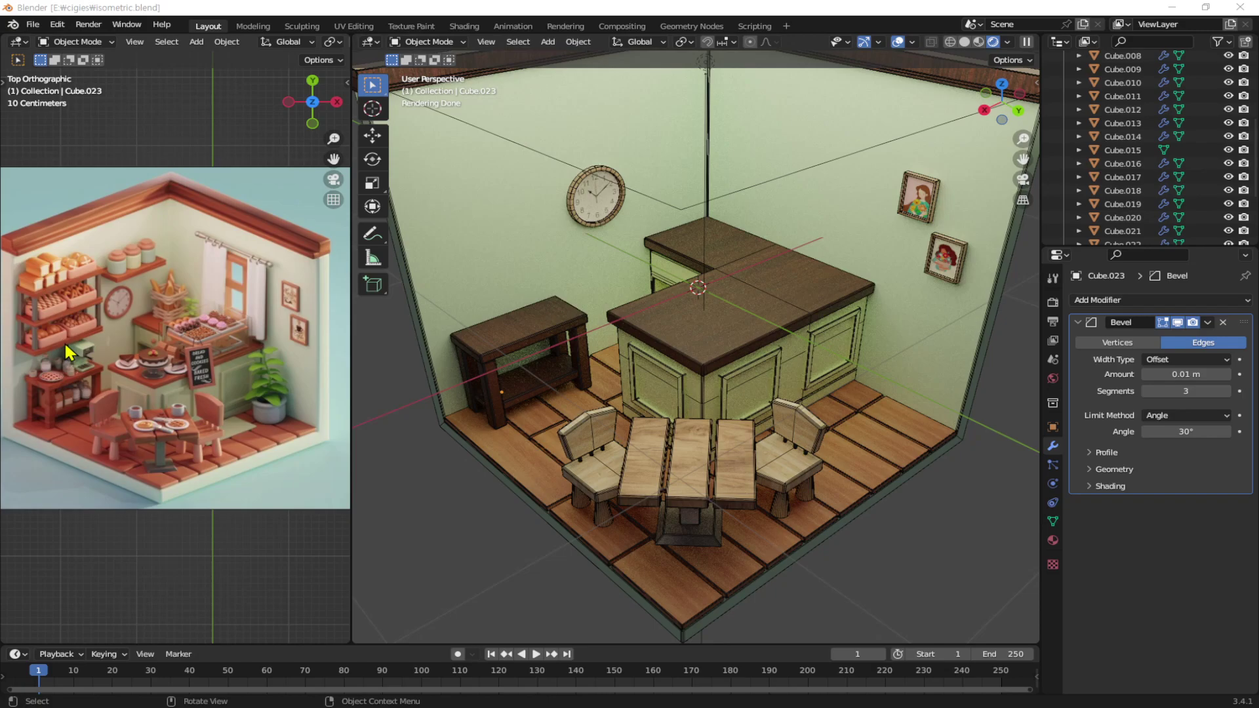
{"action": "left_click", "coordinate": [518, 342]}
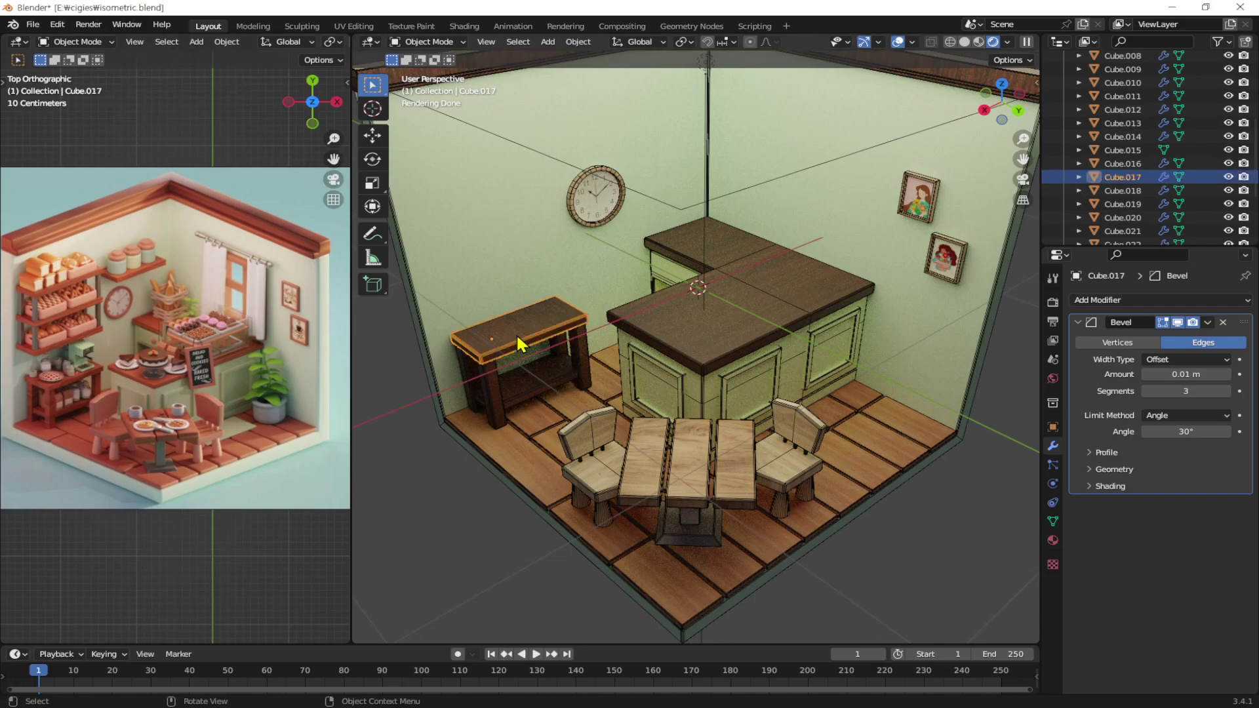
{"action": "middle_click_drag", "start_coordinate": [561, 334], "coordinate": [682, 390], "text": "shift"}
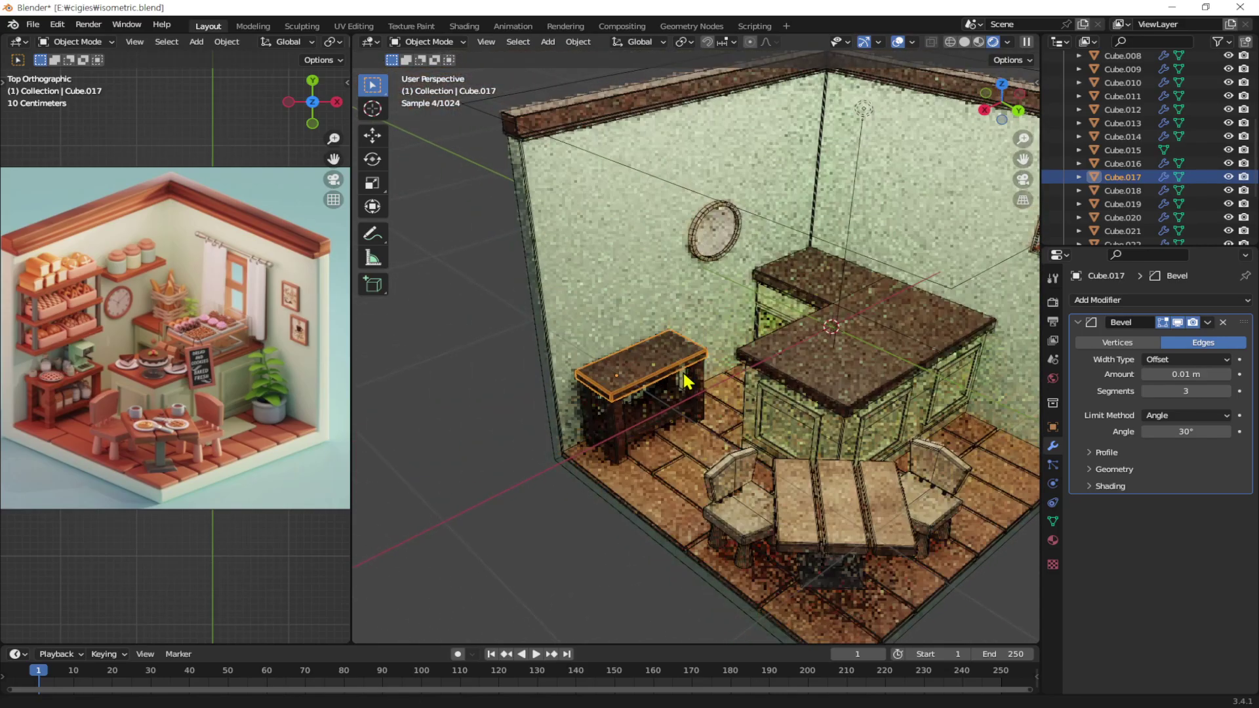
In Solid shading, copy the bench top about 0.35 m straight up as Cube.024 and edit its mesh
{"action": "left_click", "coordinate": [964, 41]}
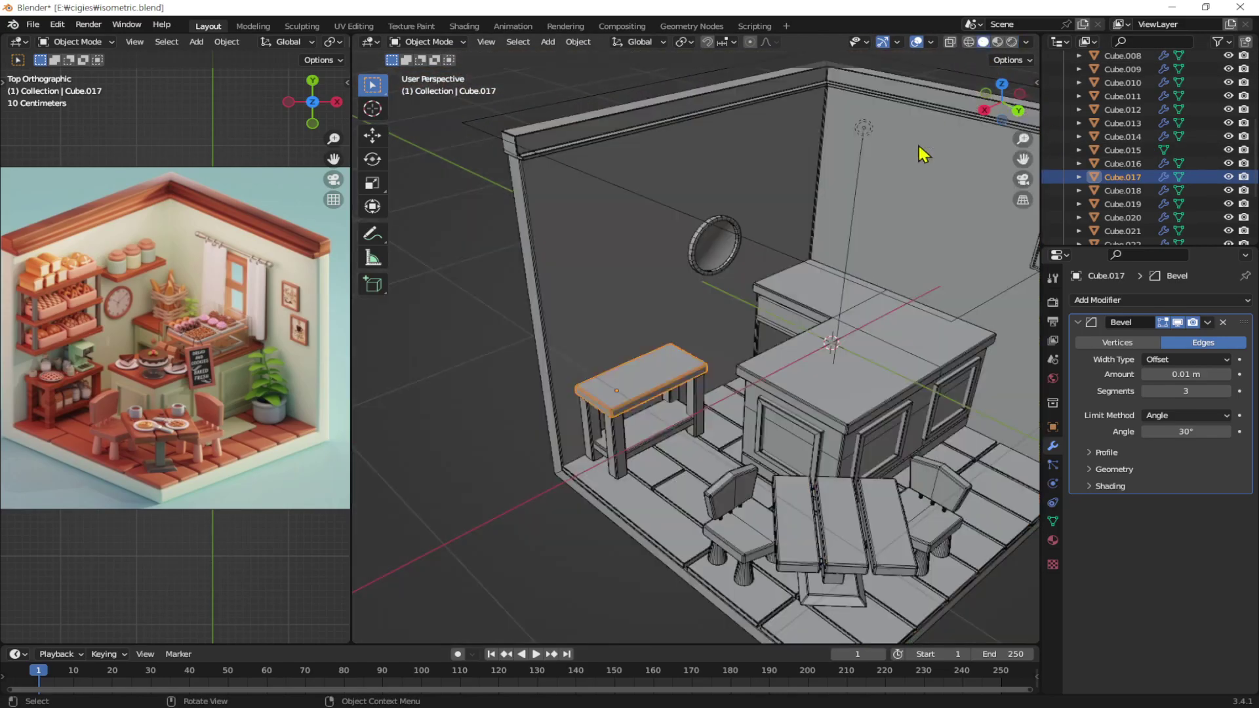
{"action": "mouse_move", "coordinate": [844, 402]}
{"action": "middle_mouse_down", "text": "shift"}
{"action": "mouse_move", "coordinate": [706, 416]}
{"action": "mouse_move", "coordinate": [753, 408]}
{"action": "mouse_move", "coordinate": [664, 398]}
{"action": "middle_mouse_up", "text": "shift"}
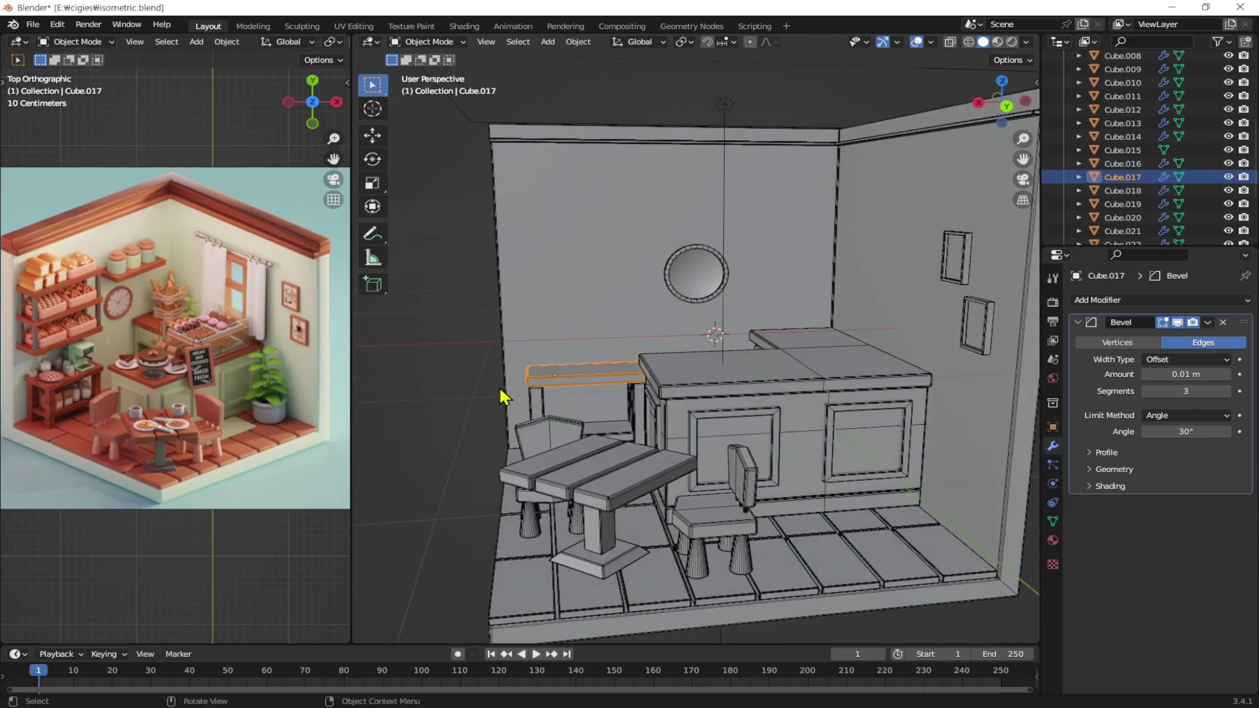
{"action": "key", "text": "shift+d"}
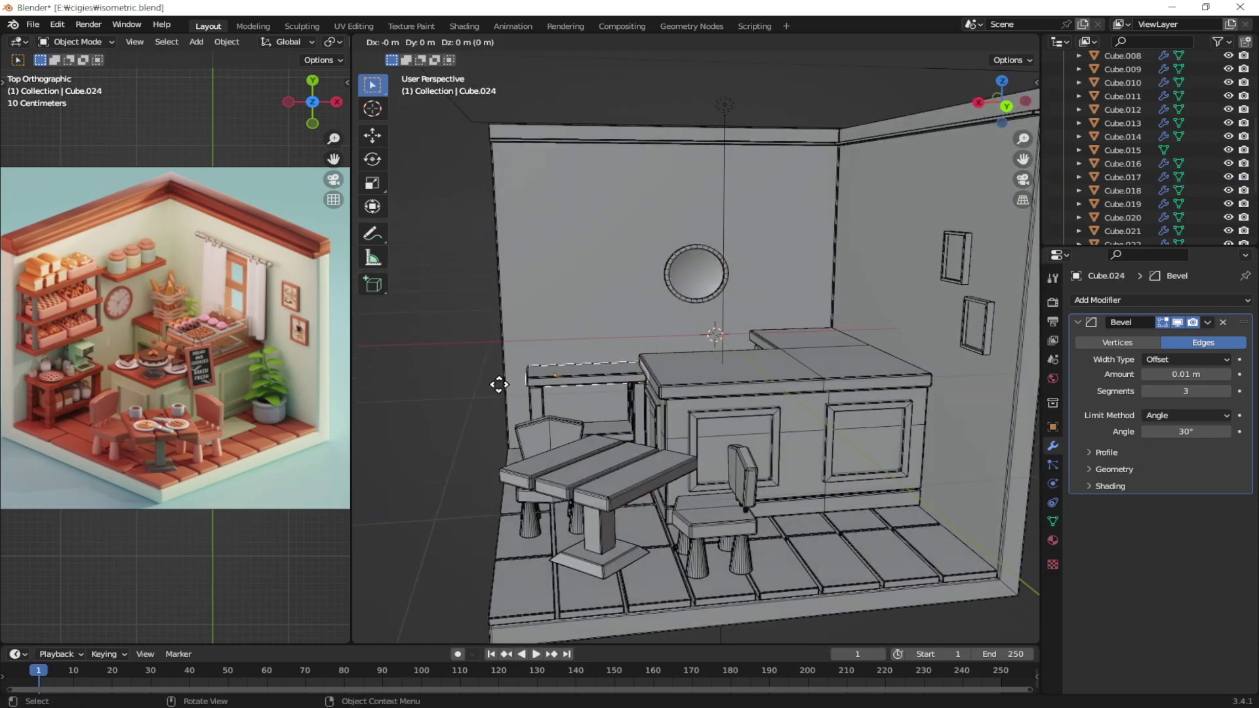
{"action": "key", "text": "z"}
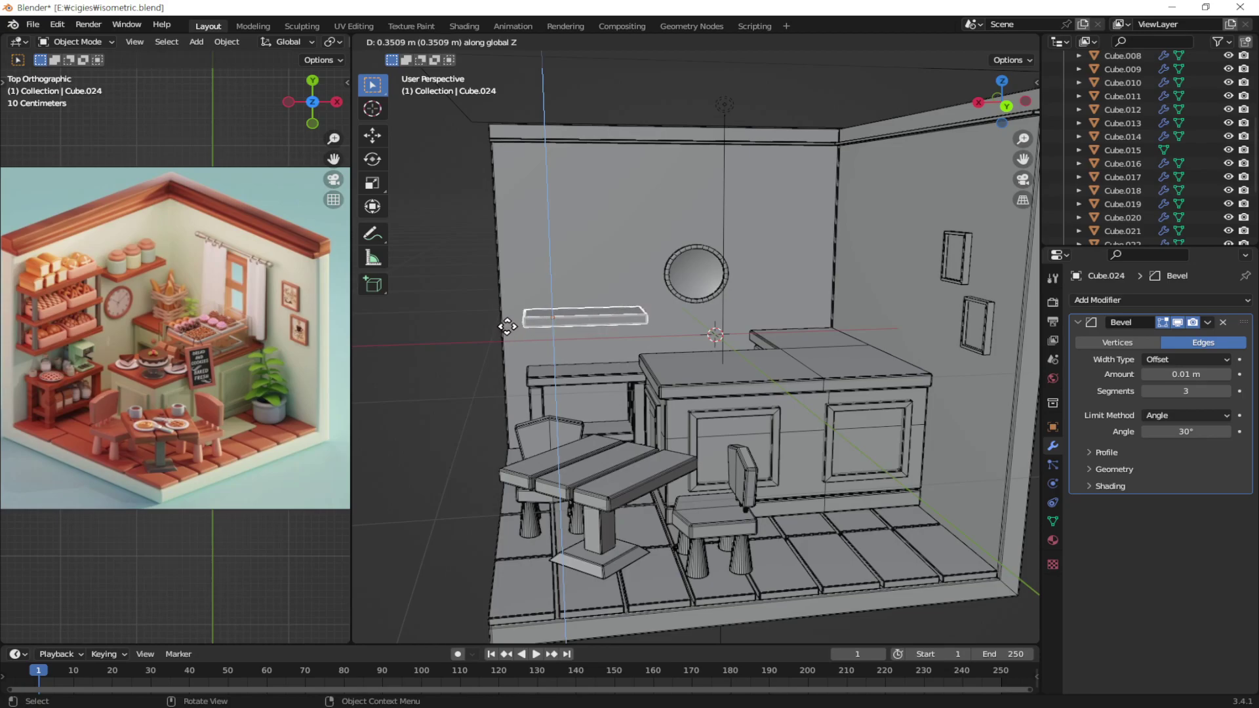
{"action": "left_click", "coordinate": [507, 326]}
{"action": "middle_click_drag", "start_coordinate": [661, 346], "coordinate": [811, 369]}
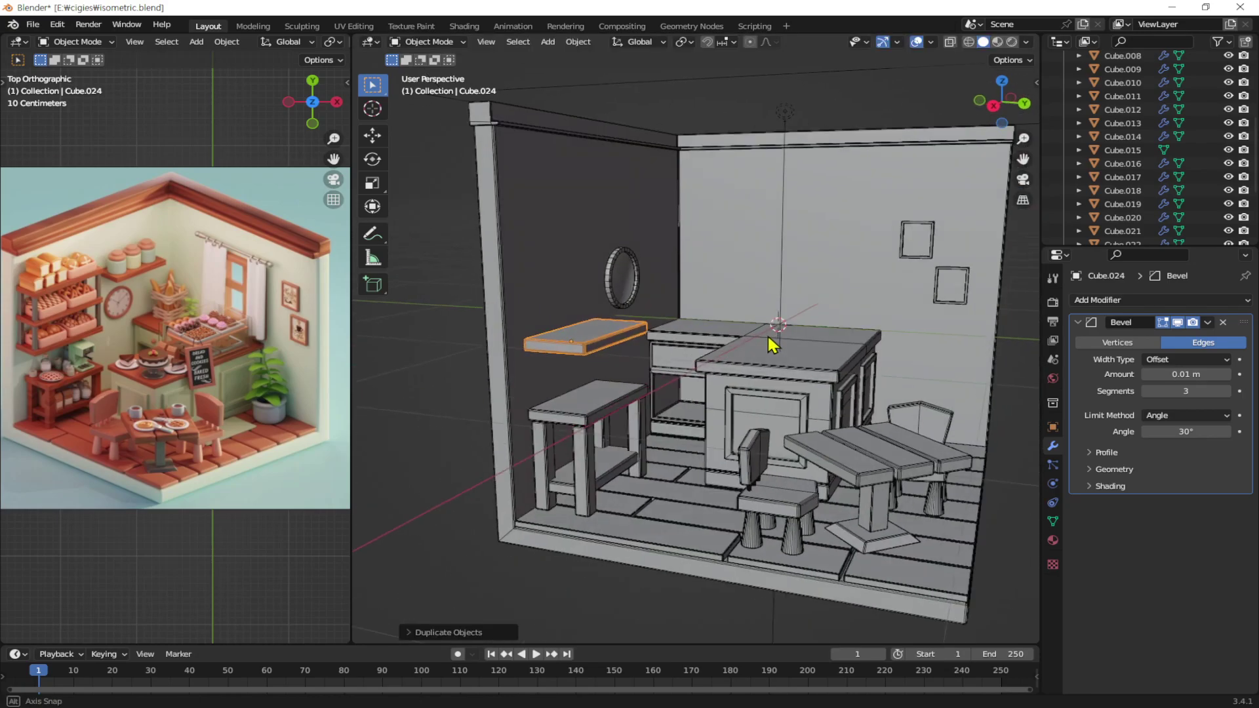
{"action": "scroll", "coordinate": [811, 369], "scroll_direction": "up", "scroll_amount": 1}
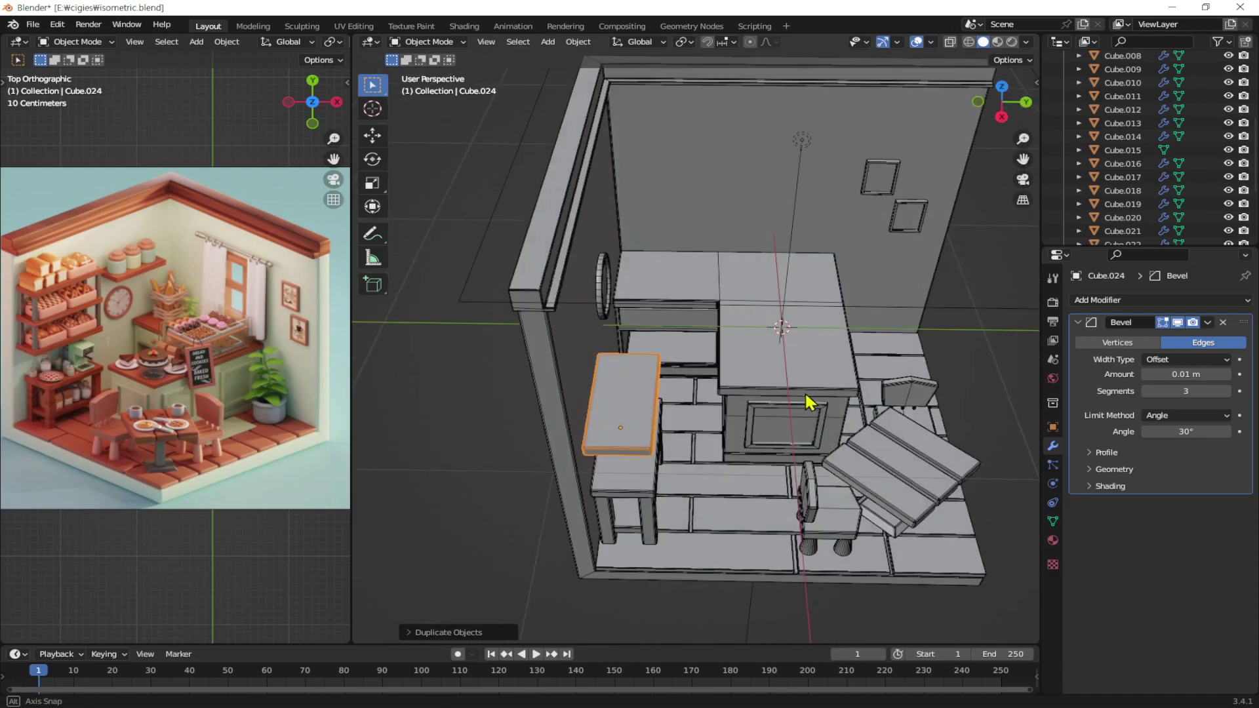
{"action": "scroll", "coordinate": [813, 367], "scroll_direction": "up", "scroll_amount": 1}
{"action": "scroll", "coordinate": [663, 429], "scroll_direction": "up", "scroll_amount": 1}
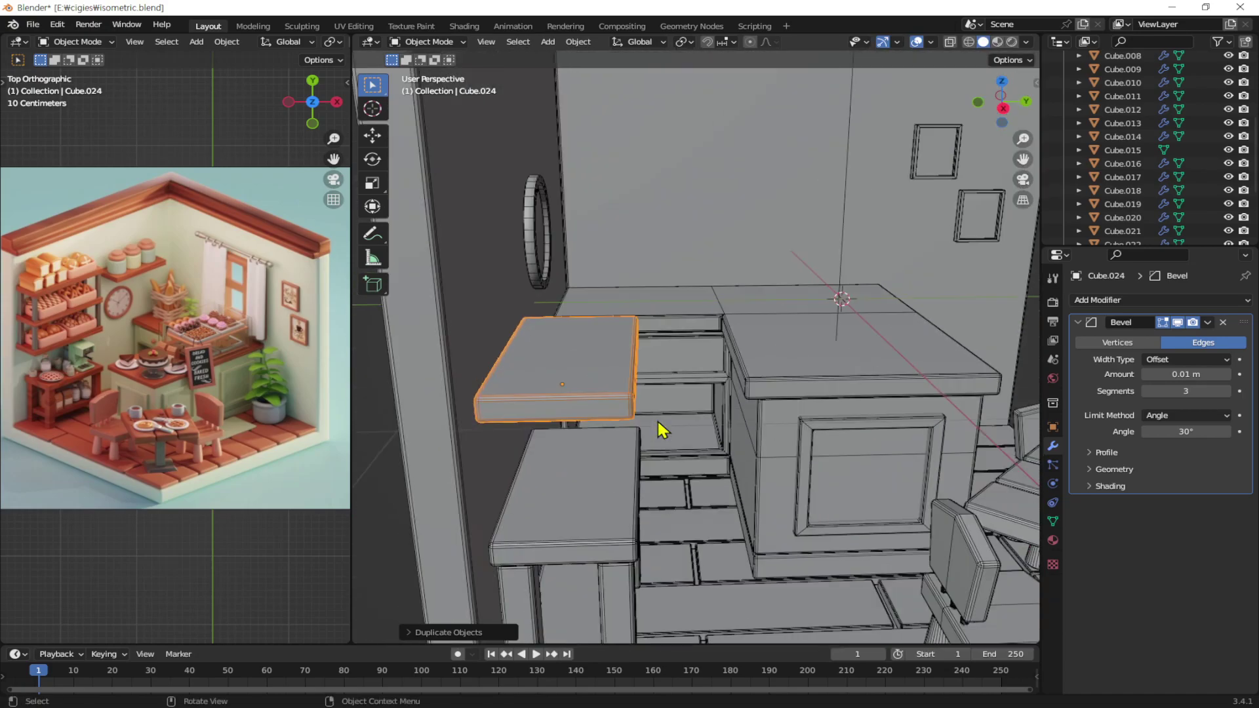
{"action": "key", "text": "Tab"}
{"action": "middle_click_drag", "start_coordinate": [669, 413], "coordinate": [754, 256]}
In see-through mode, select one end of the shelf and shorten it along Y
{"action": "left_click_drag", "start_coordinate": [755, 269], "coordinate": [652, 484]}
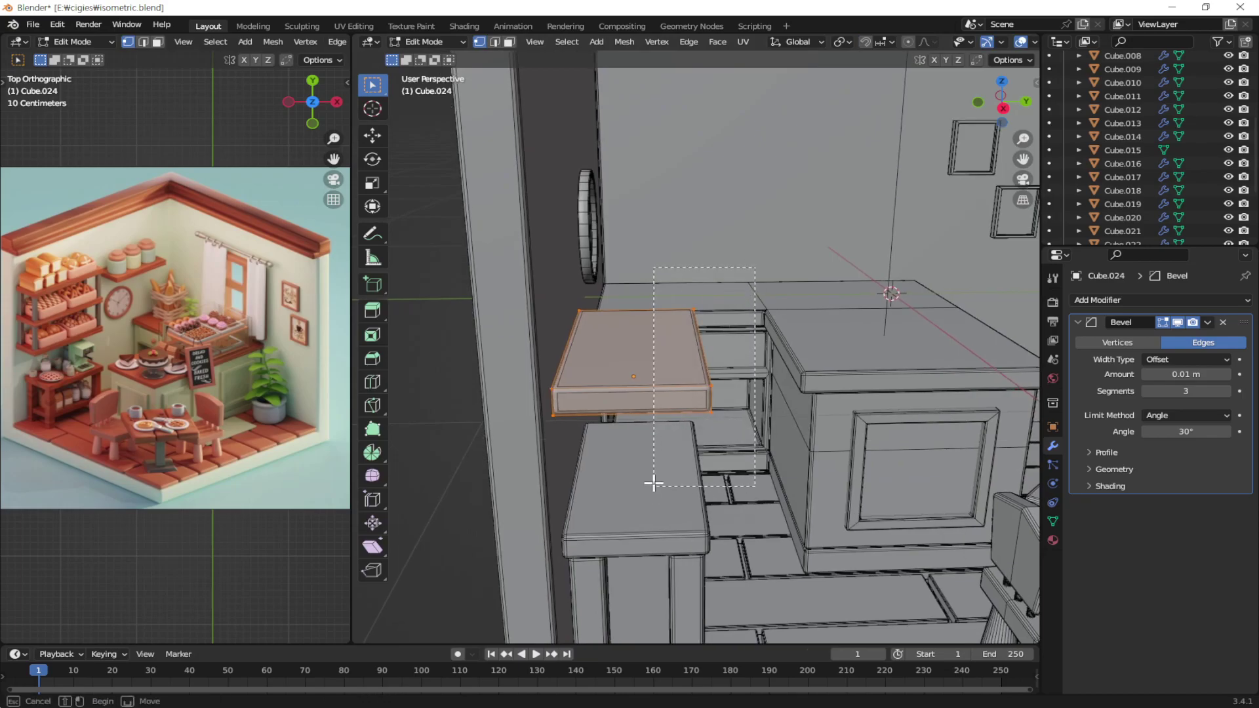
{"action": "key", "text": "alt+z"}
{"action": "mouse_move", "coordinate": [781, 281]}
{"action": "left_mouse_down"}
{"action": "mouse_move", "coordinate": [657, 461]}
{"action": "mouse_move", "coordinate": [625, 334]}
{"action": "left_mouse_up"}
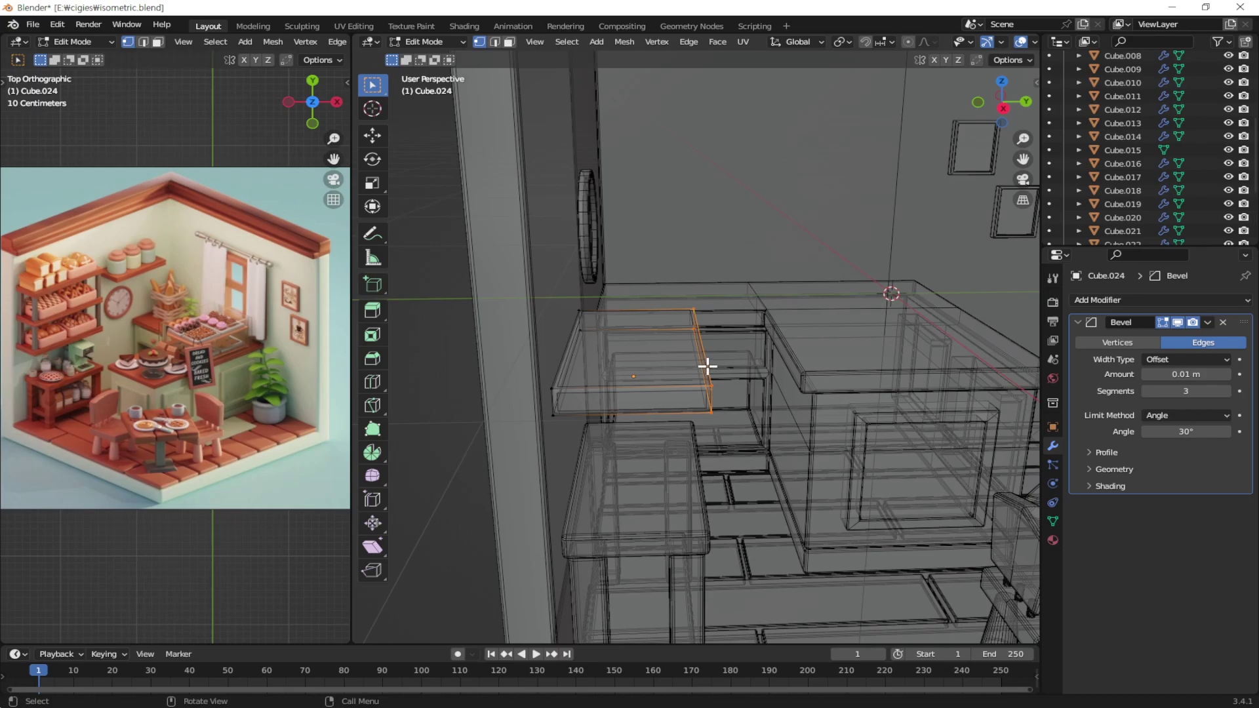
{"action": "key", "text": "g"}
{"action": "key", "text": "y"}
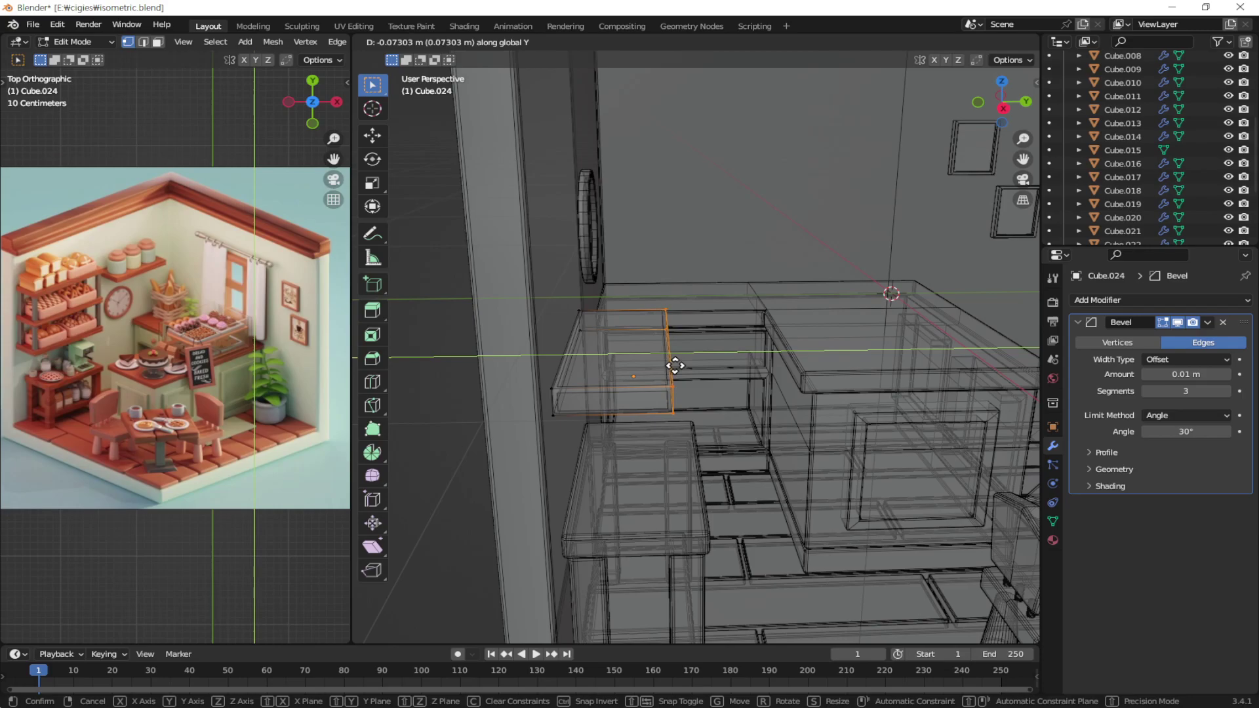
{"action": "left_click", "coordinate": [675, 365]}
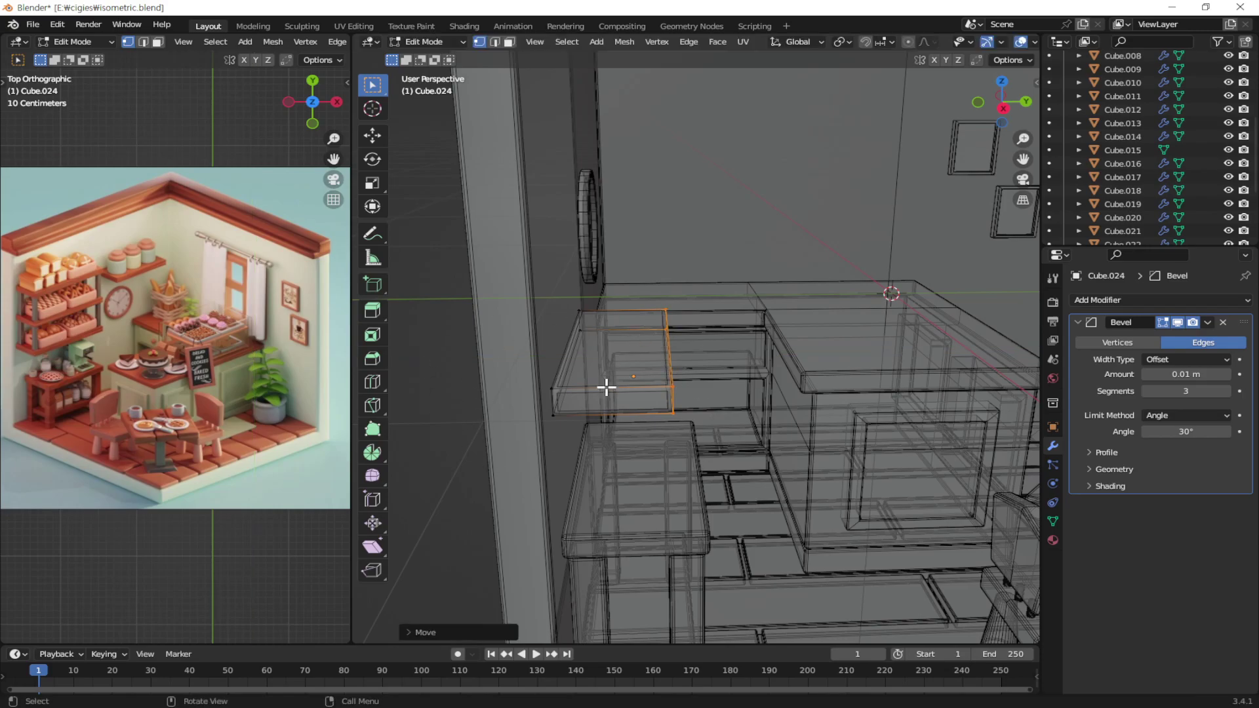
Widen the thin shelf board along the X axis
{"action": "middle_click_drag", "start_coordinate": [718, 375], "coordinate": [714, 381]}
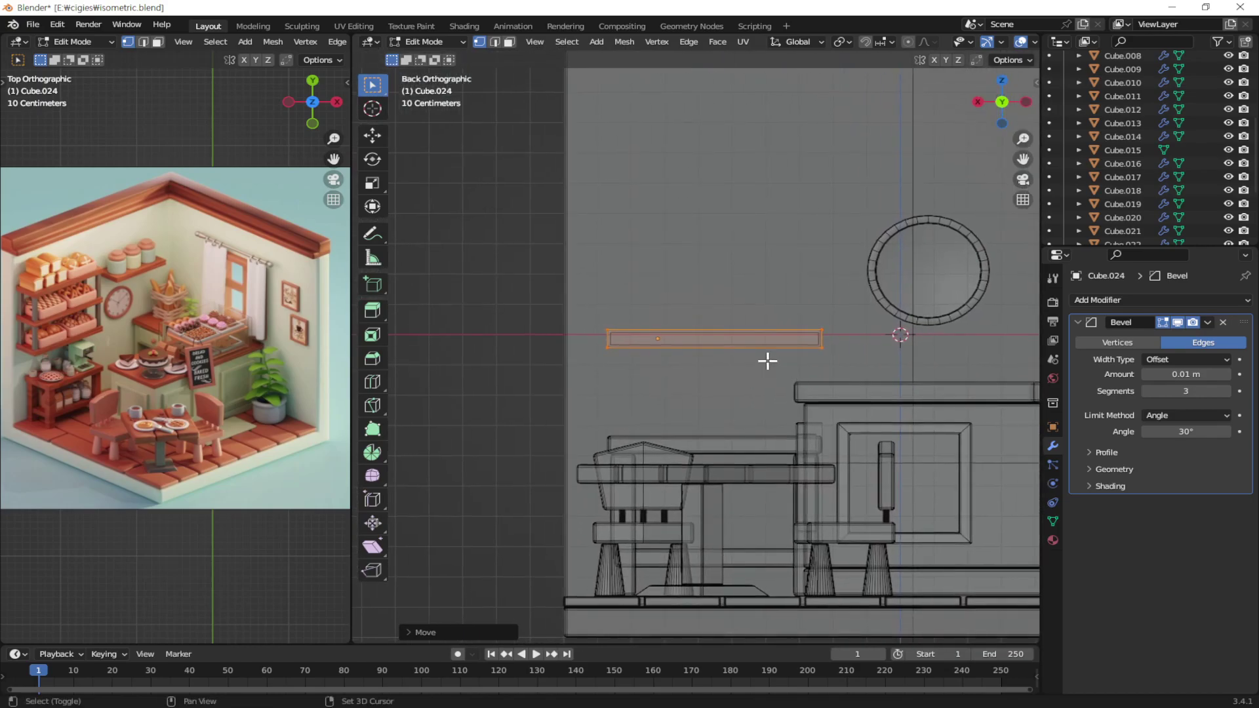
{"action": "mouse_move", "coordinate": [866, 289]}
{"action": "middle_mouse_down"}
{"action": "mouse_move", "coordinate": [818, 419]}
{"action": "mouse_move", "coordinate": [843, 379]}
{"action": "middle_mouse_up"}
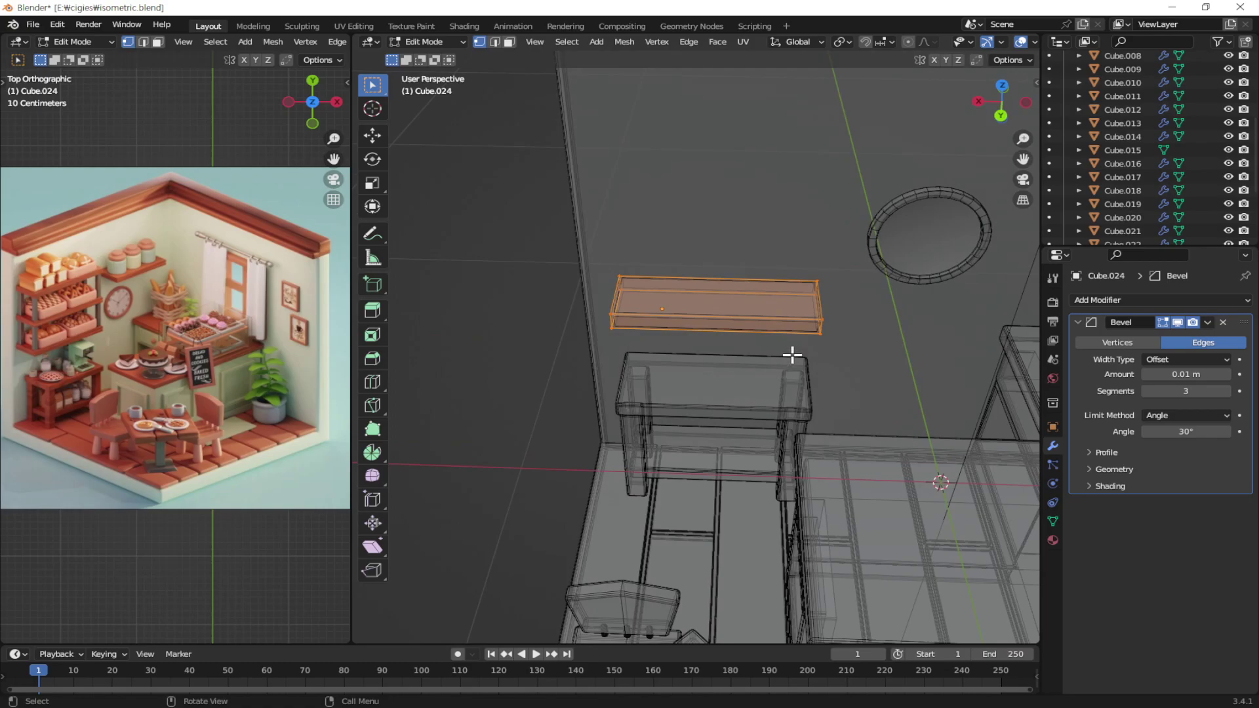
{"action": "key", "text": "s"}
{"action": "key", "text": "x"}
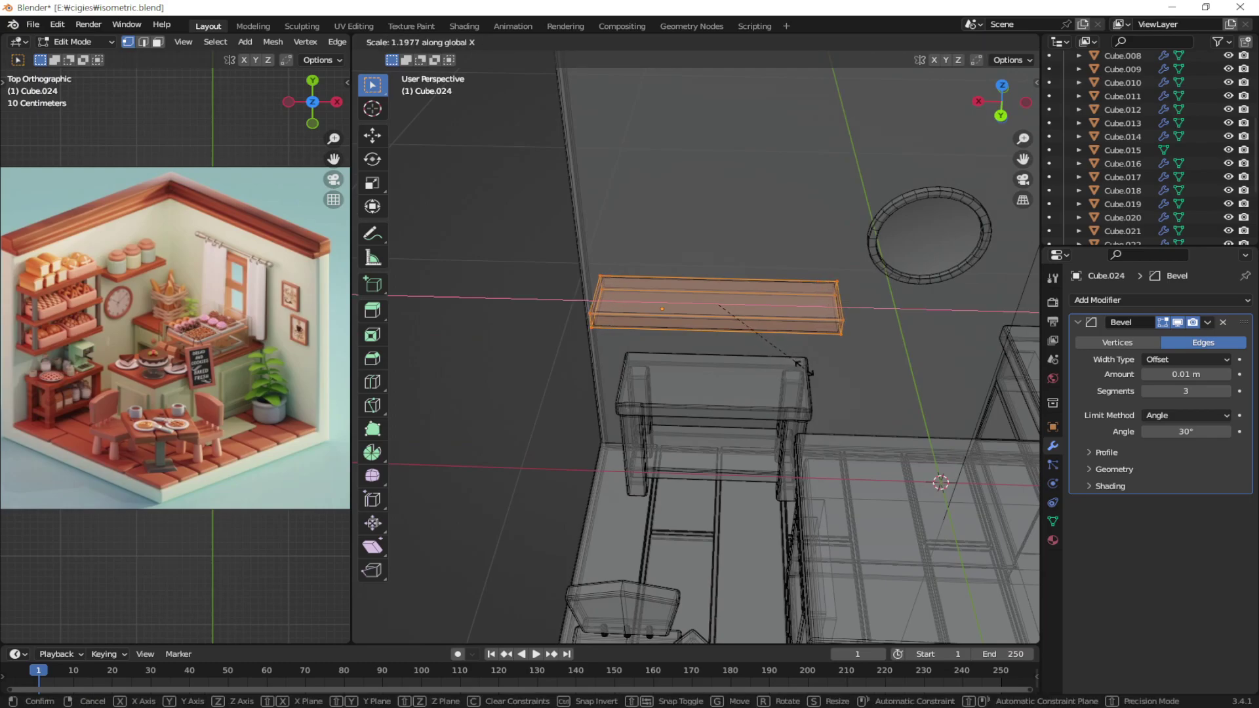
{"action": "left_click", "coordinate": [798, 364]}
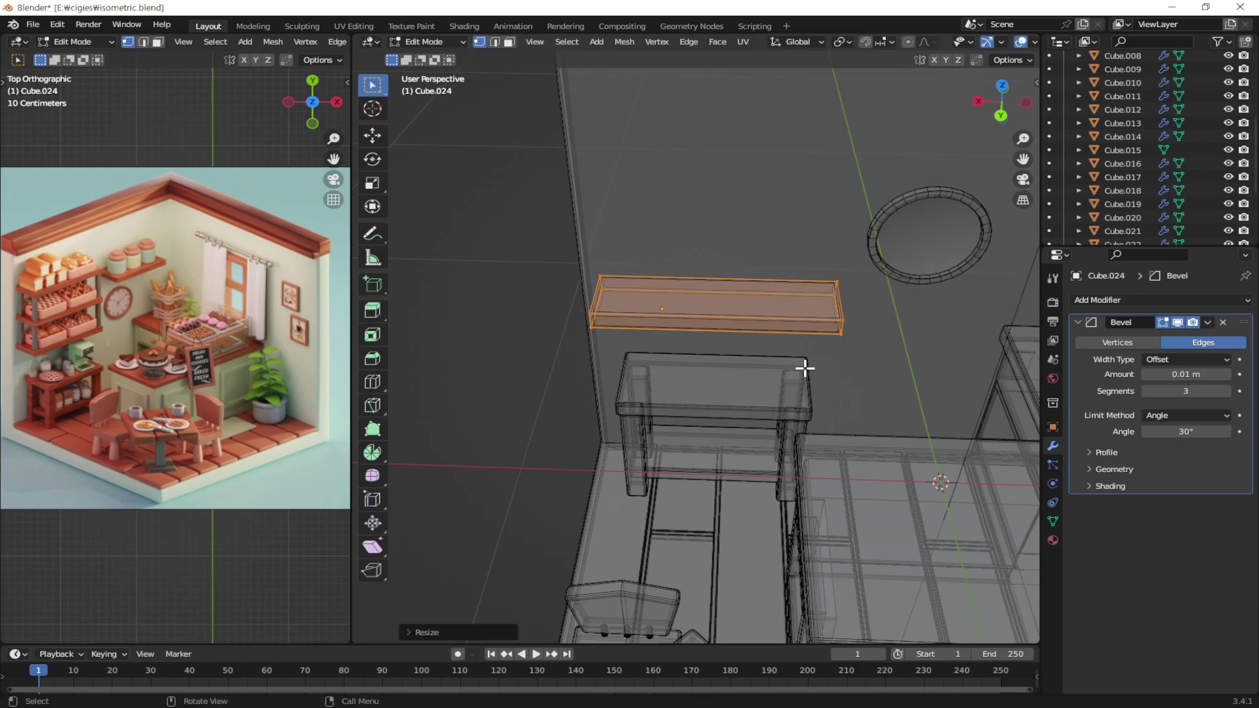
In Right view, nudge the shelf board about 0.036 m along Y
{"action": "mouse_move", "coordinate": [804, 369]}
{"action": "middle_mouse_down"}
{"action": "mouse_move", "coordinate": [843, 417]}
{"action": "mouse_move", "coordinate": [942, 389]}
{"action": "mouse_move", "coordinate": [915, 436]}
{"action": "middle_mouse_up"}
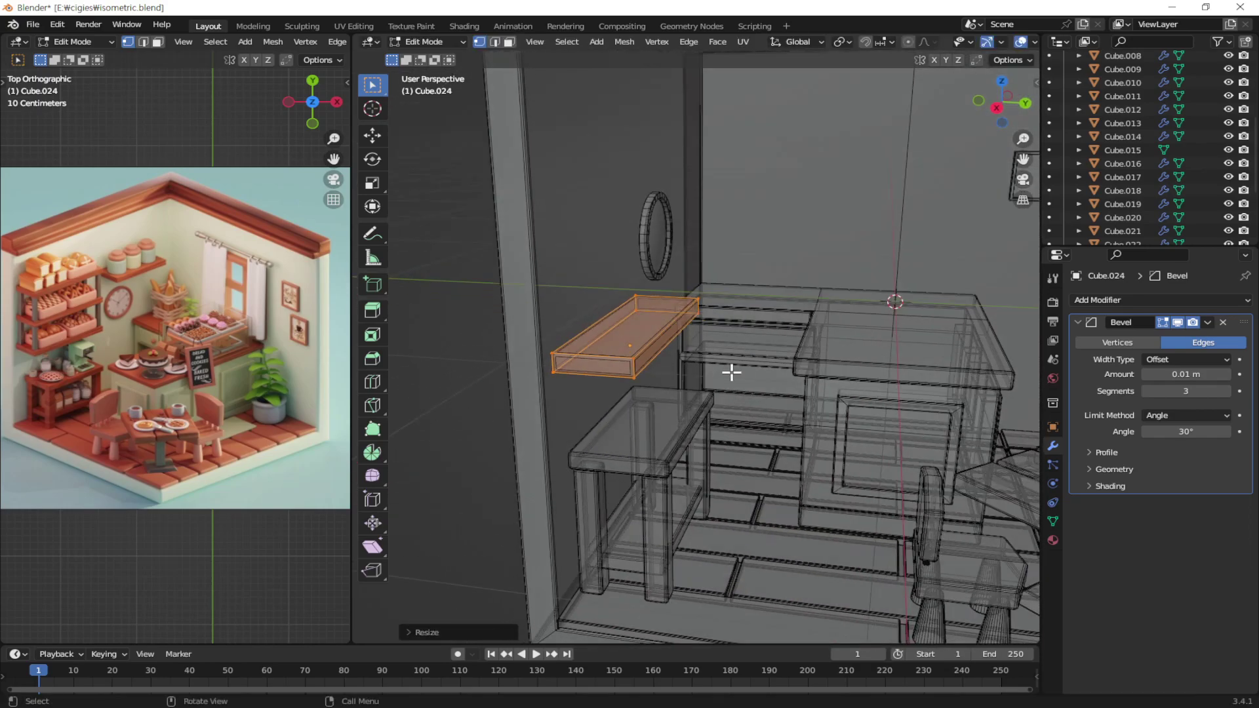
{"action": "key", "text": "KP_3"}
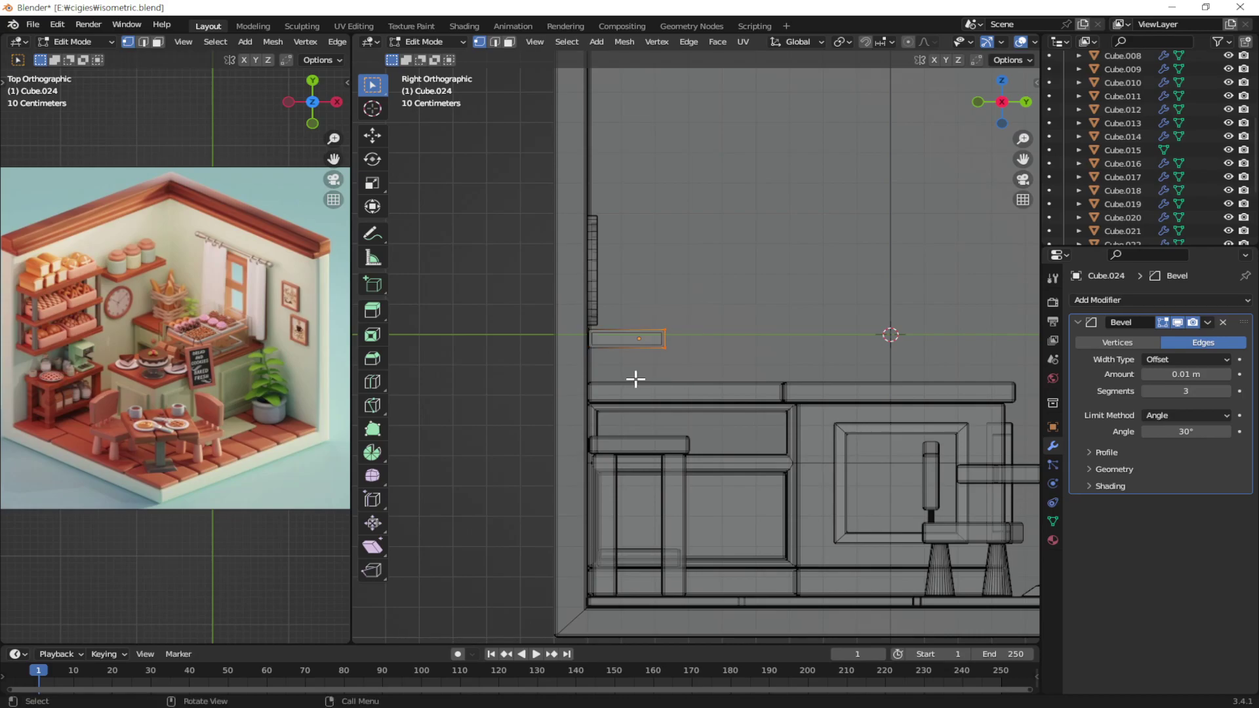
{"action": "mouse_move", "coordinate": [635, 379]}
{"action": "middle_mouse_down"}
{"action": "mouse_move", "coordinate": [702, 422]}
{"action": "mouse_move", "coordinate": [717, 357]}
{"action": "middle_mouse_up"}
{"action": "key", "text": "KP_3"}
{"action": "key", "text": "g"}
{"action": "key", "text": "y"}
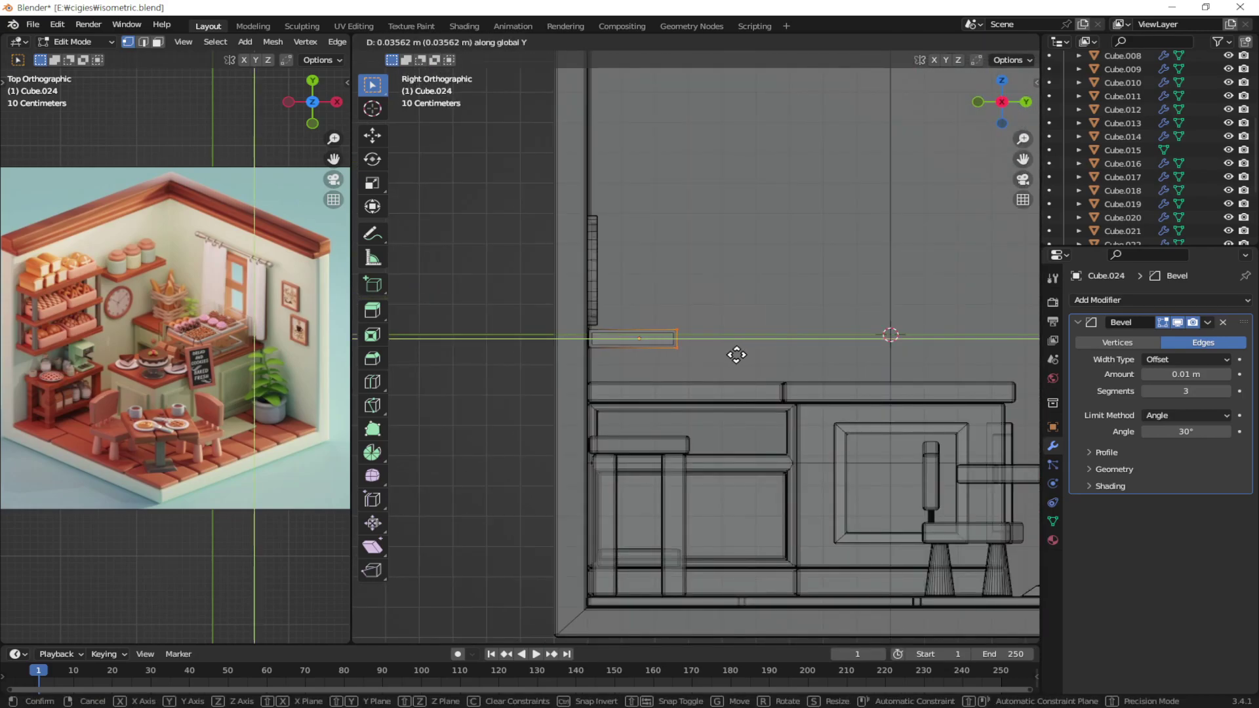
{"action": "left_click", "coordinate": [737, 355]}
{"action": "mouse_move", "coordinate": [767, 359]}
{"action": "middle_mouse_down"}
{"action": "mouse_move", "coordinate": [643, 441]}
{"action": "mouse_move", "coordinate": [637, 415]}
{"action": "mouse_move", "coordinate": [676, 247]}
{"action": "middle_mouse_up"}
Add an Array modifier to the shelf with X factor 0, Z offset 5.4, count 3
{"action": "key", "text": "Tab"}
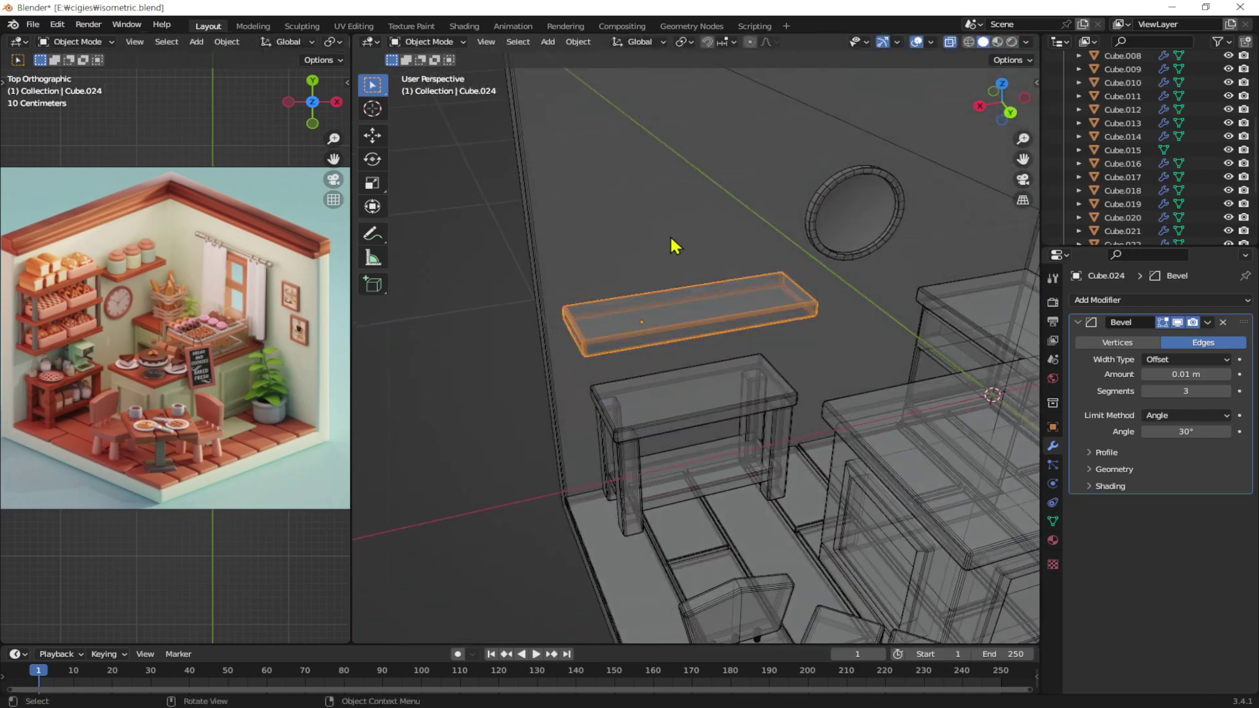
{"action": "mouse_move", "coordinate": [776, 355]}
{"action": "middle_mouse_down"}
{"action": "mouse_move", "coordinate": [754, 467]}
{"action": "mouse_move", "coordinate": [732, 413]}
{"action": "mouse_move", "coordinate": [743, 410]}
{"action": "mouse_move", "coordinate": [727, 401]}
{"action": "middle_mouse_up"}
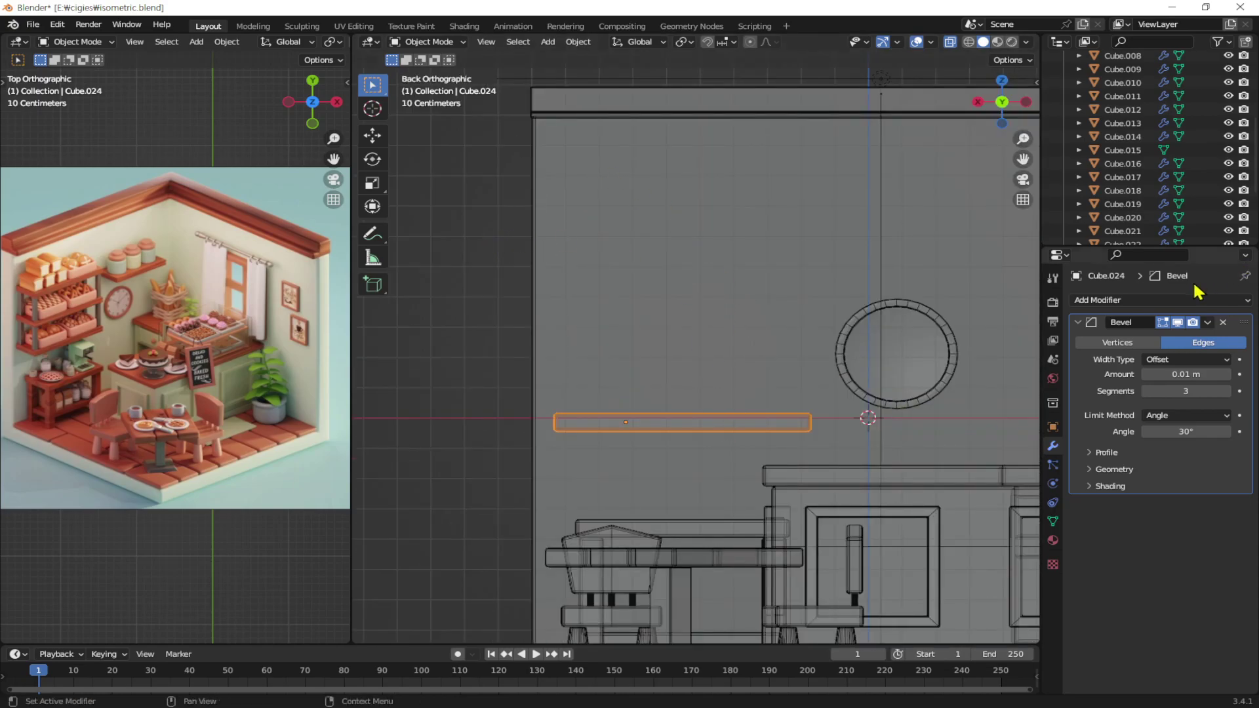
{"action": "left_click", "coordinate": [1178, 300]}
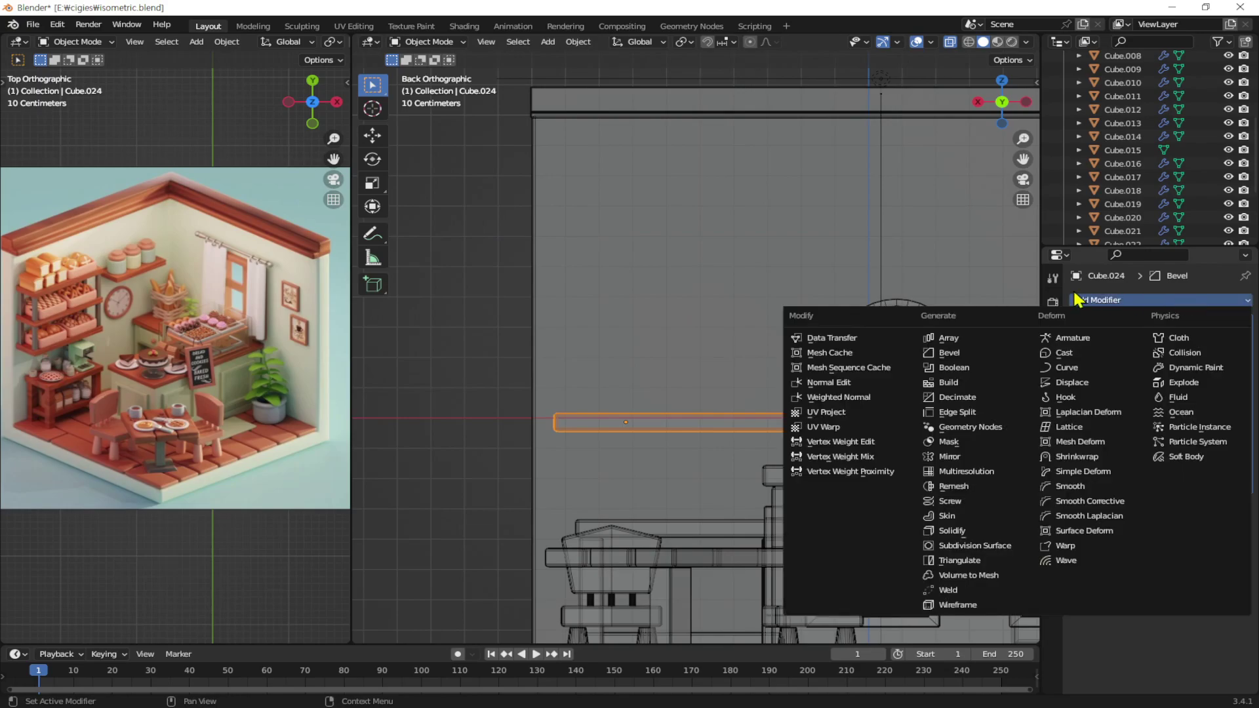
{"action": "left_click", "coordinate": [978, 339]}
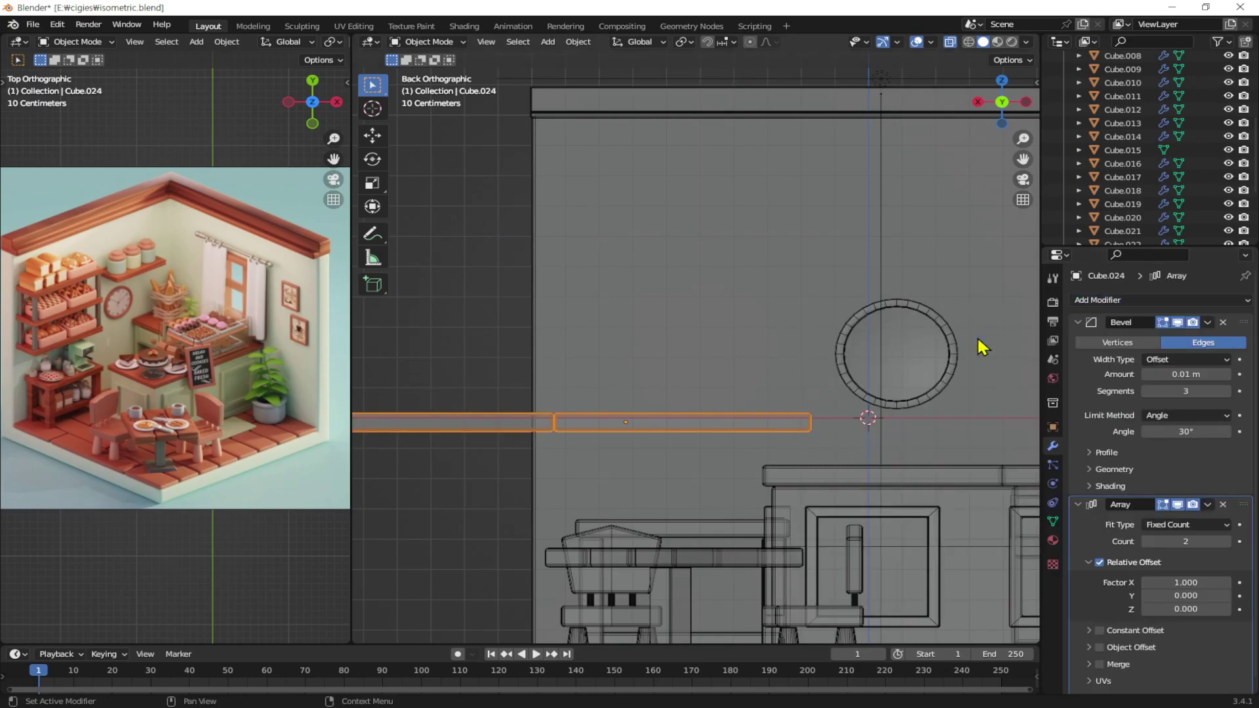
{"action": "left_click", "coordinate": [1185, 583]}
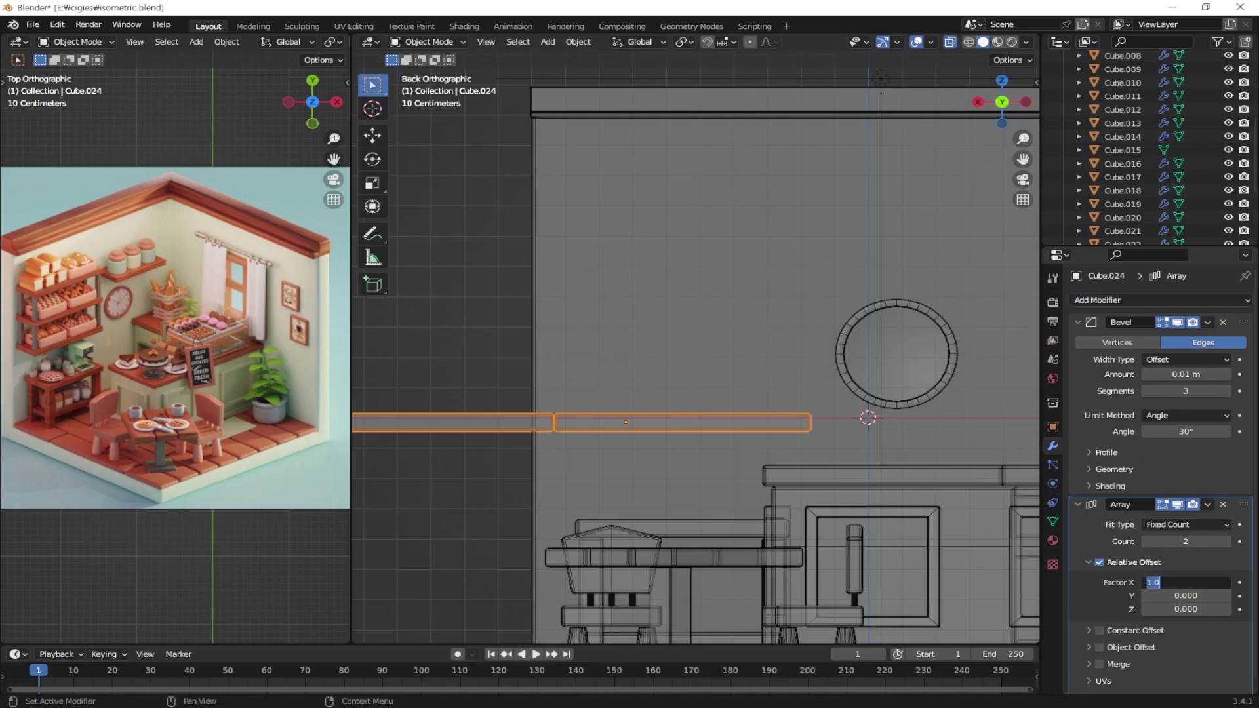
{"action": "type", "text": "0"}
{"action": "key", "text": "Return"}
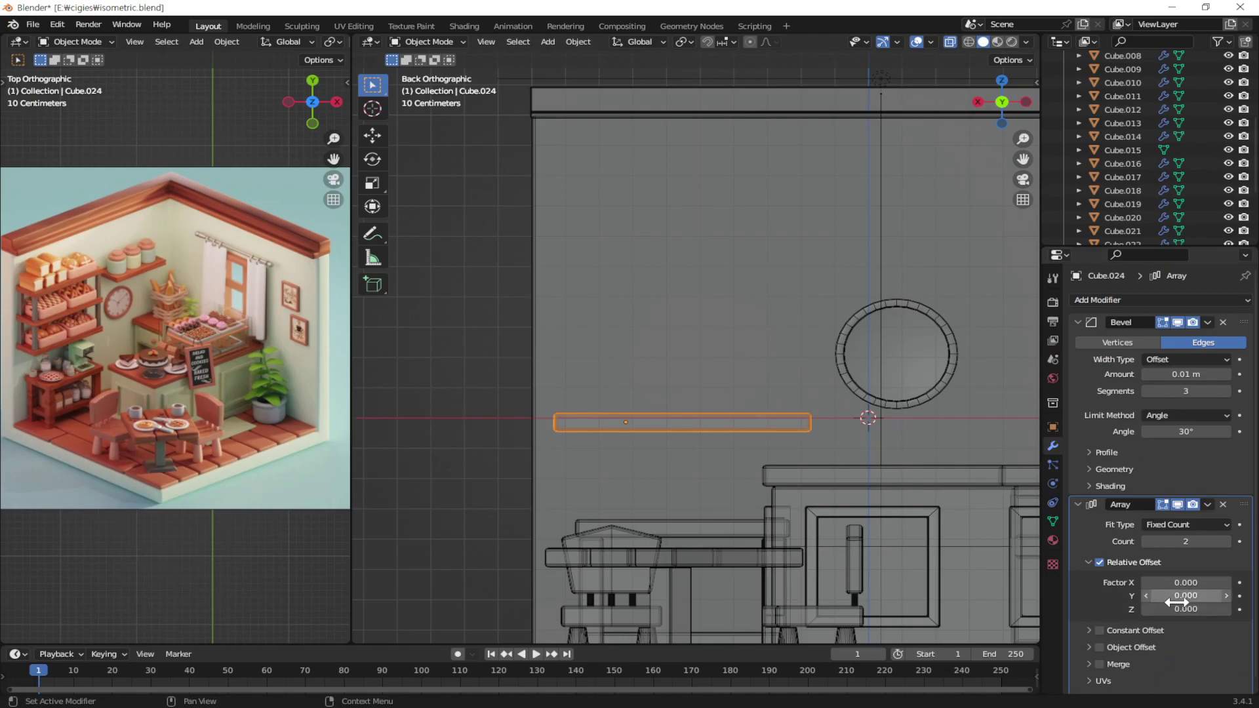
{"action": "mouse_move", "coordinate": [1186, 609]}
{"action": "left_mouse_down"}
{"action": "mouse_move", "coordinate": [1220, 609]}
{"action": "mouse_move", "coordinate": [1174, 608]}
{"action": "left_mouse_up"}
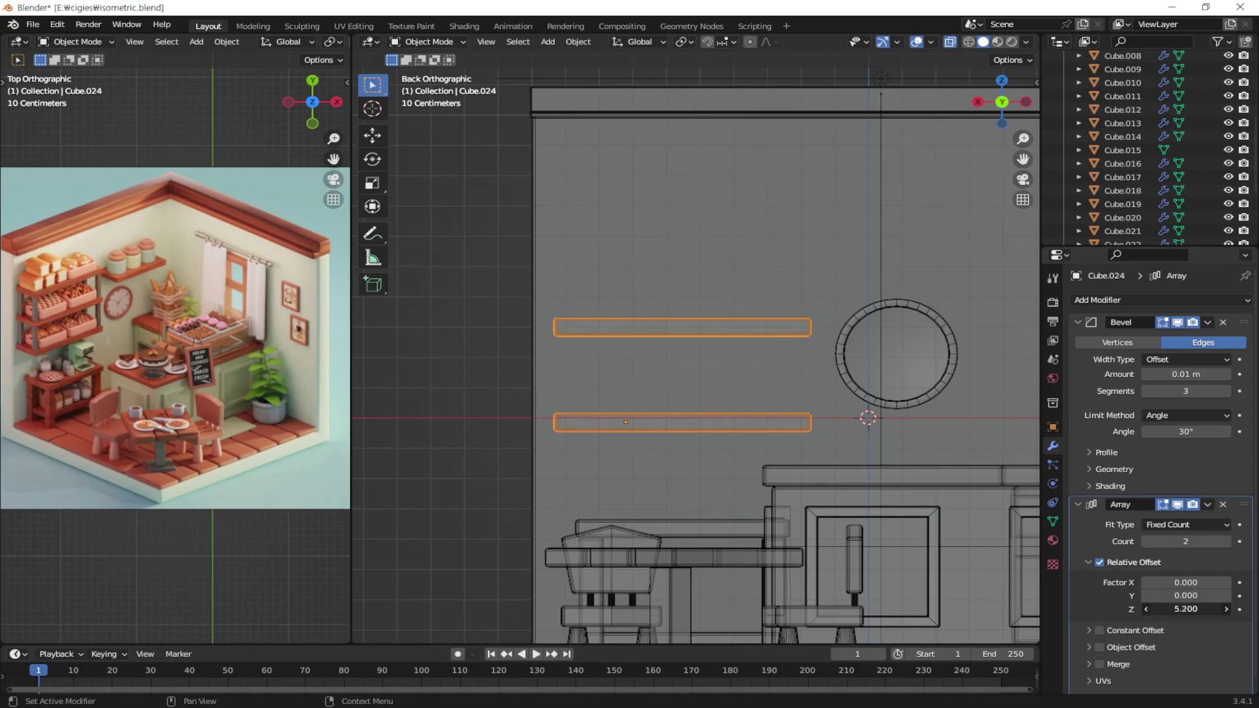
{"action": "left_click_drag", "start_coordinate": [1186, 609], "coordinate": [1200, 609]}
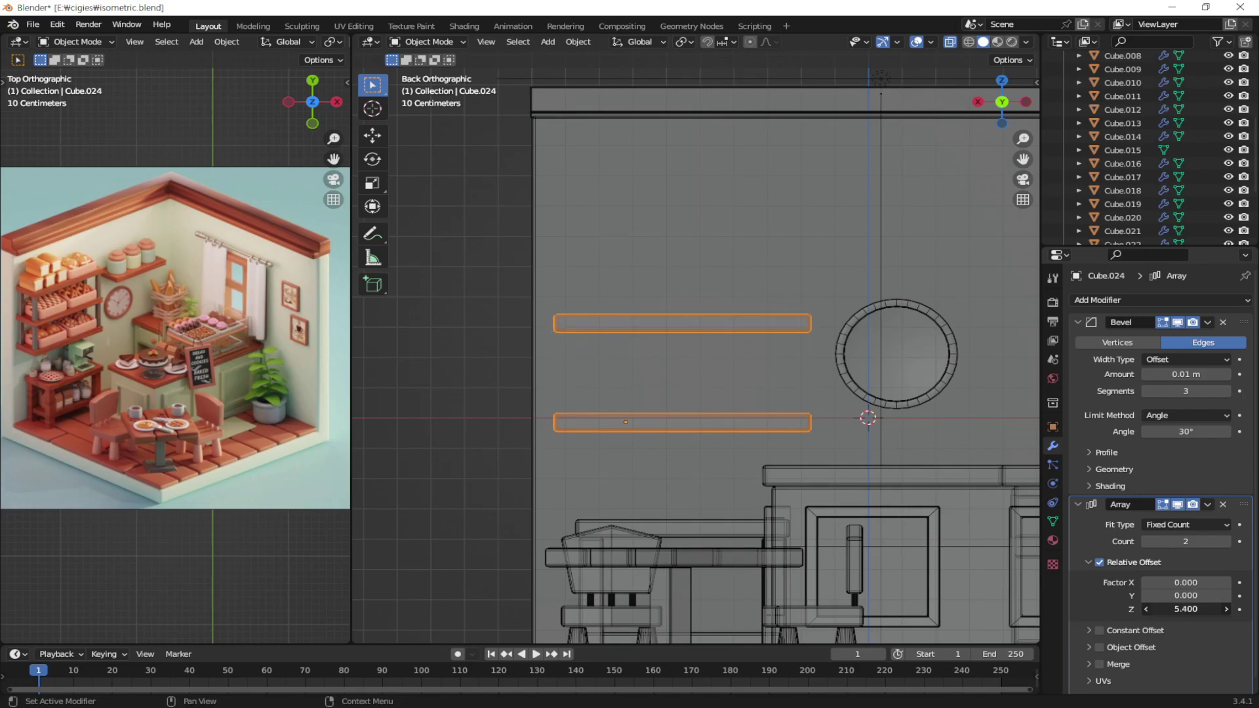
{"action": "left_click", "coordinate": [1227, 541]}
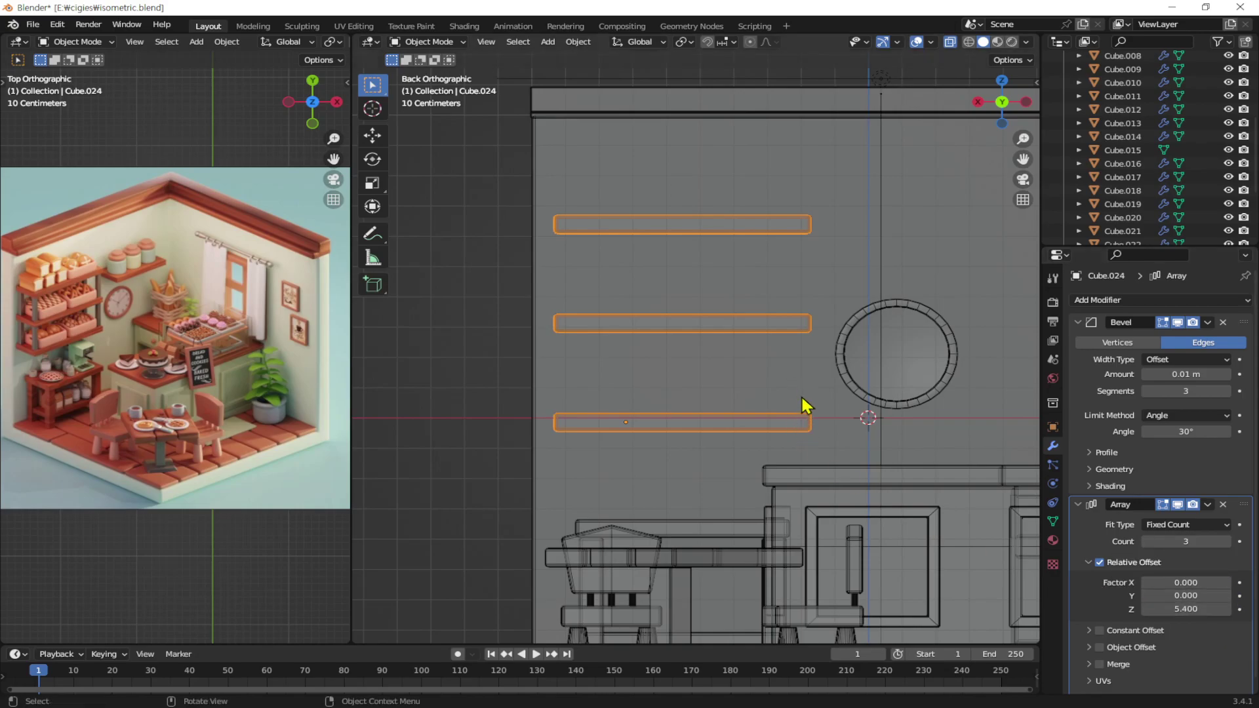
Shift the three stacked shelves slightly along Z, then check them in perspective
{"action": "key", "text": "g"}
{"action": "key", "text": "z"}
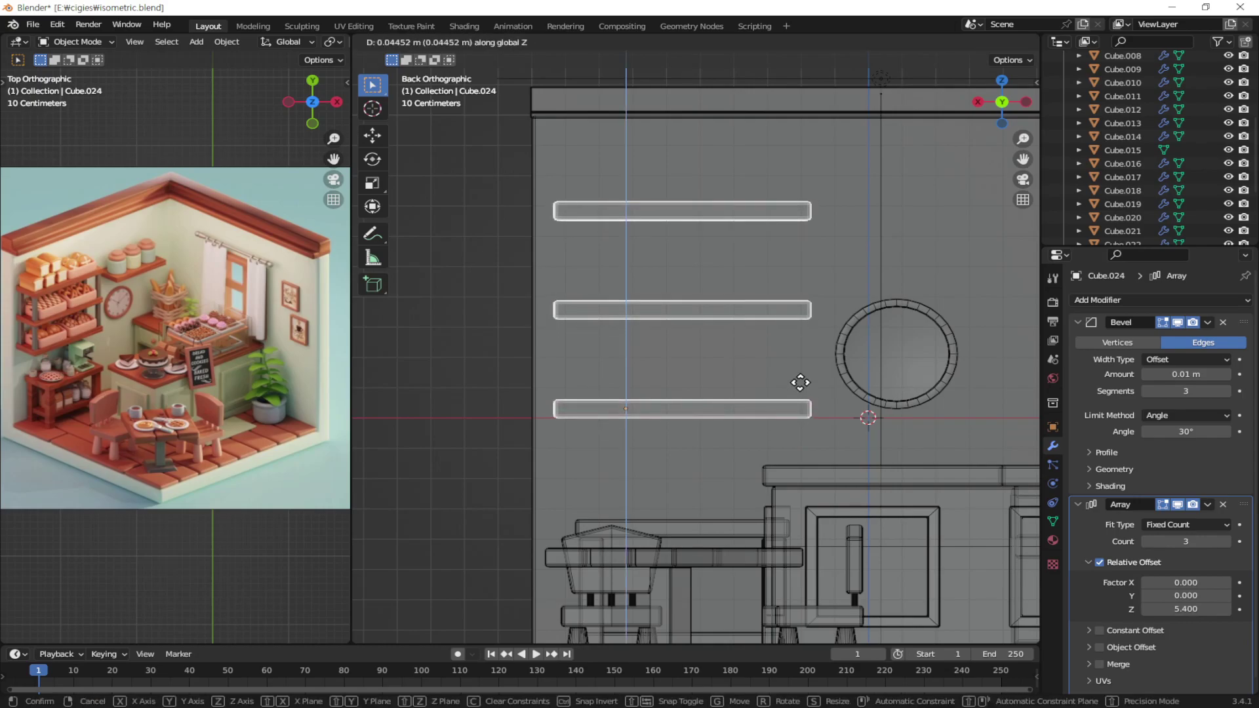
{"action": "left_click", "coordinate": [802, 391]}
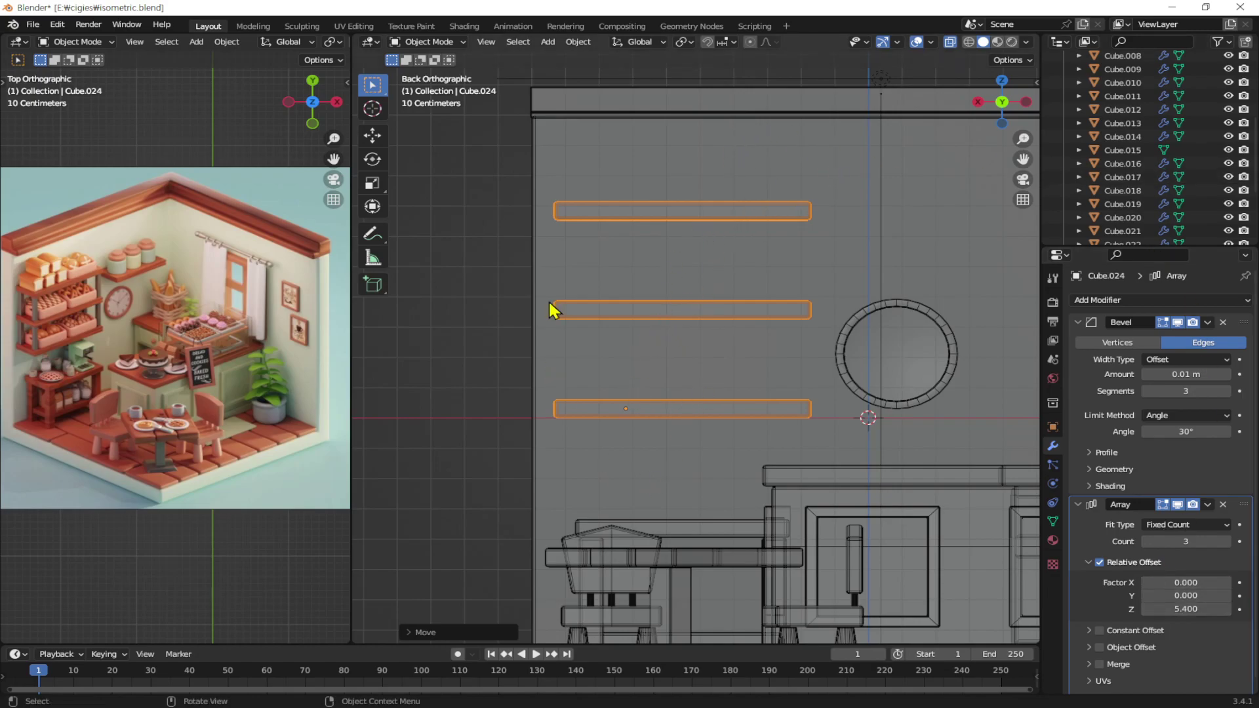
{"action": "mouse_move", "coordinate": [680, 365]}
{"action": "middle_mouse_down"}
{"action": "mouse_move", "coordinate": [734, 360]}
{"action": "mouse_move", "coordinate": [776, 389]}
{"action": "mouse_move", "coordinate": [778, 368]}
{"action": "mouse_move", "coordinate": [837, 372]}
{"action": "mouse_move", "coordinate": [832, 407]}
{"action": "mouse_move", "coordinate": [746, 394]}
{"action": "mouse_move", "coordinate": [776, 365]}
{"action": "mouse_move", "coordinate": [778, 394]}
{"action": "mouse_move", "coordinate": [655, 270]}
{"action": "middle_mouse_up"}
{"action": "scroll", "coordinate": [651, 275], "scroll_direction": "up", "scroll_amount": 3}
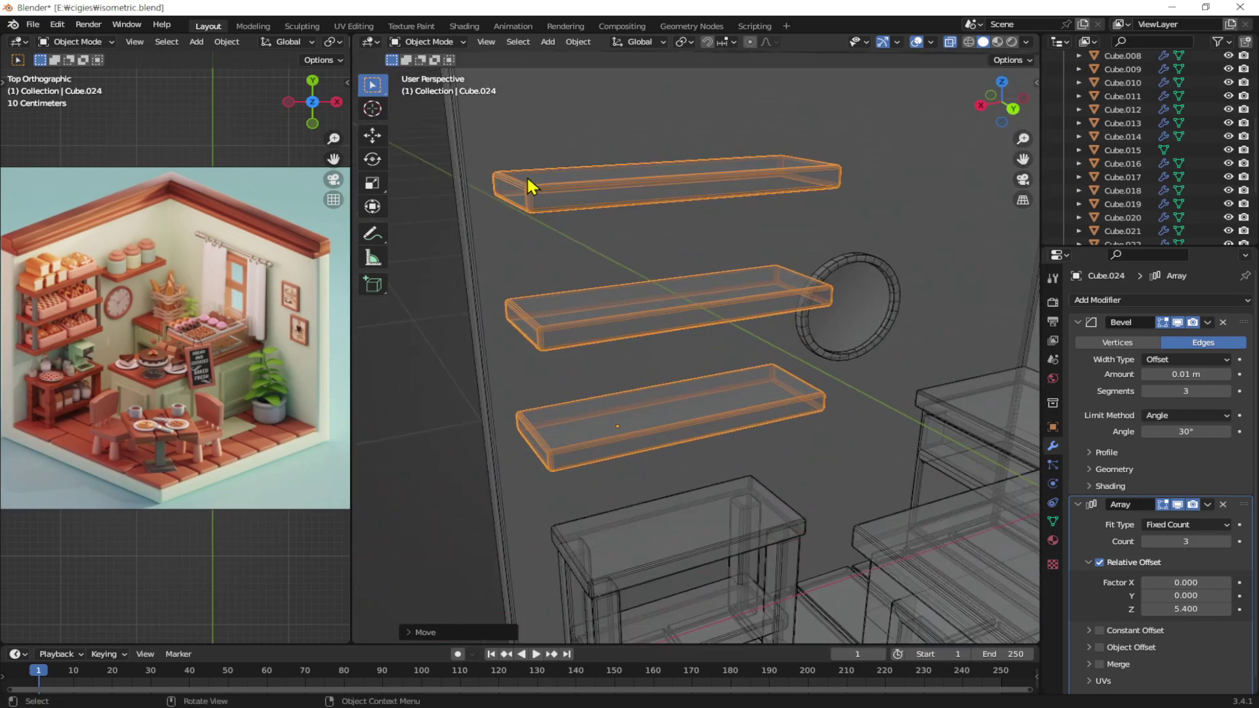
Duplicate a table leg and place the copy beside the wall shelves
{"action": "mouse_move", "coordinate": [580, 386]}
{"action": "middle_mouse_down"}
{"action": "mouse_move", "coordinate": [571, 352]}
{"action": "mouse_move", "coordinate": [690, 343]}
{"action": "mouse_move", "coordinate": [691, 367]}
{"action": "middle_mouse_up"}
{"action": "middle_click_drag", "start_coordinate": [702, 378], "coordinate": [698, 377]}
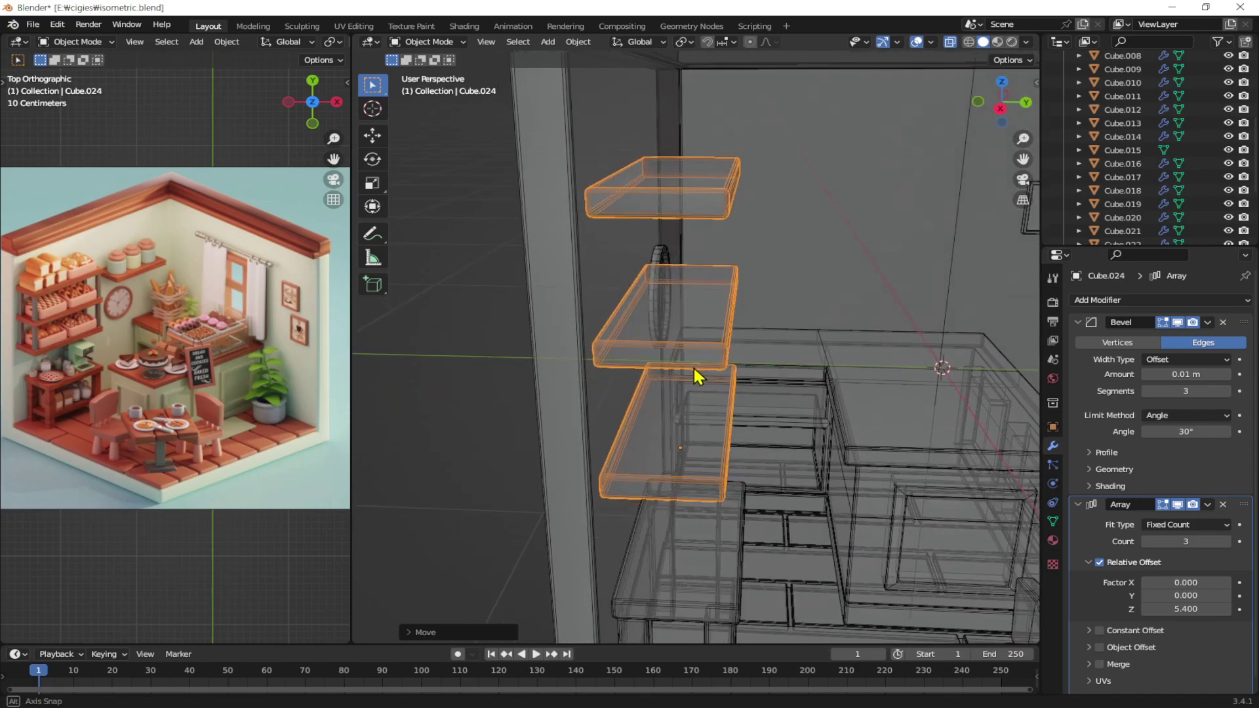
{"action": "middle_click_drag", "start_coordinate": [689, 374], "coordinate": [600, 394]}
{"action": "left_click", "coordinate": [600, 617]}
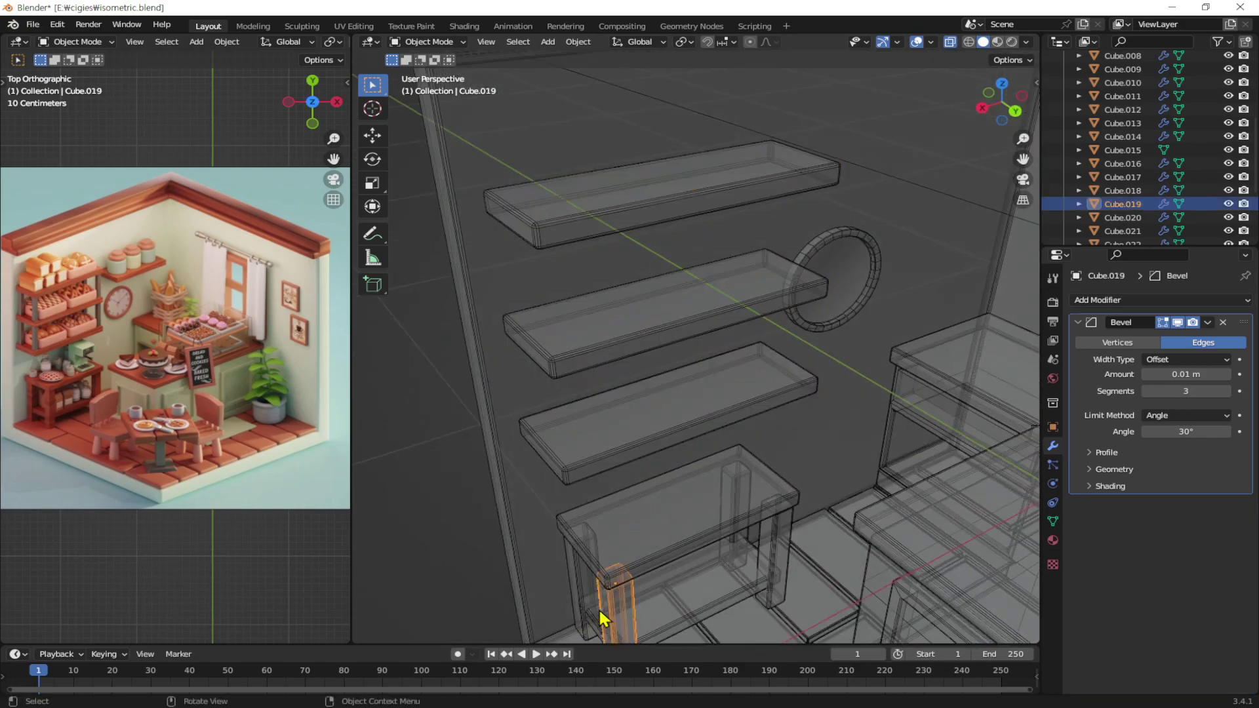
{"action": "scroll", "coordinate": [601, 613], "scroll_direction": "down", "scroll_amount": 3}
{"action": "mouse_move", "coordinate": [646, 577]}
{"action": "middle_mouse_down"}
{"action": "mouse_move", "coordinate": [765, 469]}
{"action": "mouse_move", "coordinate": [773, 529]}
{"action": "mouse_move", "coordinate": [675, 469]}
{"action": "middle_mouse_up"}
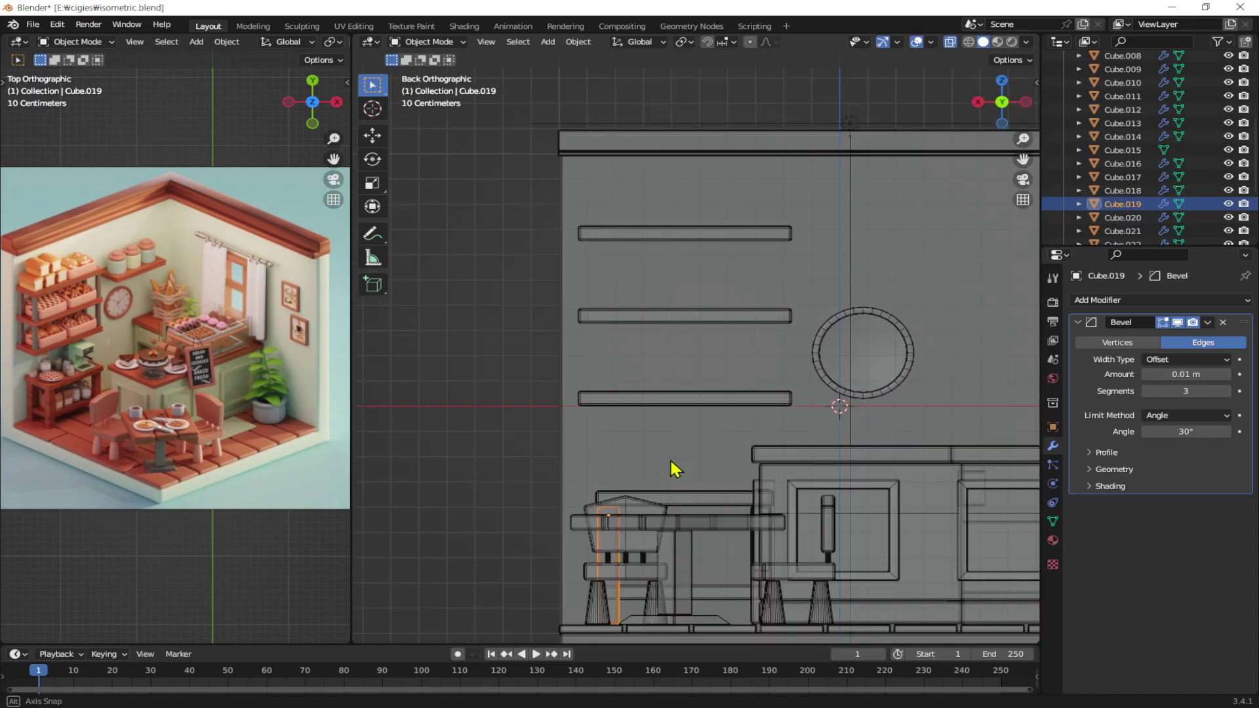
{"action": "key", "text": "shift+d"}
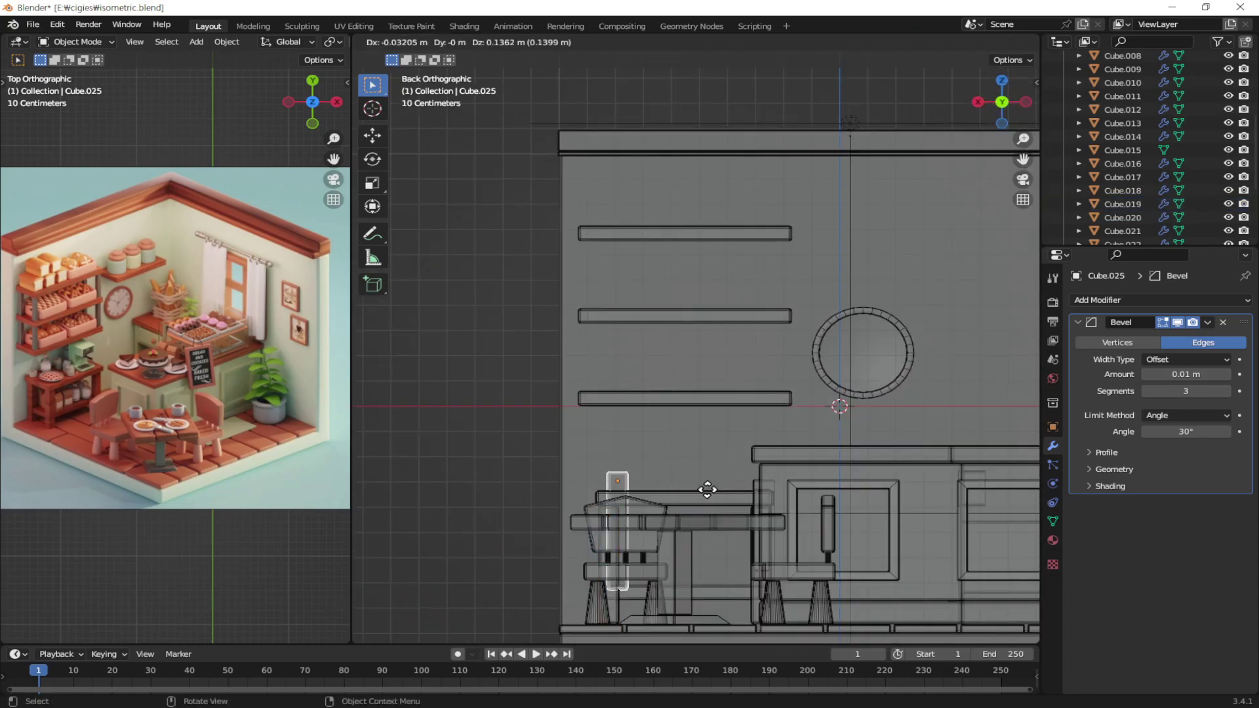
{"action": "left_click", "coordinate": [681, 308]}
{"action": "scroll", "coordinate": [565, 447], "scroll_direction": "up", "scroll_amount": 5}
{"action": "scroll", "coordinate": [565, 448], "scroll_direction": "up", "scroll_amount": 1}
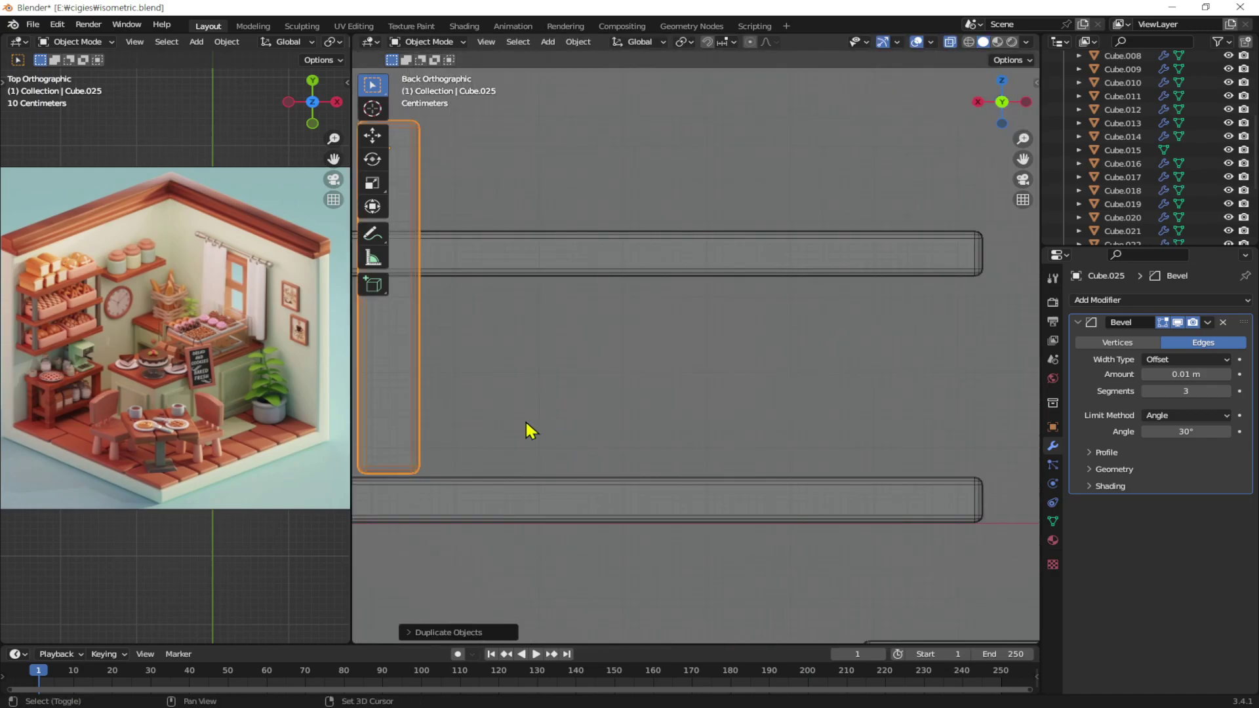
{"action": "middle_click_drag", "start_coordinate": [529, 430], "coordinate": [808, 361], "text": "shift"}
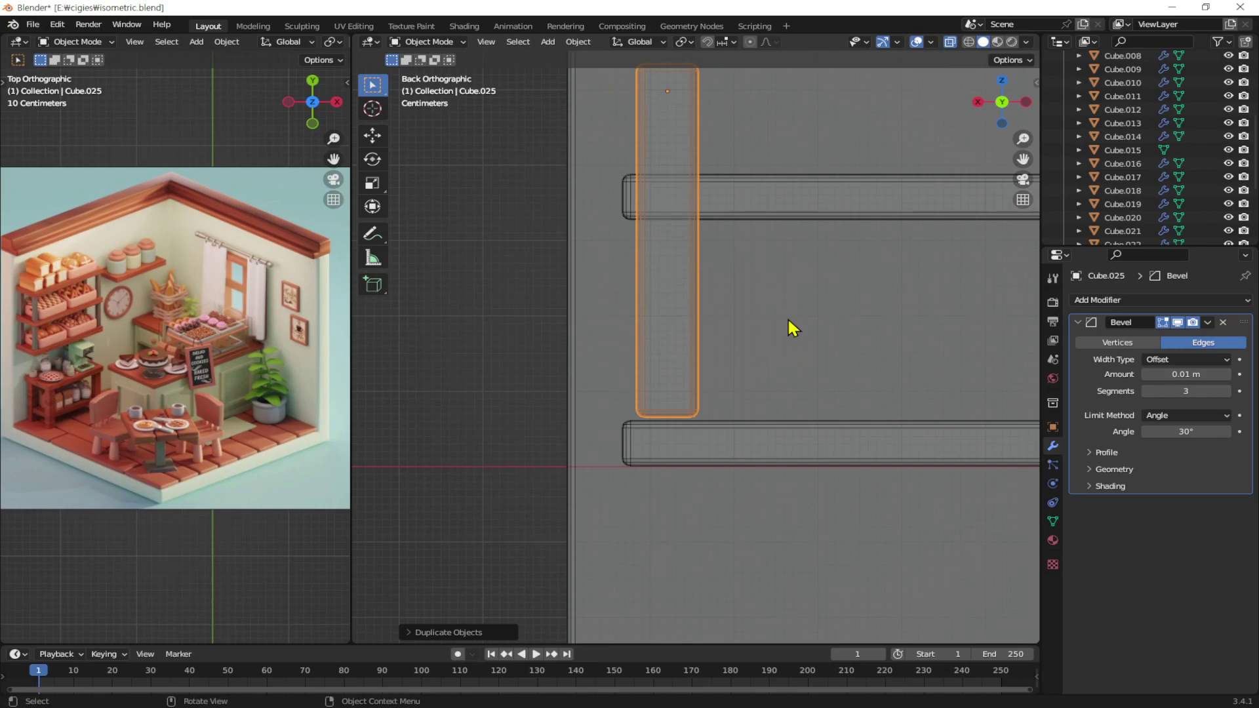
Move the new post along Z and X beside the shelves, checking from the side
{"action": "key", "text": "g"}
{"action": "key", "text": "z"}
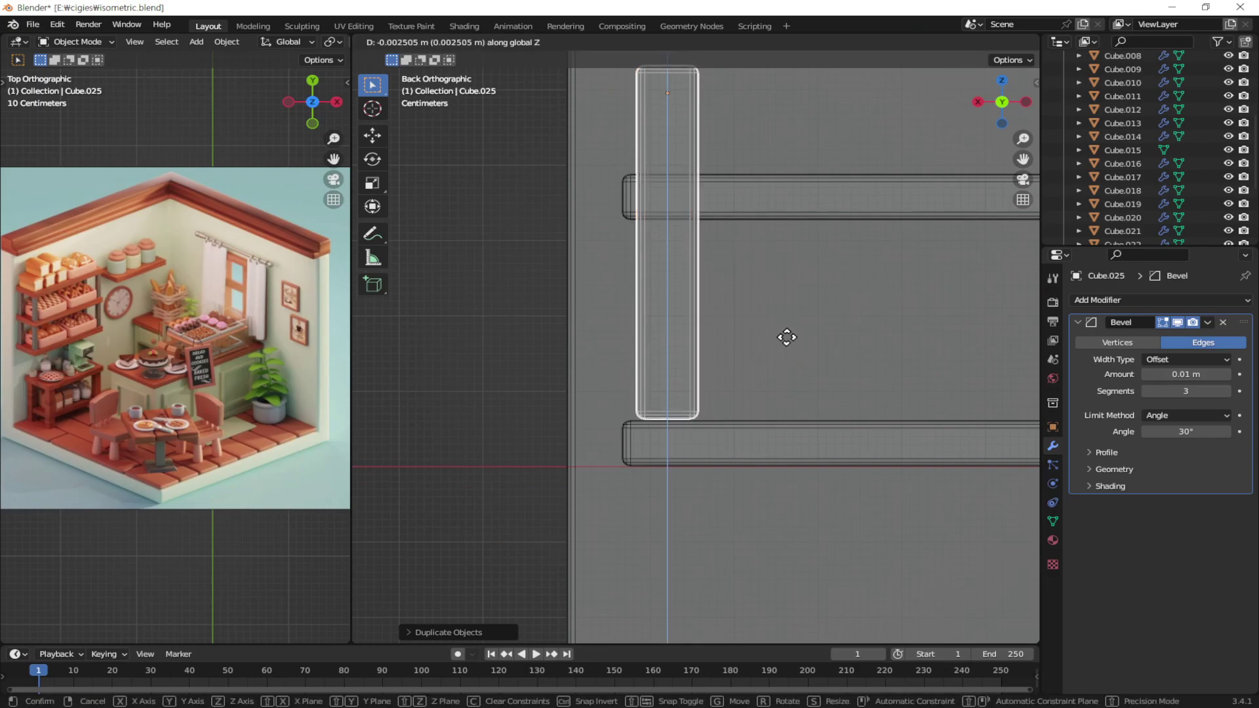
{"action": "left_click", "coordinate": [788, 338]}
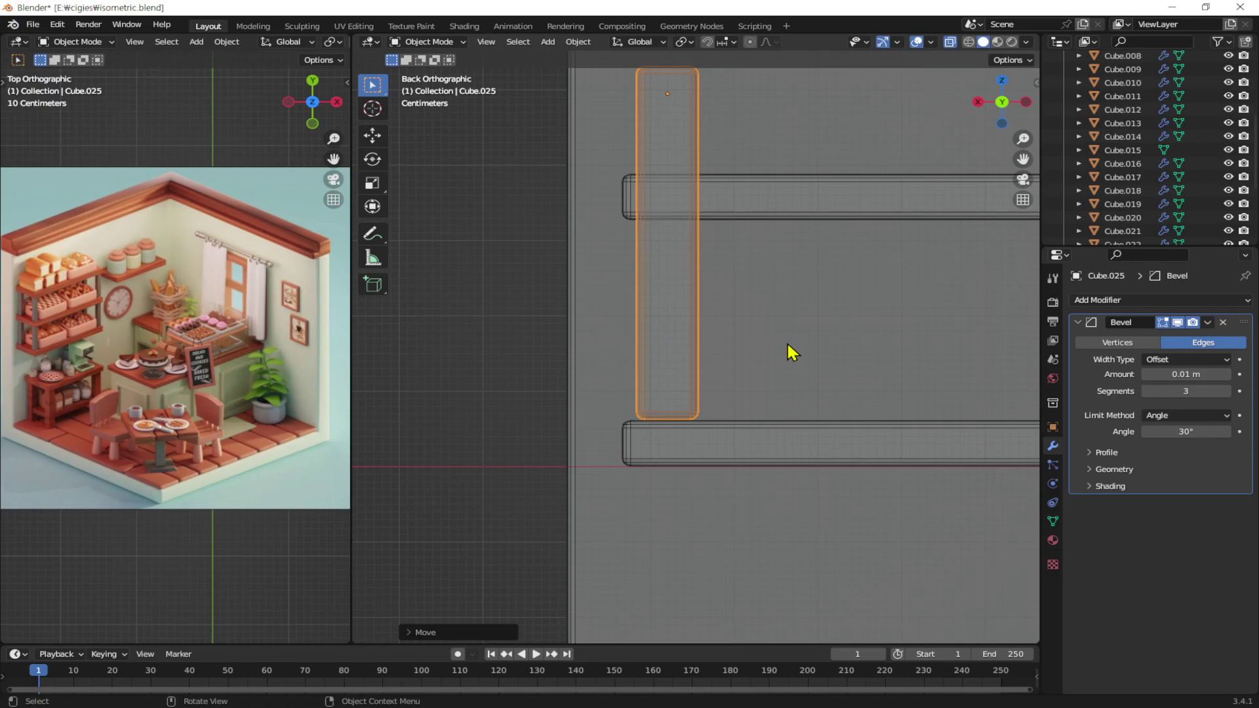
{"action": "key", "text": "g"}
{"action": "key", "text": "x"}
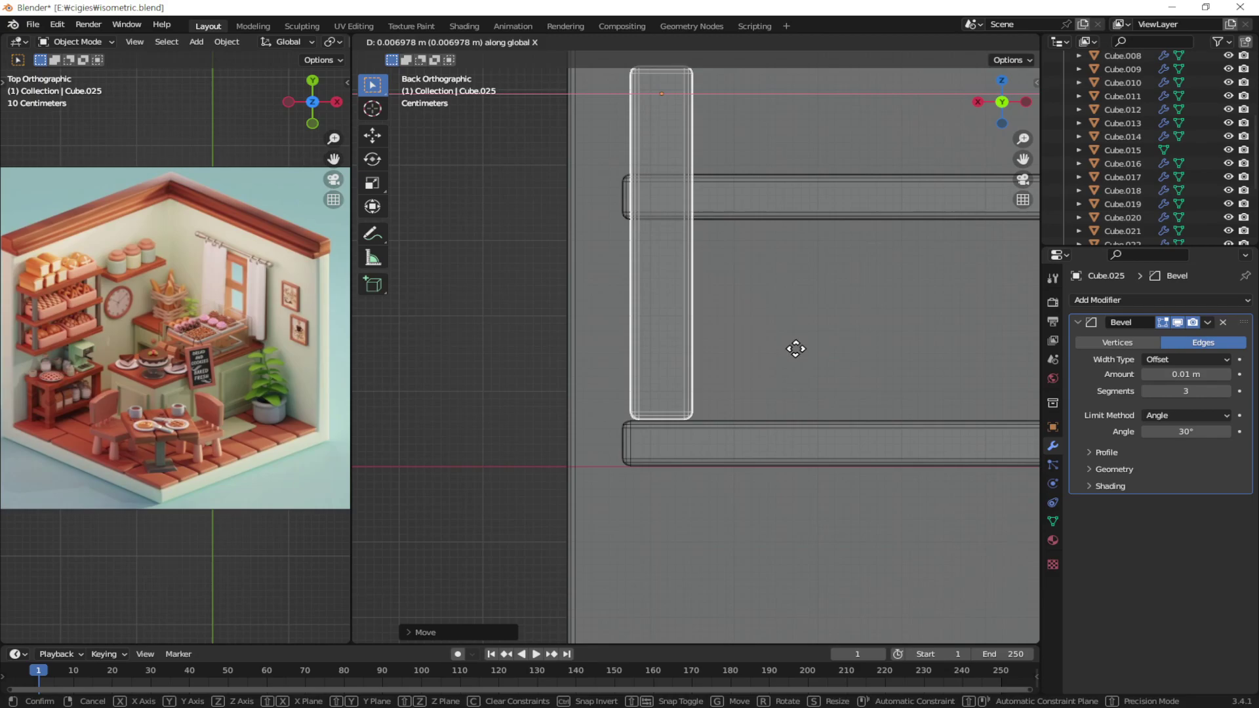
{"action": "left_click", "coordinate": [795, 348]}
{"action": "scroll", "coordinate": [790, 365], "scroll_direction": "down", "scroll_amount": 2}
{"action": "scroll", "coordinate": [754, 342], "scroll_direction": "down", "scroll_amount": 2}
{"action": "mouse_move", "coordinate": [661, 285]}
{"action": "middle_mouse_down"}
{"action": "mouse_move", "coordinate": [808, 335]}
{"action": "mouse_move", "coordinate": [813, 368]}
{"action": "middle_mouse_up"}
{"action": "key", "text": "KP_3"}
{"action": "scroll", "coordinate": [824, 284], "scroll_direction": "up", "scroll_amount": 2}
{"action": "scroll", "coordinate": [795, 334], "scroll_direction": "up", "scroll_amount": 2}
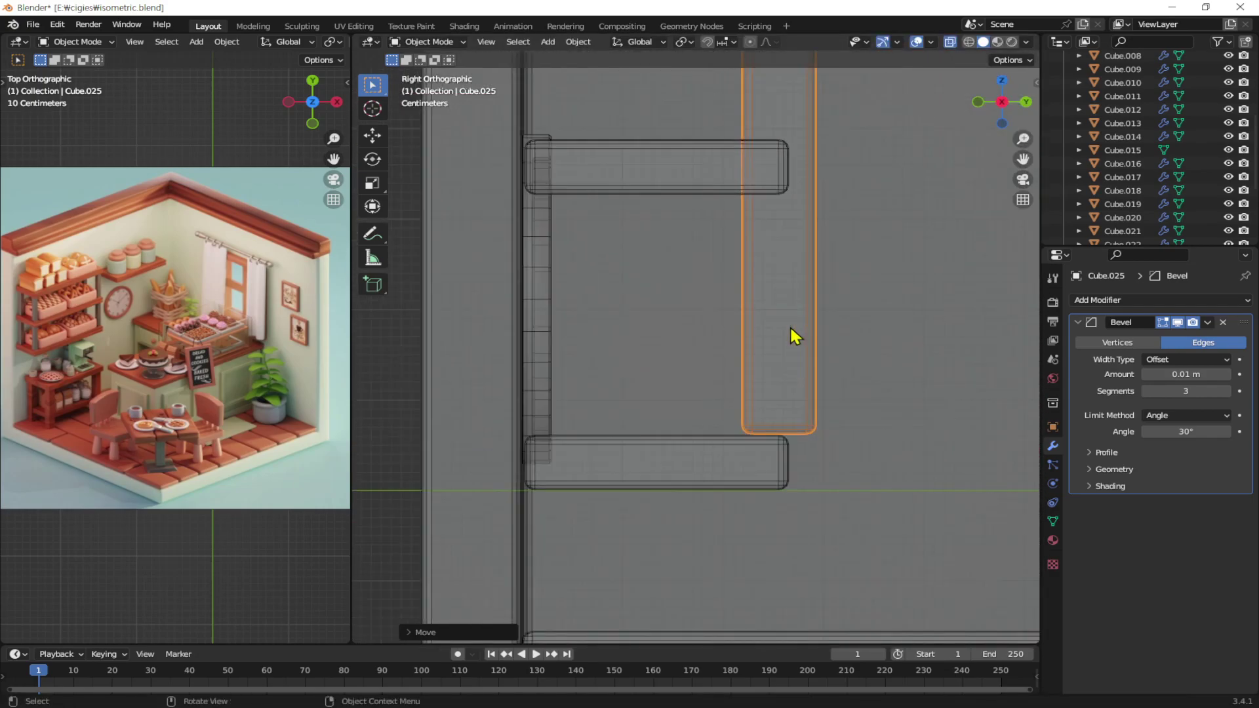
{"action": "scroll", "coordinate": [794, 355], "scroll_direction": "down", "scroll_amount": 3, "text": "ctrl"}
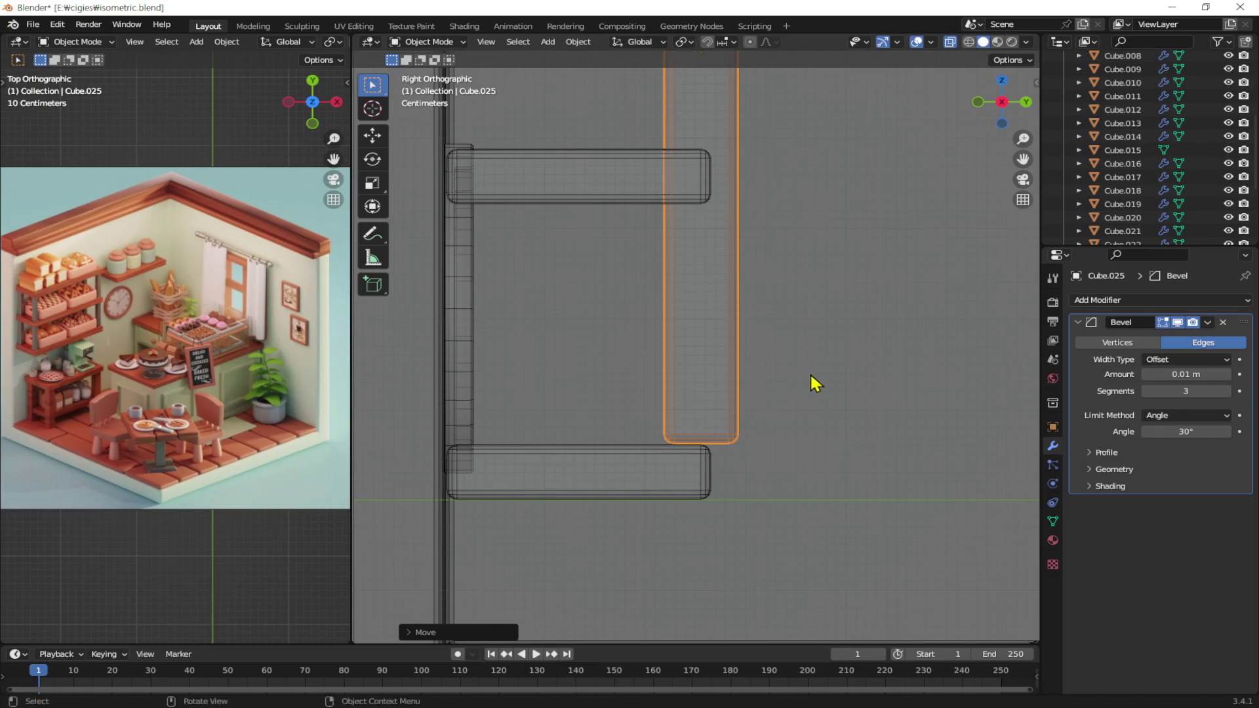
{"action": "scroll", "coordinate": [794, 328], "scroll_direction": "down", "scroll_amount": 5}
{"action": "mouse_move", "coordinate": [773, 267]}
{"action": "middle_mouse_down"}
{"action": "mouse_move", "coordinate": [683, 289]}
{"action": "mouse_move", "coordinate": [622, 268]}
{"action": "middle_mouse_up"}
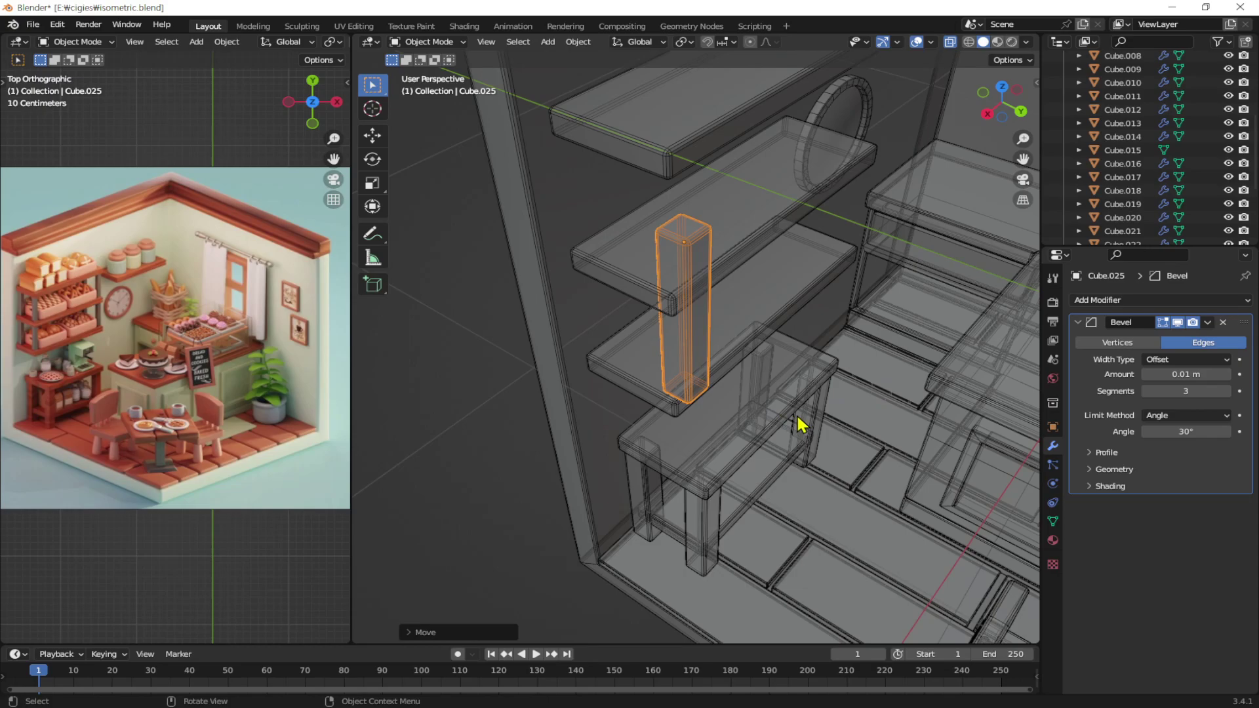
In Edit Mode, slim the post's width while keeping its height unchanged
{"action": "key", "text": "Tab"}
{"action": "mouse_move", "coordinate": [829, 357]}
{"action": "middle_mouse_down"}
{"action": "mouse_move", "coordinate": [742, 359]}
{"action": "mouse_move", "coordinate": [790, 374]}
{"action": "middle_mouse_up"}
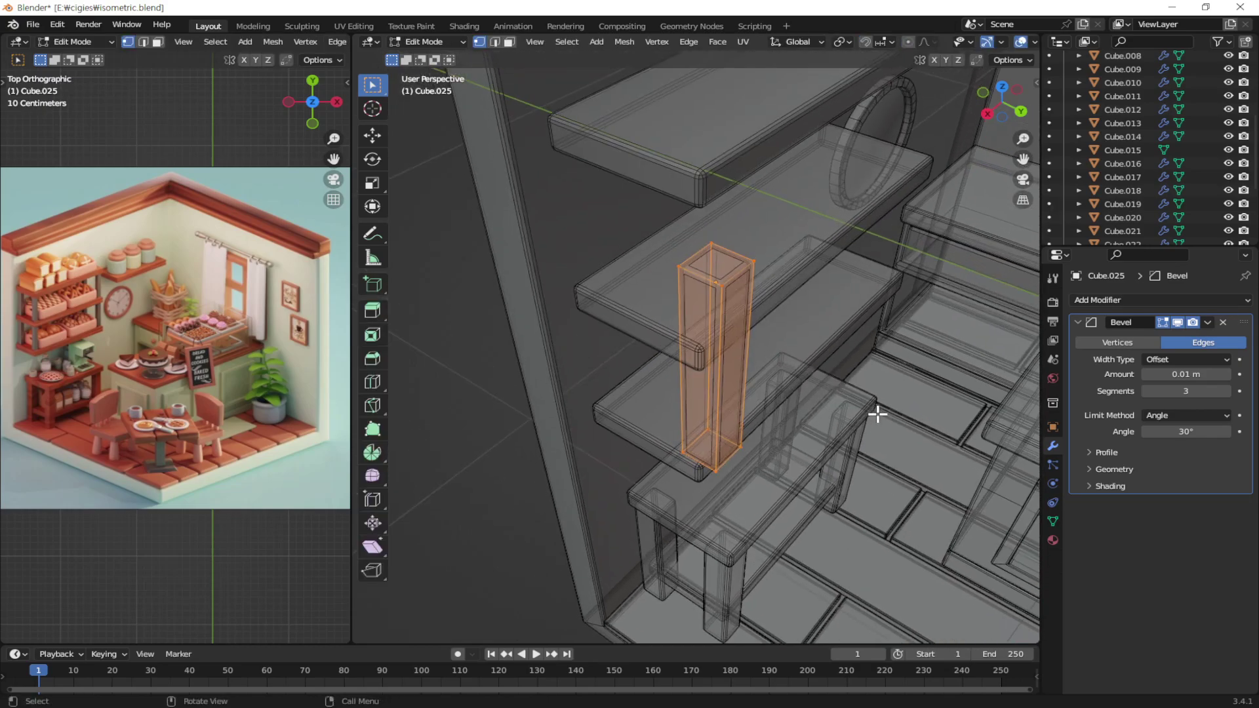
{"action": "key", "text": "s"}
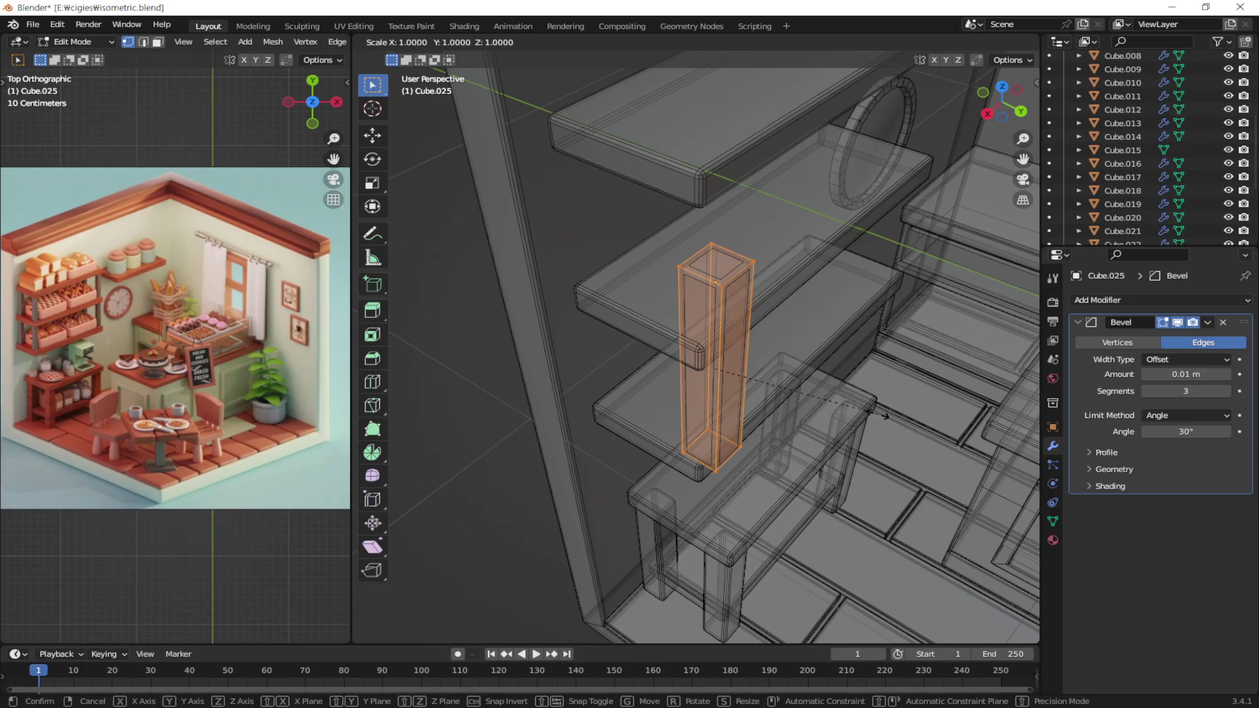
{"action": "key", "text": "shift+z"}
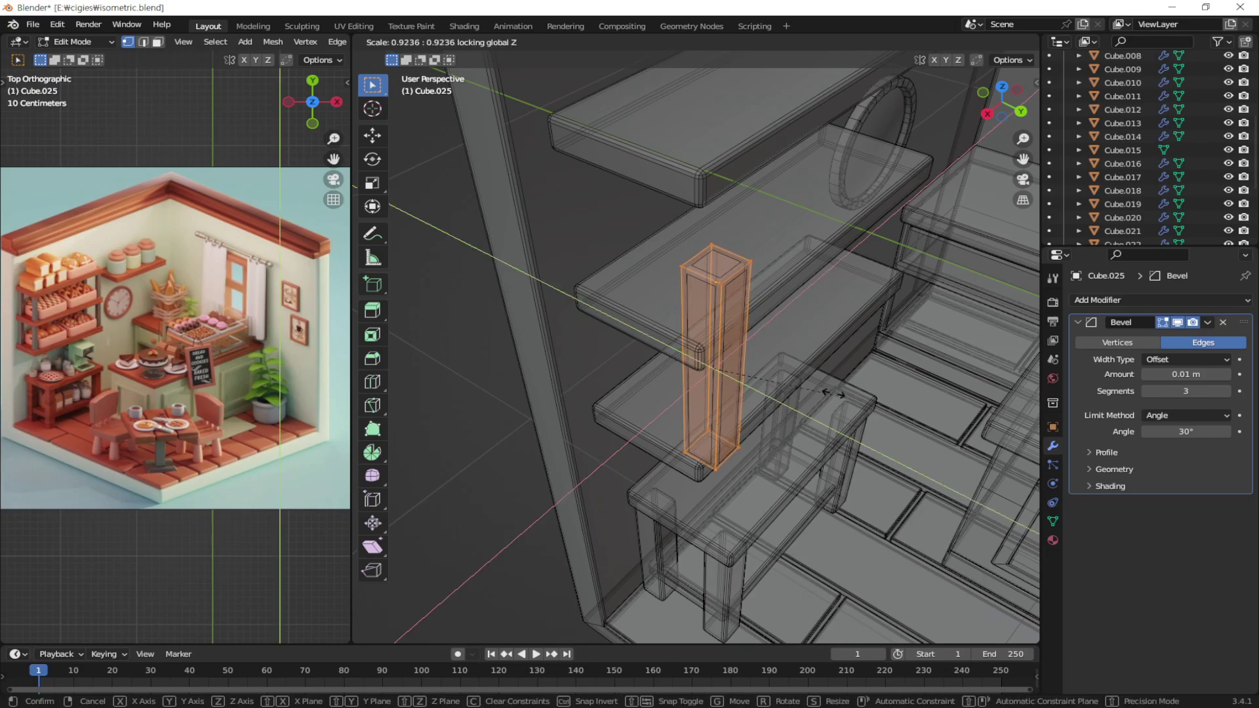
{"action": "left_click", "coordinate": [714, 376]}
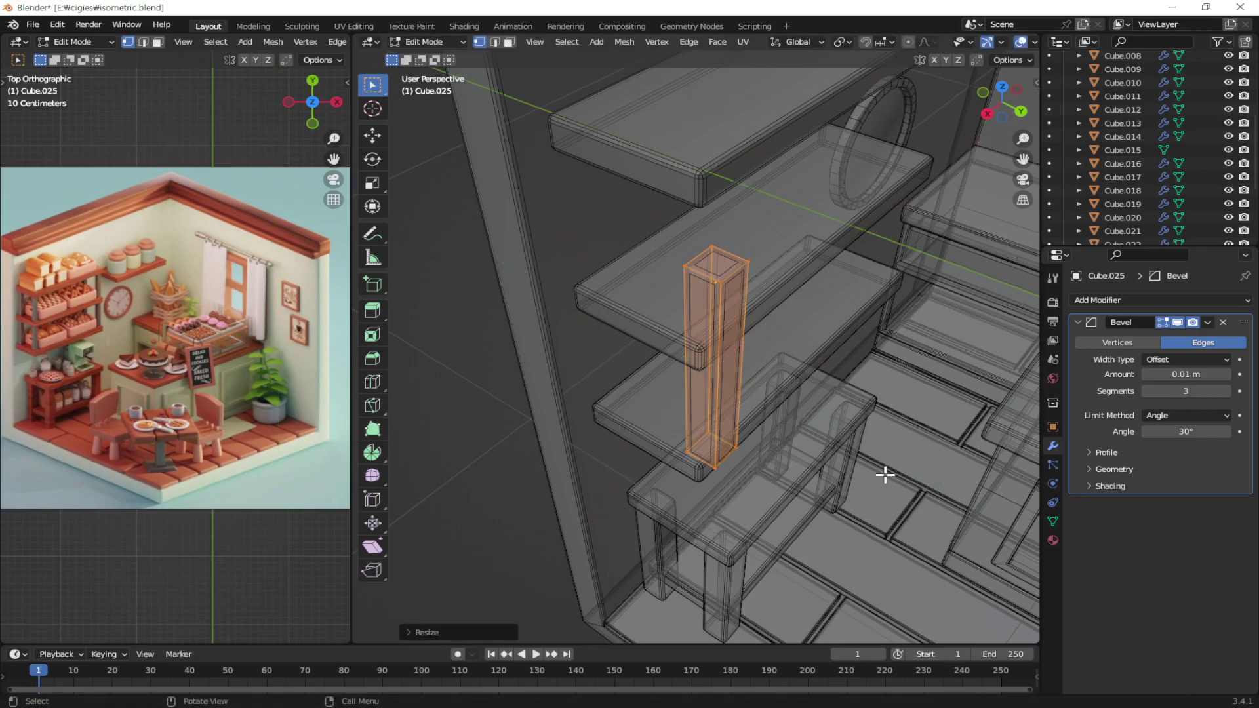
{"action": "key", "text": "s"}
{"action": "key", "text": "shift+z"}
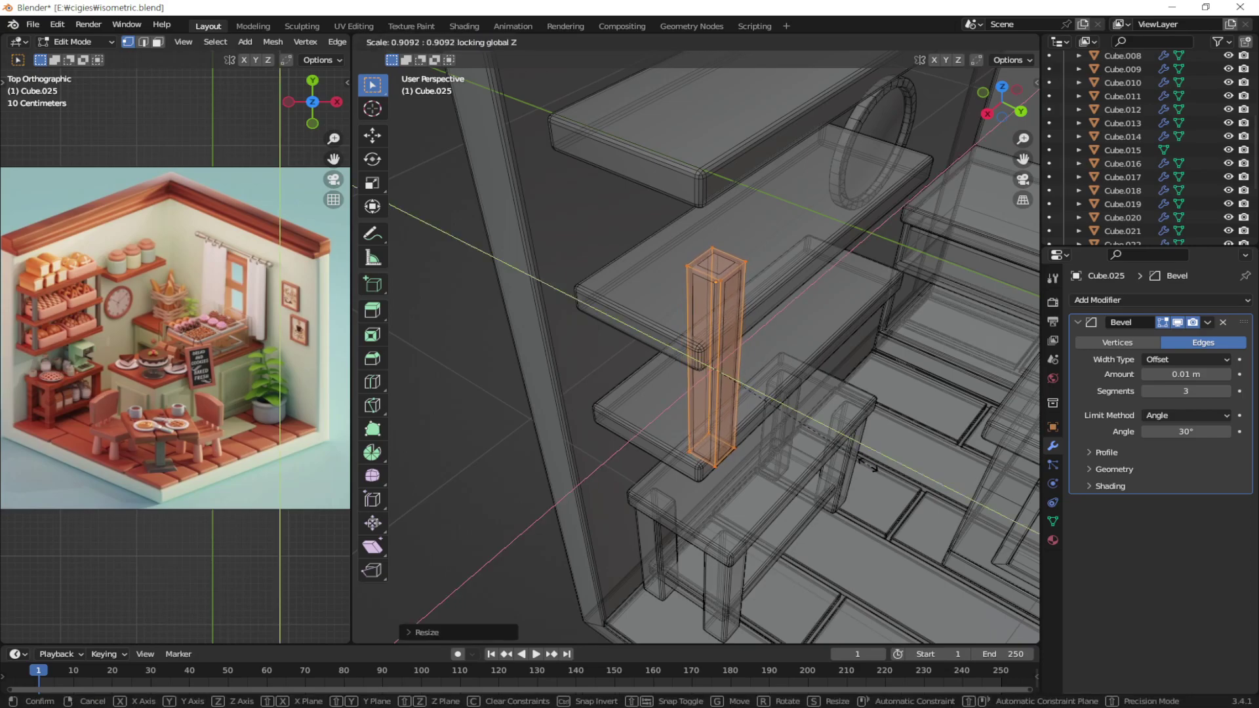
{"action": "left_click", "coordinate": [840, 444]}
{"action": "key", "text": "Tab"}
{"action": "mouse_move", "coordinate": [692, 219]}
{"action": "middle_mouse_down"}
{"action": "mouse_move", "coordinate": [753, 402]}
{"action": "mouse_move", "coordinate": [782, 344]}
{"action": "middle_mouse_up"}
{"action": "scroll", "coordinate": [785, 411], "scroll_direction": "up", "scroll_amount": 2}
Nudge the post along Y and X into place under the shelves
{"action": "scroll", "coordinate": [840, 430], "scroll_direction": "up", "scroll_amount": 1}
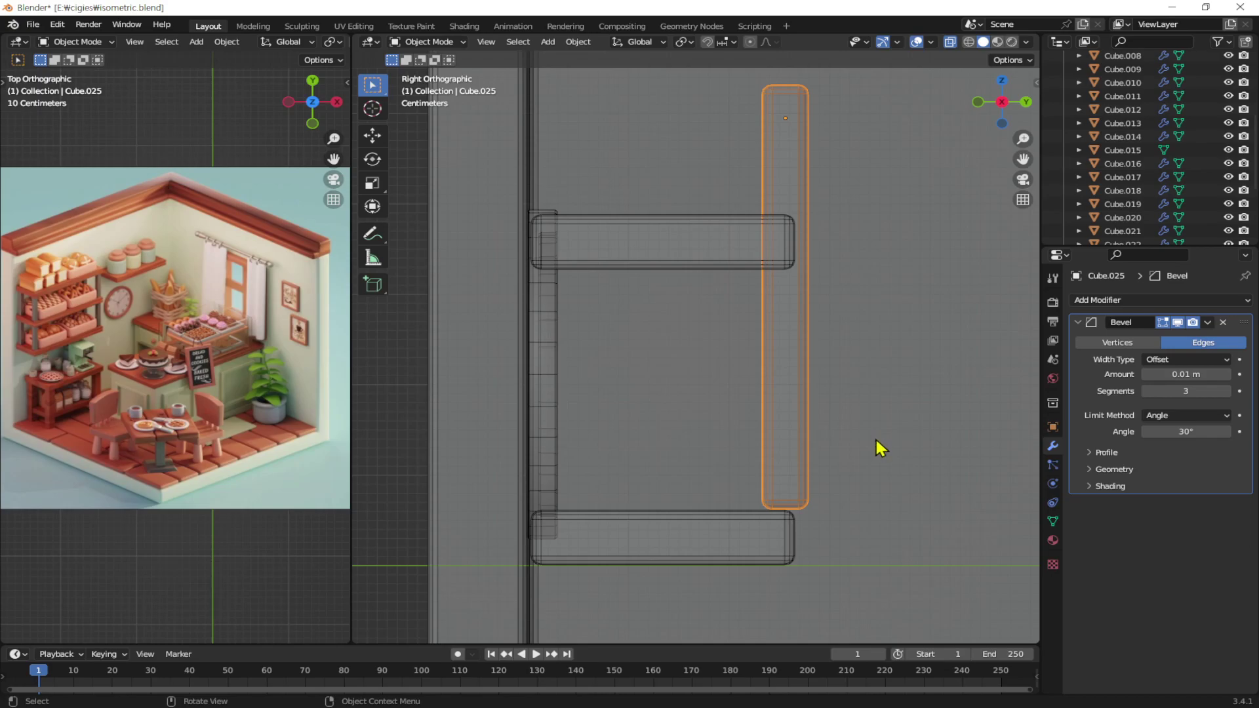
{"action": "key", "text": "g"}
{"action": "key", "text": "y"}
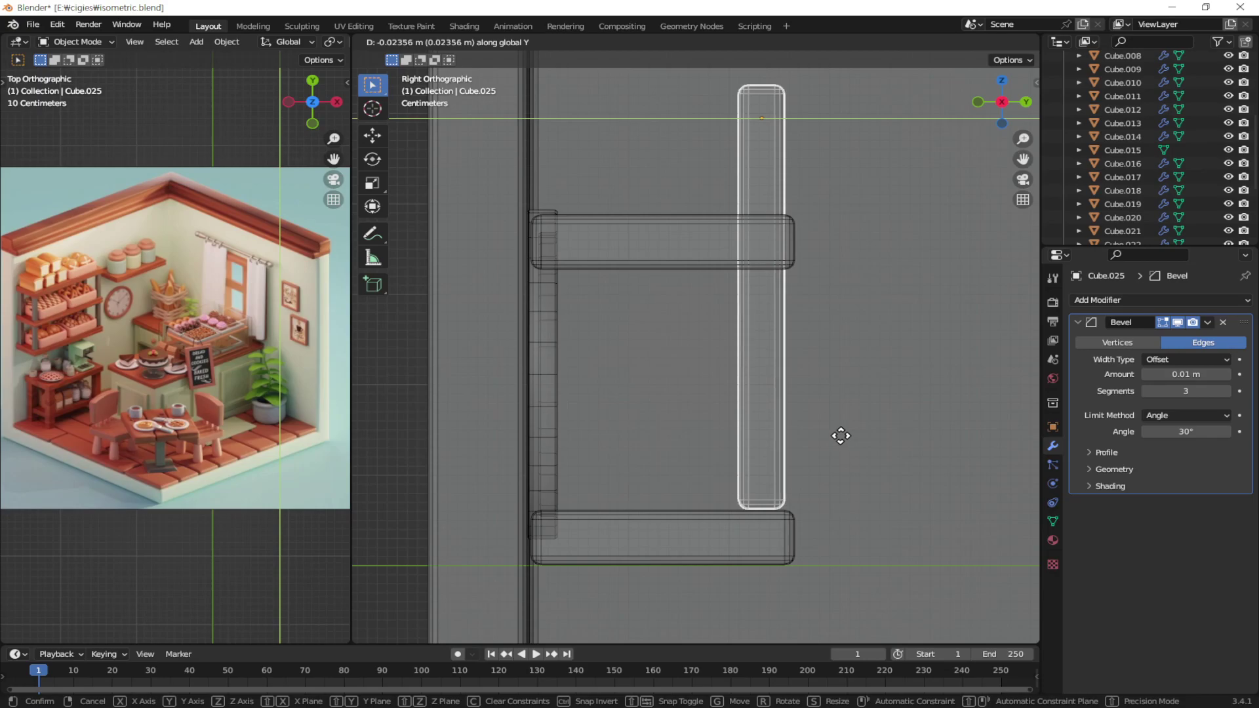
{"action": "left_click", "coordinate": [841, 436]}
{"action": "middle_click_drag", "start_coordinate": [772, 486], "coordinate": [626, 485]}
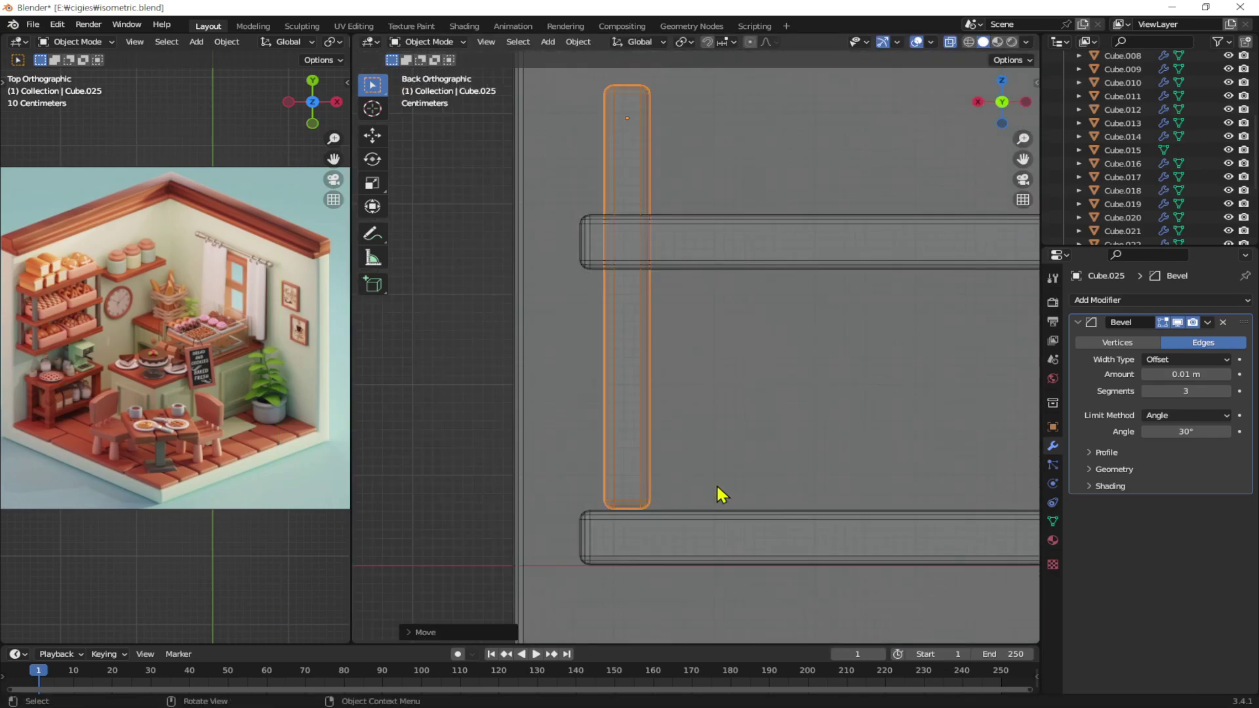
{"action": "key", "text": "g"}
{"action": "key", "text": "x"}
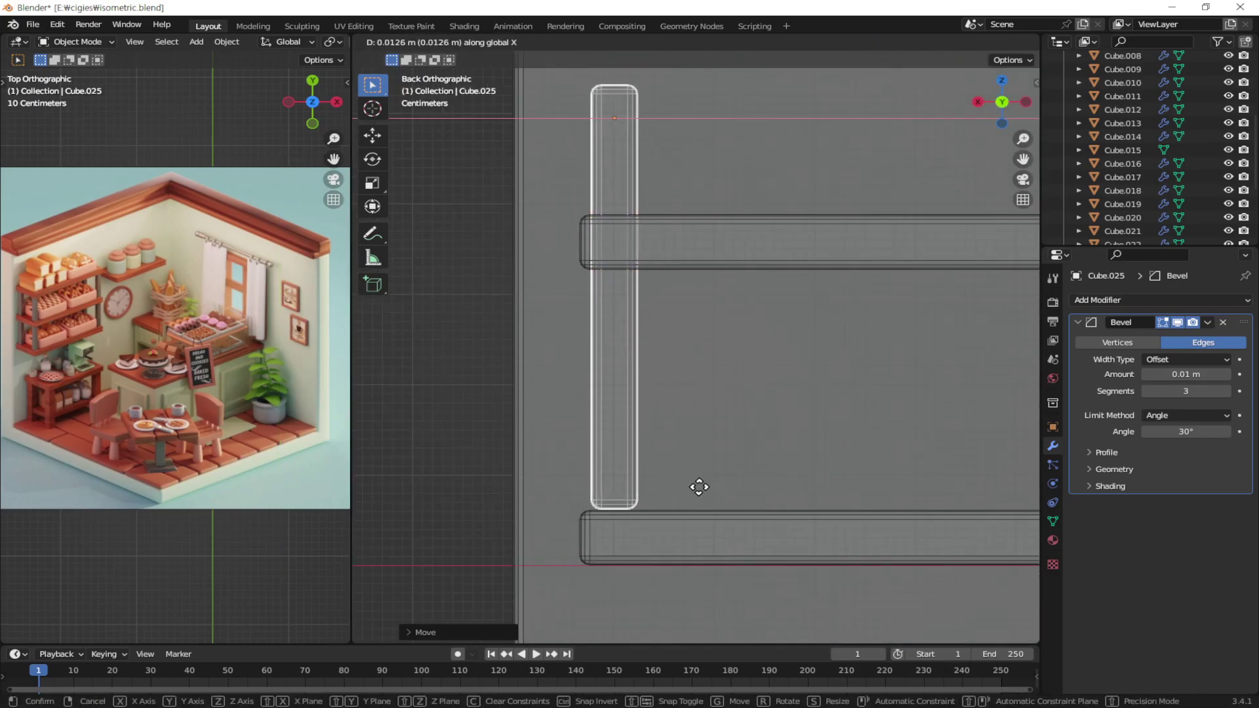
{"action": "left_click", "coordinate": [689, 502]}
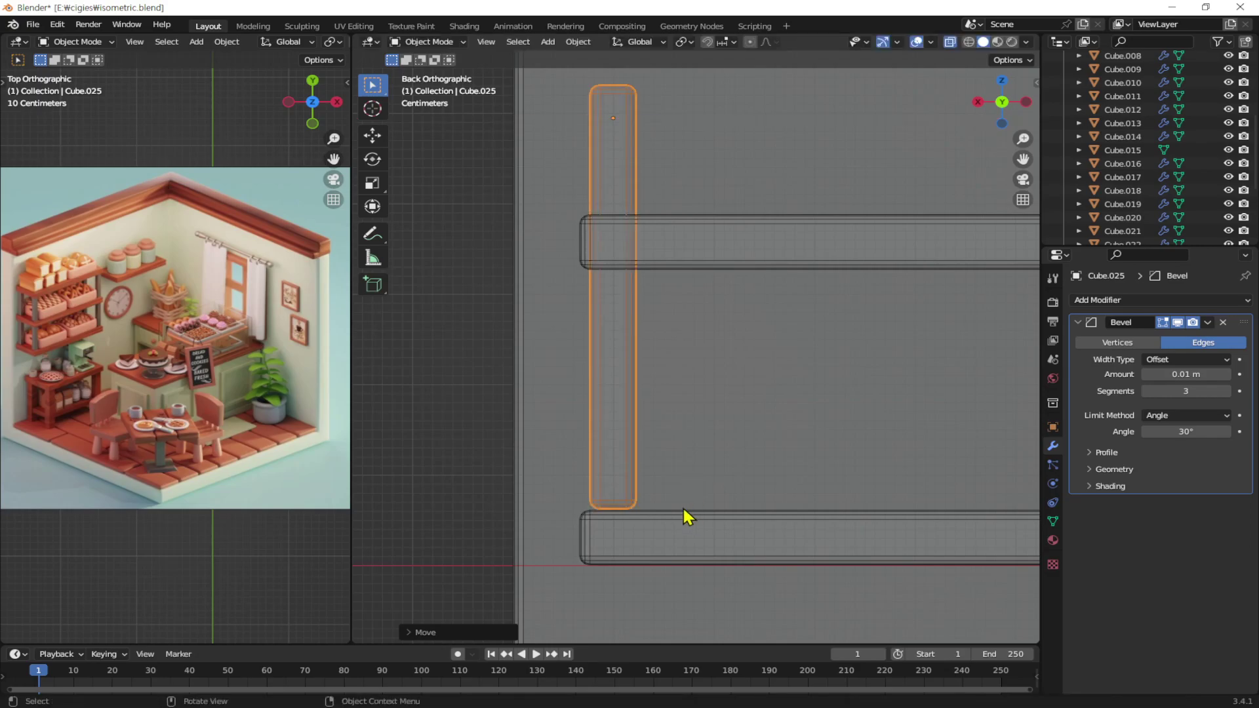
{"action": "scroll", "coordinate": [686, 515], "scroll_direction": "down", "scroll_amount": 2}
{"action": "mouse_move", "coordinate": [627, 453]}
{"action": "middle_mouse_down"}
{"action": "mouse_move", "coordinate": [754, 509]}
{"action": "mouse_move", "coordinate": [765, 478]}
{"action": "mouse_move", "coordinate": [643, 419]}
{"action": "mouse_move", "coordinate": [630, 440]}
{"action": "middle_mouse_up"}
Raise the post's top vertices 0.1224 m to reach the underside of the top shelf
{"action": "key", "text": "Tab"}
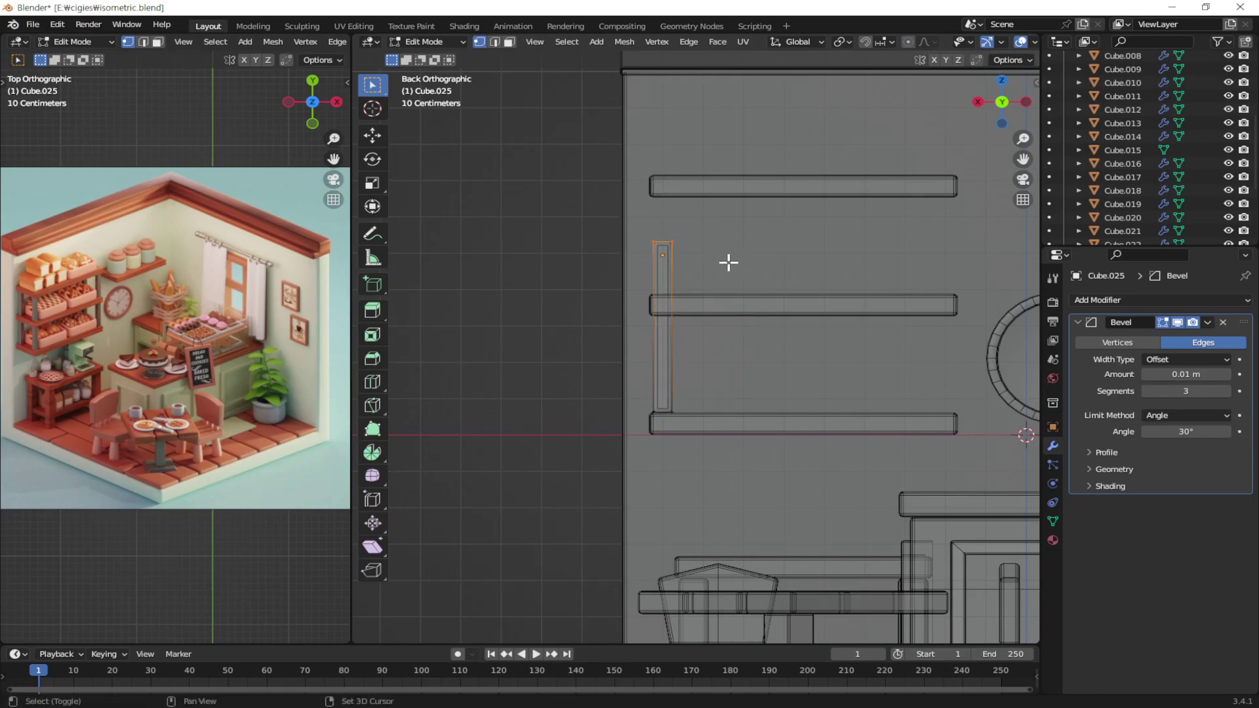
{"action": "middle_click_drag", "start_coordinate": [725, 259], "coordinate": [692, 338], "text": "shift"}
{"action": "scroll", "coordinate": [692, 319], "scroll_direction": "up", "scroll_amount": 5}
{"action": "scroll", "coordinate": [697, 272], "scroll_direction": "up", "scroll_amount": 1}
{"action": "middle_click_drag", "start_coordinate": [697, 271], "coordinate": [702, 364], "text": "shift"}
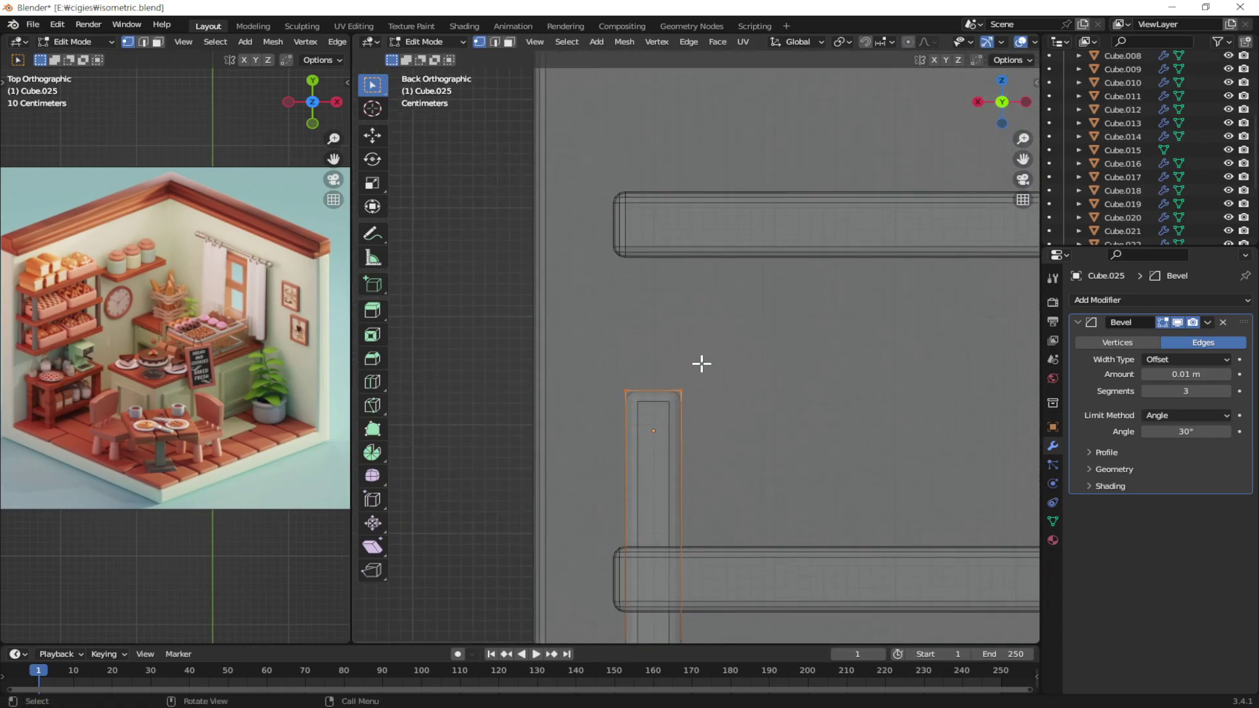
{"action": "key", "text": "g"}
{"action": "key", "text": "z"}
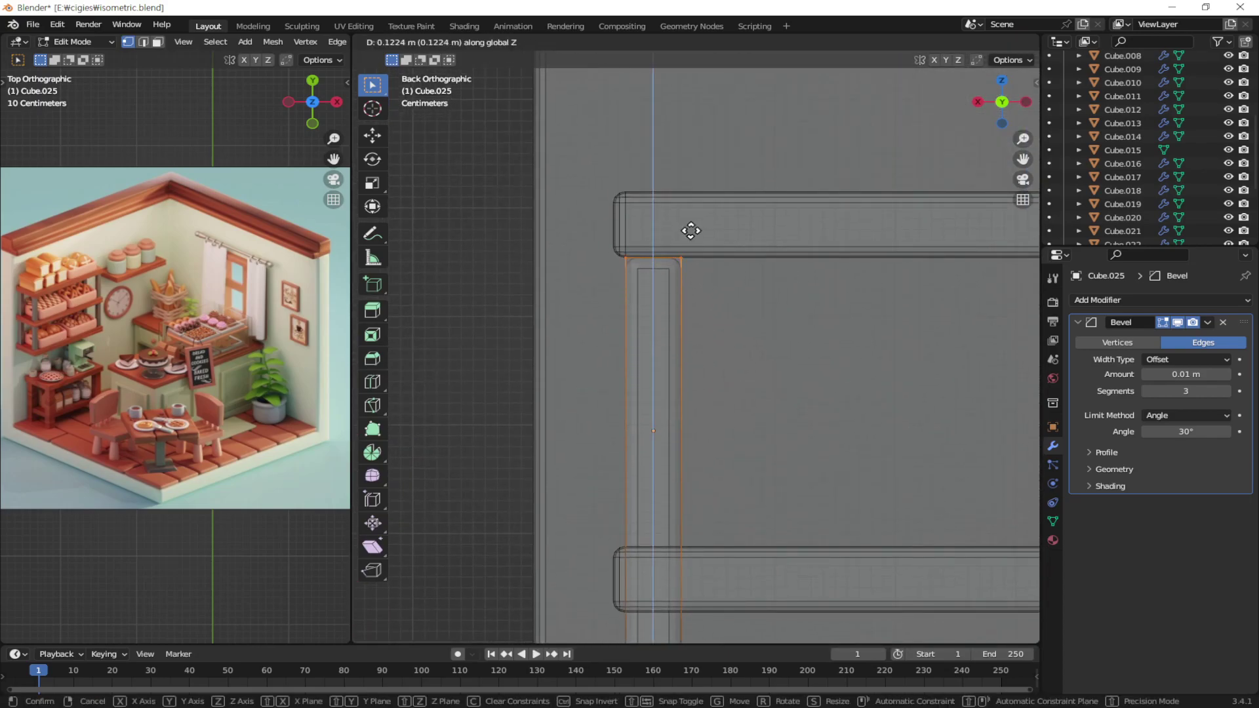
{"action": "left_click", "coordinate": [690, 231]}
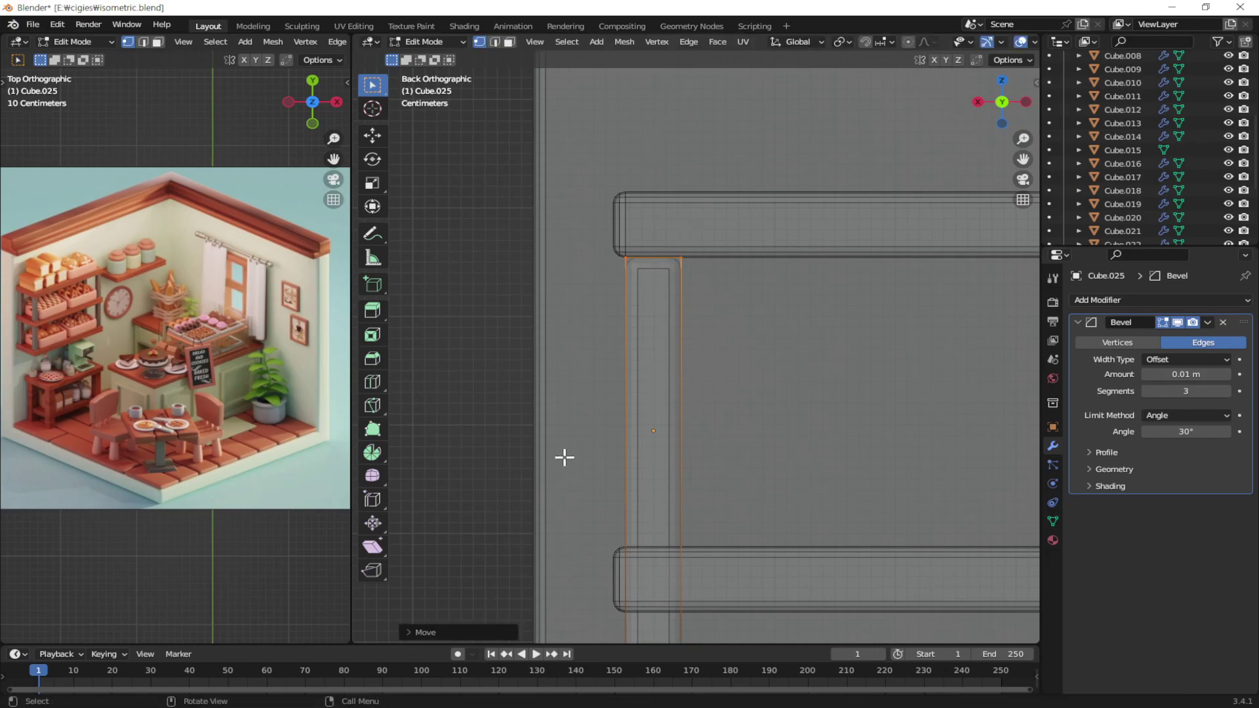
{"action": "key", "text": "Tab"}
{"action": "scroll", "coordinate": [692, 436], "scroll_direction": "down", "scroll_amount": 5}
{"action": "mouse_move", "coordinate": [690, 430]}
{"action": "middle_mouse_down"}
{"action": "mouse_move", "coordinate": [768, 486]}
{"action": "mouse_move", "coordinate": [818, 492]}
{"action": "mouse_move", "coordinate": [675, 498]}
{"action": "mouse_move", "coordinate": [829, 485]}
{"action": "mouse_move", "coordinate": [562, 479]}
{"action": "mouse_move", "coordinate": [623, 446]}
{"action": "middle_mouse_up"}
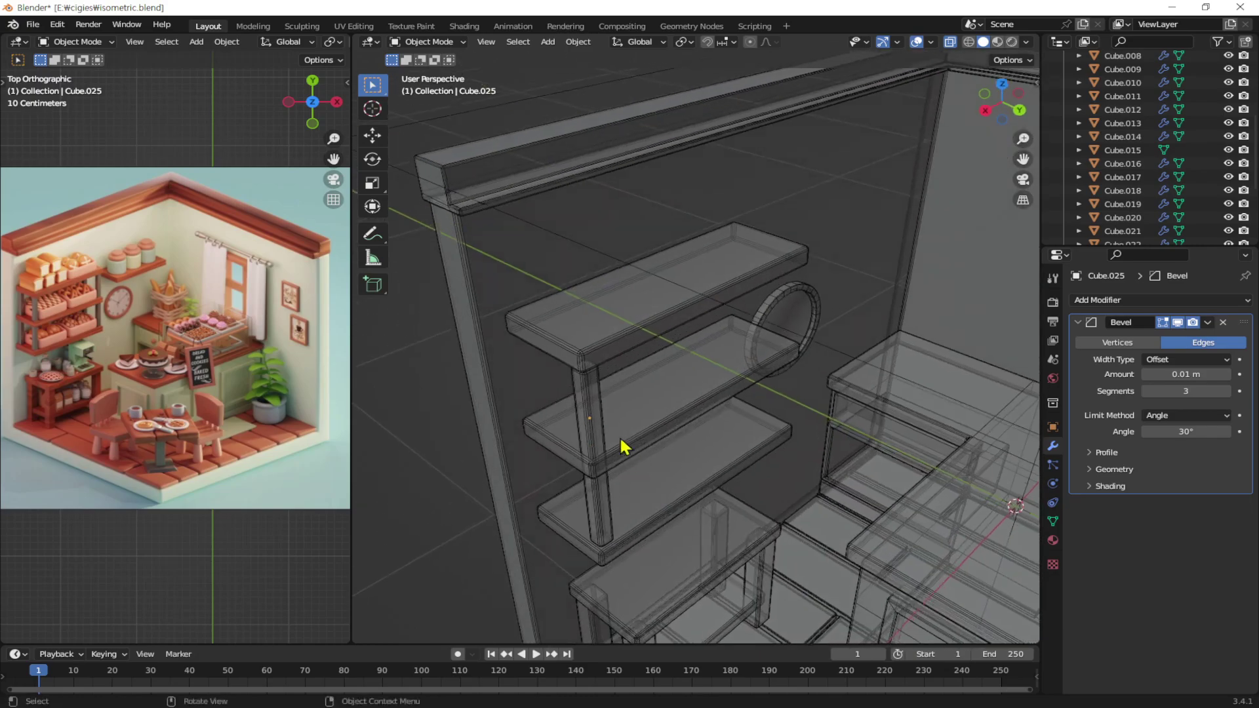
Select the shelf post and shelf stack, then frame the whole room
{"action": "left_click", "coordinate": [585, 395]}
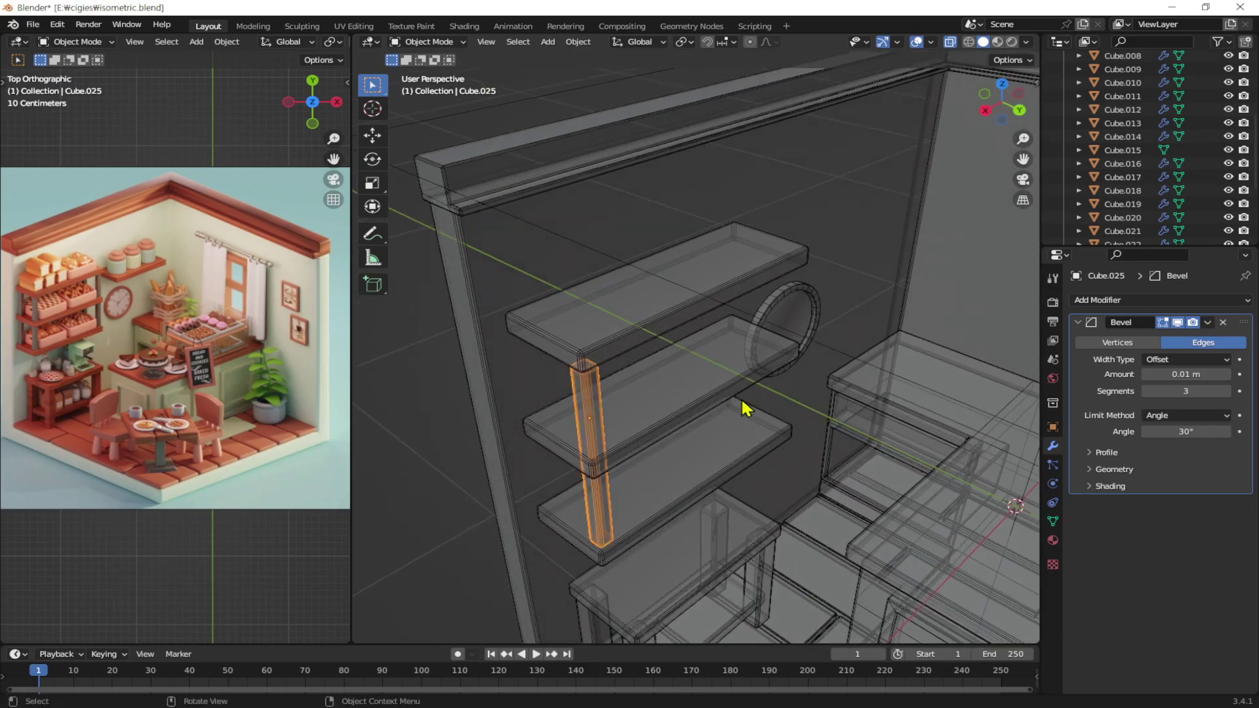
{"action": "left_click", "coordinate": [695, 305]}
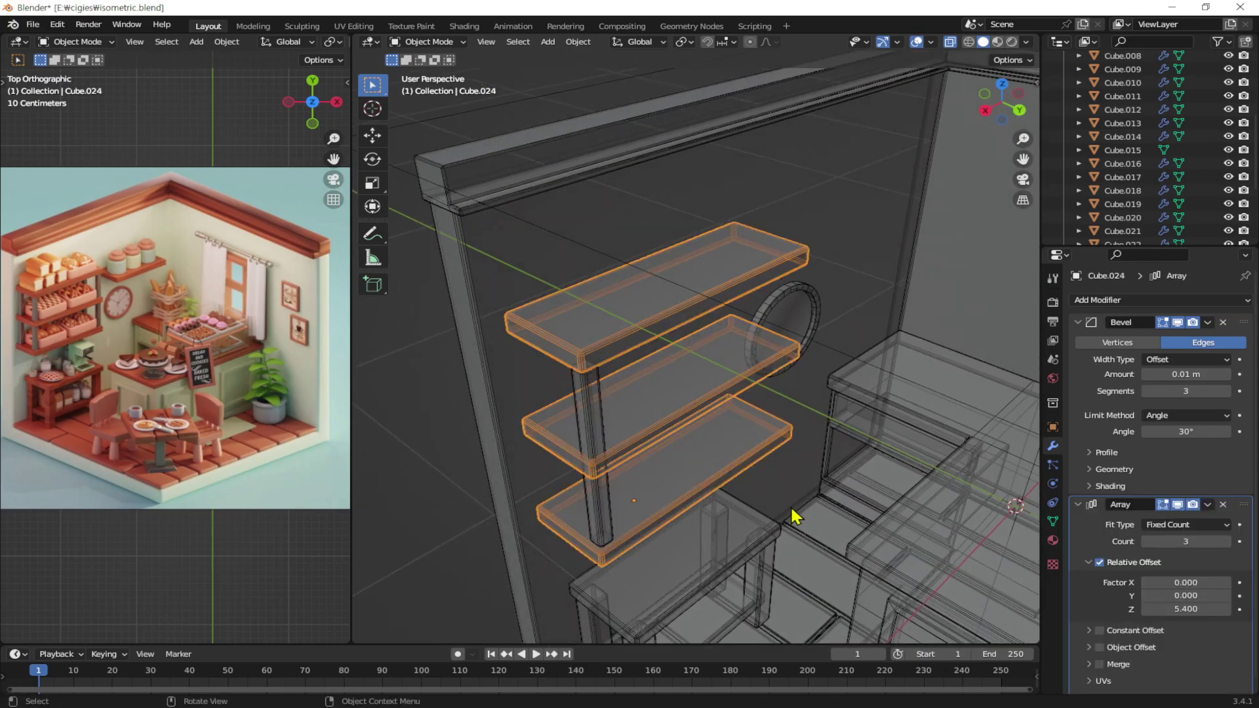
{"action": "scroll", "coordinate": [792, 515], "scroll_direction": "down", "scroll_amount": 2}
{"action": "left_click", "coordinate": [623, 390]}
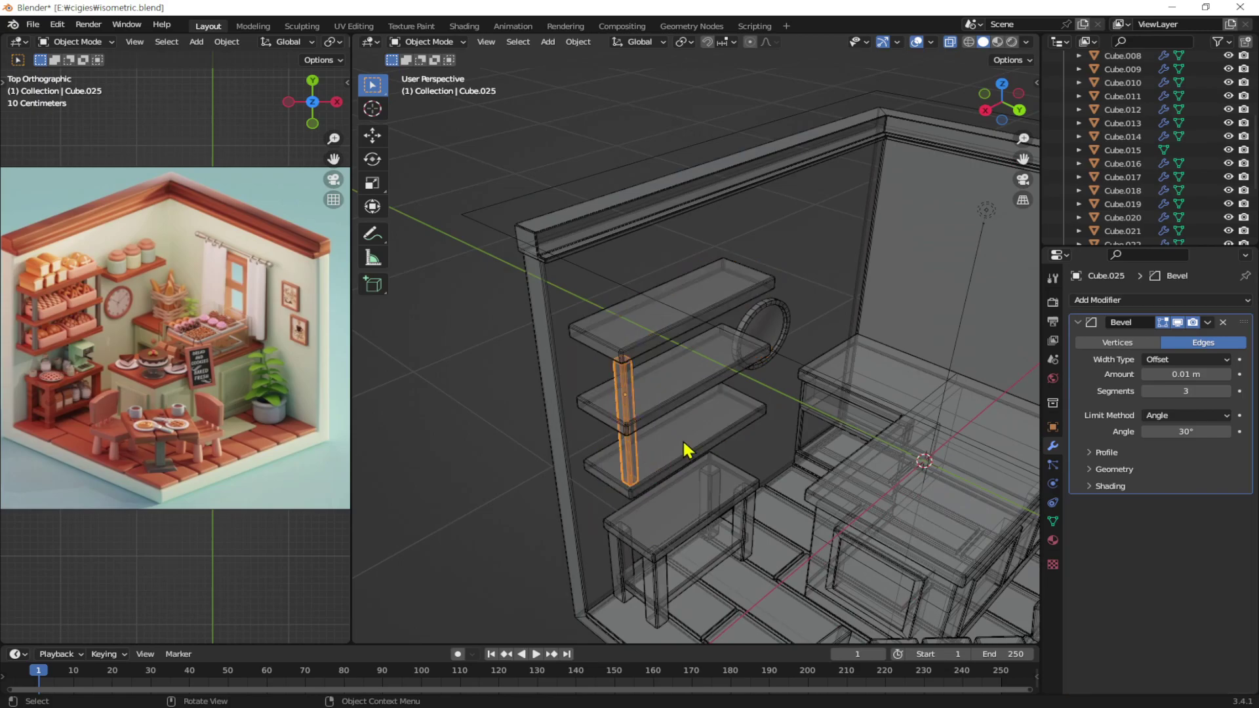
{"action": "middle_click_drag", "start_coordinate": [684, 450], "coordinate": [686, 445]}
{"action": "scroll", "coordinate": [700, 436], "scroll_direction": "down", "scroll_amount": 2}
{"action": "mouse_move", "coordinate": [817, 484]}
{"action": "middle_mouse_down", "text": "shift"}
{"action": "mouse_move", "coordinate": [739, 411]}
{"action": "mouse_move", "coordinate": [796, 441]}
{"action": "middle_mouse_up", "text": "shift"}
{"action": "scroll", "coordinate": [924, 276], "scroll_direction": "up", "scroll_amount": 1}
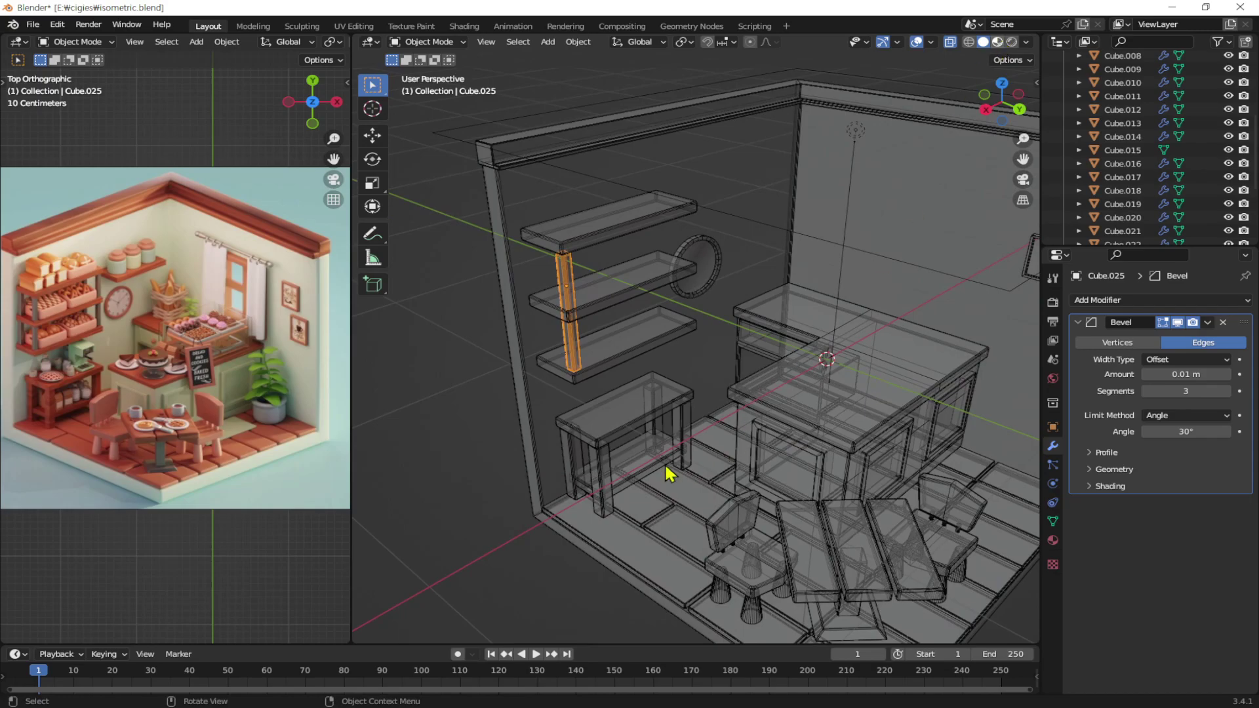
Show the room in Material Preview, orbit it, and move to the UV Editing workspace
{"action": "key", "text": "z"}
{"action": "mouse_move", "coordinate": [624, 387]}
{"action": "middle_mouse_down"}
{"action": "mouse_move", "coordinate": [835, 489]}
{"action": "mouse_move", "coordinate": [791, 457]}
{"action": "mouse_move", "coordinate": [776, 467]}
{"action": "middle_mouse_up"}
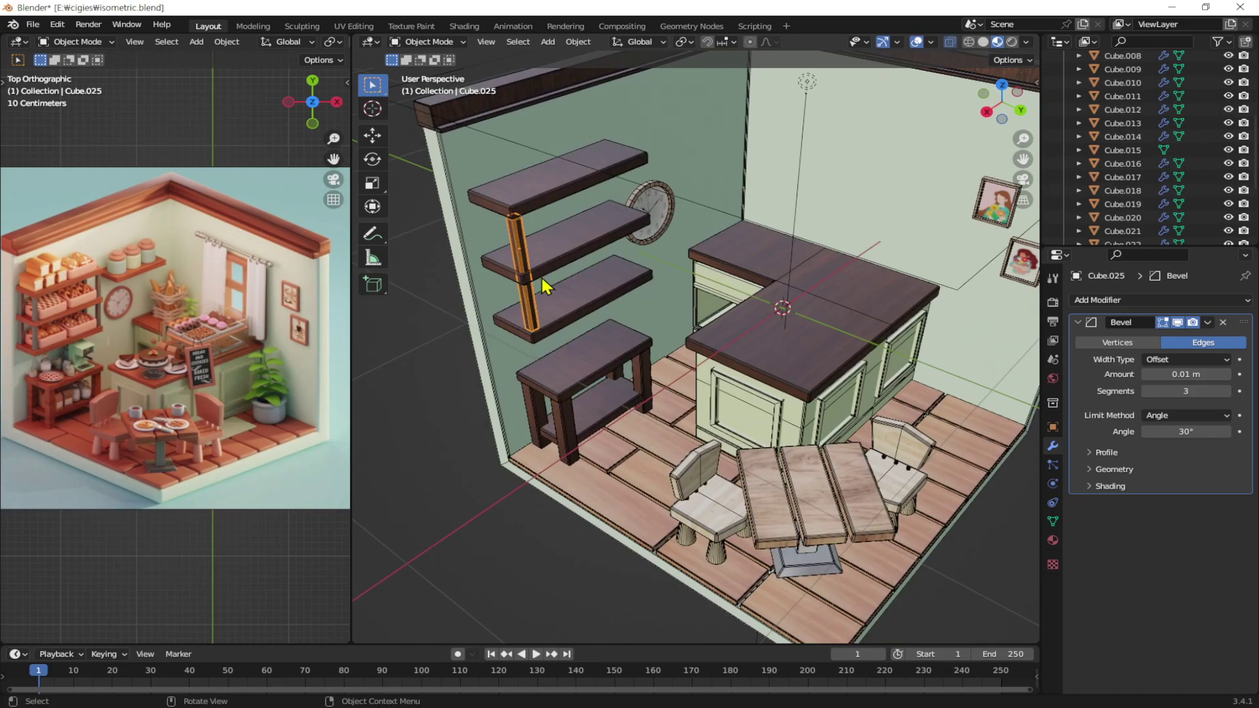
{"action": "middle_click_drag", "start_coordinate": [830, 547], "coordinate": [852, 554]}
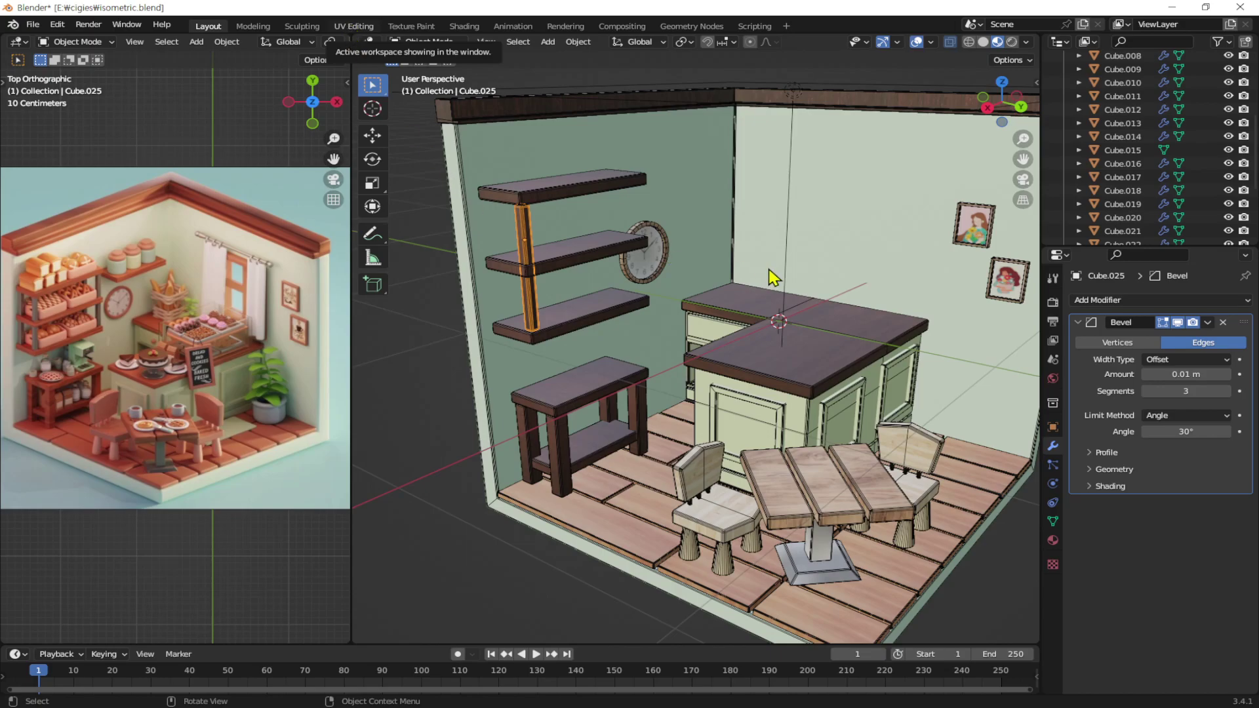
{"action": "left_click", "coordinate": [354, 25]}
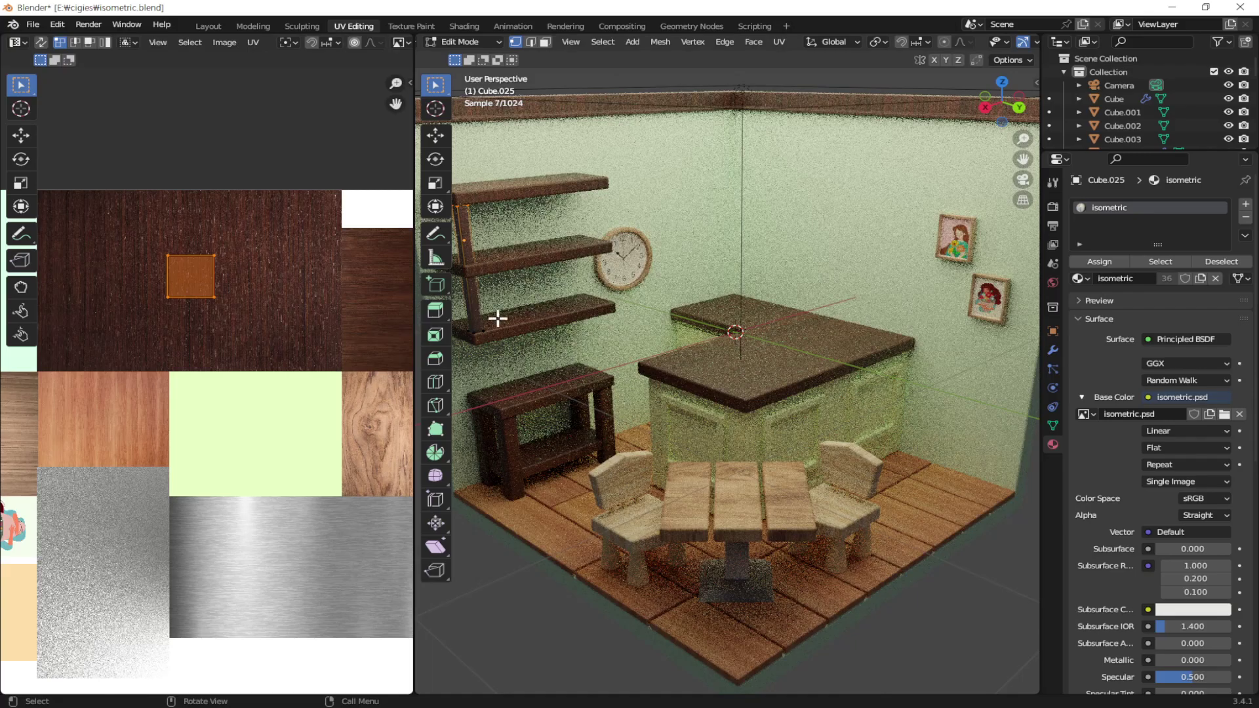
Select all of the post's faces and unwrap them with Cube Projection
{"action": "scroll", "coordinate": [275, 462], "scroll_direction": "down", "scroll_amount": 3}
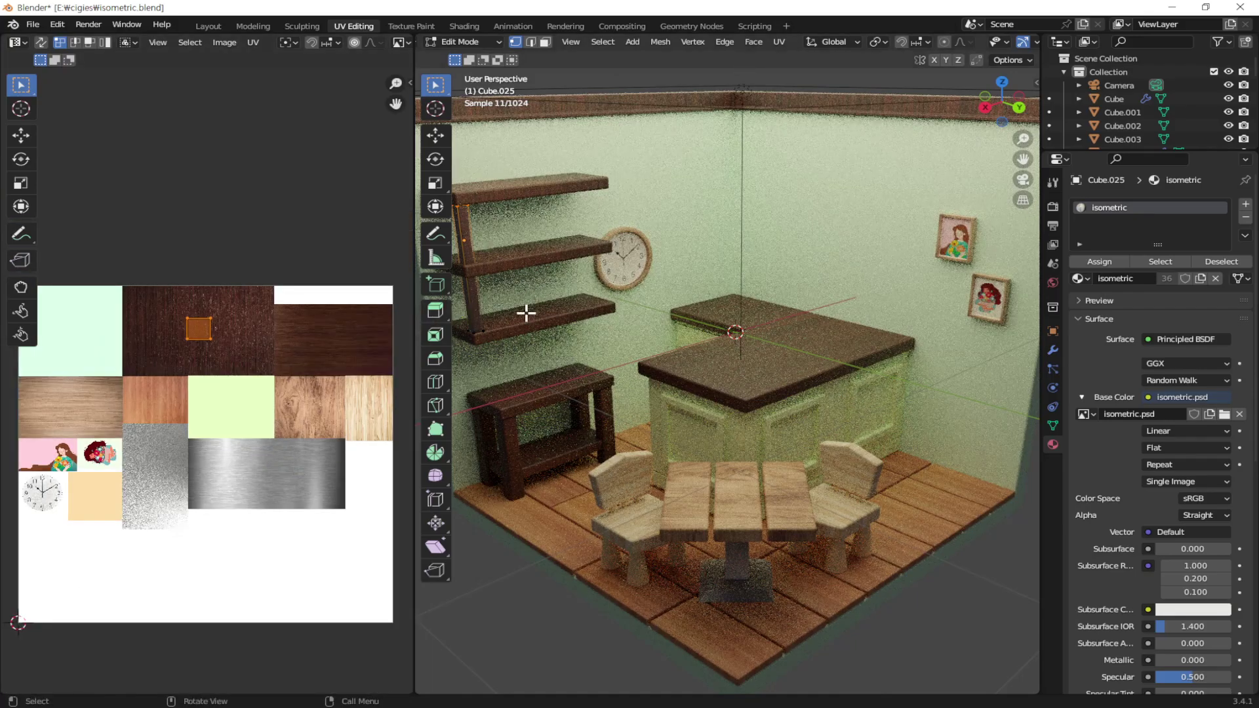
{"action": "key", "text": "ctrl+l"}
{"action": "key", "text": "3"}
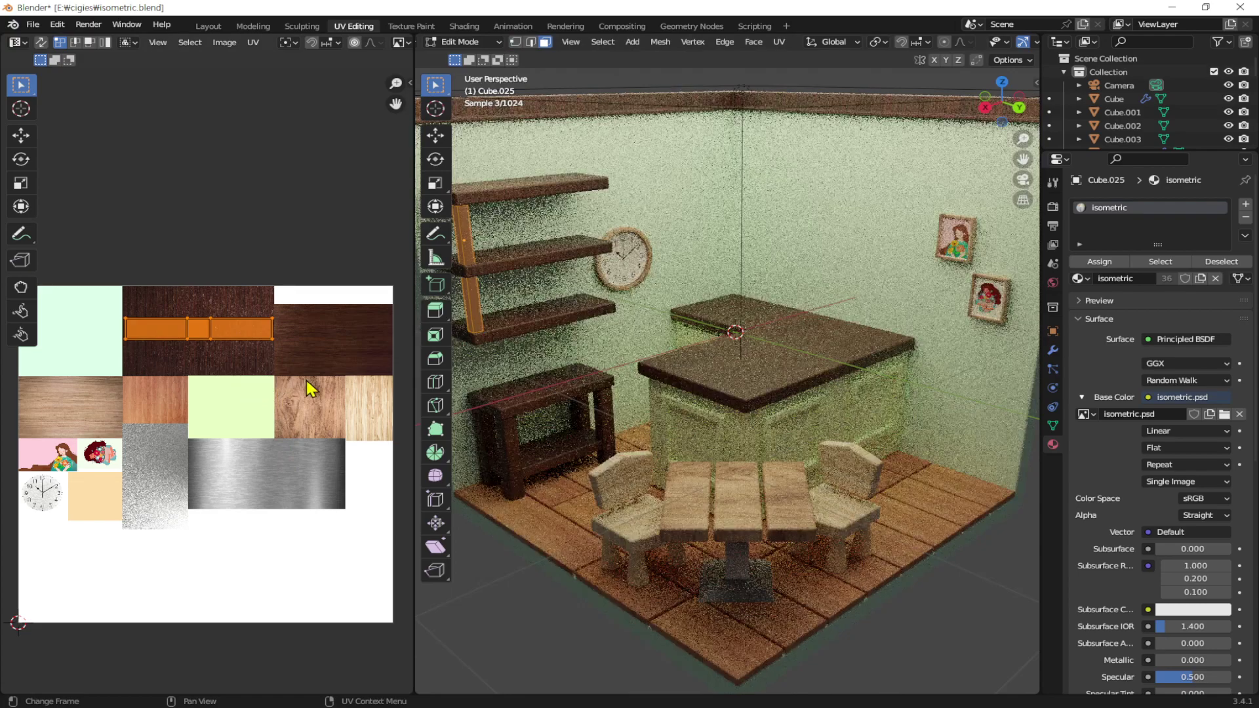
{"action": "key", "text": "u"}
{"action": "left_click", "coordinate": [552, 306]}
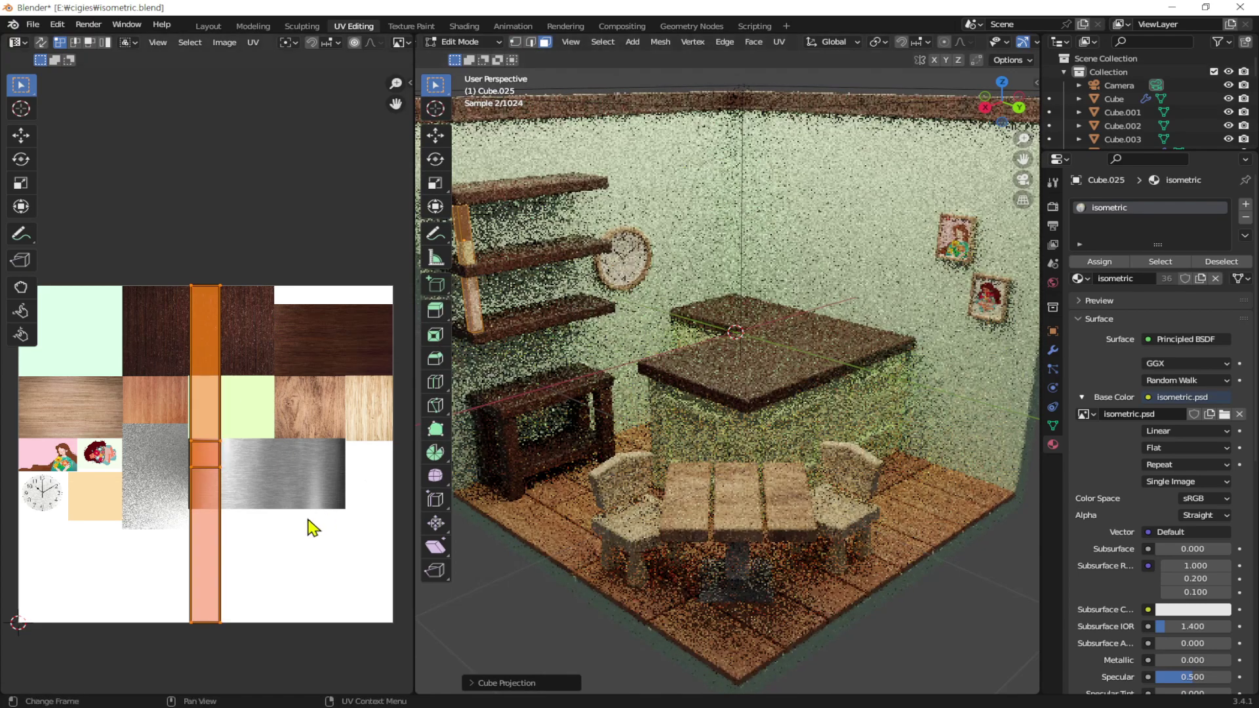
Scale and move the post's UV strip onto the light wood area of isometric.psd
{"action": "key", "text": "s"}
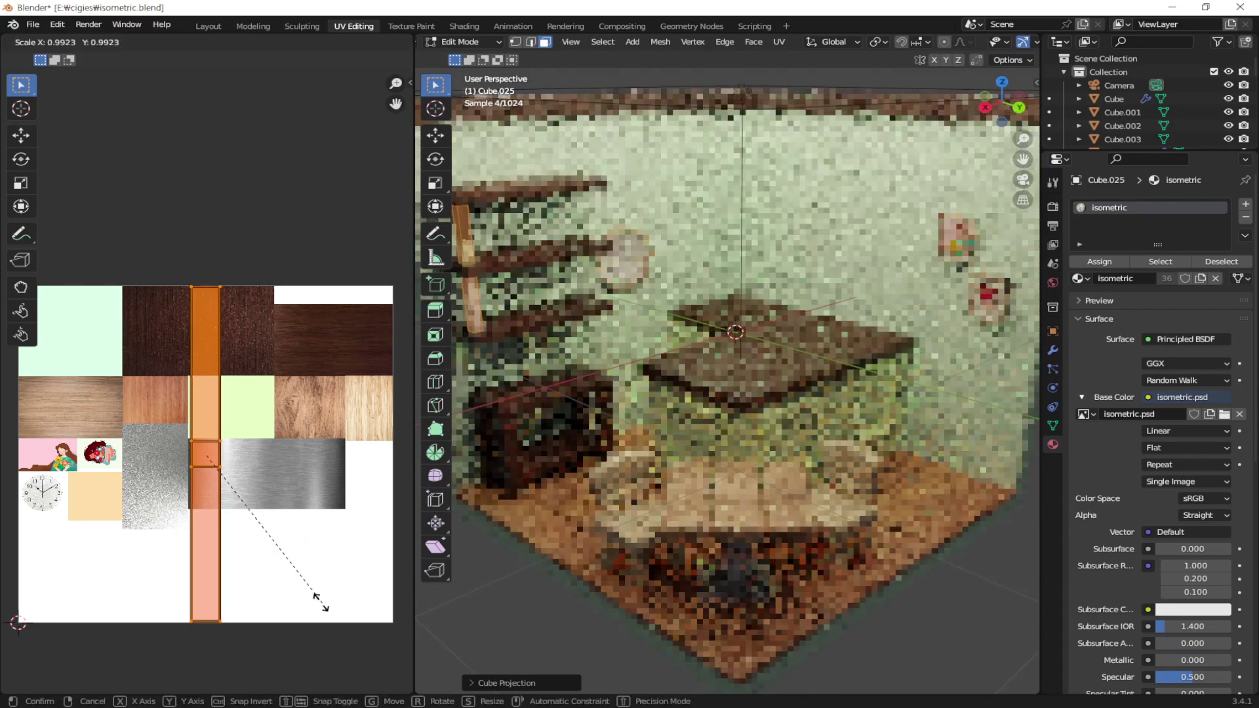
{"action": "left_click", "coordinate": [259, 500]}
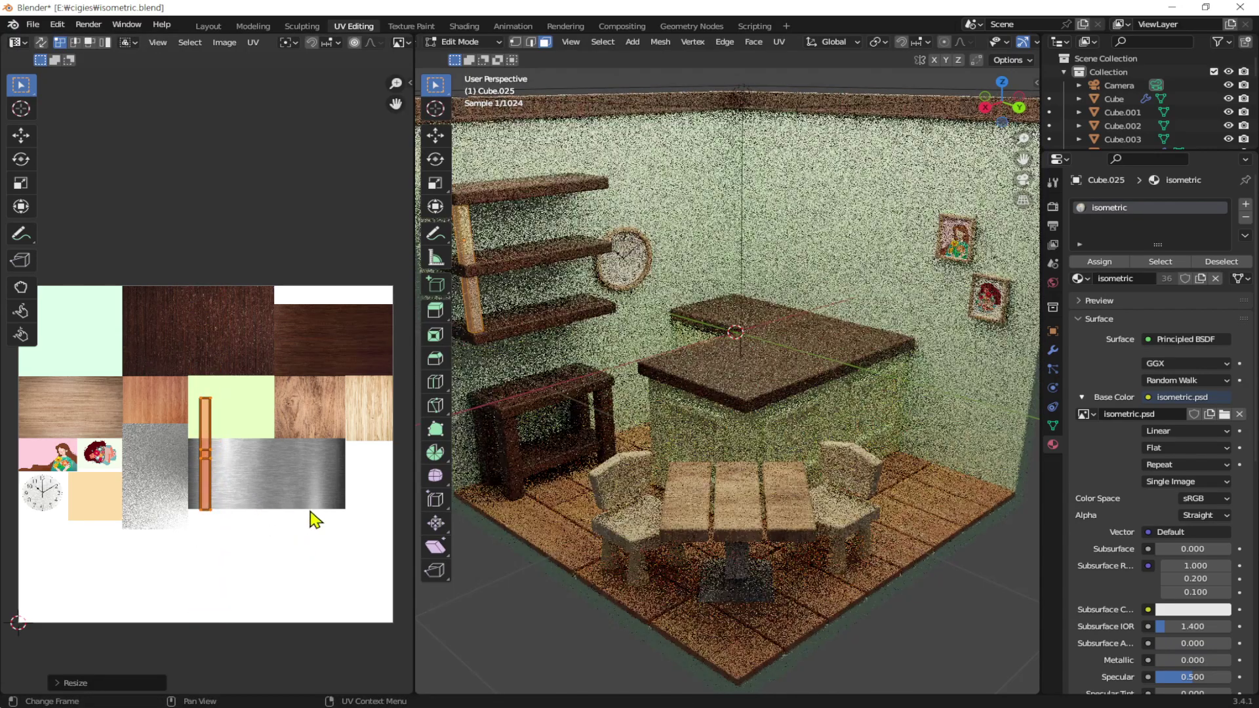
{"action": "key", "text": "g"}
{"action": "left_click", "coordinate": [268, 531]}
{"action": "key", "text": "s"}
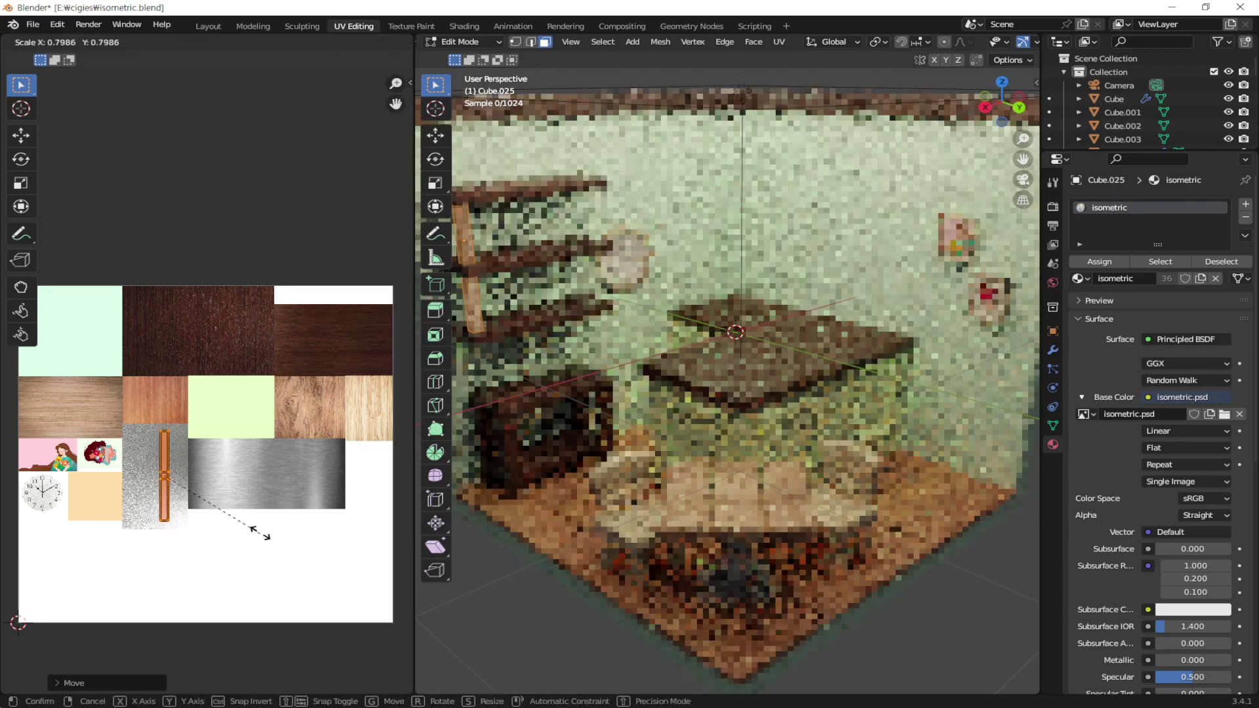
{"action": "left_click", "coordinate": [270, 542]}
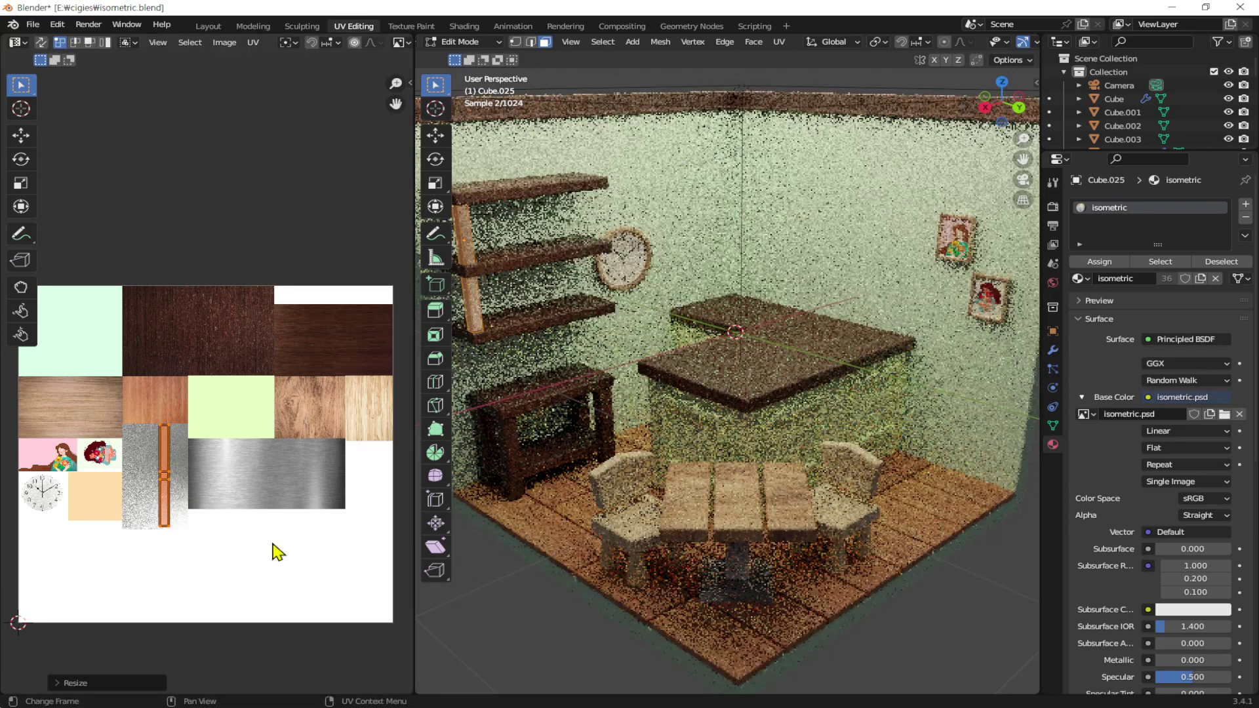
{"action": "key", "text": "g"}
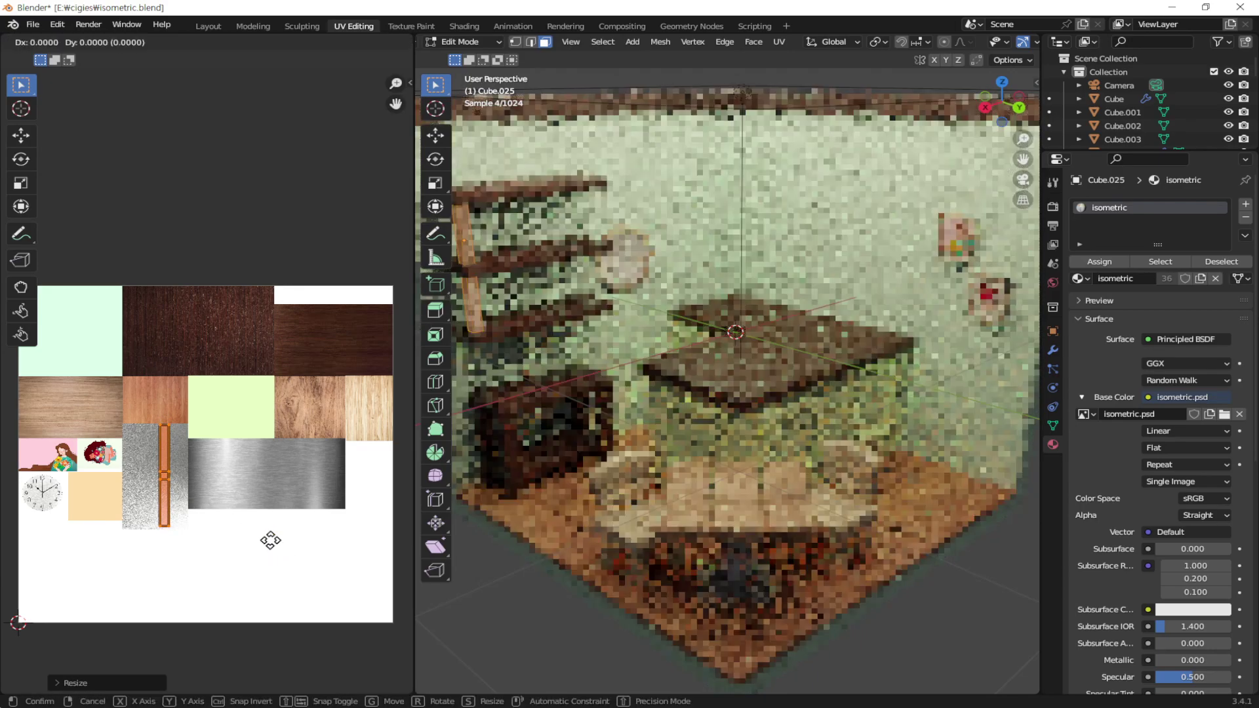
{"action": "left_click", "coordinate": [275, 543]}
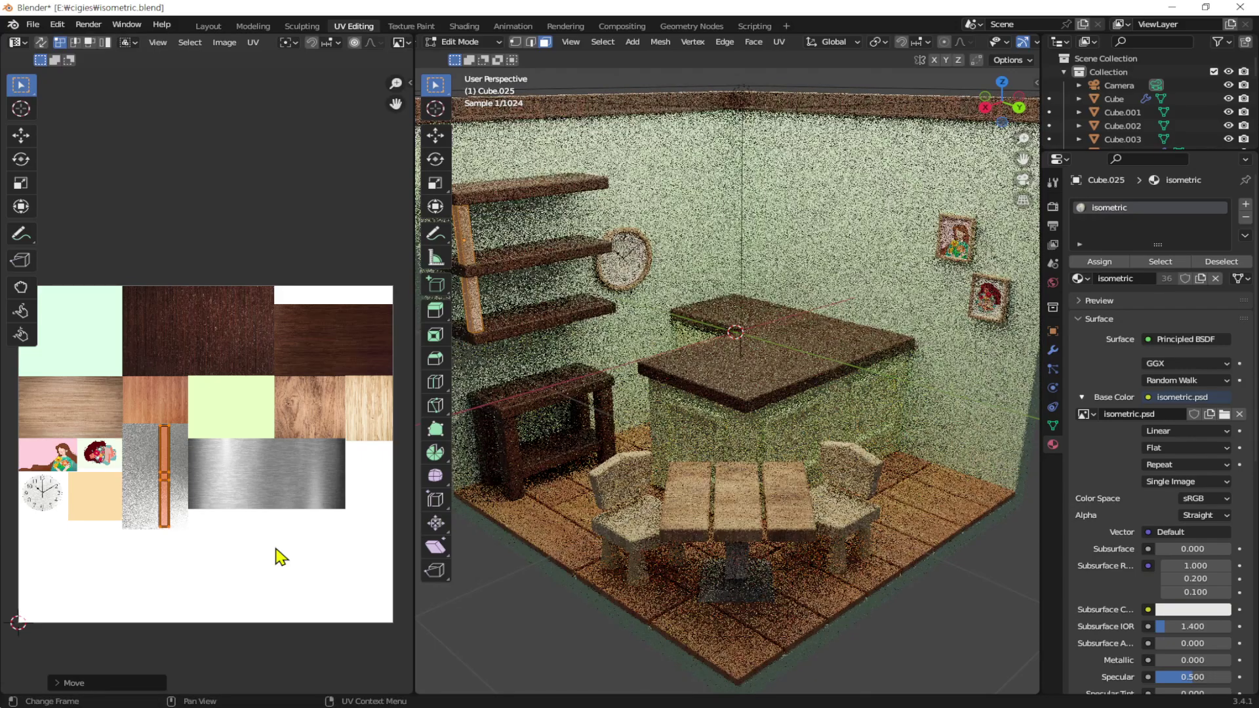
{"action": "key", "text": "g"}
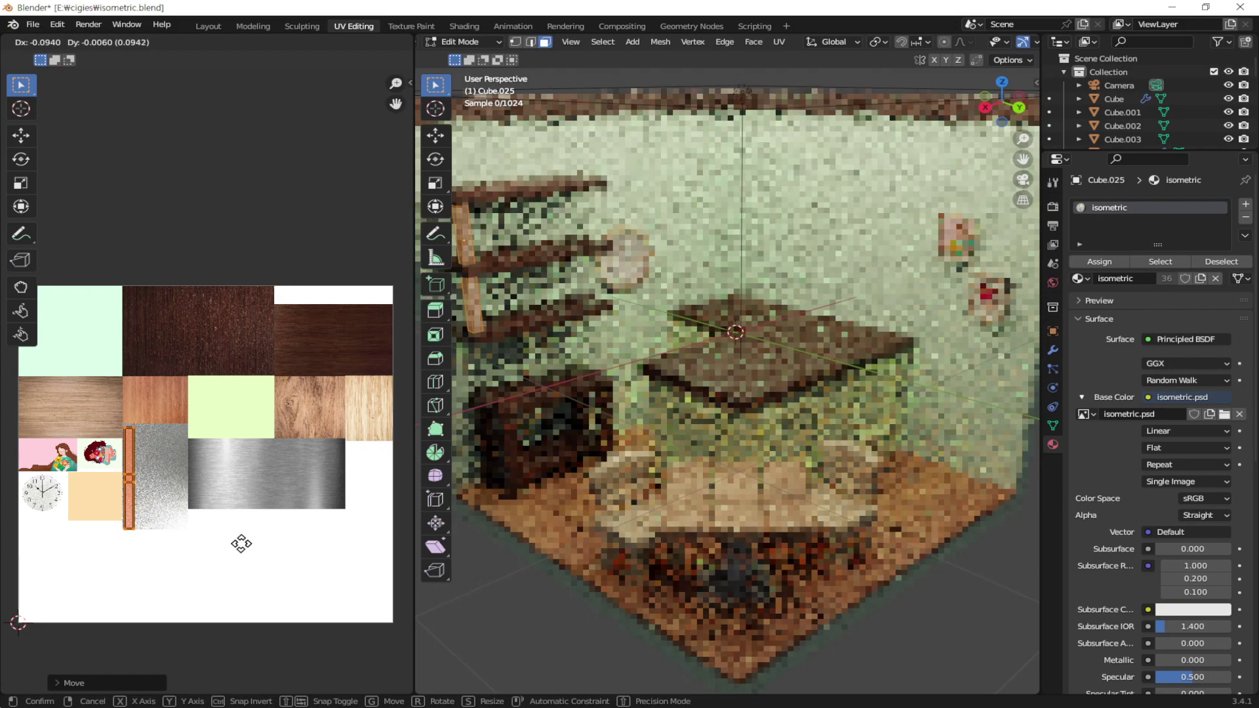
{"action": "left_click", "coordinate": [242, 530]}
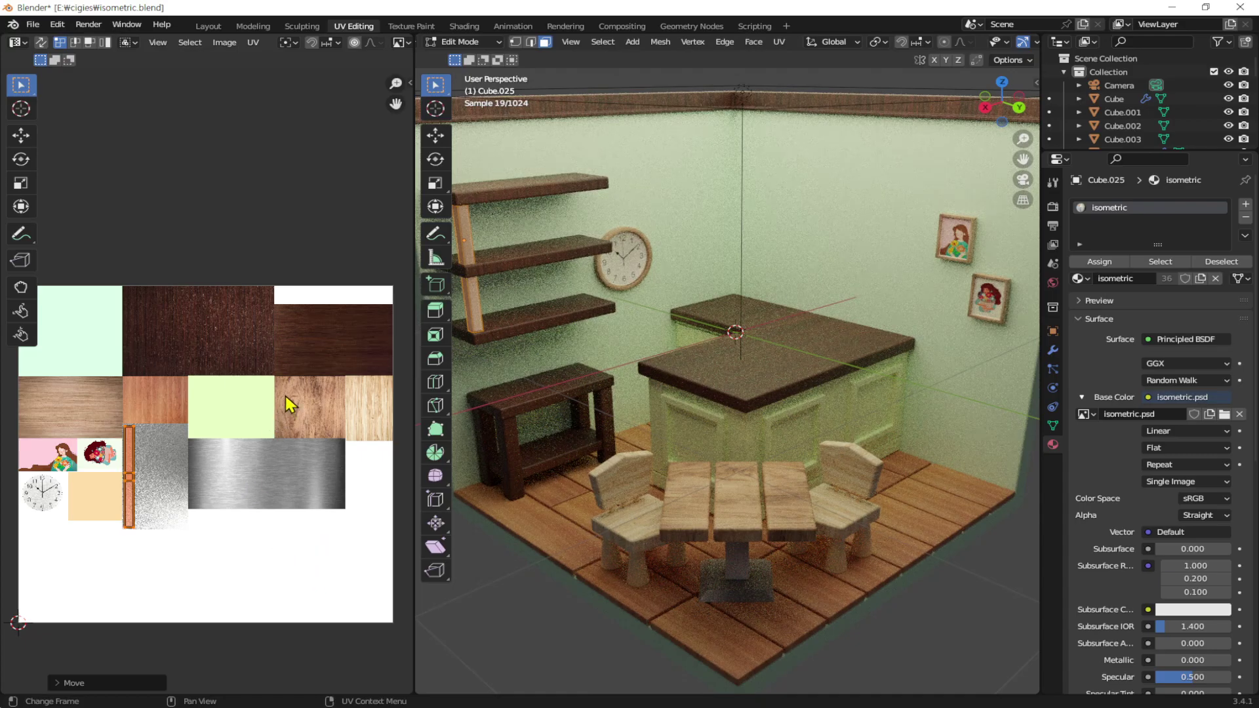
{"action": "middle_click_drag", "start_coordinate": [526, 593], "coordinate": [705, 410]}
{"action": "scroll", "coordinate": [656, 459], "scroll_direction": "up", "scroll_amount": 3}
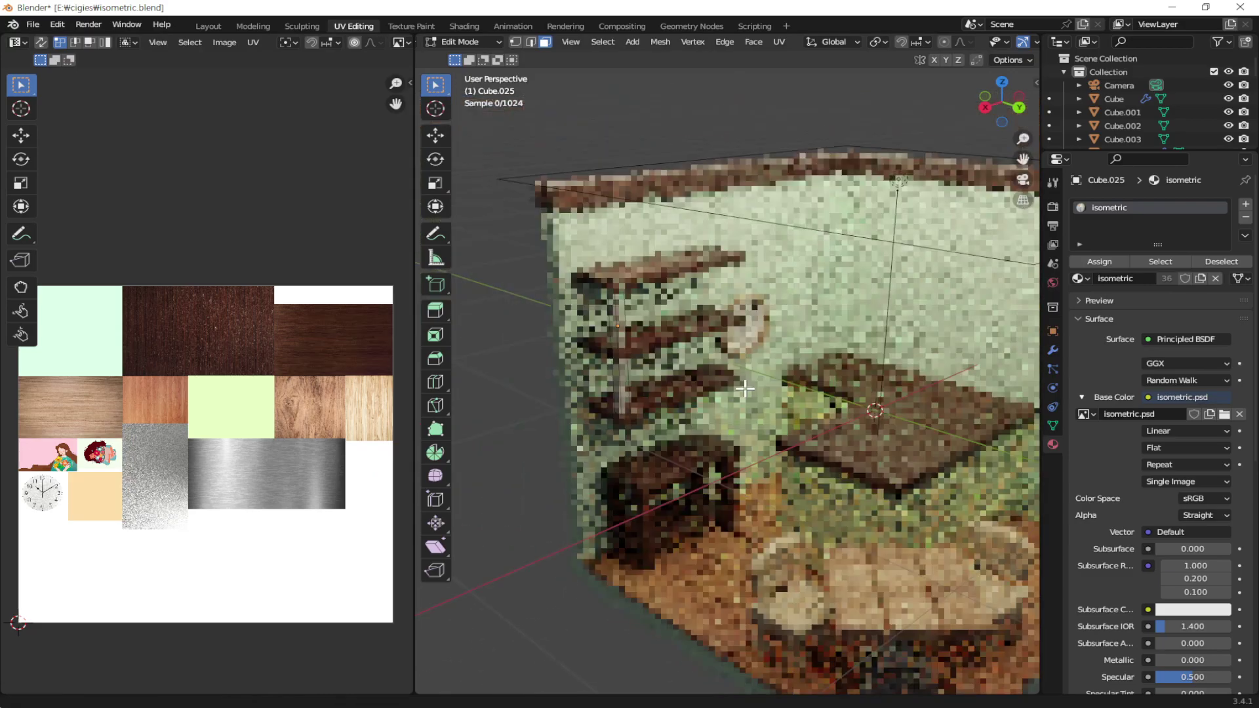
Select the bottom shelf and move and shrink its UV island onto the light wood
{"action": "key", "text": "Tab"}
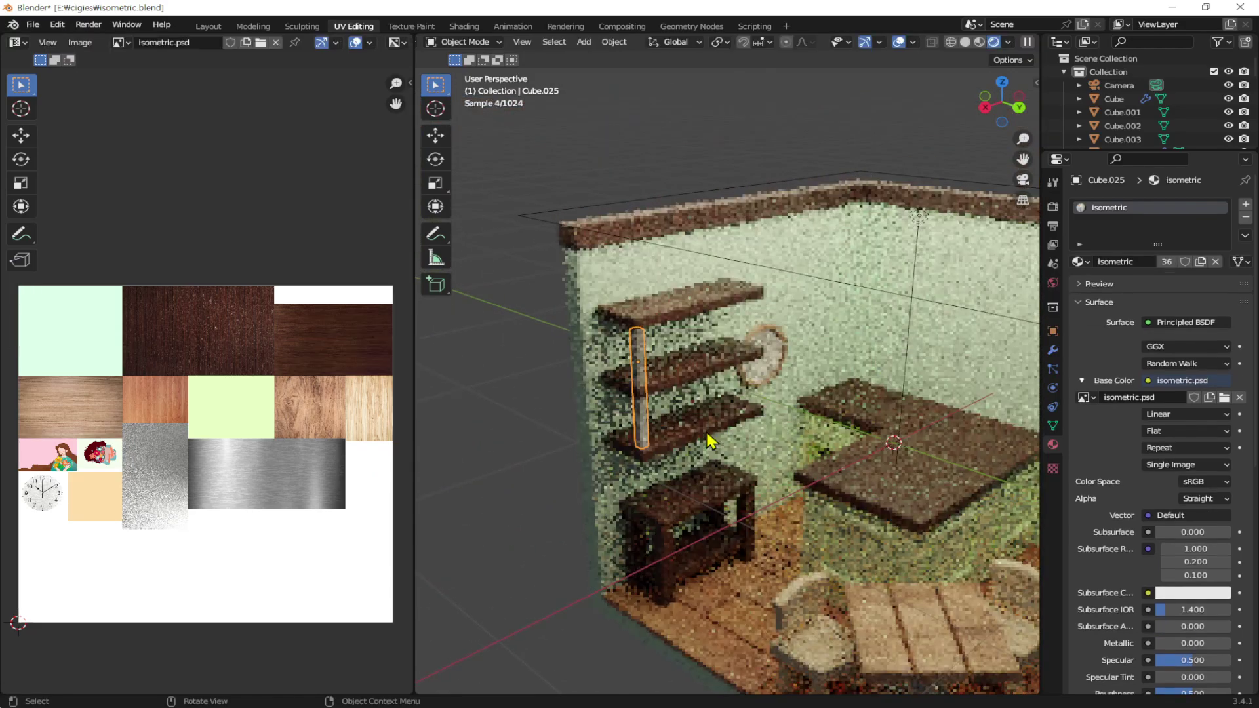
{"action": "left_click", "coordinate": [713, 436]}
{"action": "key", "text": "Tab"}
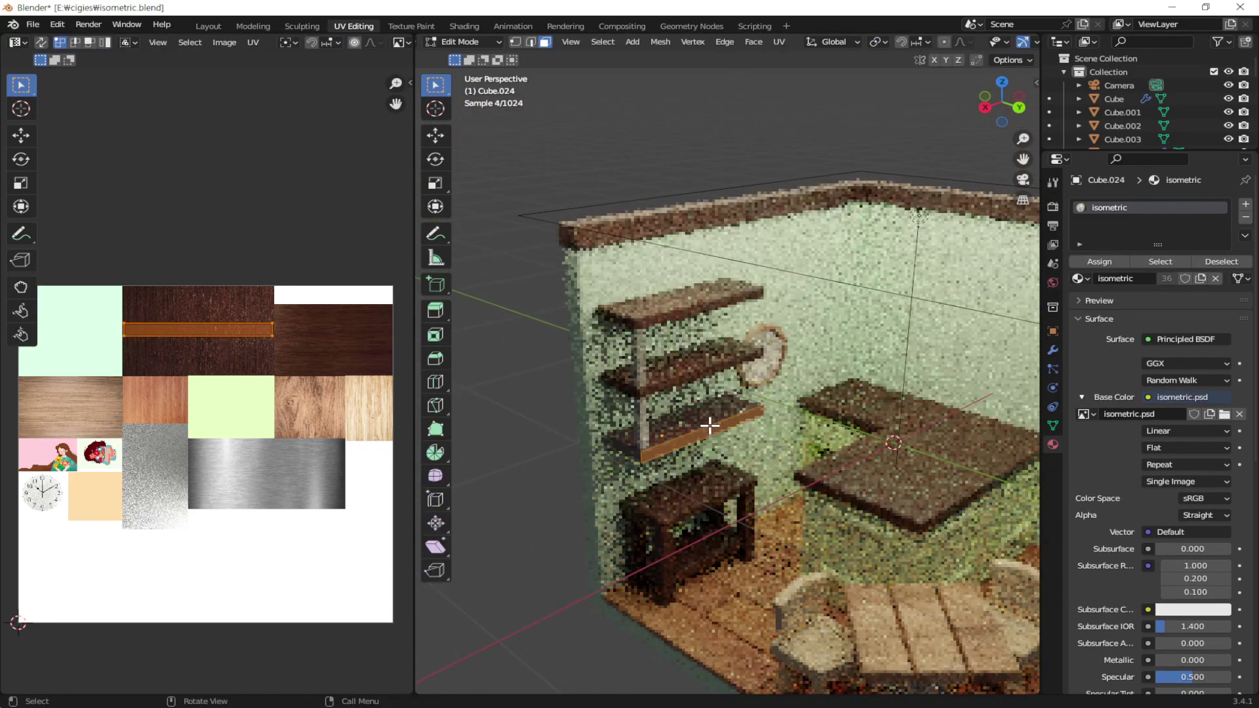
{"action": "scroll", "coordinate": [300, 457], "scroll_direction": "down", "scroll_amount": 1}
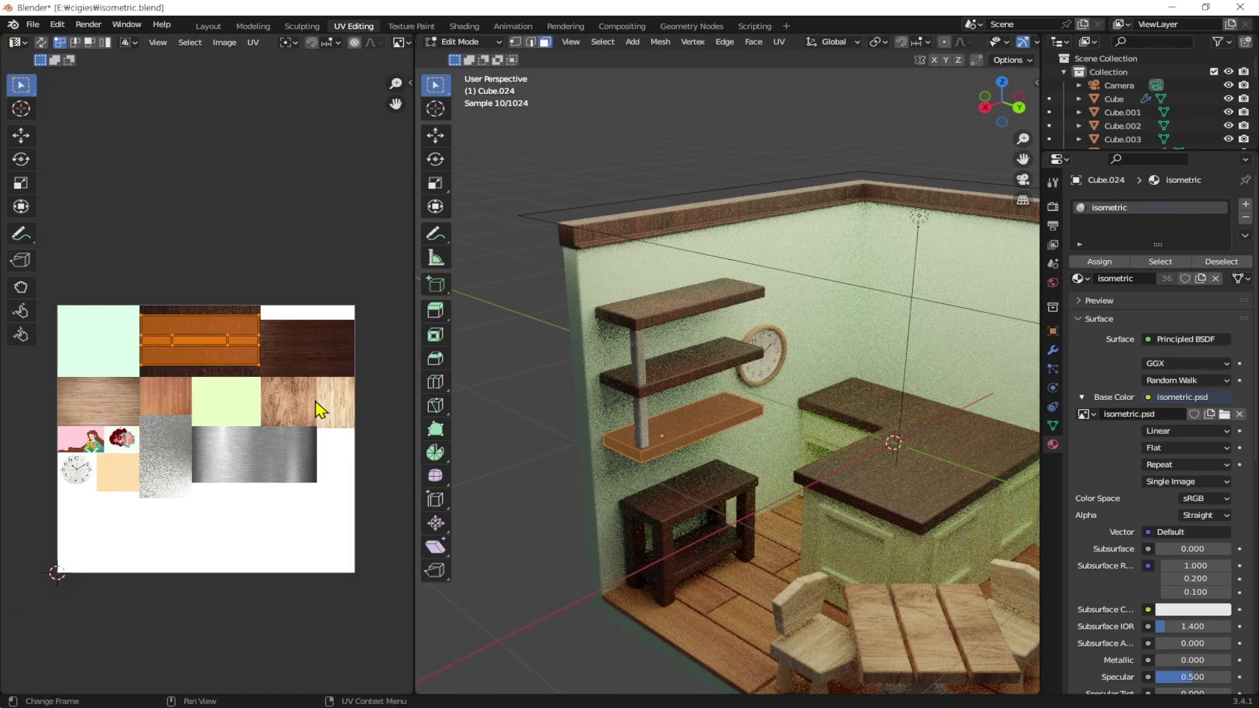
{"action": "key", "text": "g"}
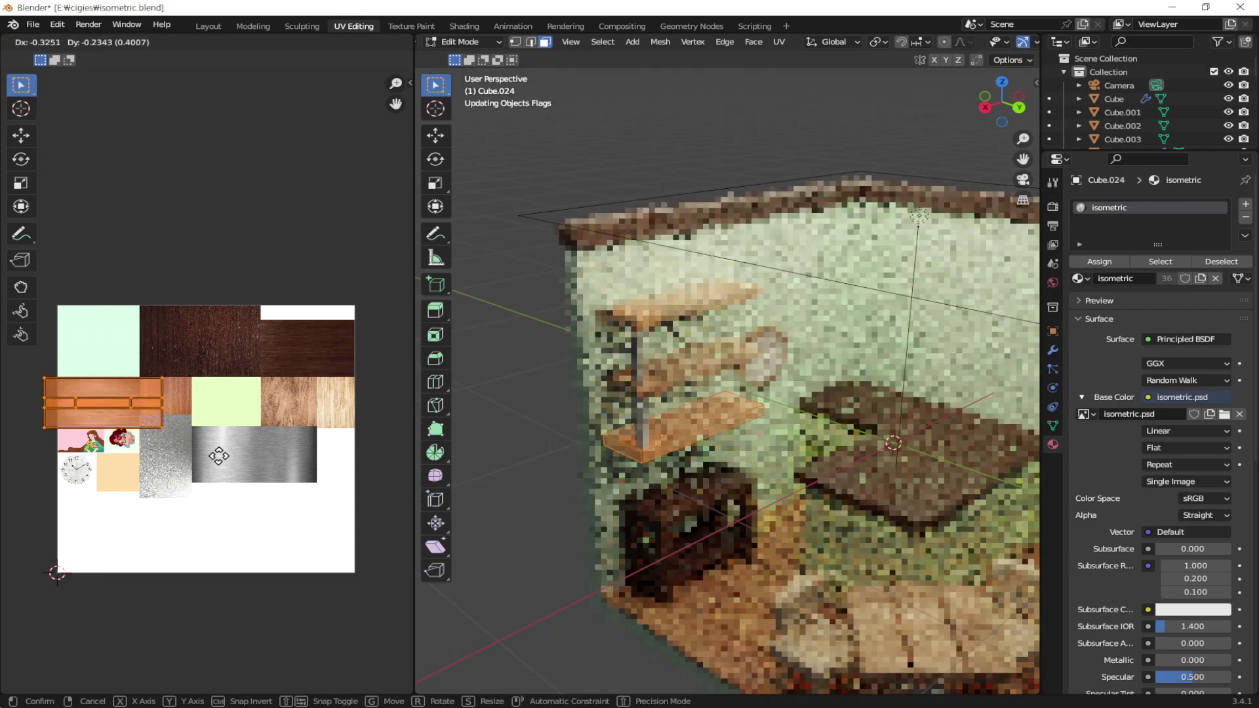
{"action": "left_click", "coordinate": [217, 455]}
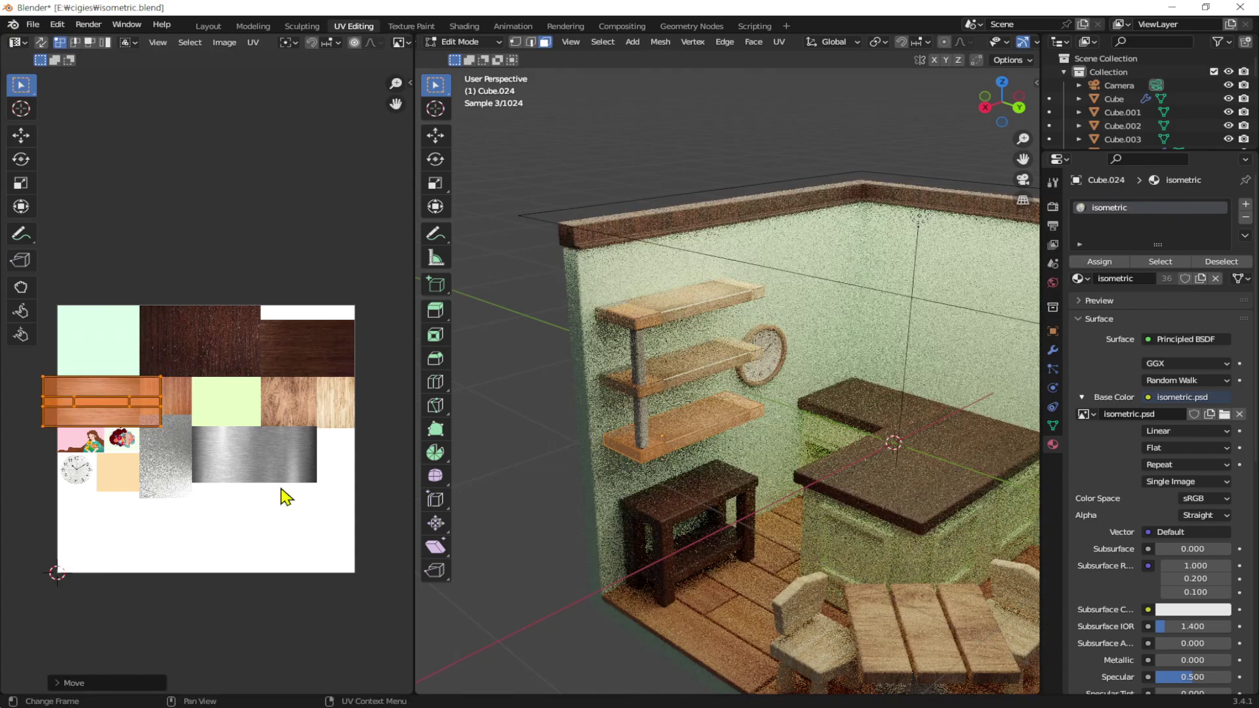
{"action": "key", "text": "s"}
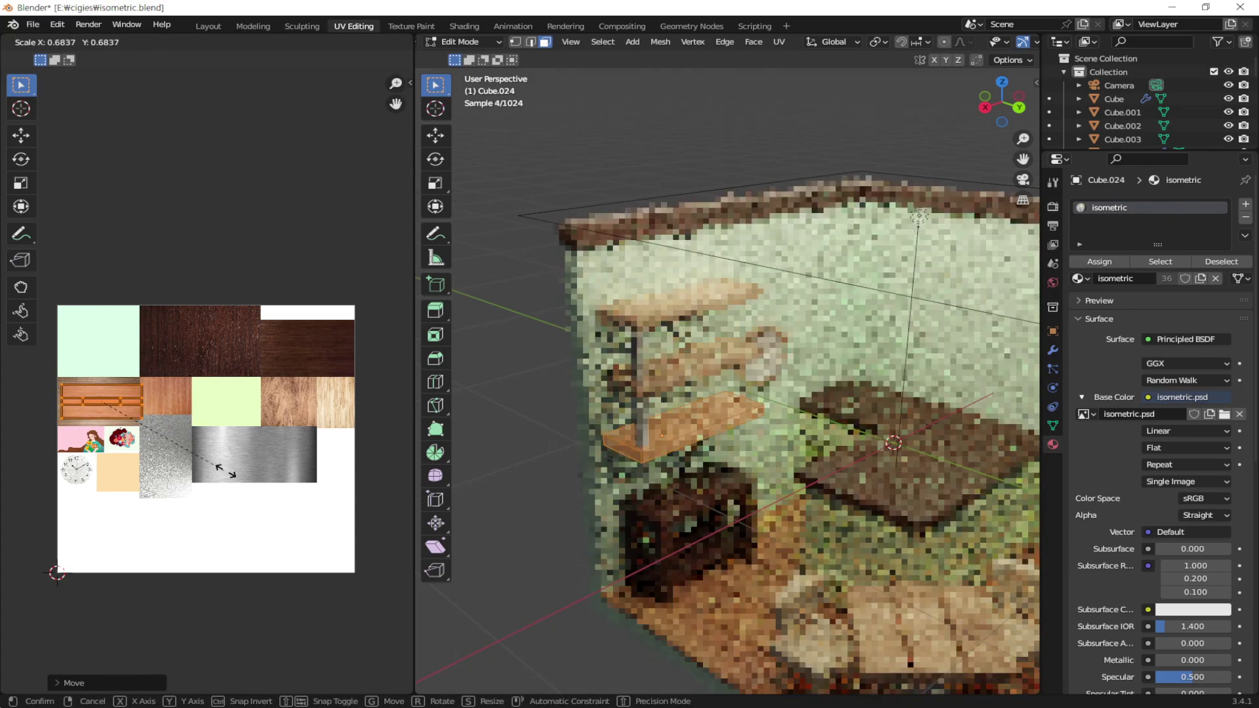
{"action": "left_click", "coordinate": [225, 472]}
Align the bottom shelf's UV island over the plank texture, then leave Edit Mode
{"action": "scroll", "coordinate": [91, 406], "scroll_direction": "up", "scroll_amount": 3}
{"action": "scroll", "coordinate": [65, 449], "scroll_direction": "up", "scroll_amount": 3}
{"action": "scroll", "coordinate": [65, 450], "scroll_direction": "down", "scroll_amount": 2}
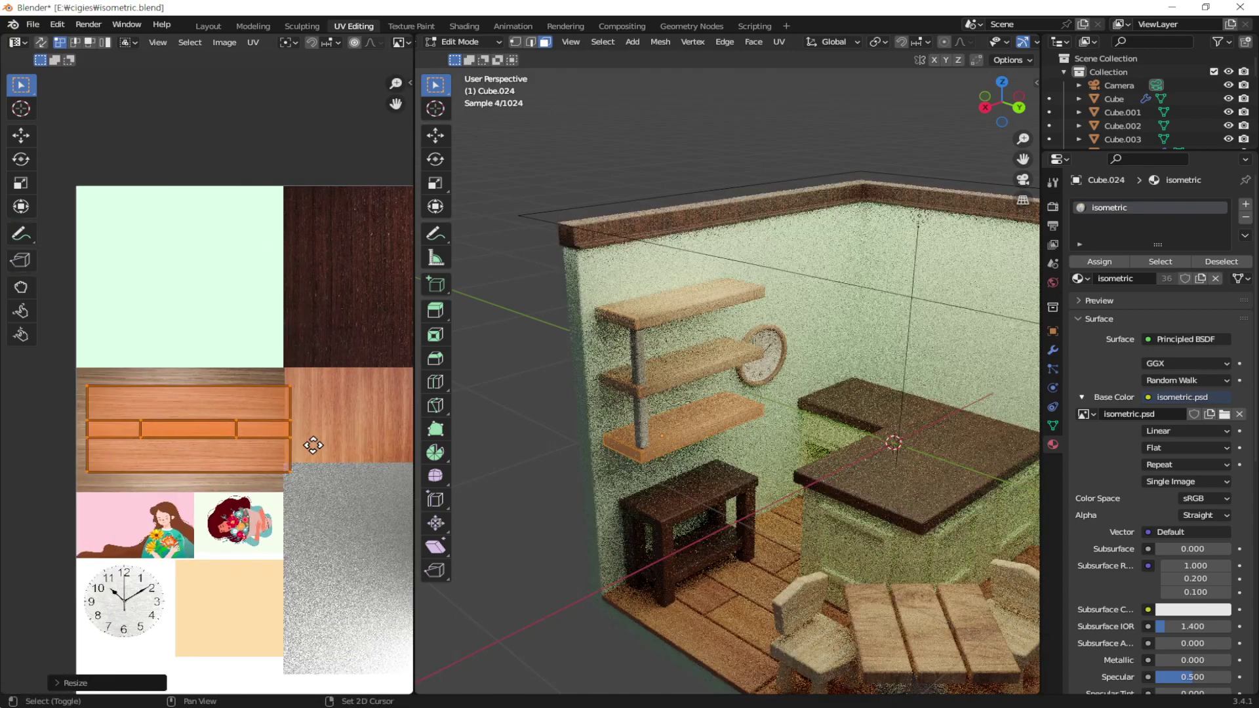
{"action": "key", "text": "g"}
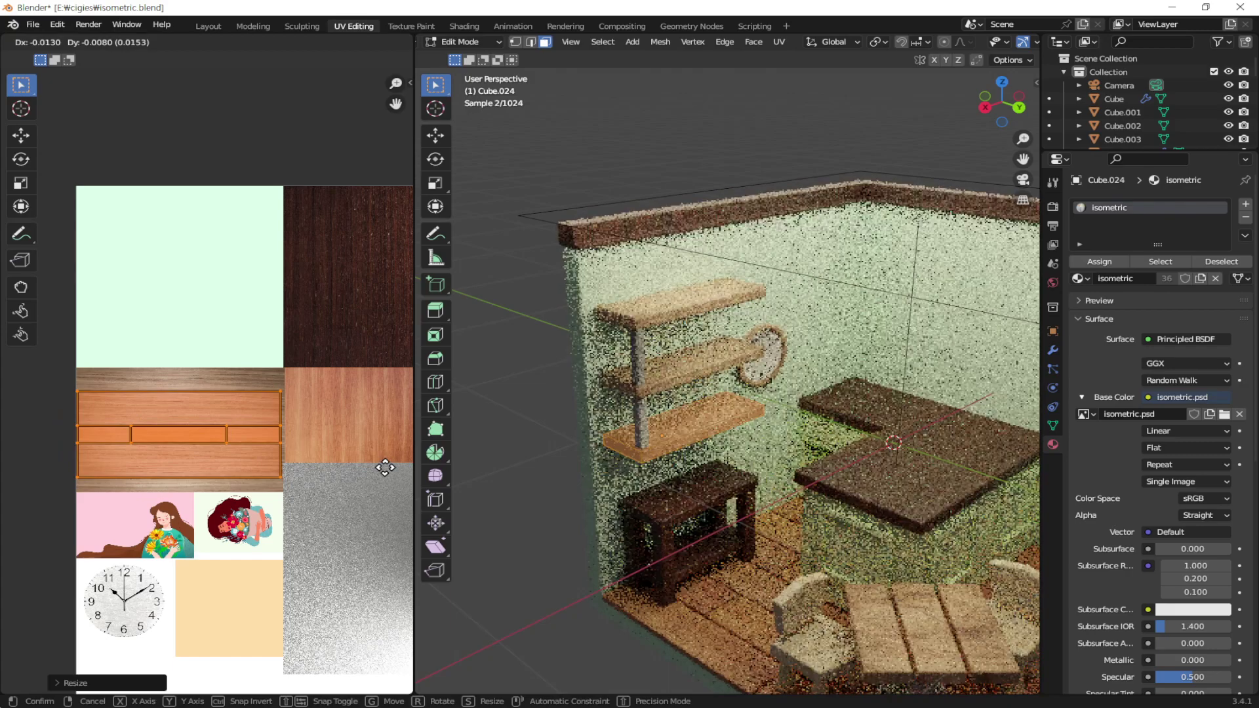
{"action": "left_click", "coordinate": [407, 473]}
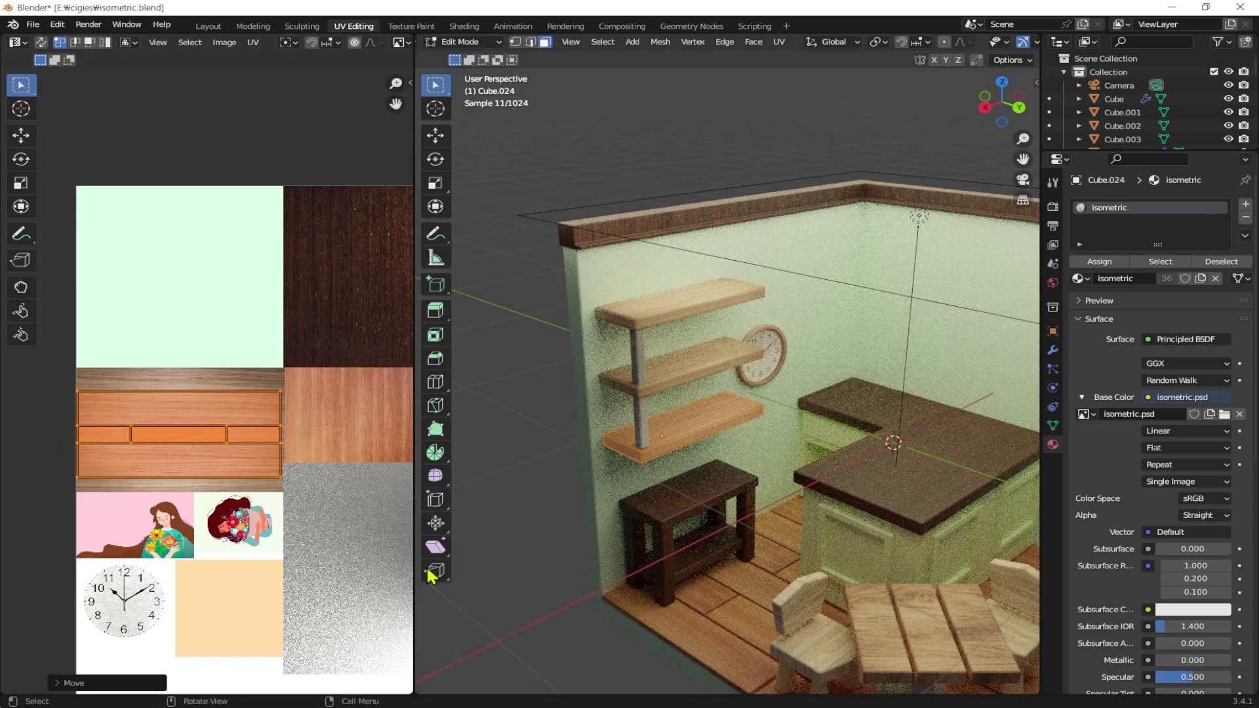
{"action": "scroll", "coordinate": [245, 509], "scroll_direction": "down", "scroll_amount": 2}
{"action": "scroll", "coordinate": [267, 534], "scroll_direction": "down", "scroll_amount": 1}
{"action": "middle_click_drag", "start_coordinate": [267, 535], "coordinate": [175, 526]}
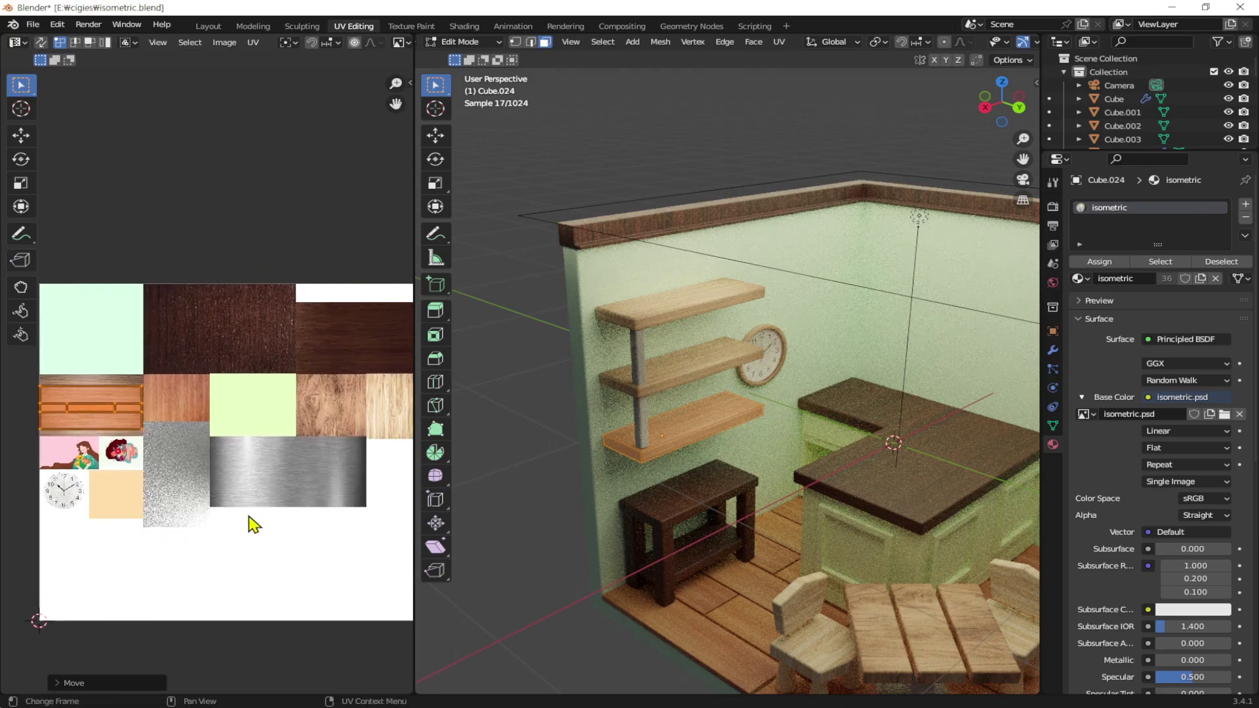
{"action": "scroll", "coordinate": [255, 525], "scroll_direction": "down", "scroll_amount": 1}
{"action": "middle_click_drag", "start_coordinate": [264, 509], "coordinate": [251, 518]}
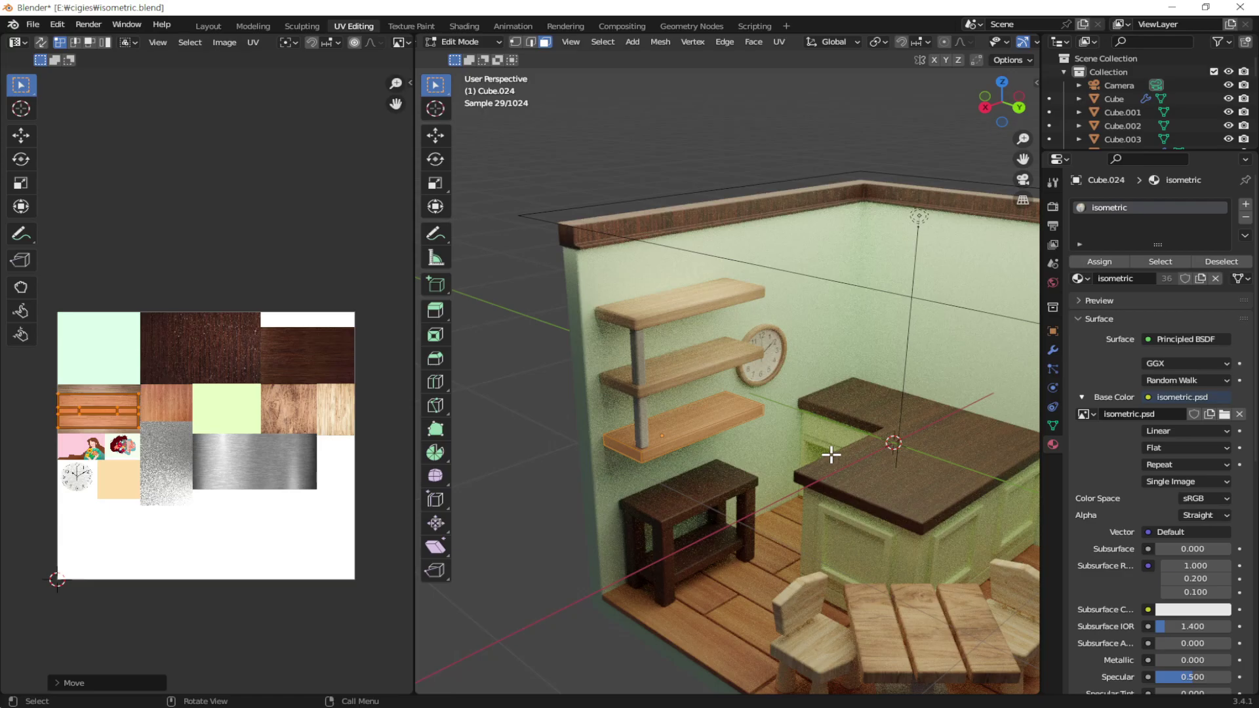
{"action": "key", "text": "Tab"}
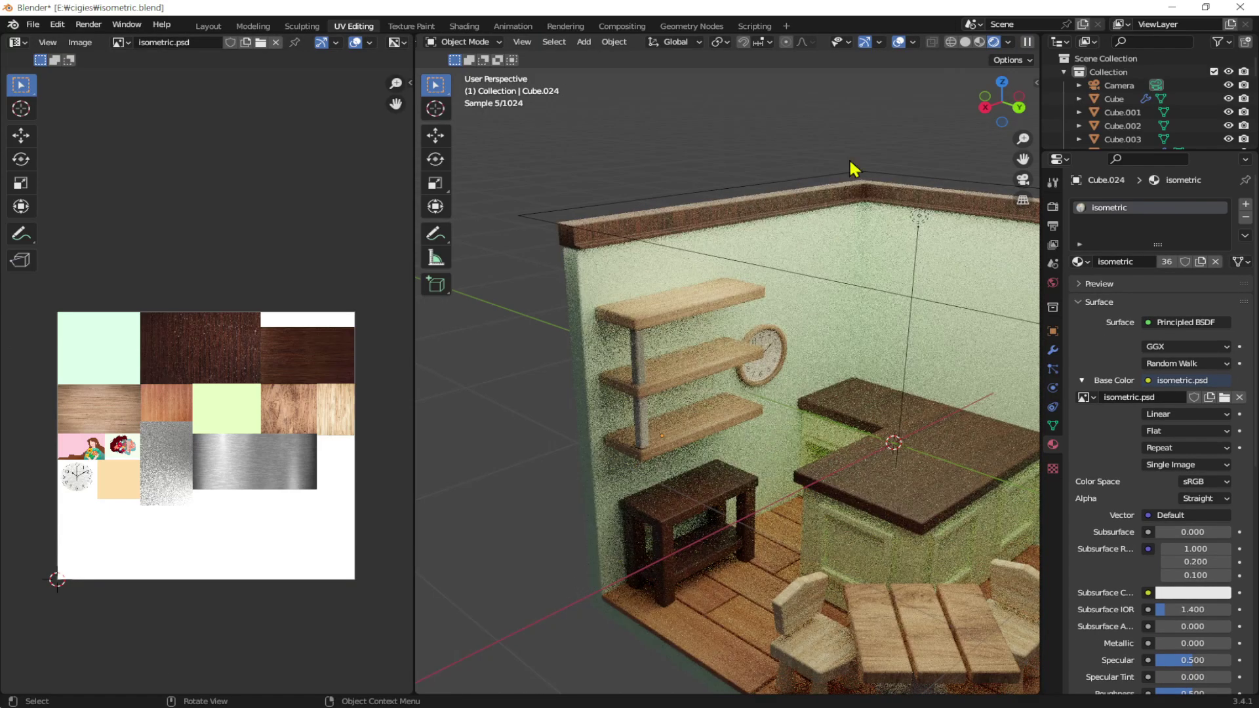
Switch to Material Preview and duplicate the support post along X to the shelves' right end
{"action": "left_click", "coordinate": [980, 43]}
{"action": "left_click", "coordinate": [646, 424]}
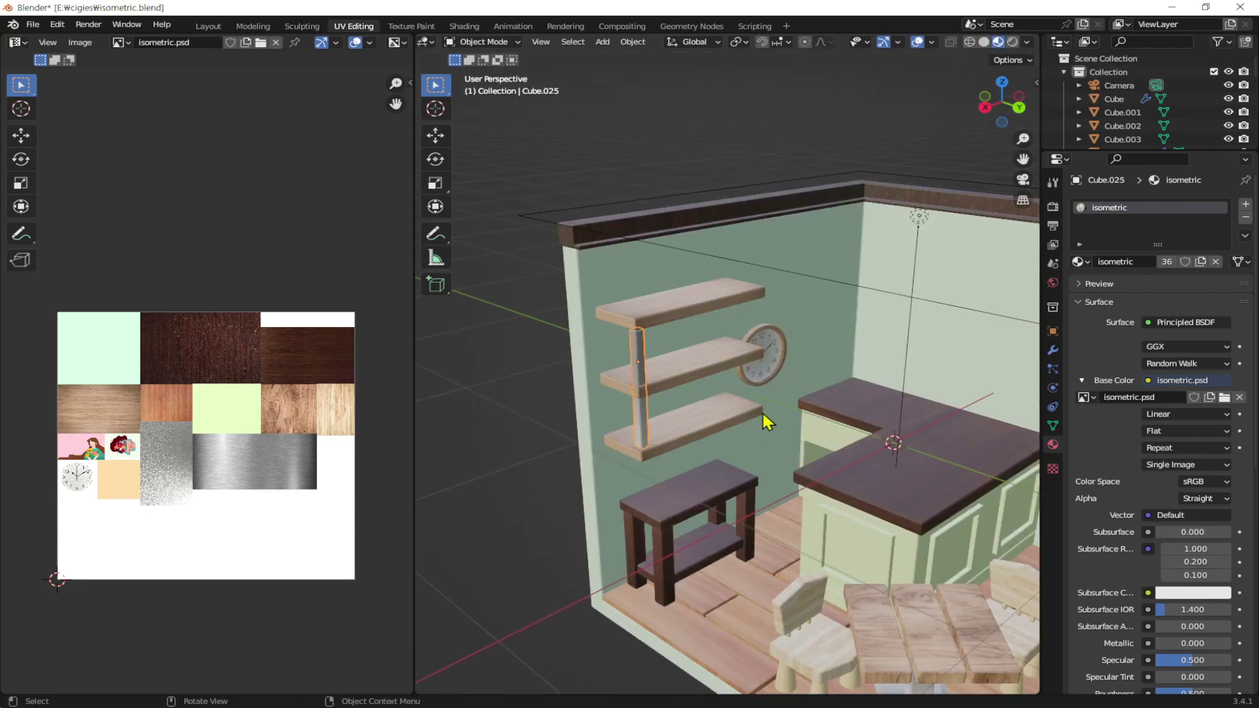
{"action": "middle_click_drag", "start_coordinate": [647, 424], "coordinate": [678, 392]}
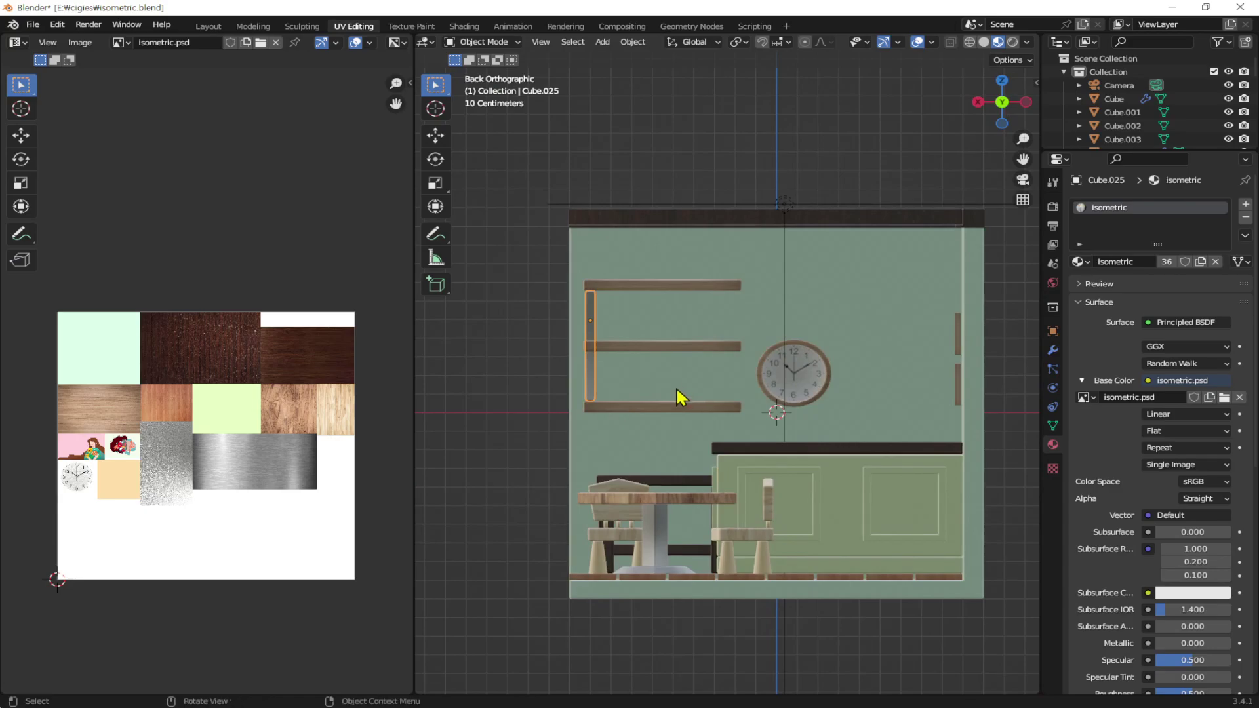
{"action": "scroll", "coordinate": [677, 387], "scroll_direction": "up", "scroll_amount": 2}
{"action": "scroll", "coordinate": [695, 388], "scroll_direction": "up", "scroll_amount": 2}
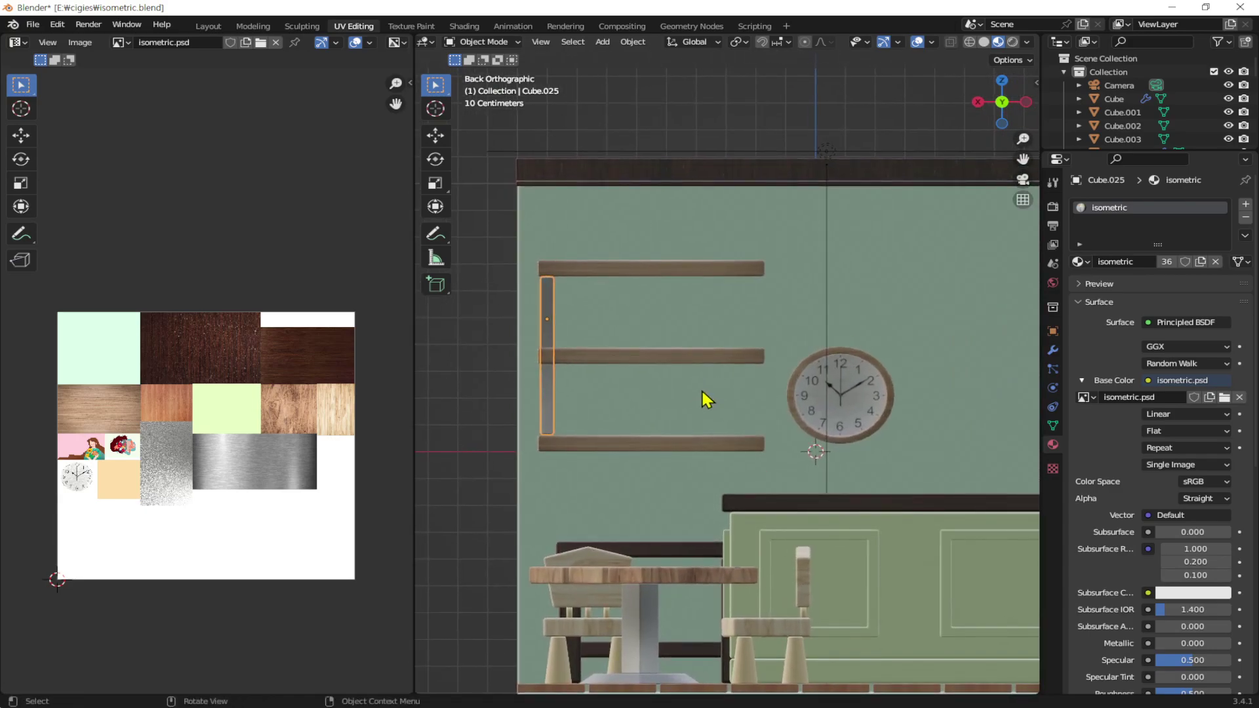
{"action": "key", "text": "shift+d"}
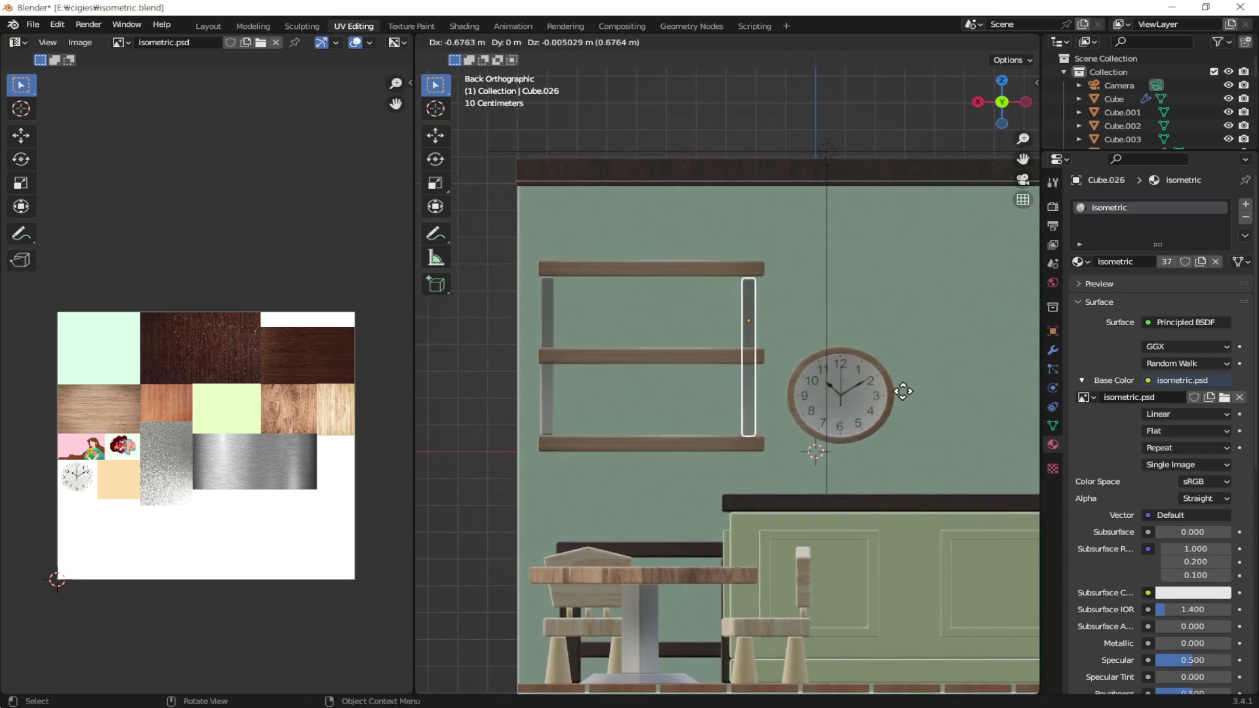
{"action": "key", "text": "x"}
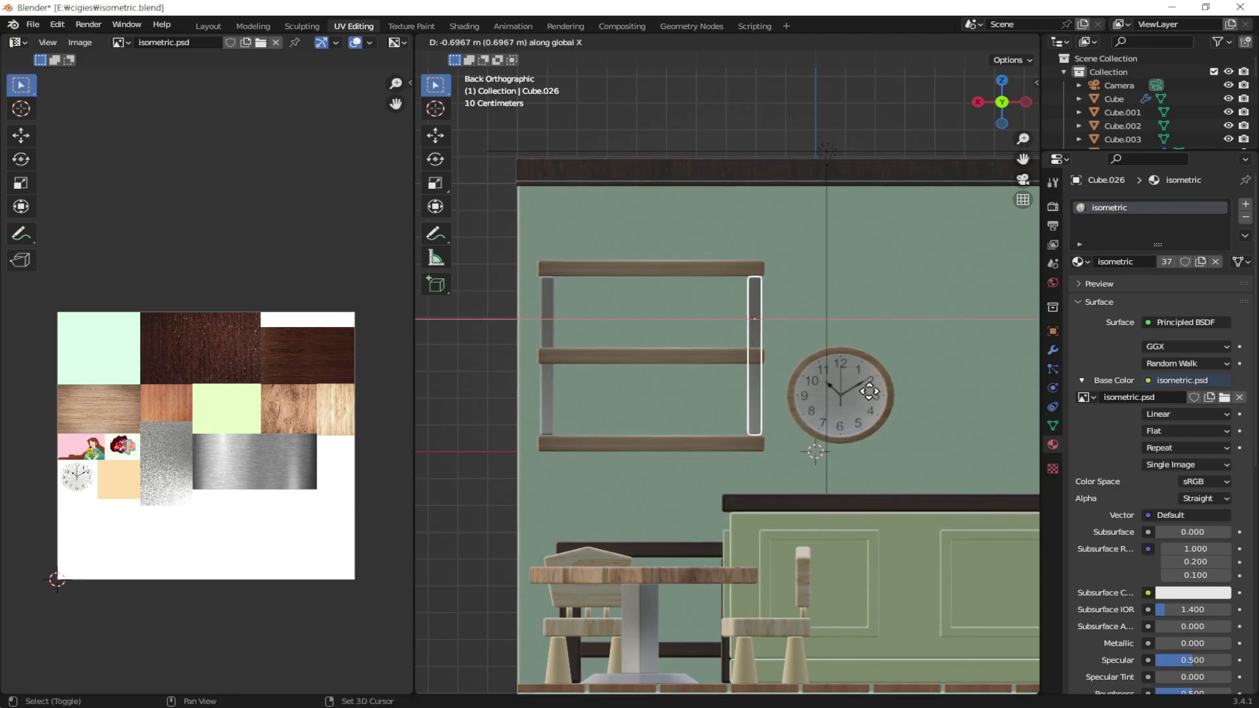
{"action": "left_click", "coordinate": [870, 392]}
Duplicate both support posts along Y to the shelves' front edge
{"action": "scroll", "coordinate": [814, 453], "scroll_direction": "up", "scroll_amount": 5}
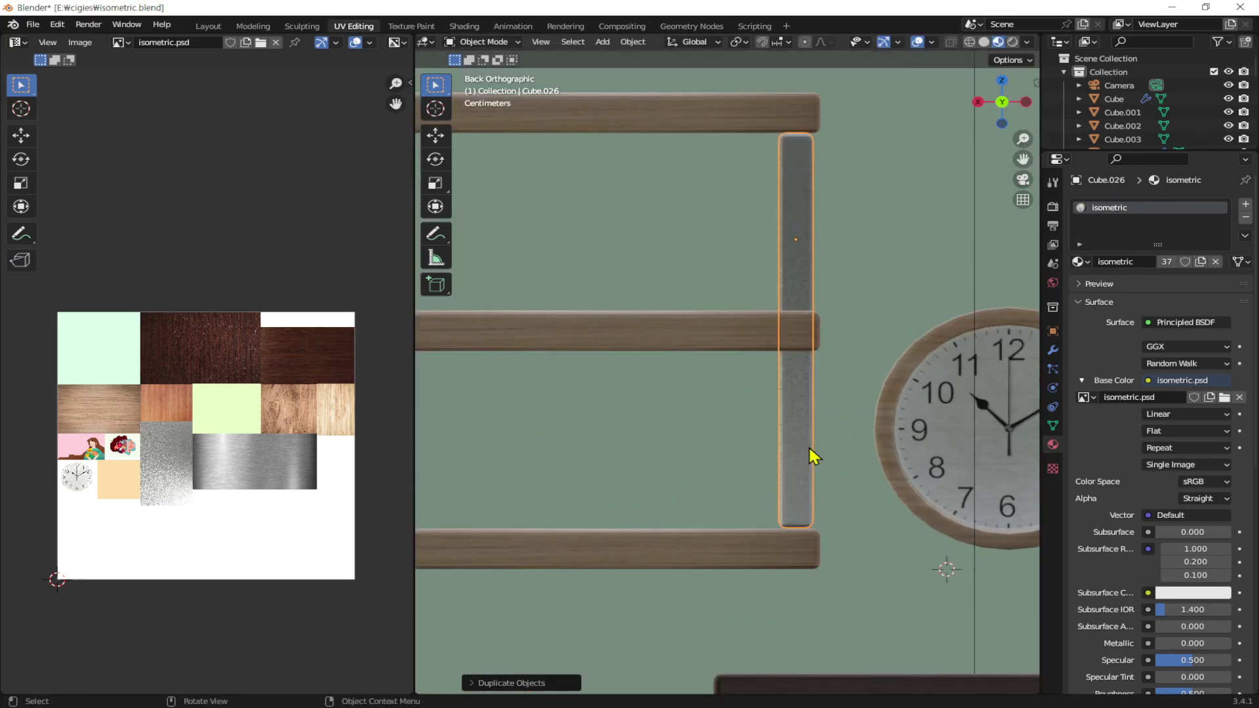
{"action": "scroll", "coordinate": [809, 446], "scroll_direction": "down", "scroll_amount": 3}
{"action": "left_click", "coordinate": [468, 387], "text": "shift"}
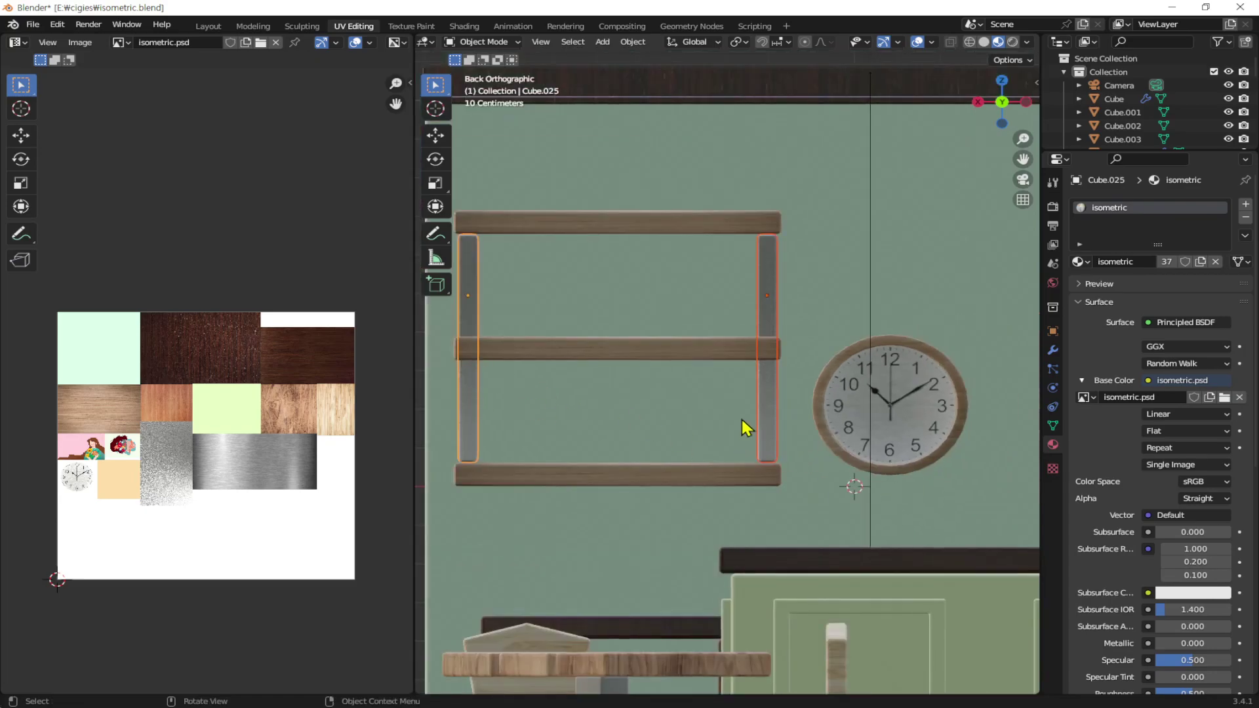
{"action": "mouse_move", "coordinate": [747, 428]}
{"action": "middle_mouse_down", "text": "alt"}
{"action": "mouse_move", "coordinate": [740, 401]}
{"action": "mouse_move", "coordinate": [785, 374]}
{"action": "middle_mouse_up", "text": "alt"}
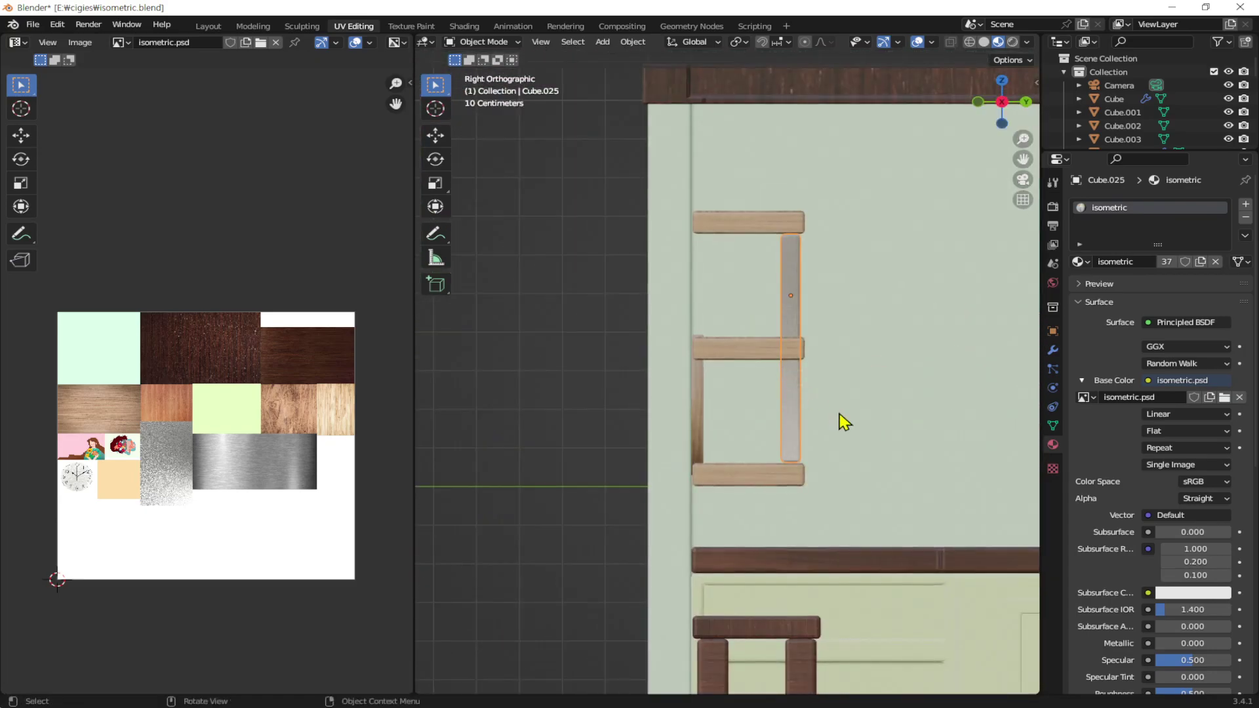
{"action": "key", "text": "shift+d"}
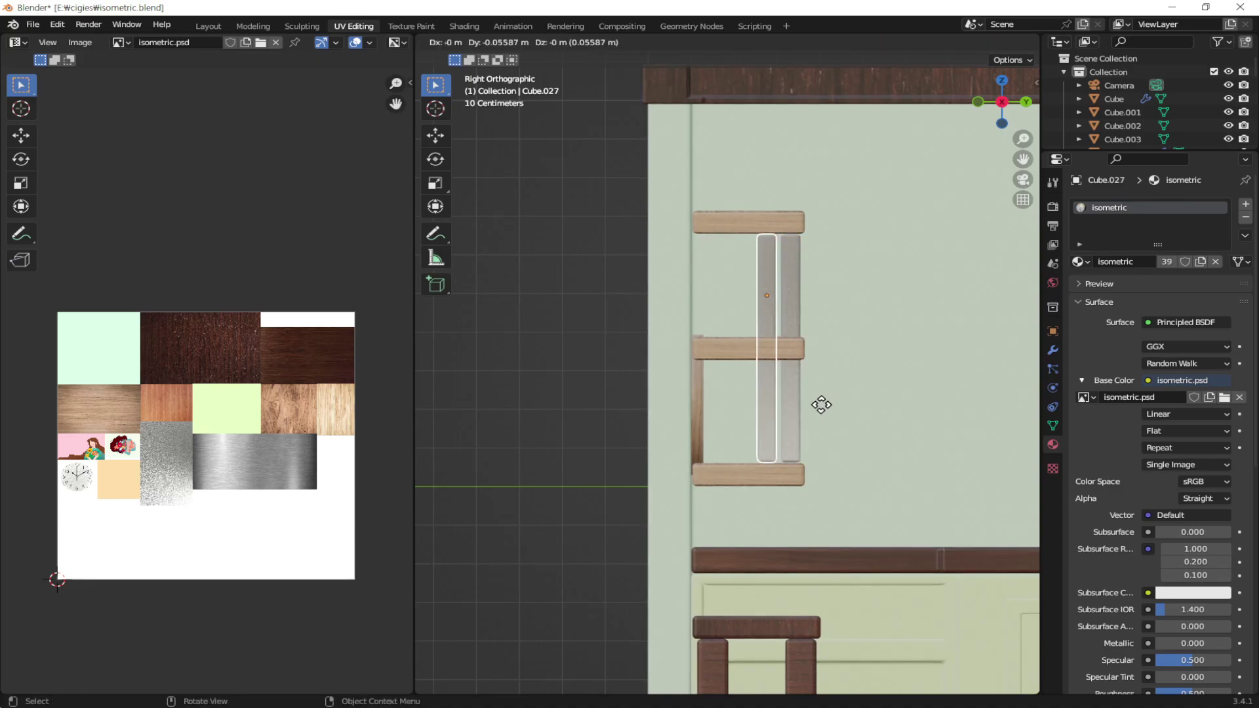
{"action": "key", "text": "y"}
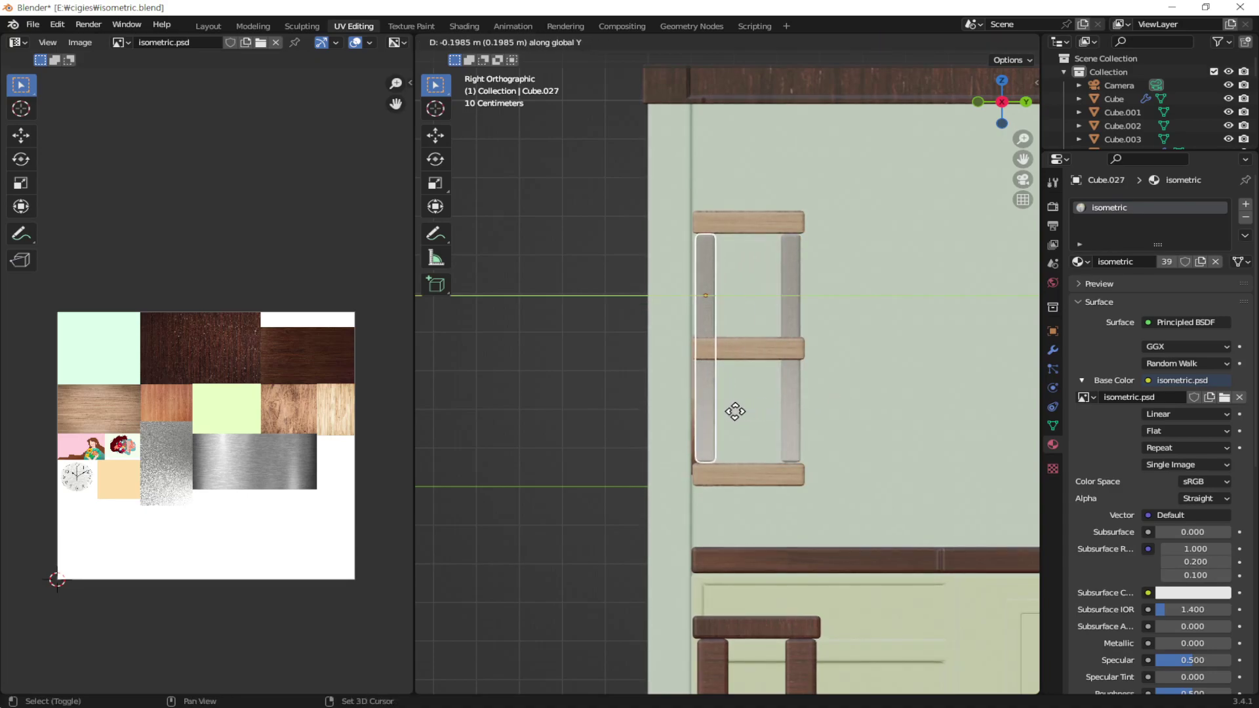
{"action": "left_click", "coordinate": [740, 412]}
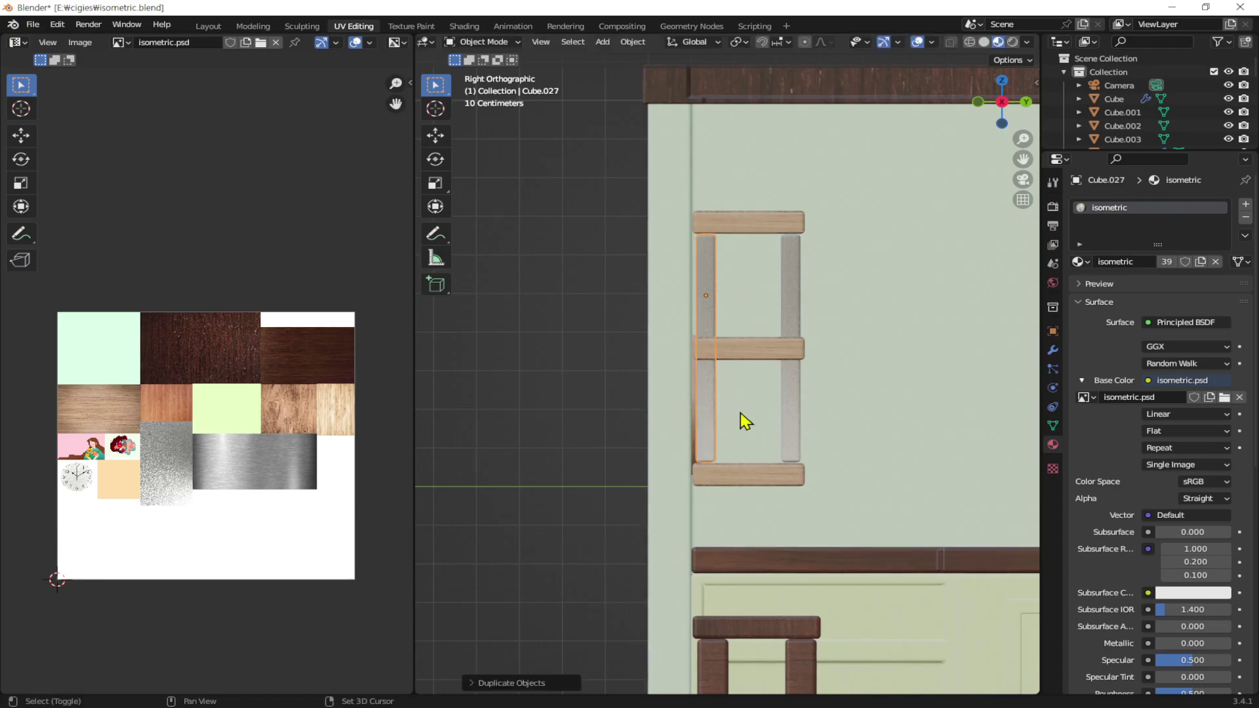
Select the shelf boards and remaining post, then return to Right view
{"action": "left_click", "coordinate": [764, 482], "text": "shift"}
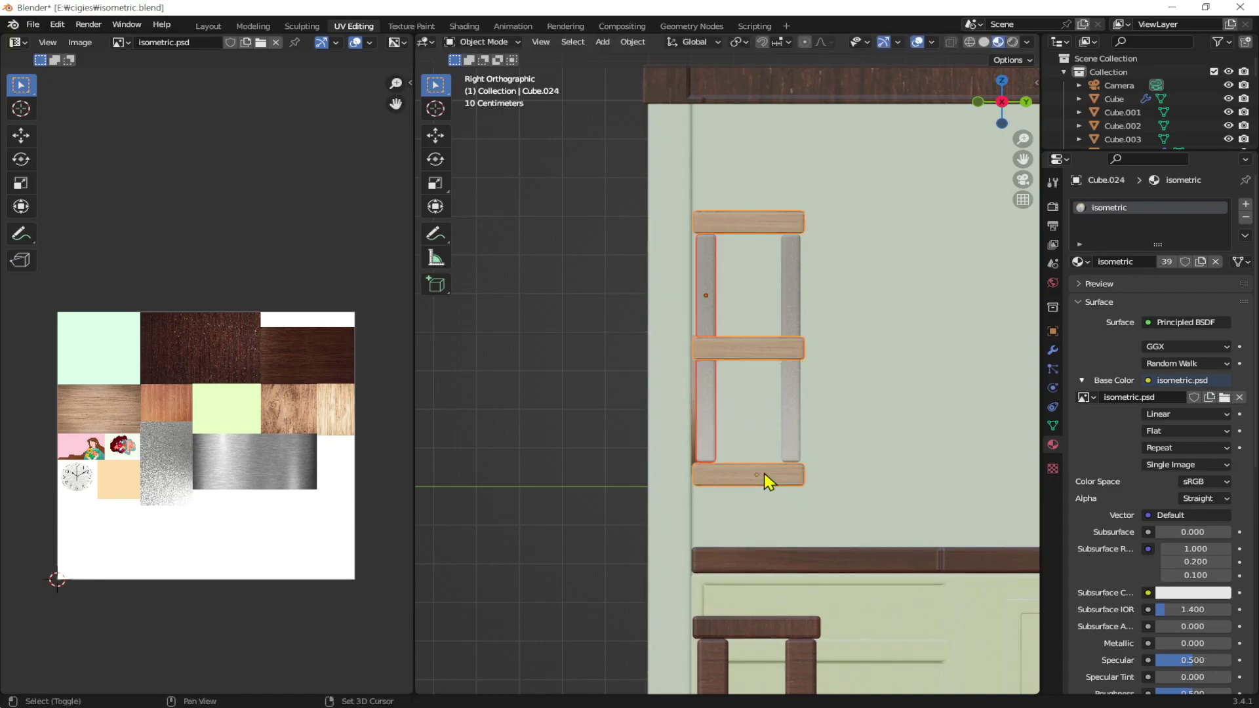
{"action": "left_click", "coordinate": [795, 320], "text": "shift"}
{"action": "middle_click_drag", "start_coordinate": [797, 321], "coordinate": [787, 337]}
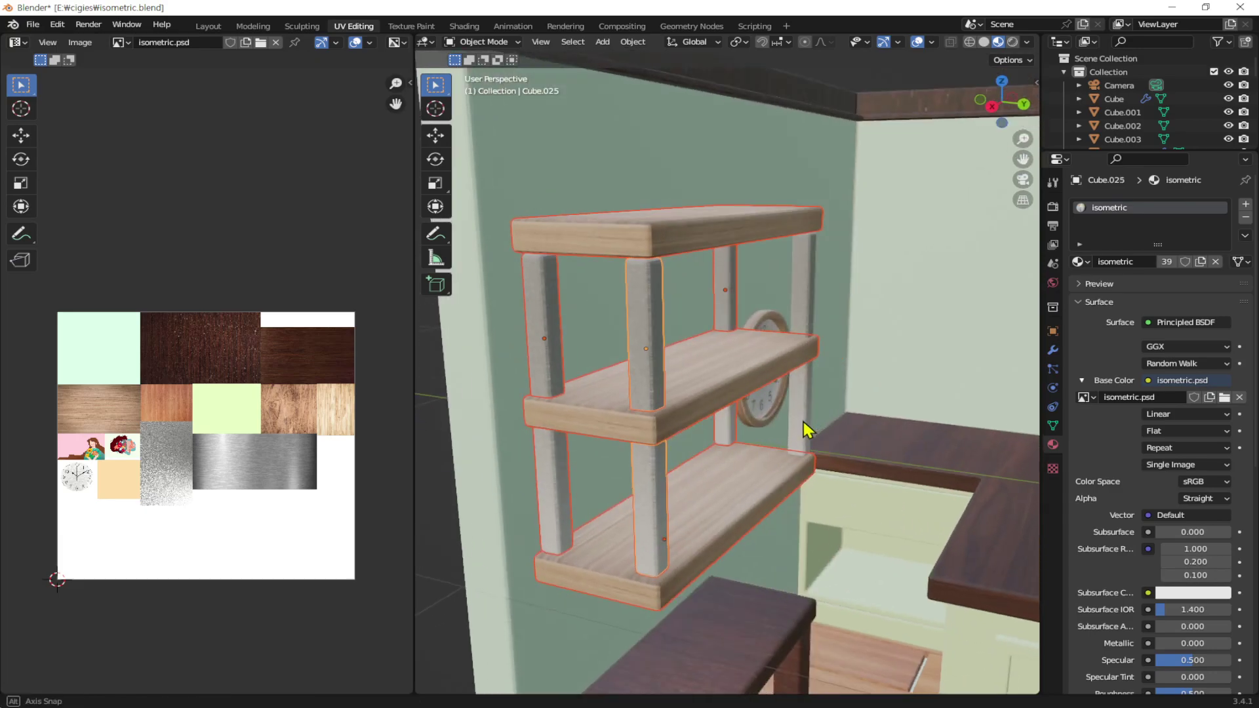
{"action": "key", "text": "shift+d"}
{"action": "key", "text": "Escape"}
{"action": "key", "text": "KP_3"}
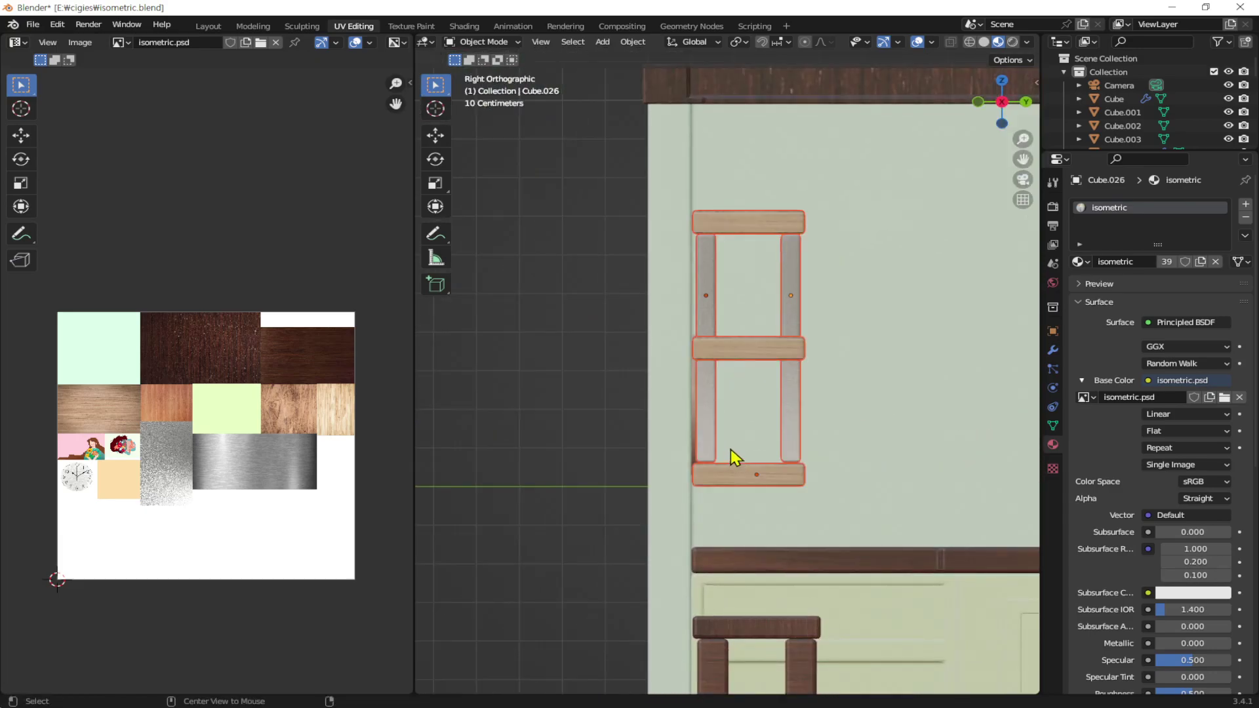
{"action": "scroll", "coordinate": [741, 426], "scroll_direction": "up", "scroll_amount": 3}
{"action": "scroll", "coordinate": [743, 402], "scroll_direction": "up", "scroll_amount": 1}
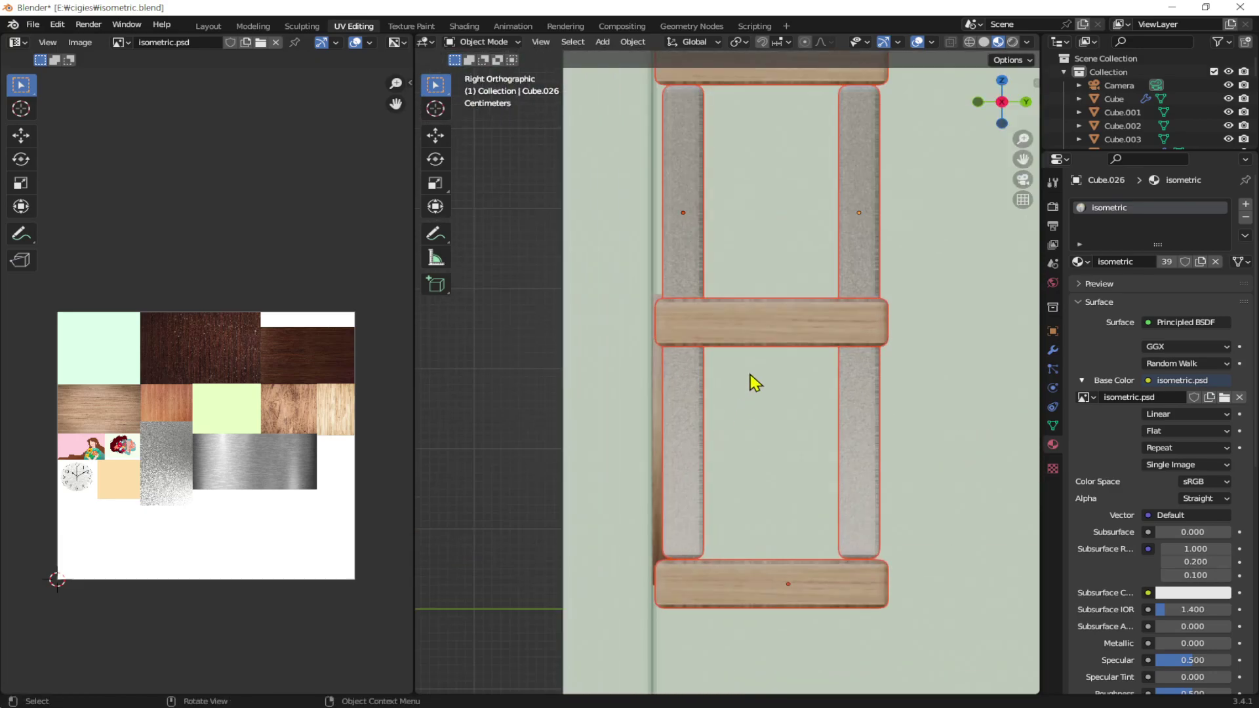
Nudge the whole shelf unit slightly along Y, then deselect it
{"action": "key", "text": "g"}
{"action": "key", "text": "y"}
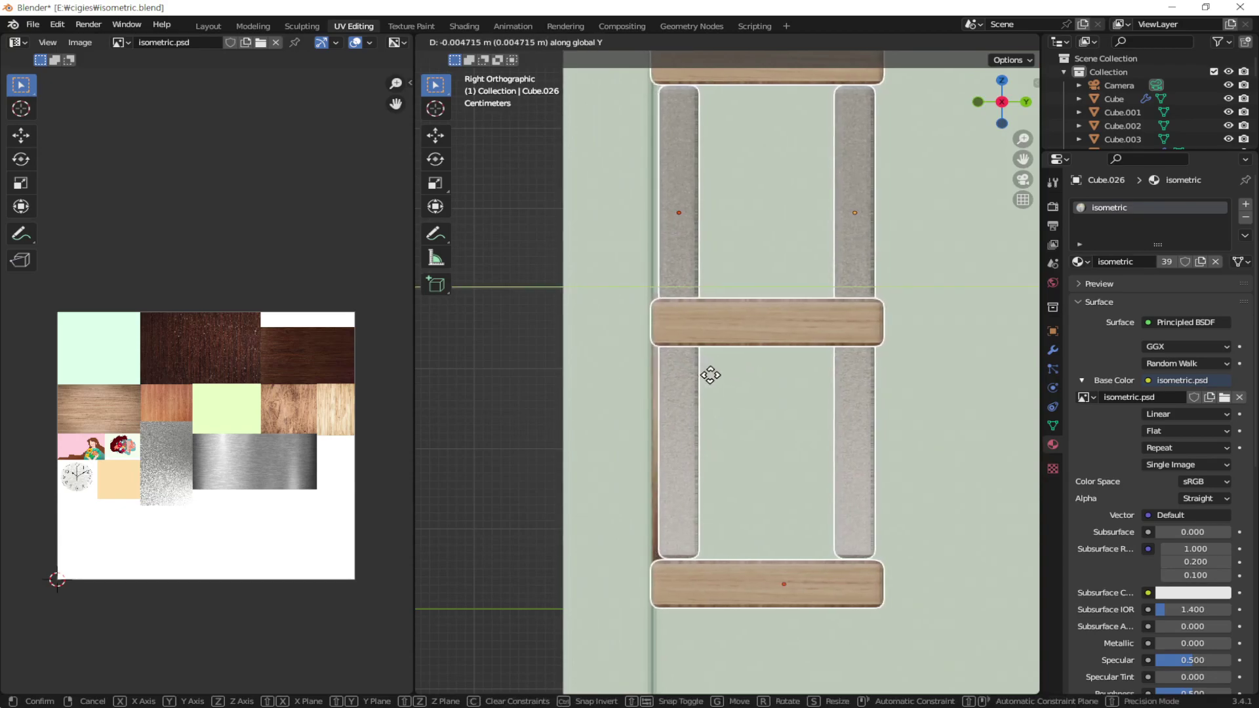
{"action": "left_click", "coordinate": [716, 376]}
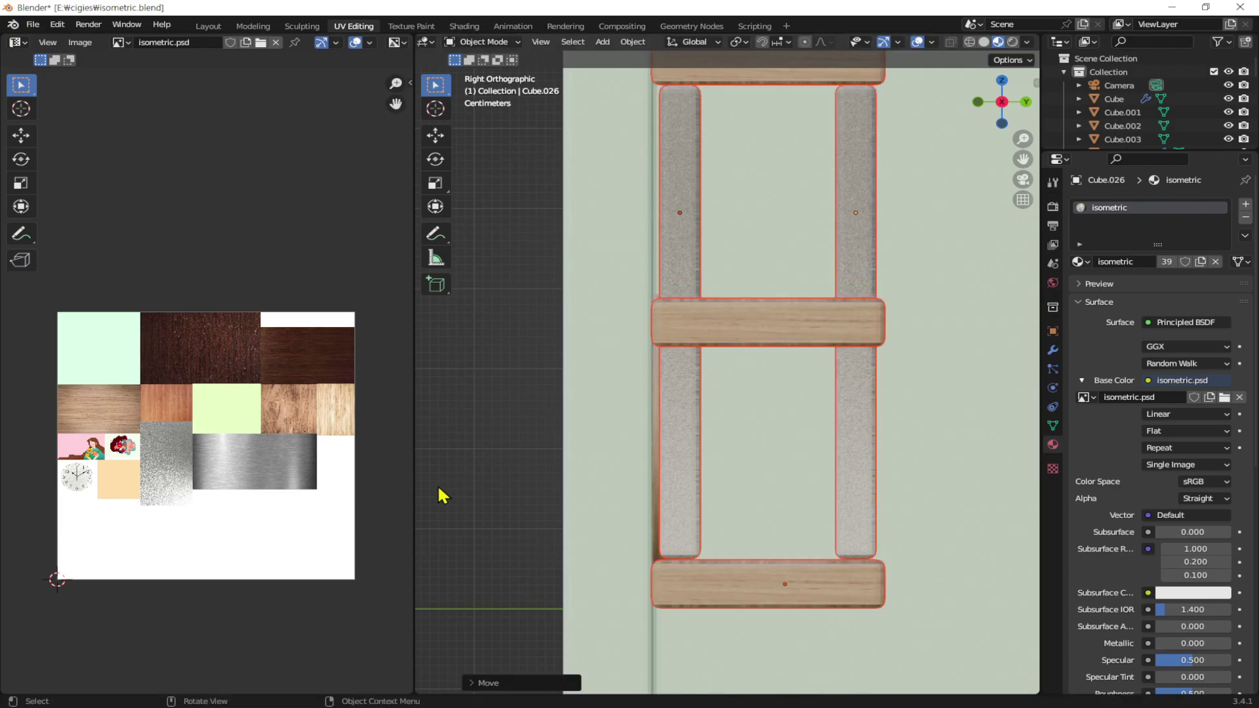
{"action": "left_click", "coordinate": [518, 392]}
{"action": "scroll", "coordinate": [814, 446], "scroll_direction": "down", "scroll_amount": 4}
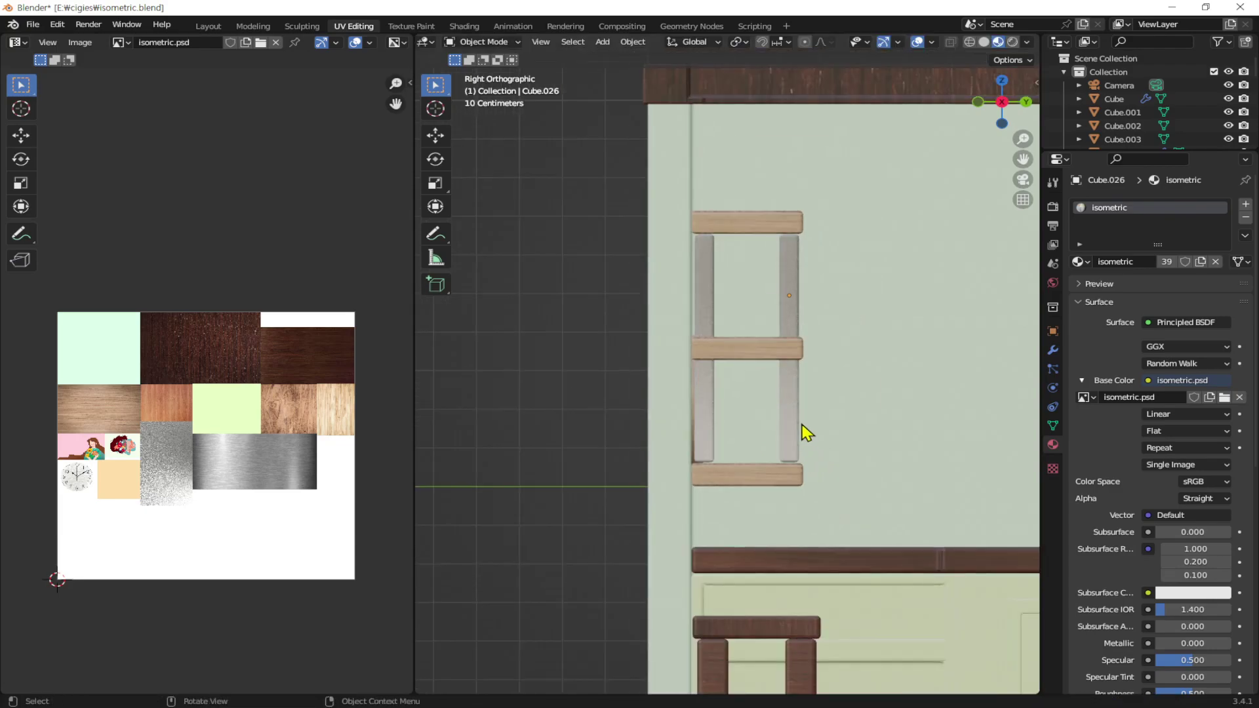
{"action": "middle_click_drag", "start_coordinate": [869, 366], "coordinate": [745, 412]}
In the Layout workspace, select the side table, then the Array wall shelf, facing the back wall
{"action": "scroll", "coordinate": [755, 403], "scroll_direction": "down", "scroll_amount": 3}
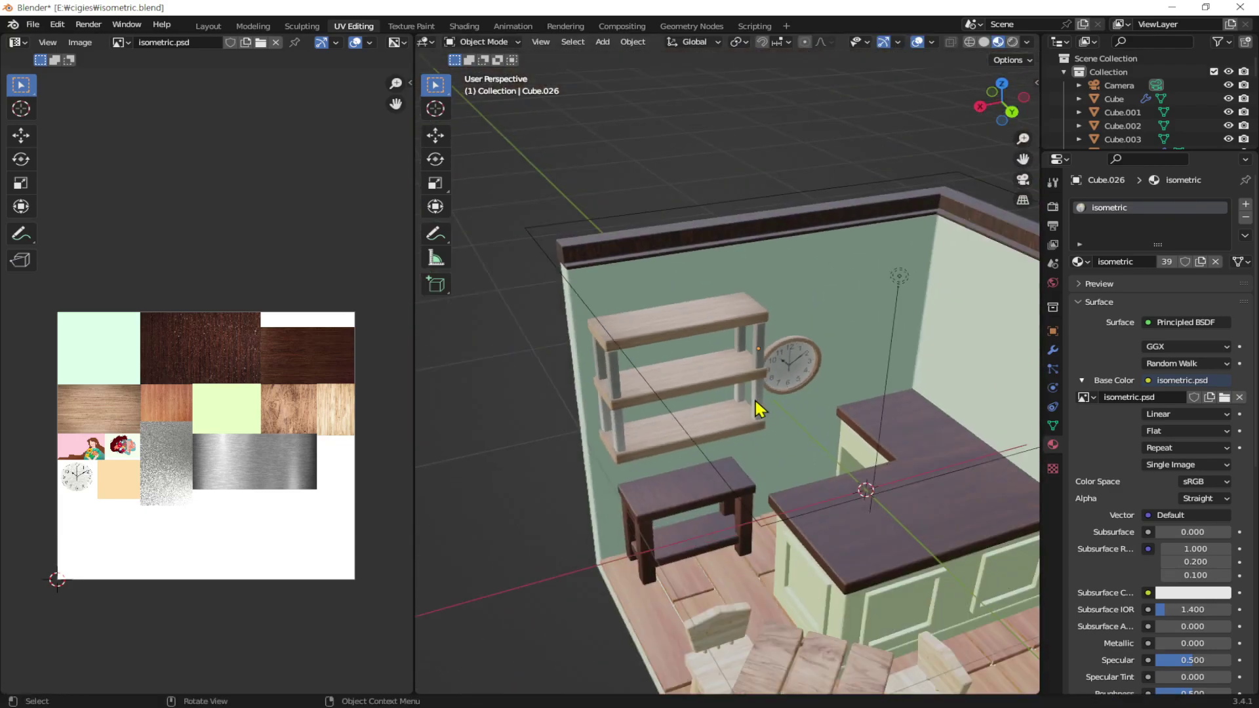
{"action": "scroll", "coordinate": [826, 402], "scroll_direction": "up", "scroll_amount": 2}
{"action": "mouse_move", "coordinate": [826, 402]}
{"action": "middle_mouse_down"}
{"action": "mouse_move", "coordinate": [851, 418]}
{"action": "mouse_move", "coordinate": [838, 407]}
{"action": "middle_mouse_up"}
{"action": "scroll", "coordinate": [818, 450], "scroll_direction": "down", "scroll_amount": 2}
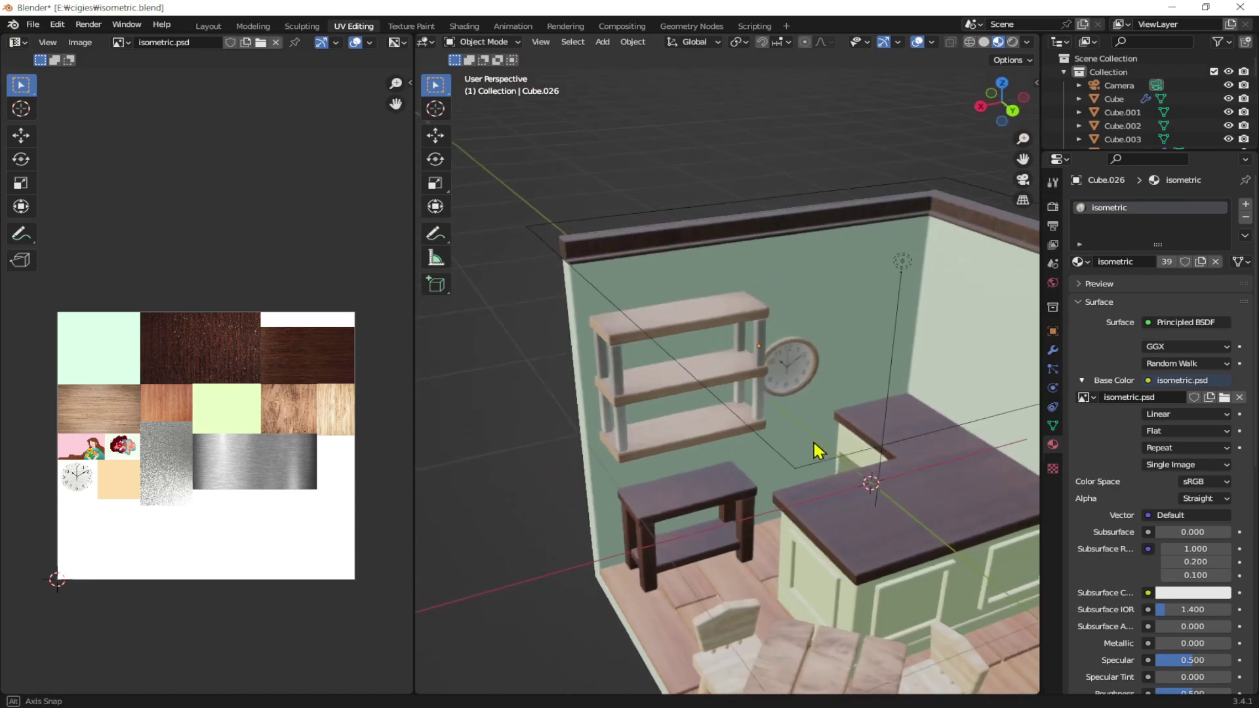
{"action": "middle_click_drag", "start_coordinate": [818, 450], "coordinate": [911, 428]}
{"action": "scroll", "coordinate": [848, 439], "scroll_direction": "up", "scroll_amount": 2}
{"action": "scroll", "coordinate": [801, 358], "scroll_direction": "down", "scroll_amount": 3}
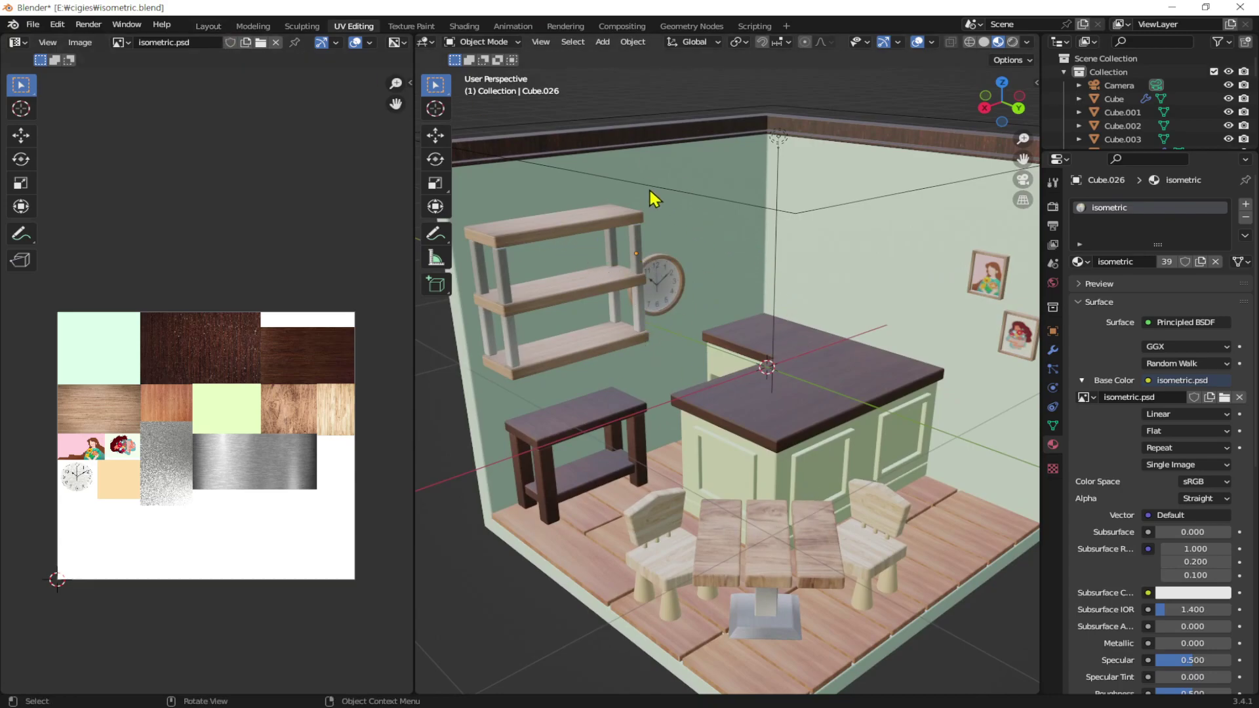
{"action": "left_click", "coordinate": [209, 26]}
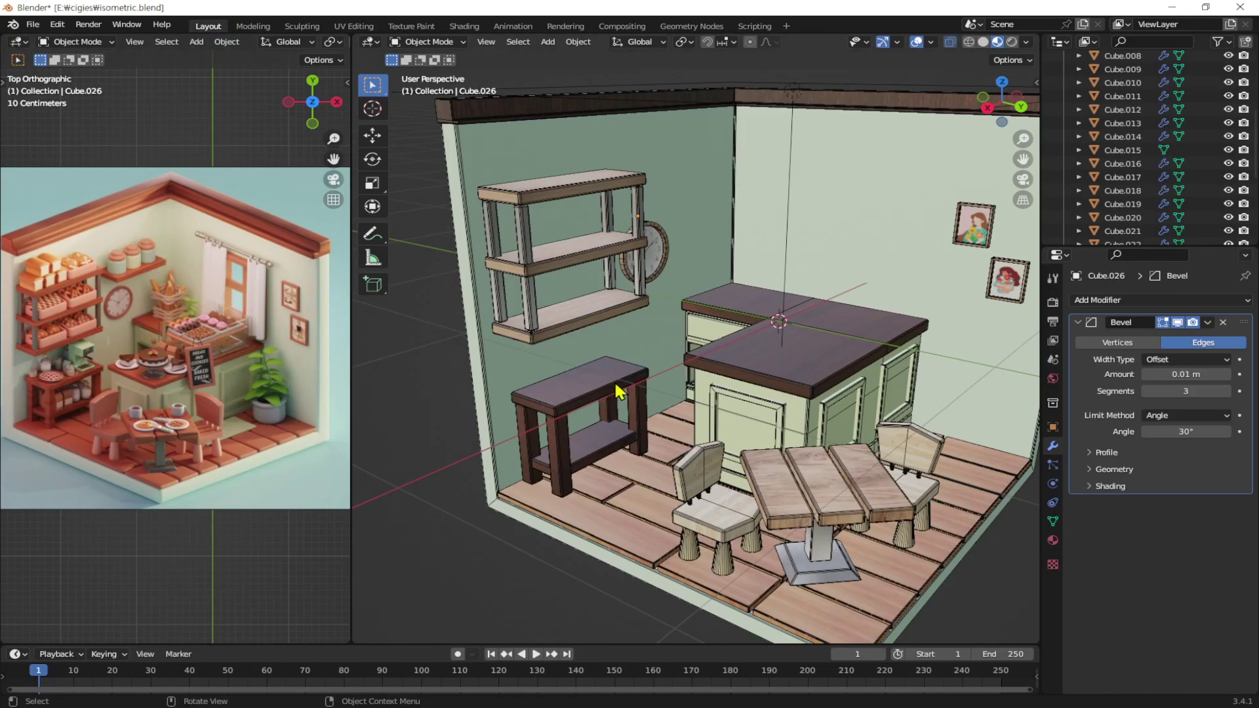
{"action": "left_click", "coordinate": [594, 405]}
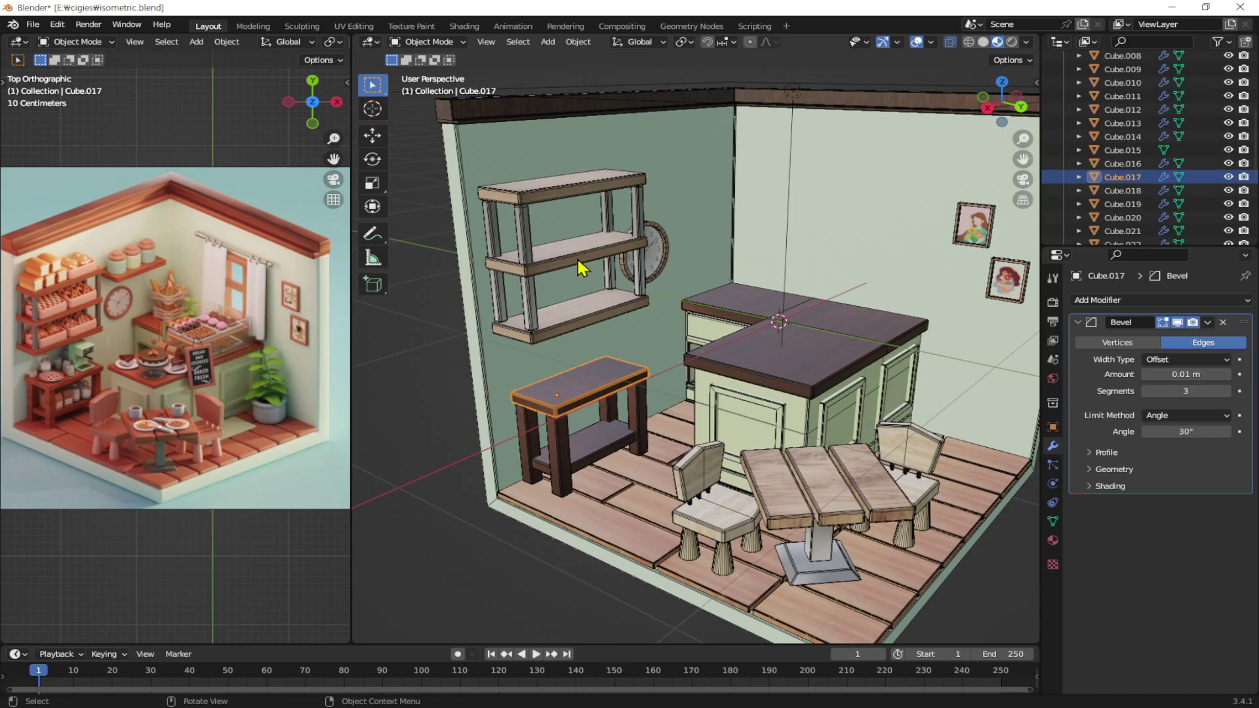
{"action": "left_click", "coordinate": [584, 194]}
{"action": "mouse_move", "coordinate": [779, 337]}
{"action": "middle_mouse_down"}
{"action": "mouse_move", "coordinate": [697, 312]}
{"action": "mouse_move", "coordinate": [689, 284]}
{"action": "mouse_move", "coordinate": [912, 287]}
{"action": "mouse_move", "coordinate": [734, 374]}
{"action": "middle_mouse_up"}
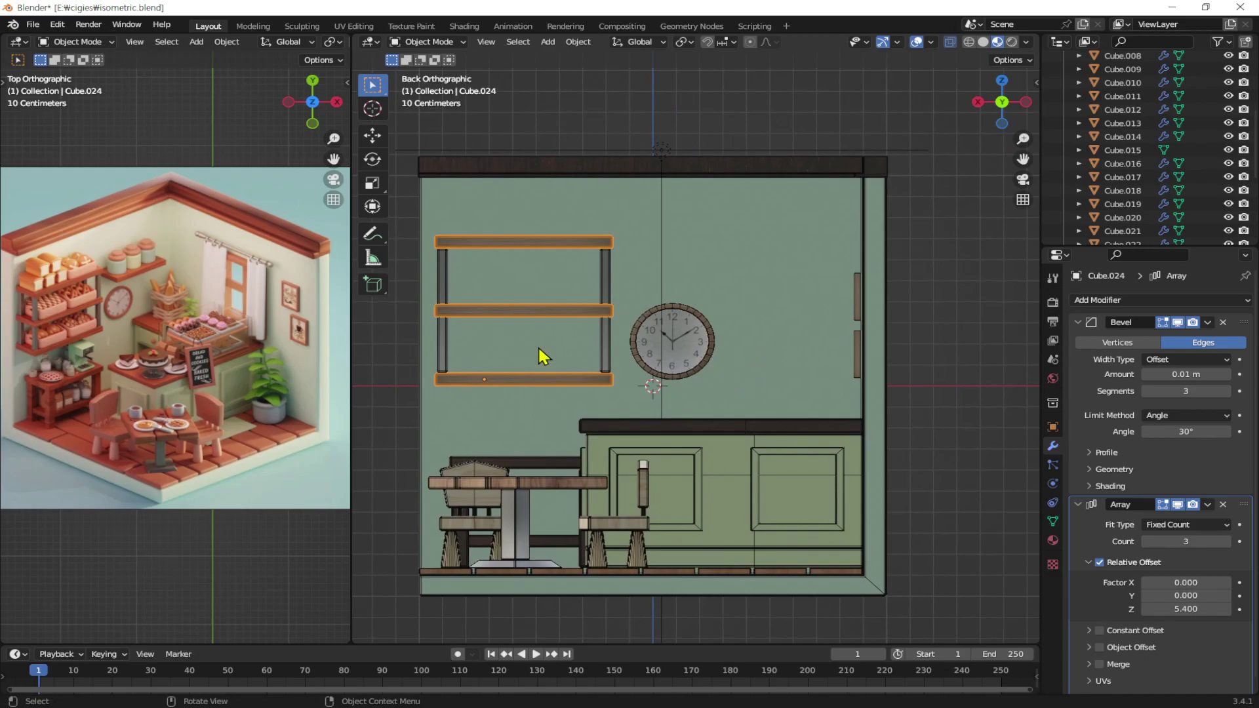
Duplicate the shelf above and right of the original, and delete its Array modifier
{"action": "key", "text": "shift+d"}
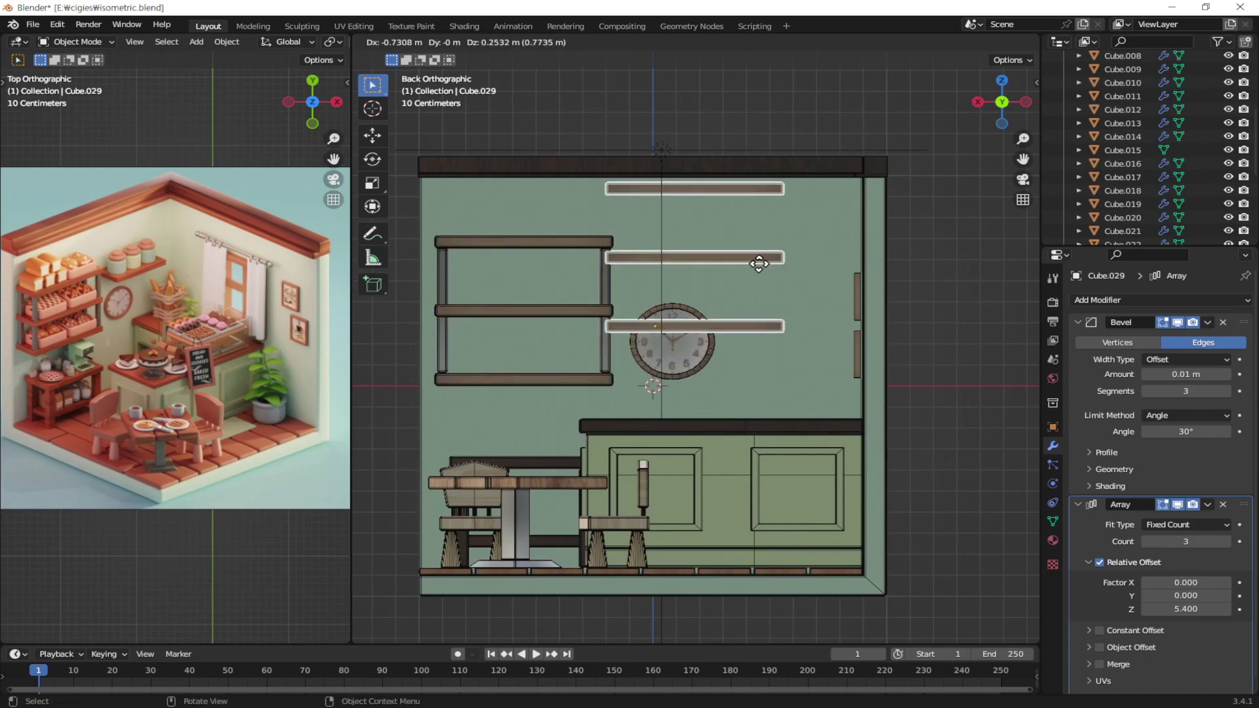
{"action": "left_click", "coordinate": [766, 243]}
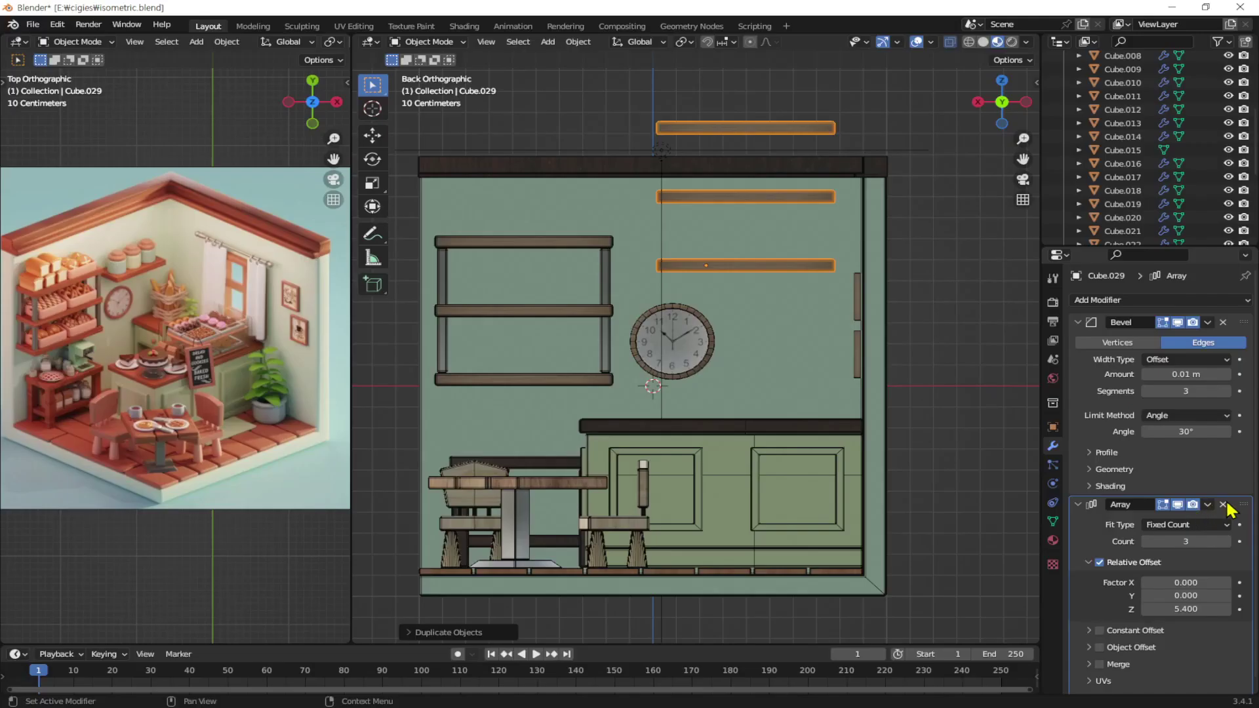
{"action": "left_click", "coordinate": [1223, 505]}
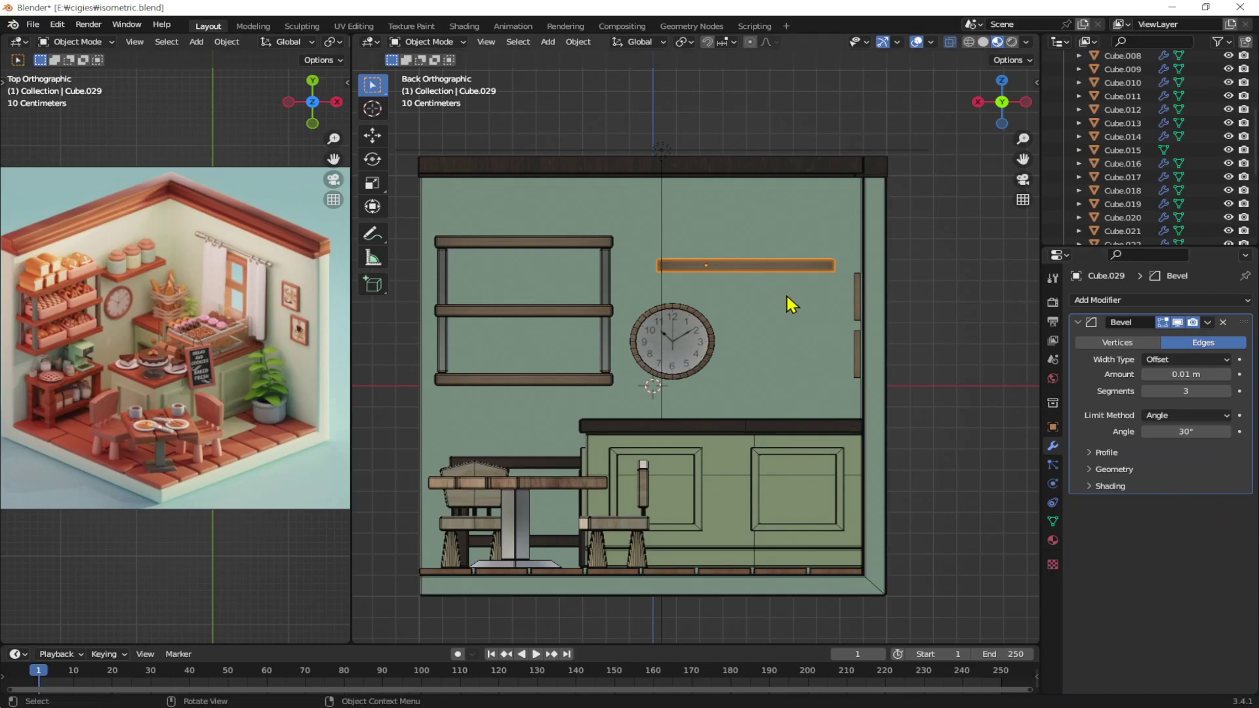
{"action": "middle_click_drag", "start_coordinate": [812, 284], "coordinate": [816, 303], "text": "shift"}
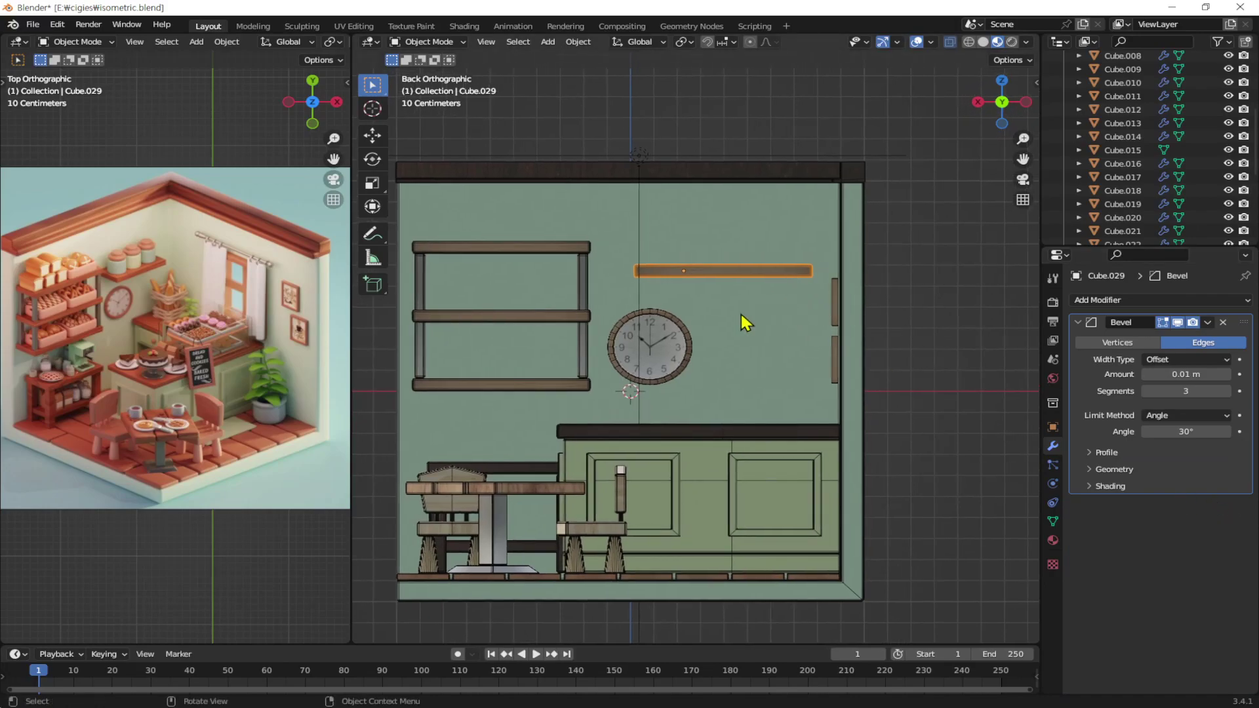
In Edit Mode, shorten the board by moving both end vertex groups along X
{"action": "key", "text": "Tab"}
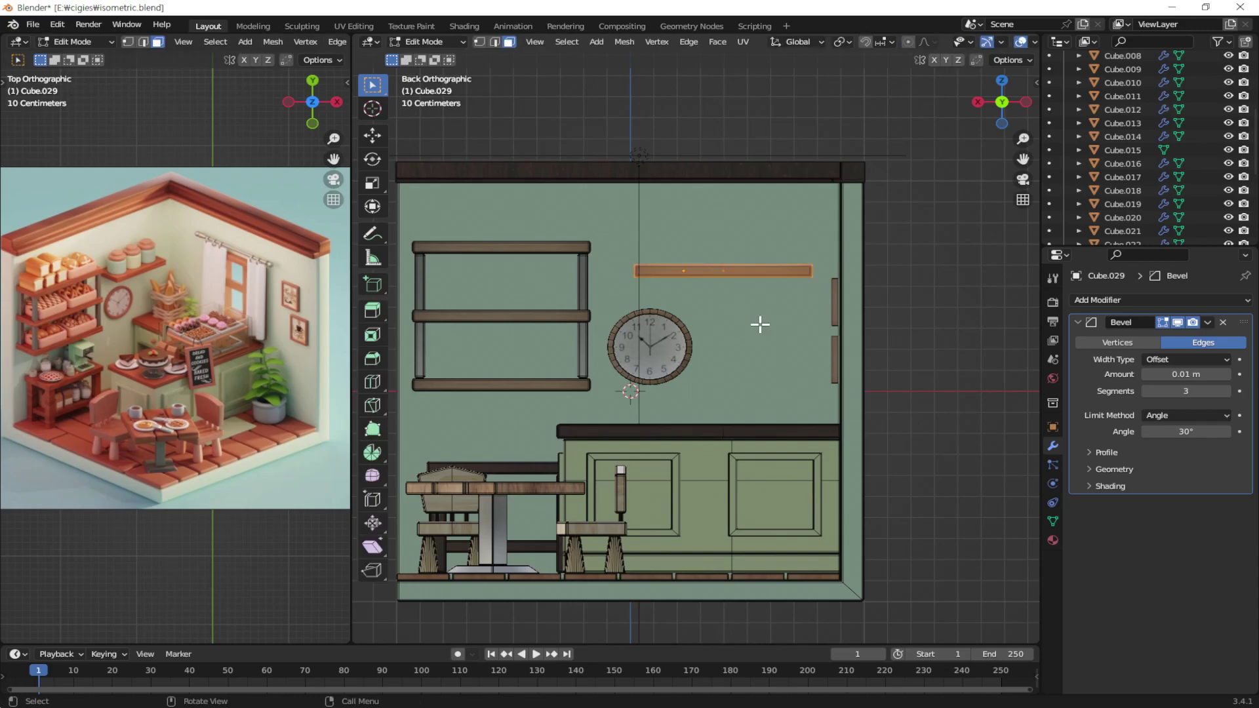
{"action": "key", "text": "1"}
{"action": "left_click_drag", "start_coordinate": [867, 224], "coordinate": [759, 326]}
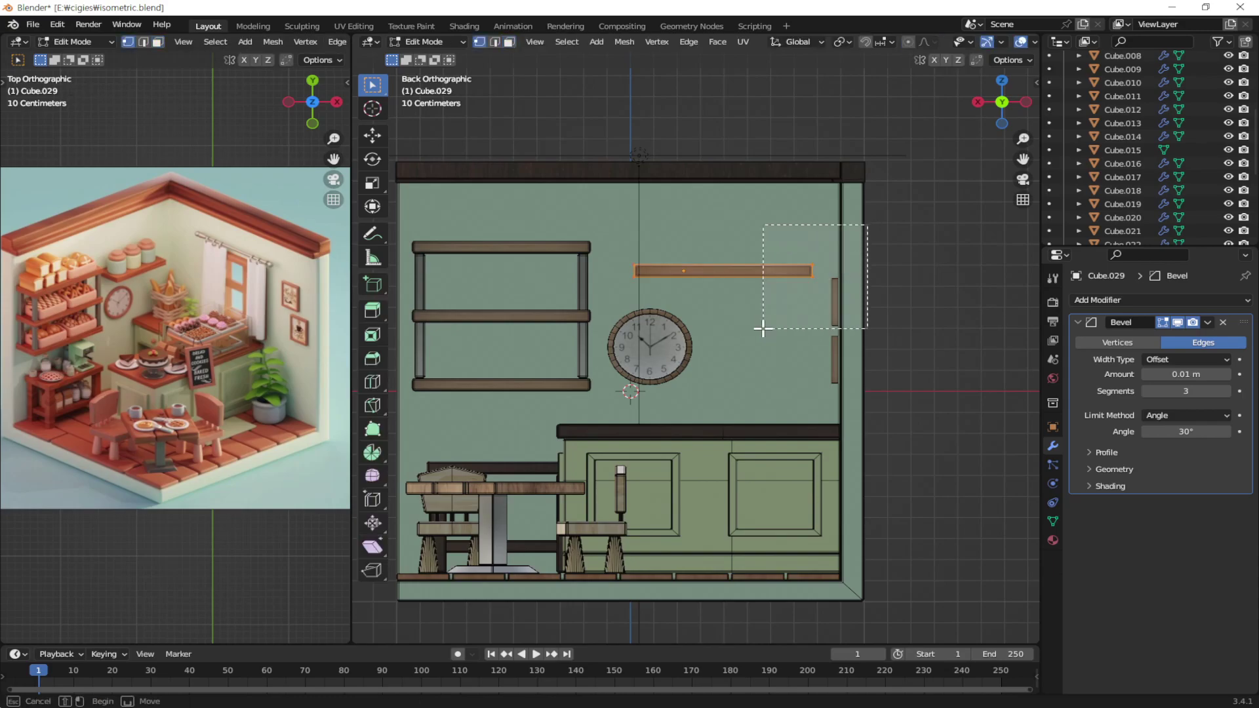
{"action": "mouse_move", "coordinate": [798, 293]}
{"action": "middle_mouse_down"}
{"action": "mouse_move", "coordinate": [780, 310]}
{"action": "mouse_move", "coordinate": [780, 293]}
{"action": "middle_mouse_up"}
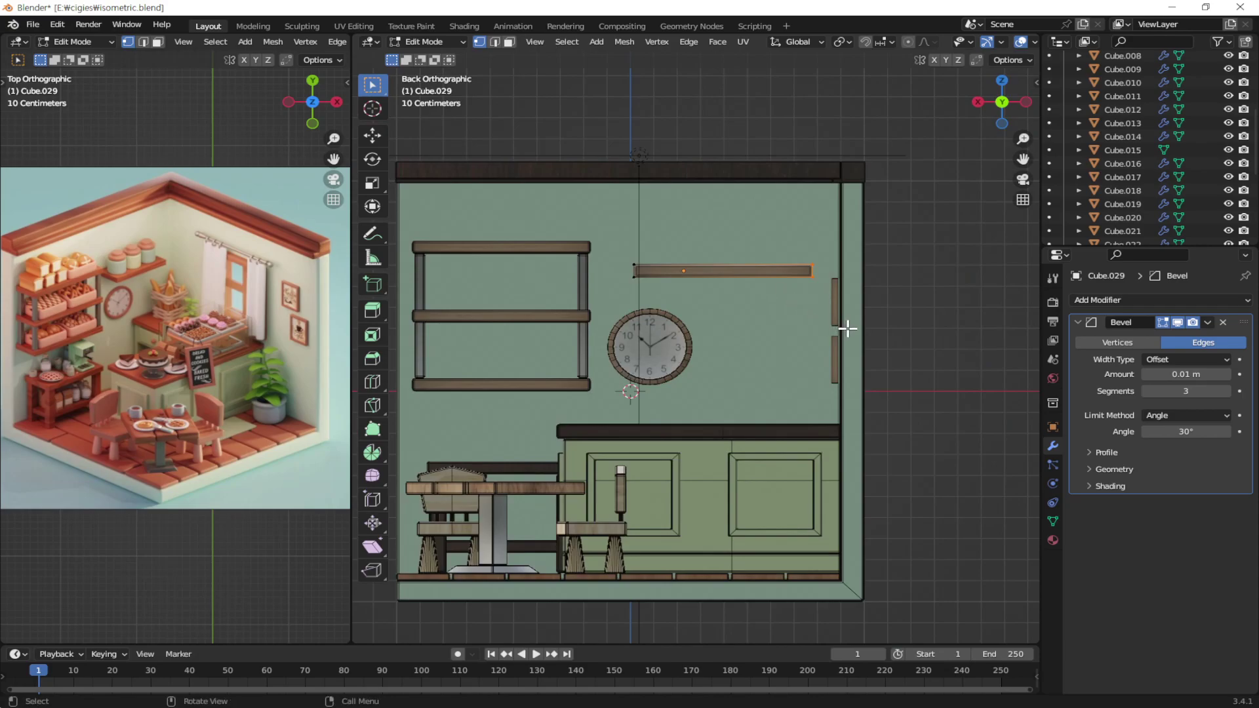
{"action": "key", "text": "g"}
{"action": "key", "text": "x"}
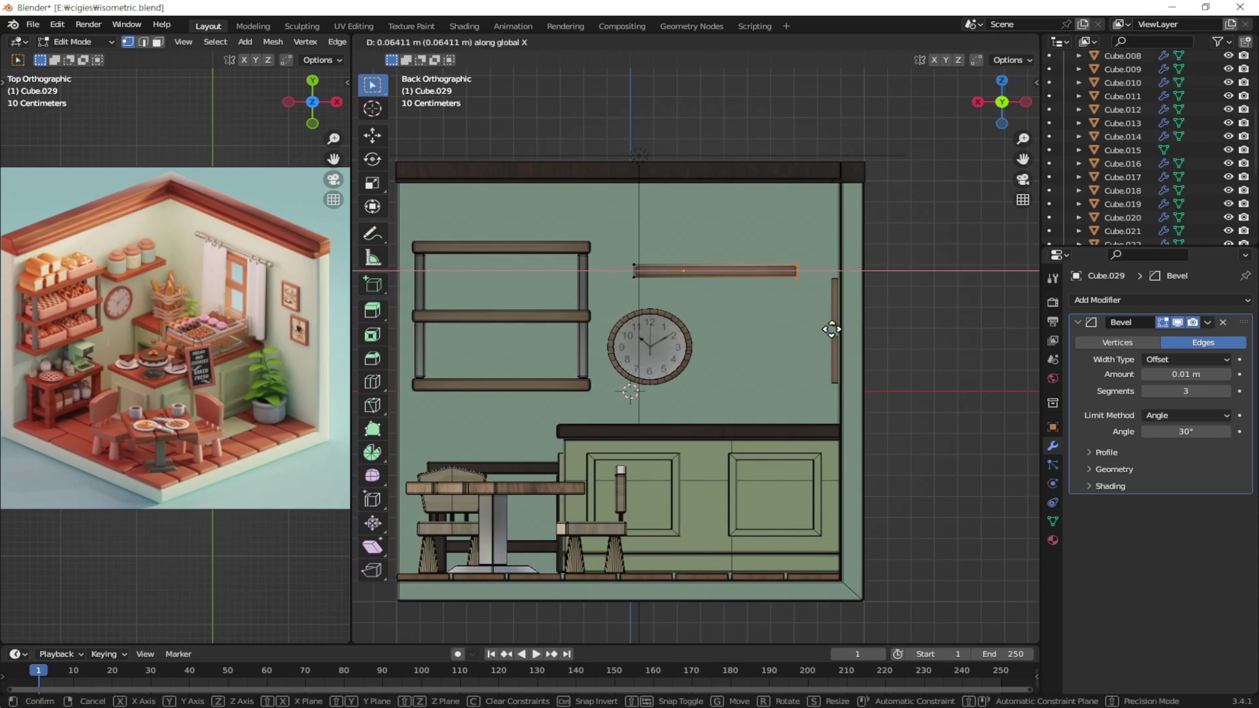
{"action": "left_click", "coordinate": [832, 329]}
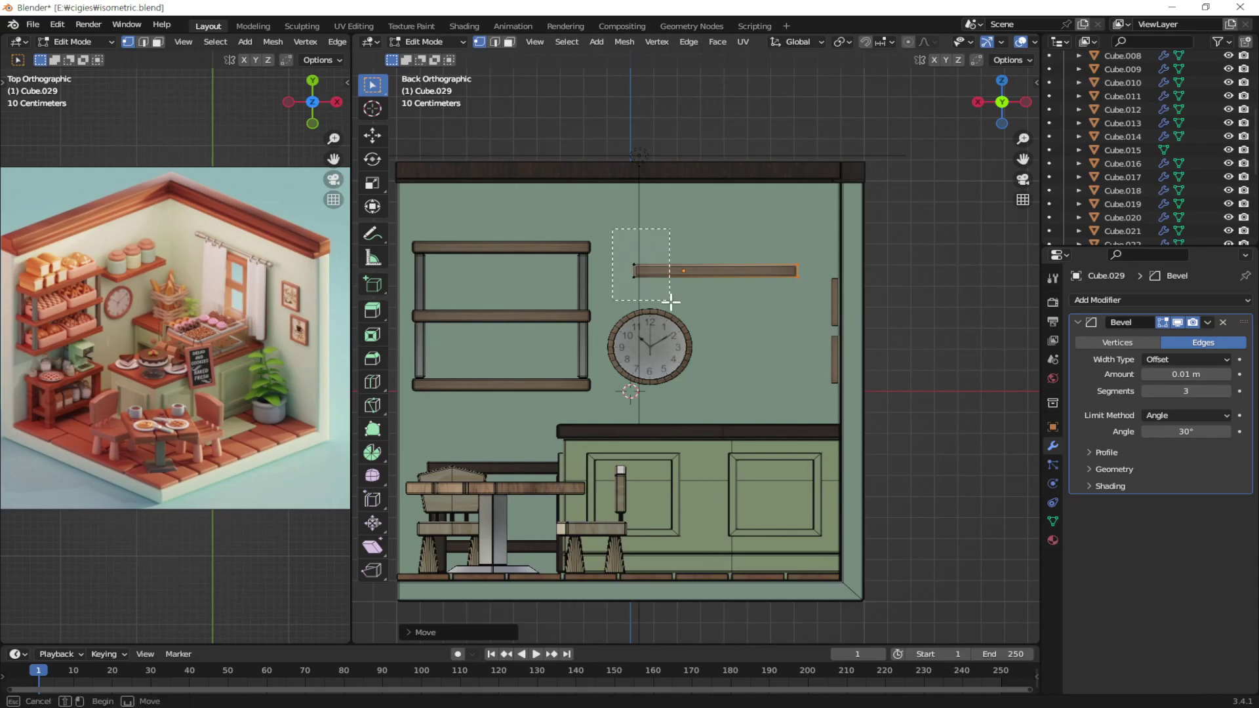
{"action": "left_click_drag", "start_coordinate": [616, 230], "coordinate": [669, 298]}
{"action": "key", "text": "g"}
{"action": "key", "text": "x"}
{"action": "left_click", "coordinate": [759, 325]}
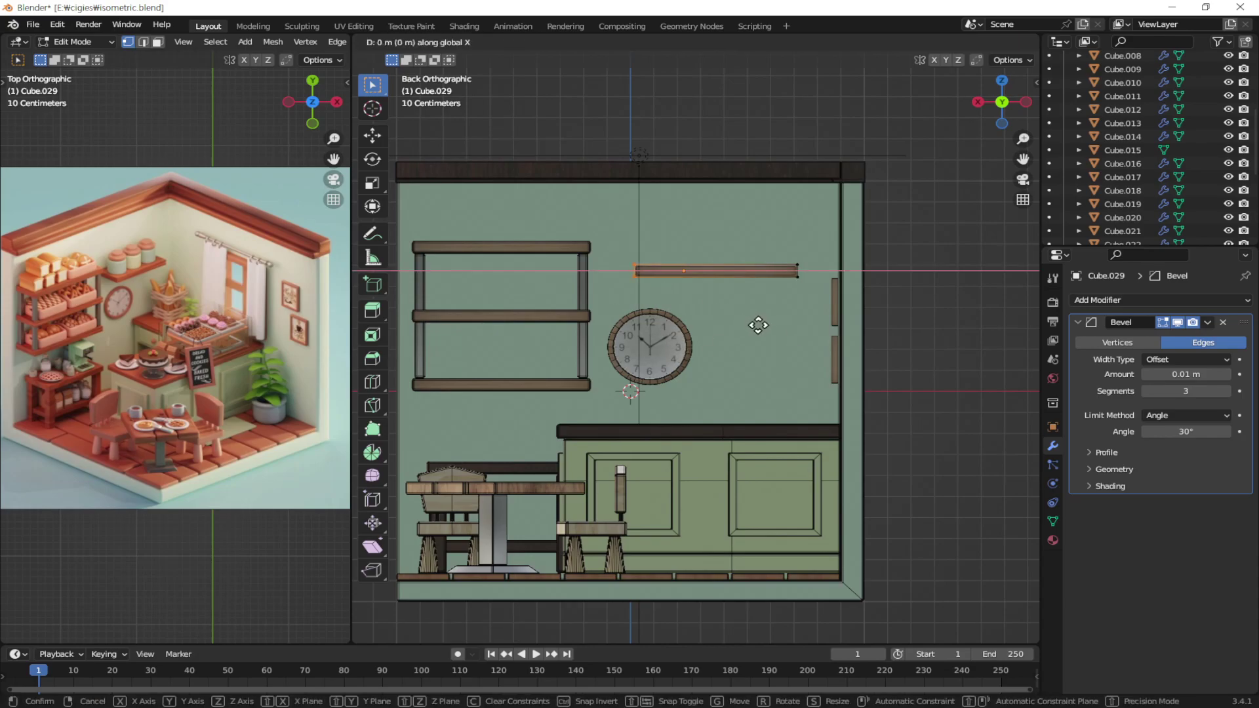
In Right view, adjust the board's depth along Y, then leave Edit Mode
{"action": "mouse_move", "coordinate": [711, 295]}
{"action": "middle_mouse_down"}
{"action": "mouse_move", "coordinate": [809, 316]}
{"action": "mouse_move", "coordinate": [726, 255]}
{"action": "middle_mouse_up"}
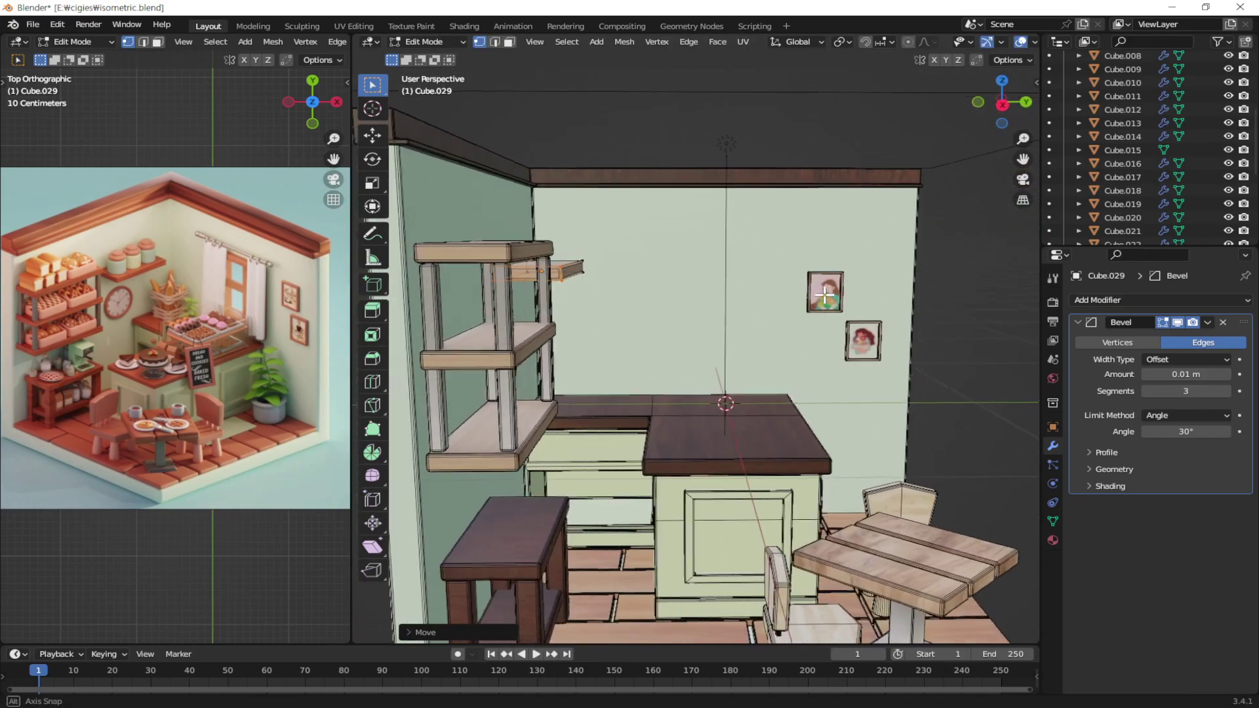
{"action": "key", "text": "KP_3"}
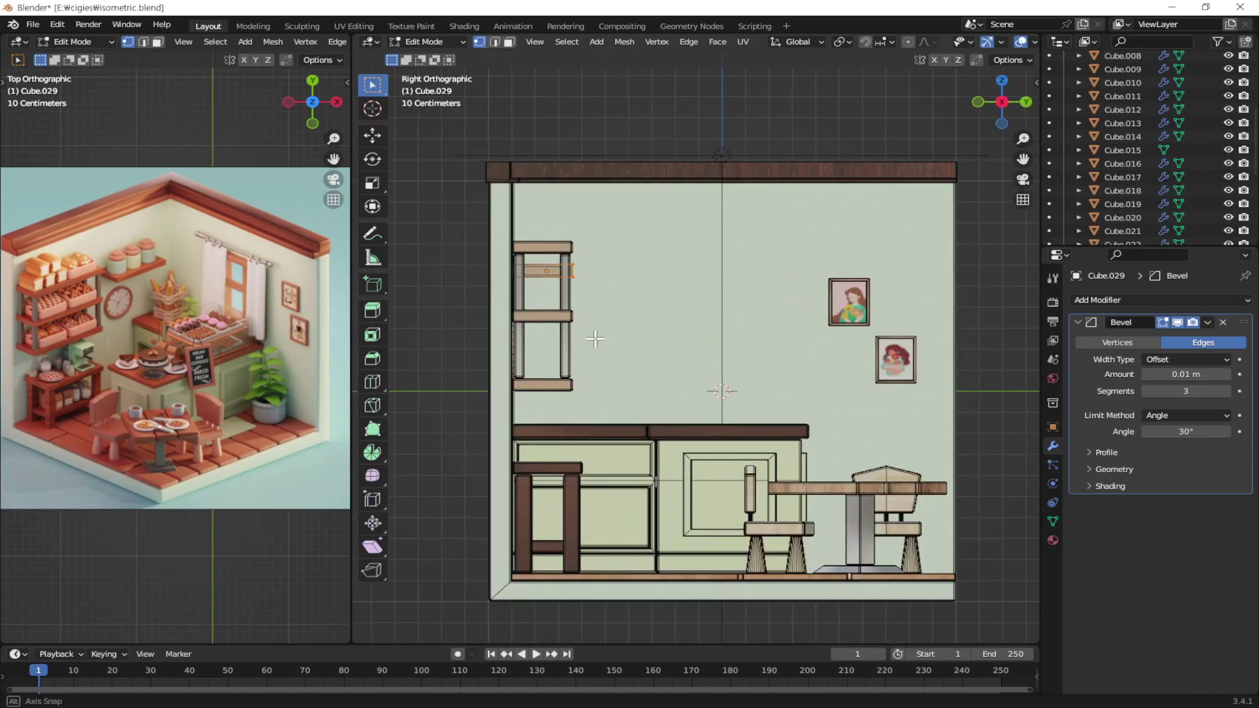
{"action": "key", "text": "g"}
{"action": "key", "text": "y"}
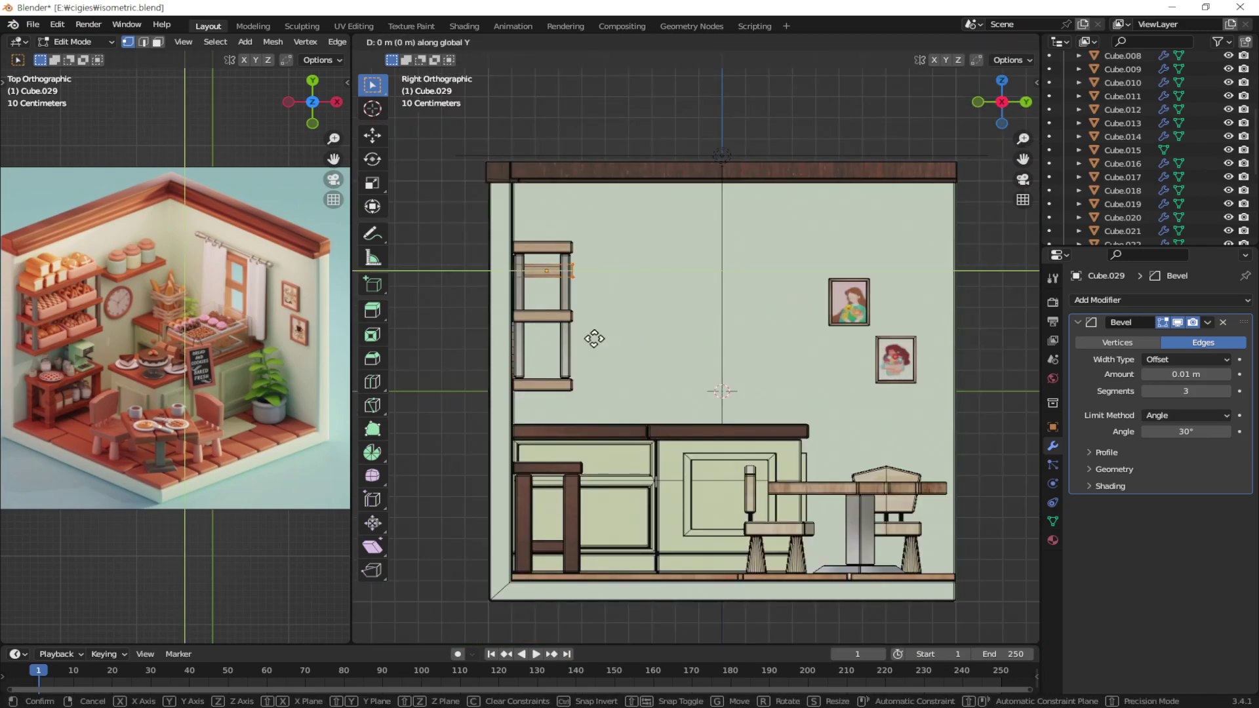
{"action": "left_click", "coordinate": [602, 339]}
{"action": "key", "text": "Tab"}
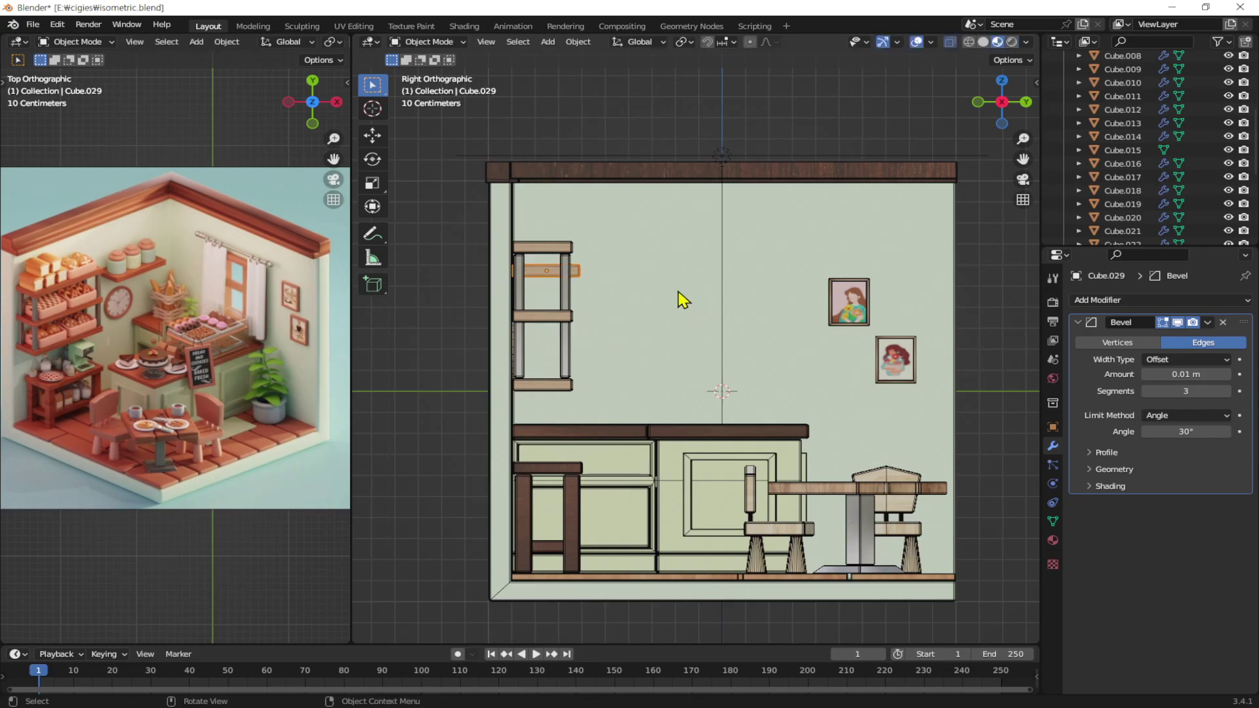
Lower the floating shelf along Z to just above the wall clock
{"action": "middle_click_drag", "start_coordinate": [680, 298], "coordinate": [515, 318]}
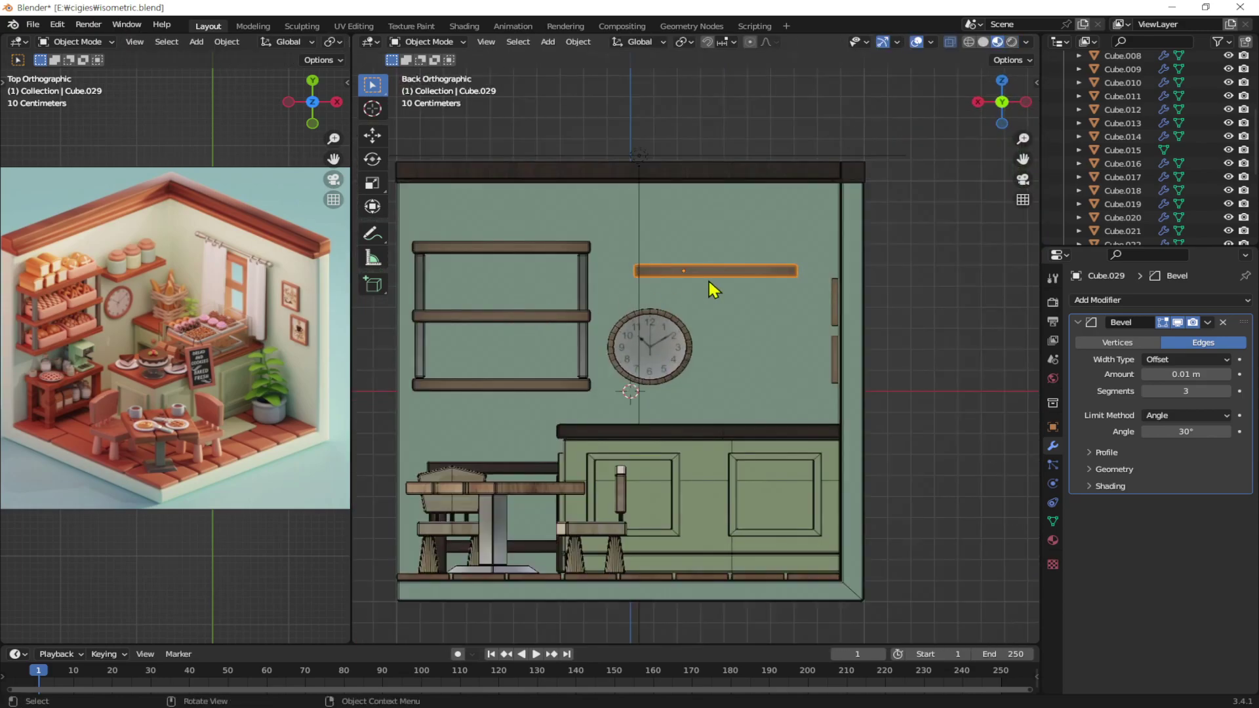
{"action": "key", "text": "g"}
{"action": "key", "text": "z"}
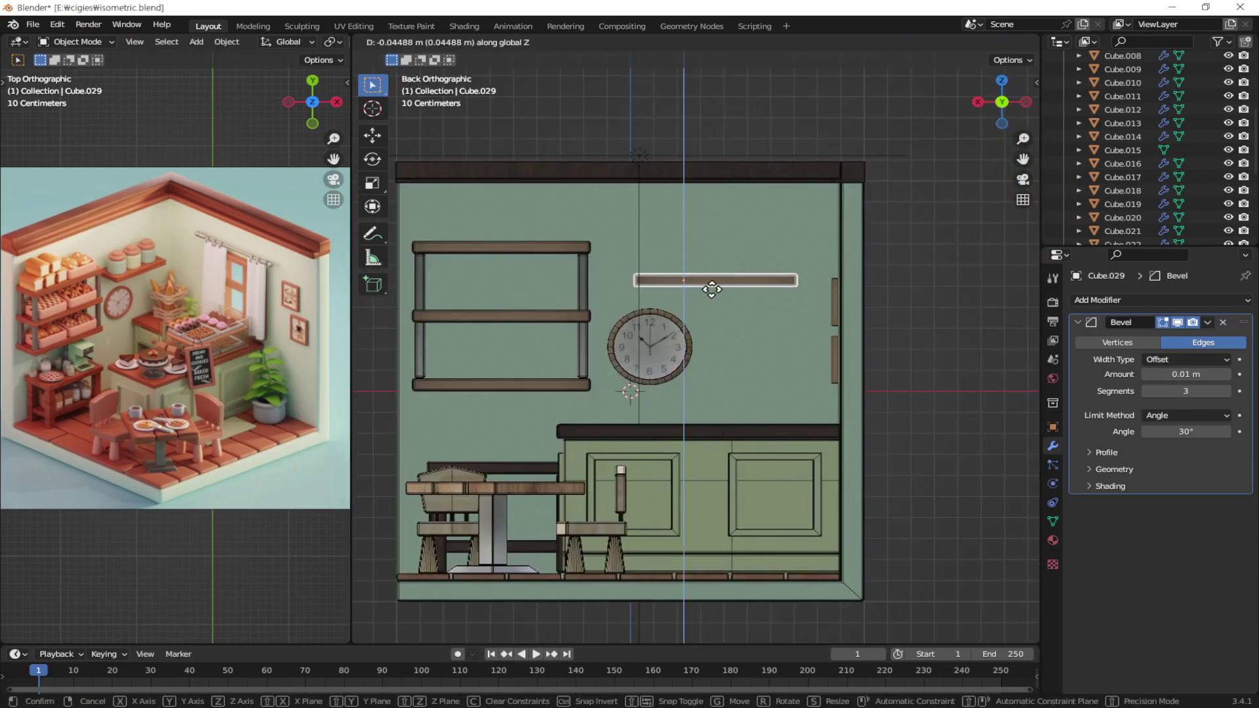
{"action": "left_click", "coordinate": [711, 289]}
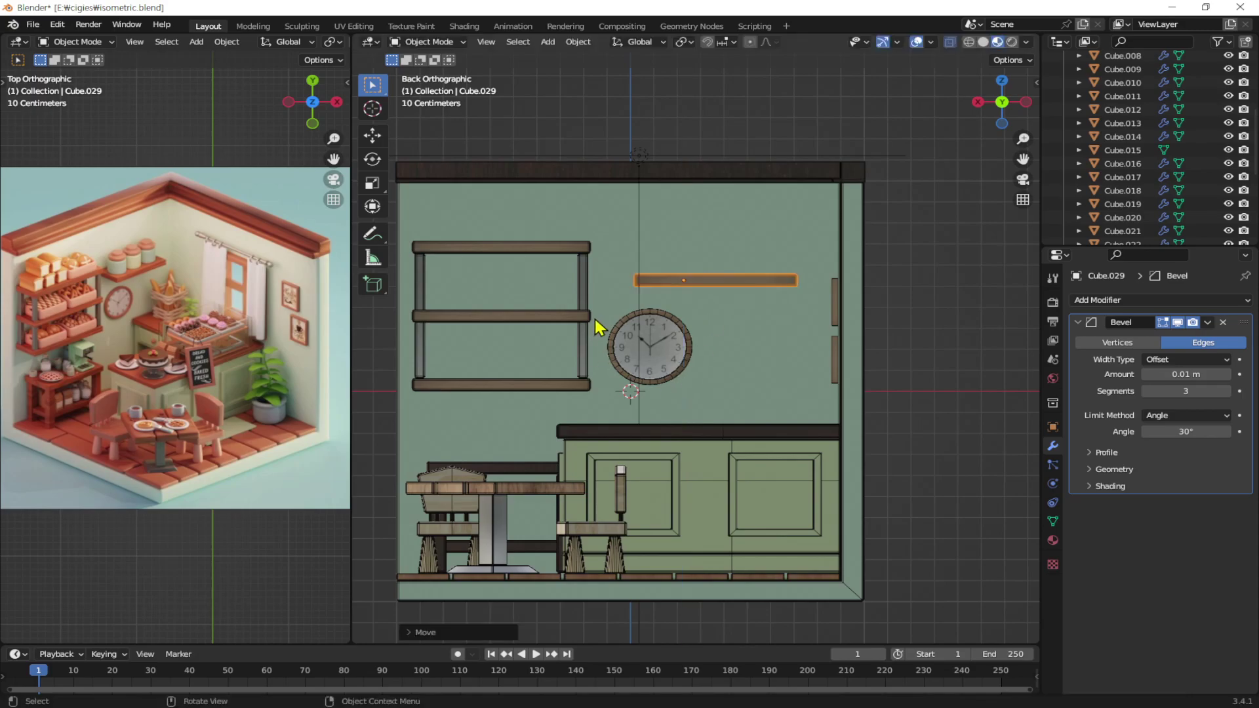
{"action": "mouse_move", "coordinate": [598, 328]}
{"action": "middle_mouse_down"}
{"action": "mouse_move", "coordinate": [700, 393]}
{"action": "mouse_move", "coordinate": [722, 391]}
{"action": "mouse_move", "coordinate": [864, 468]}
{"action": "middle_mouse_up"}
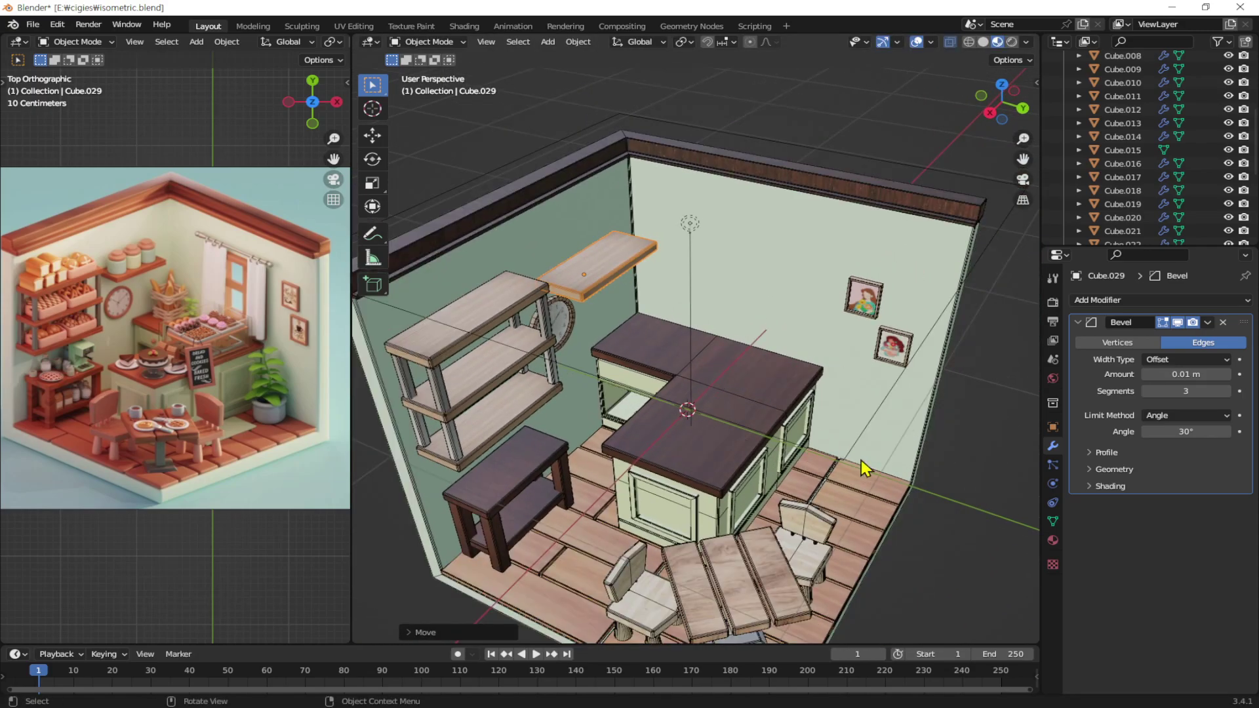
Deselect everything, orbit to a new room angle, and switch to Rendered shading
{"action": "key", "text": "alt+a"}
{"action": "mouse_move", "coordinate": [683, 297]}
{"action": "middle_mouse_down"}
{"action": "mouse_move", "coordinate": [669, 402]}
{"action": "mouse_move", "coordinate": [587, 266]}
{"action": "mouse_move", "coordinate": [636, 293]}
{"action": "mouse_move", "coordinate": [647, 284]}
{"action": "mouse_move", "coordinate": [689, 344]}
{"action": "mouse_move", "coordinate": [774, 357]}
{"action": "mouse_move", "coordinate": [675, 368]}
{"action": "mouse_move", "coordinate": [809, 348]}
{"action": "mouse_move", "coordinate": [782, 236]}
{"action": "middle_mouse_up"}
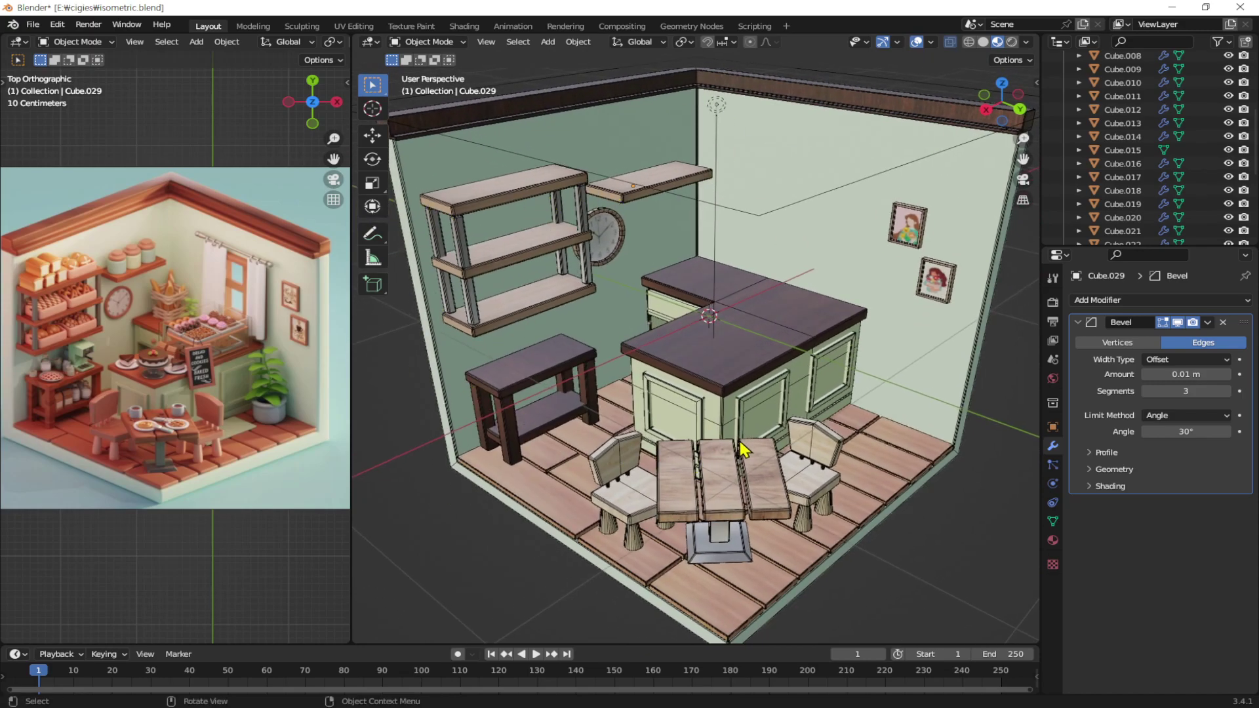
{"action": "mouse_move", "coordinate": [799, 440]}
{"action": "middle_mouse_down"}
{"action": "mouse_move", "coordinate": [767, 388]}
{"action": "mouse_move", "coordinate": [811, 407]}
{"action": "middle_mouse_up"}
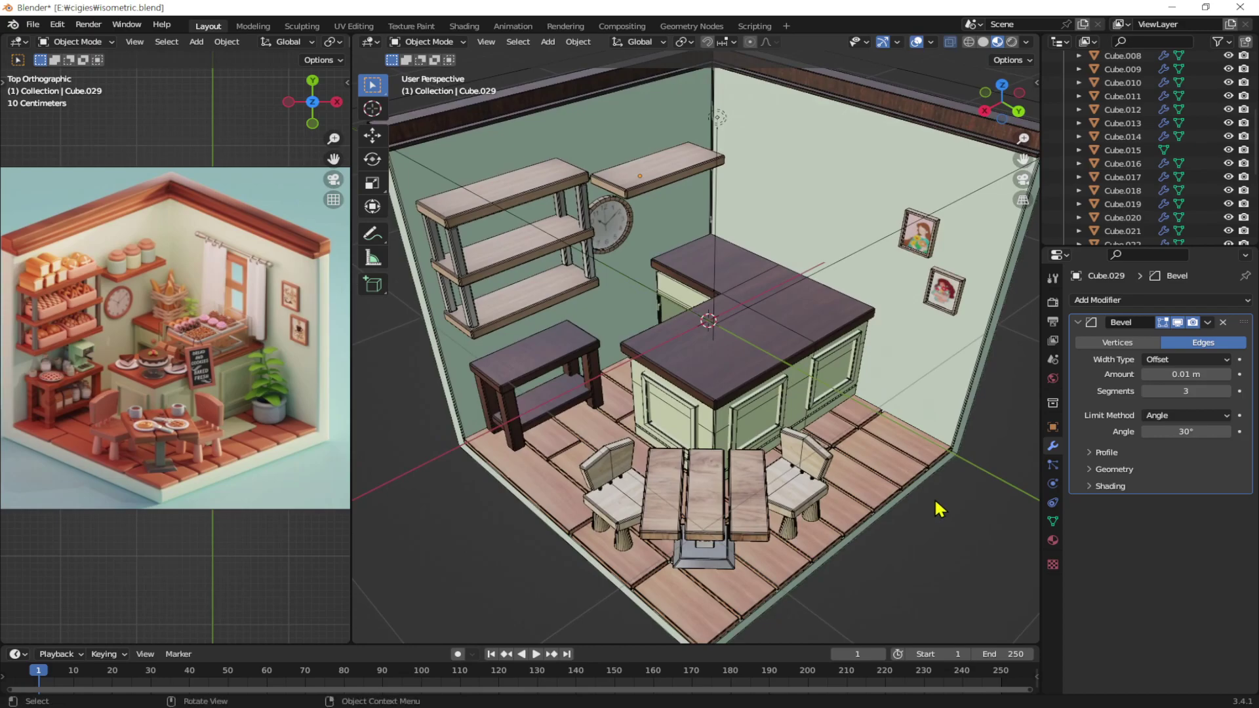
{"action": "mouse_move", "coordinate": [874, 477]}
{"action": "middle_mouse_down"}
{"action": "mouse_move", "coordinate": [838, 439]}
{"action": "mouse_move", "coordinate": [1003, 444]}
{"action": "middle_mouse_up"}
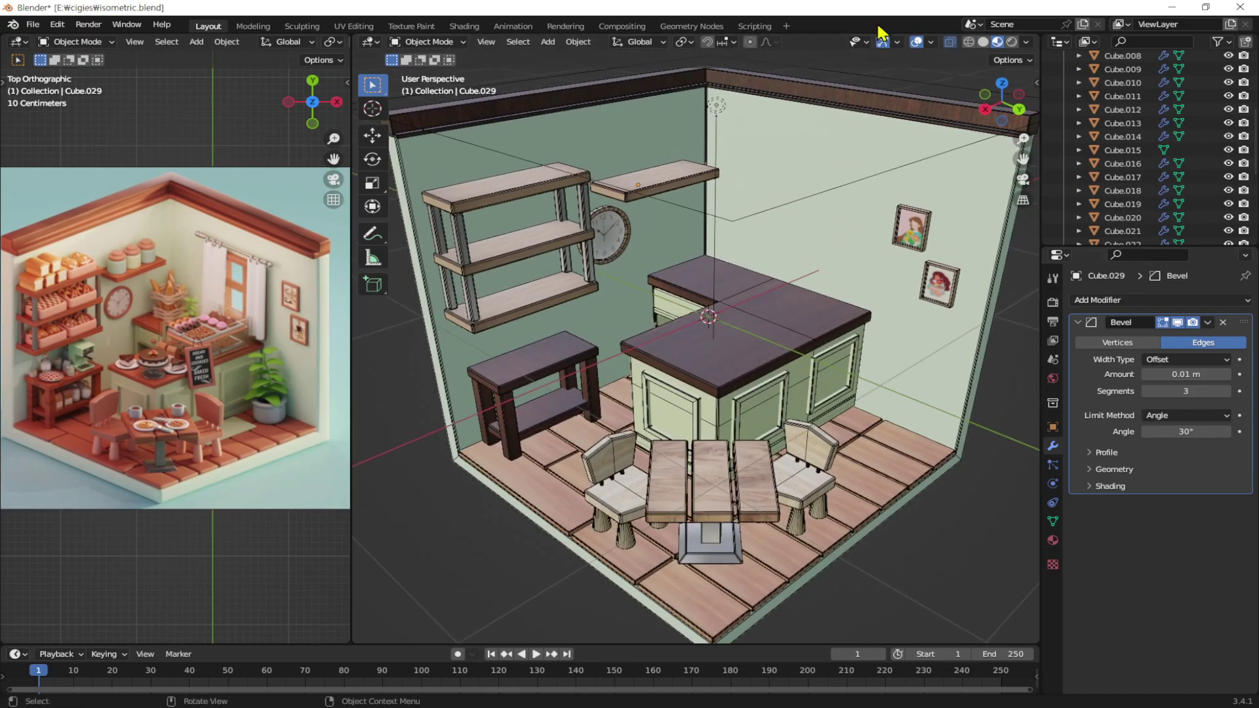
{"action": "left_click", "coordinate": [1012, 42]}
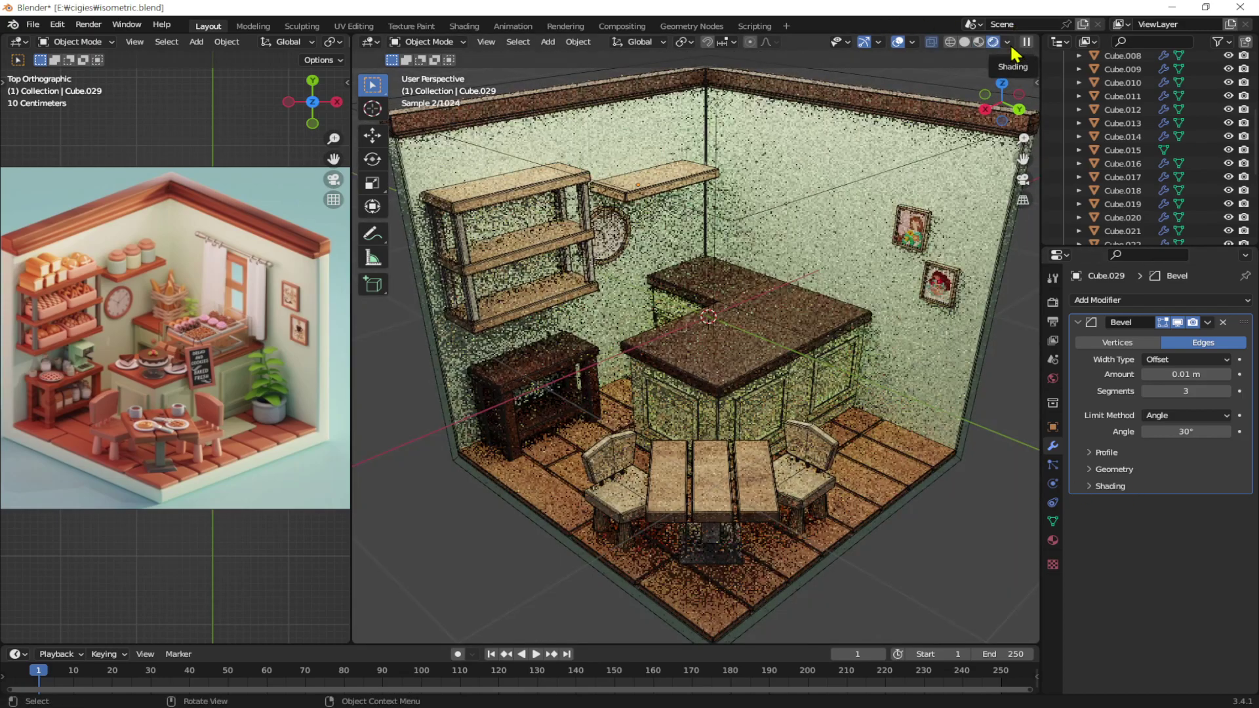